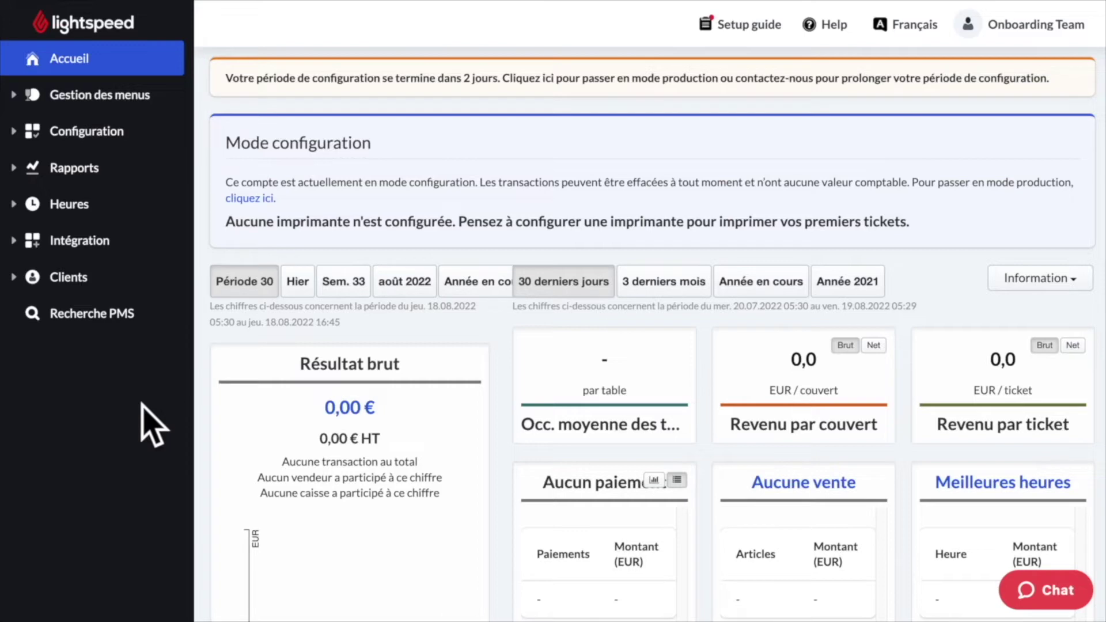
# Start a new back-office user and fill in the user's email address, first name and last name
pyautogui.click(88, 136)
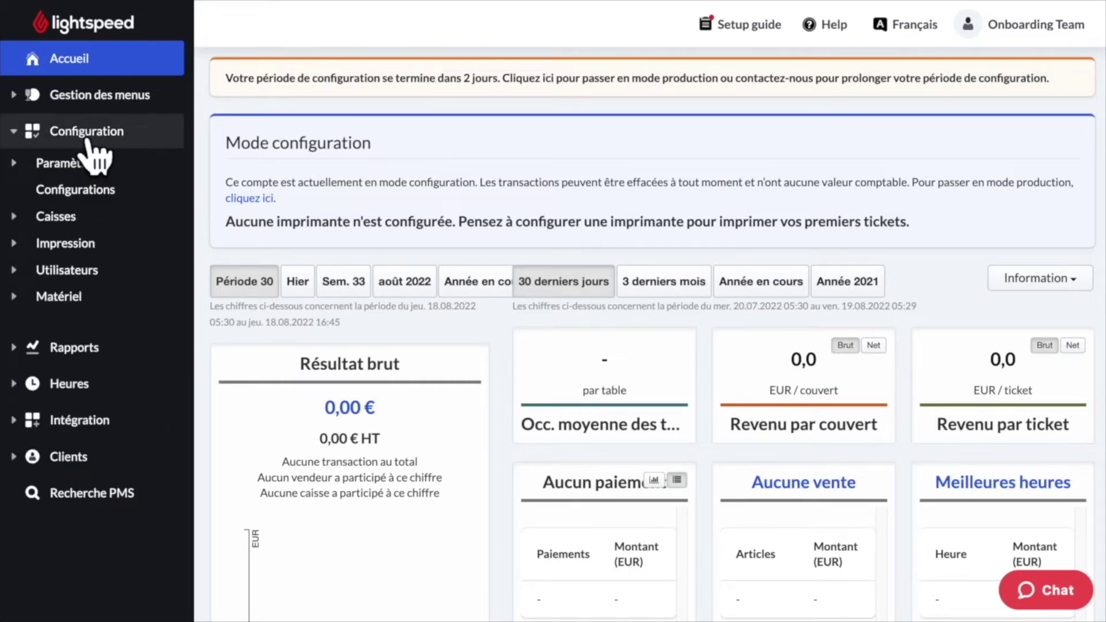
pyautogui.click(102, 282)
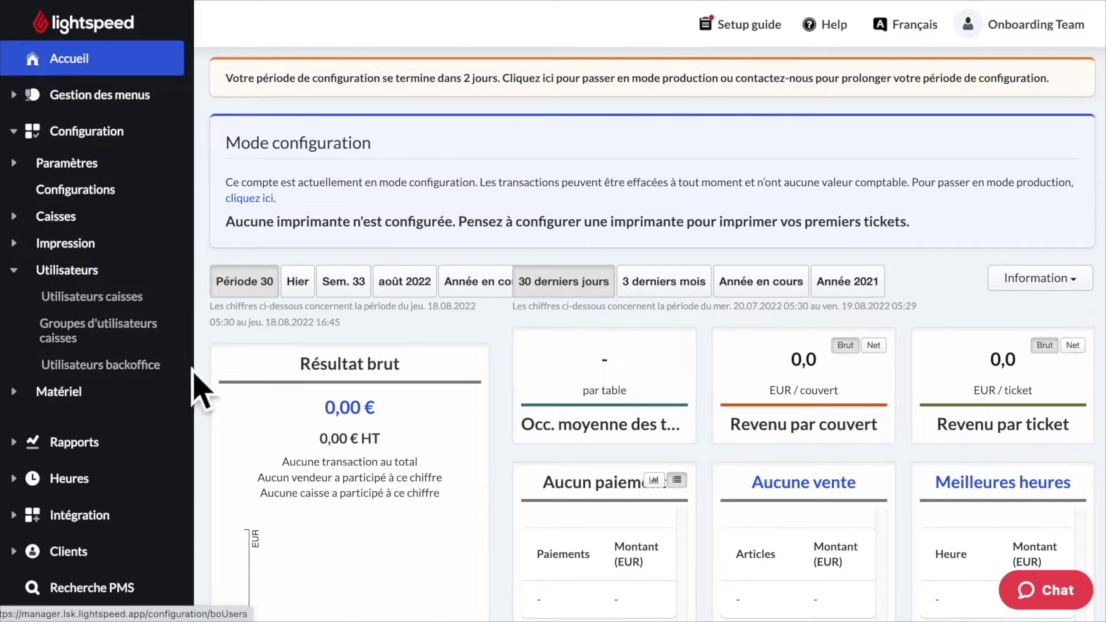
pyautogui.click(167, 368)
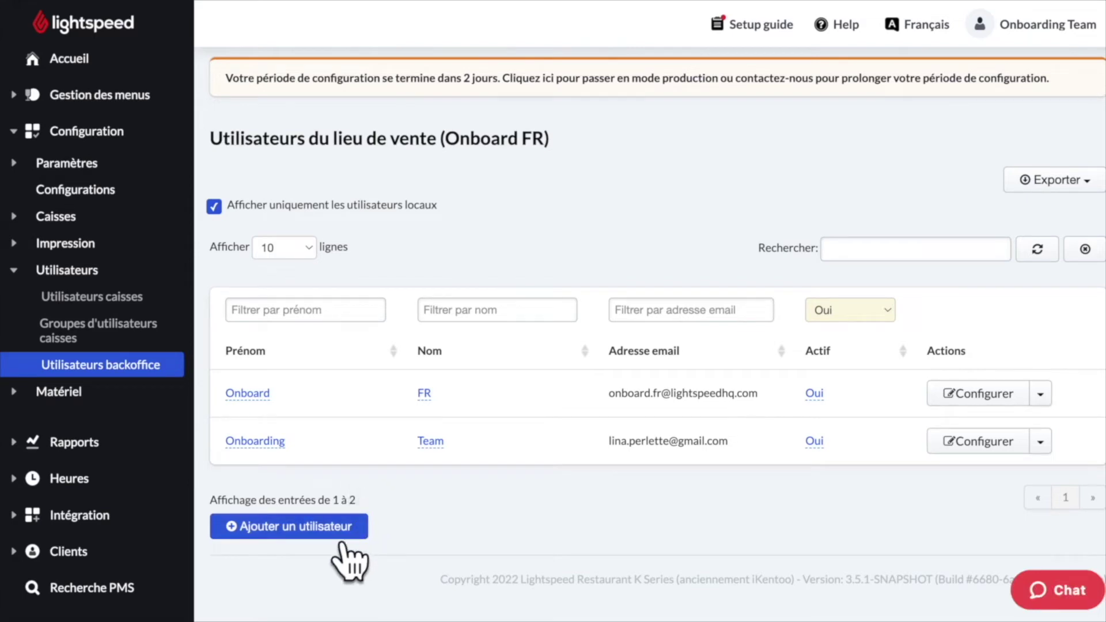
pyautogui.click(342, 541)
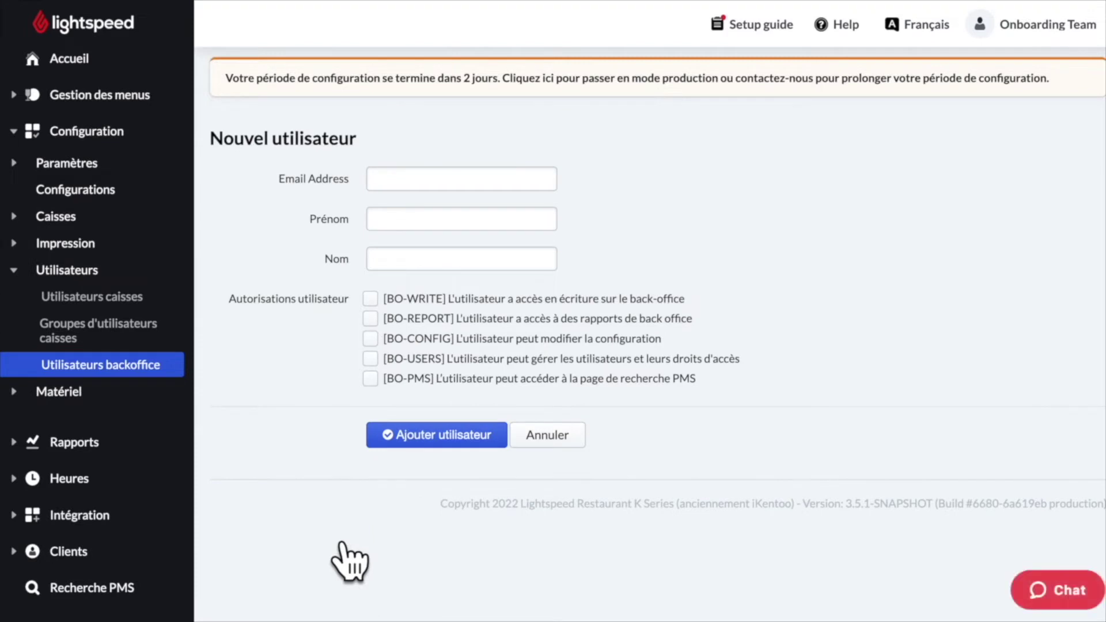
pyautogui.click(501, 184)
pyautogui.click(520, 227)
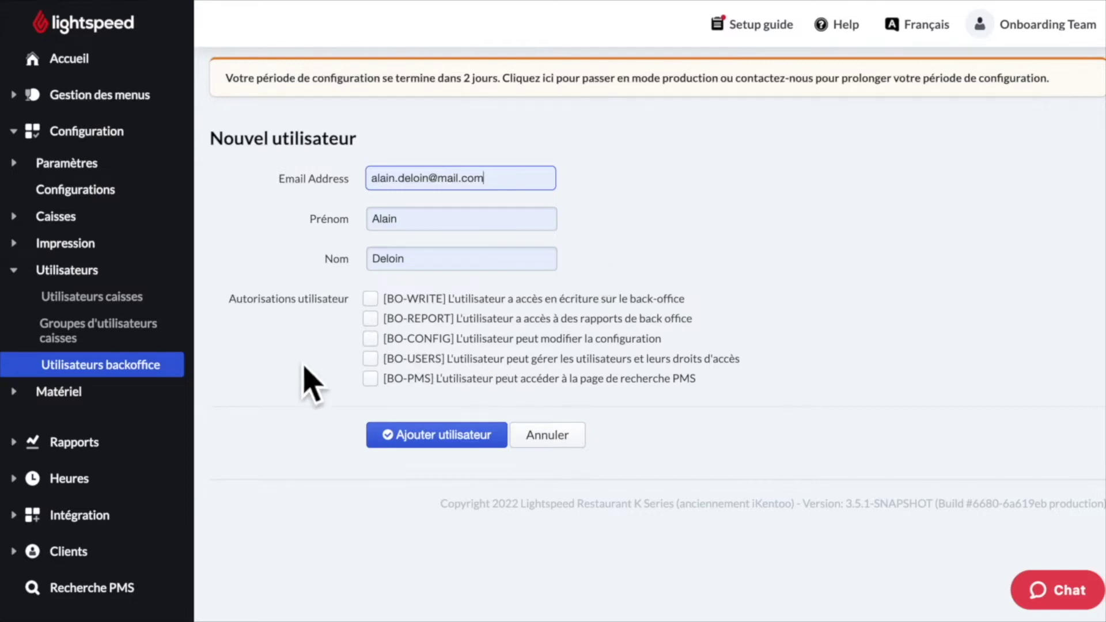
# Try the BO-WRITE, BO-REPORT, BO-CONFIG and BO-USERS permissions one at a time, clearing each one again
pyautogui.click(392, 305)
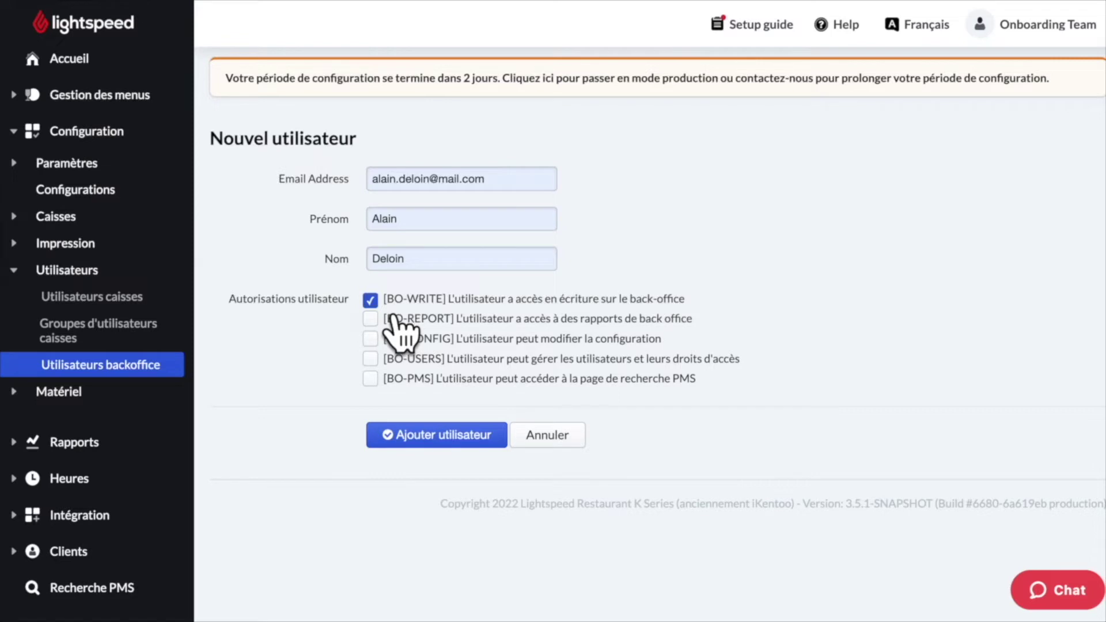
pyautogui.click(392, 310)
pyautogui.click(393, 319)
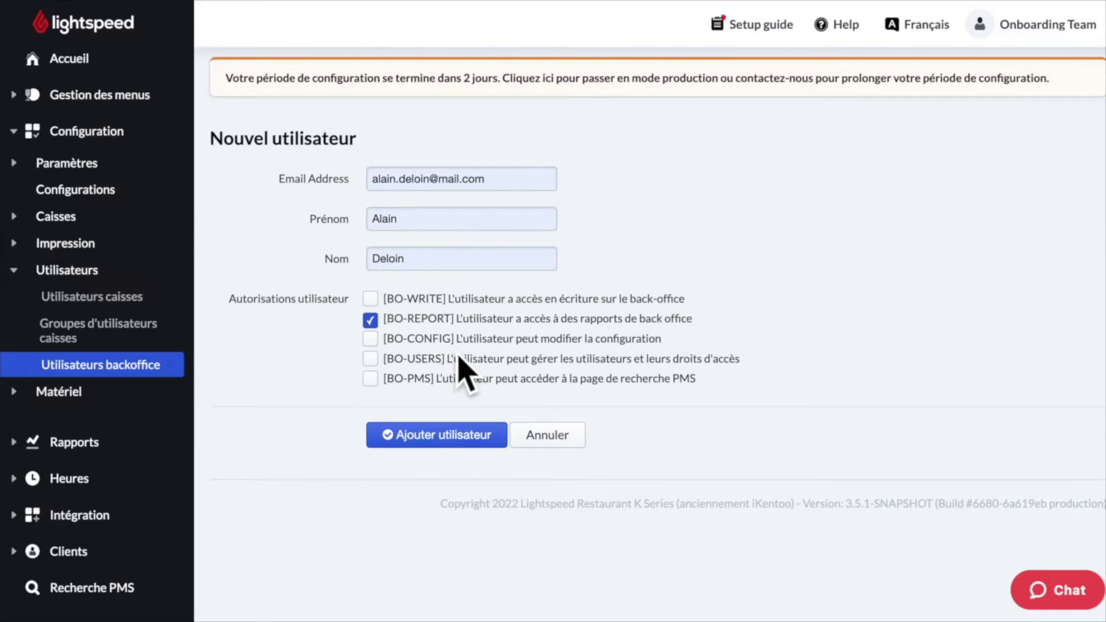
pyautogui.click(370, 319)
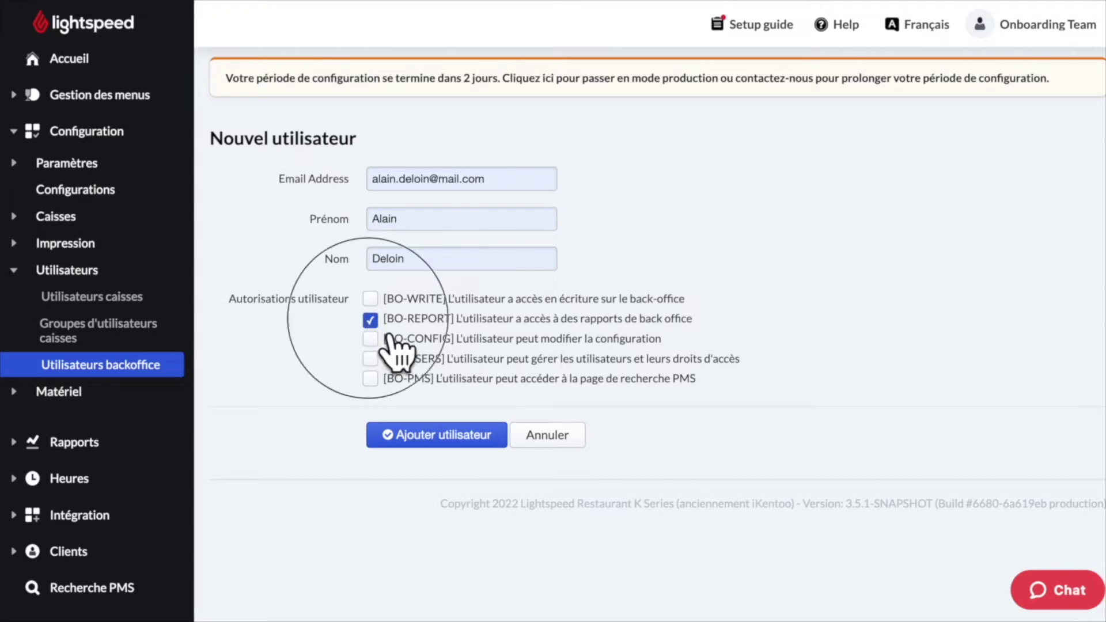
pyautogui.click(370, 340)
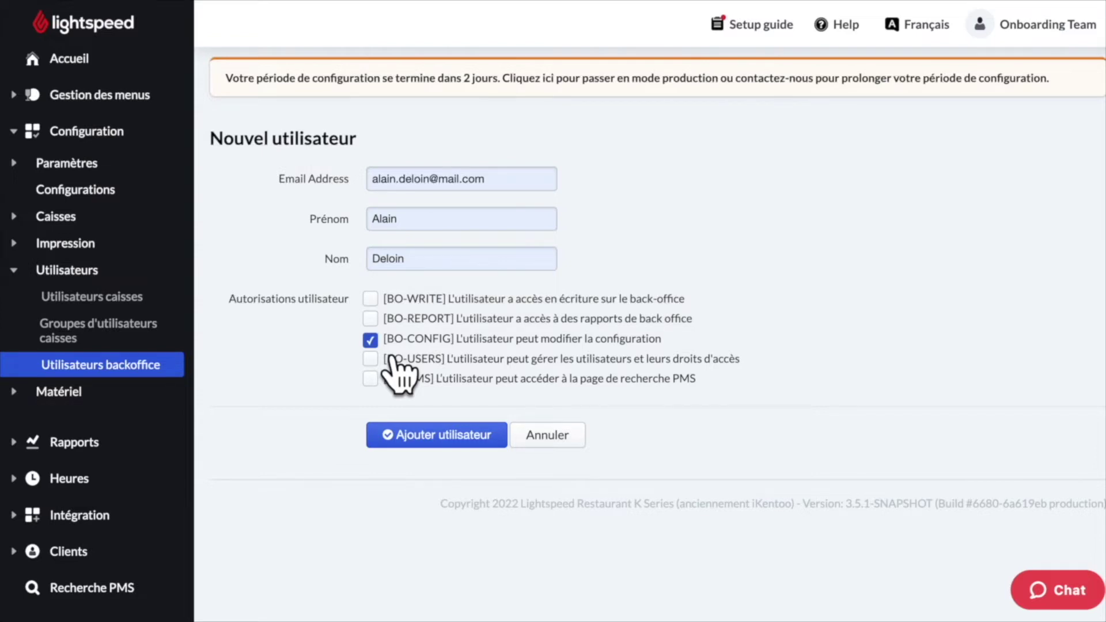
pyautogui.click(371, 340)
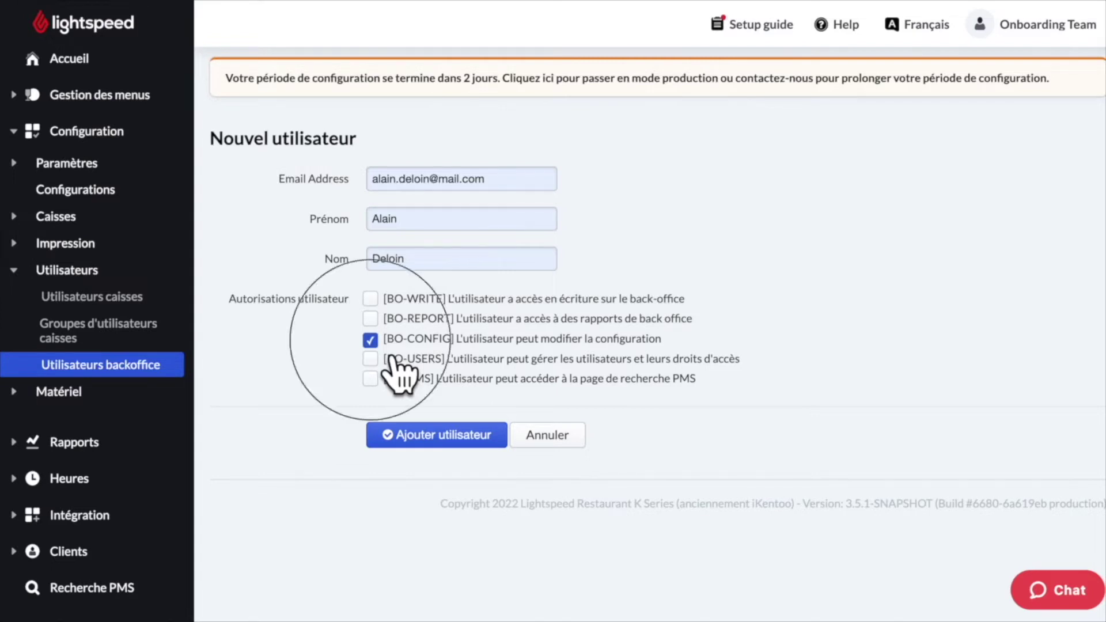
pyautogui.click(370, 360)
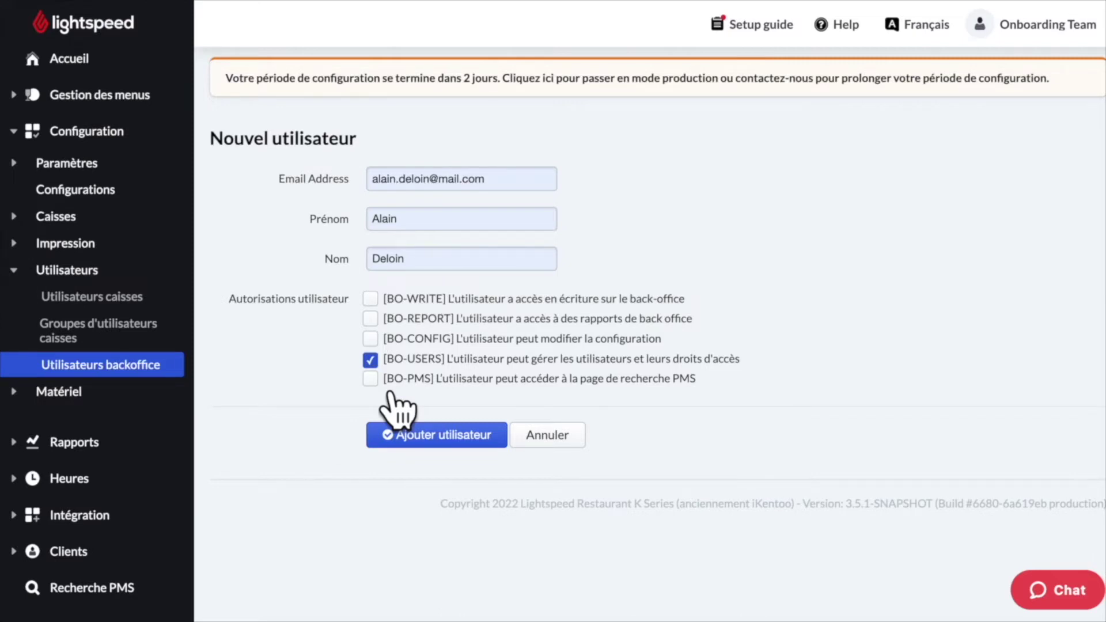
pyautogui.click(396, 358)
# Grant the new user only the BO-PMS permission for the PMS search page and add the user
pyautogui.click(394, 379)
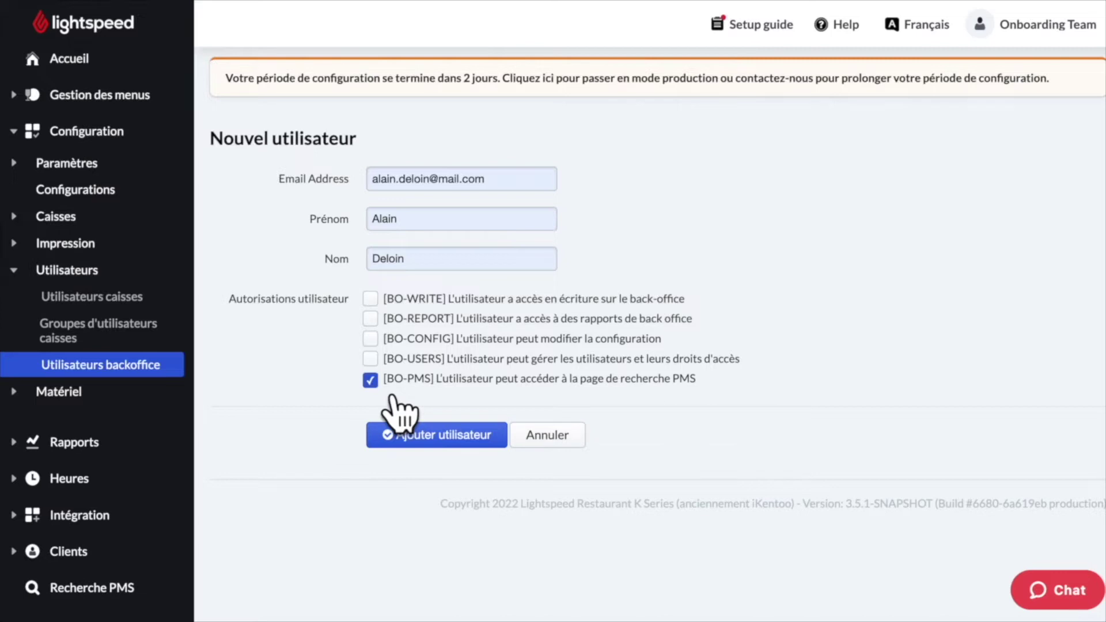
pyautogui.click(443, 455)
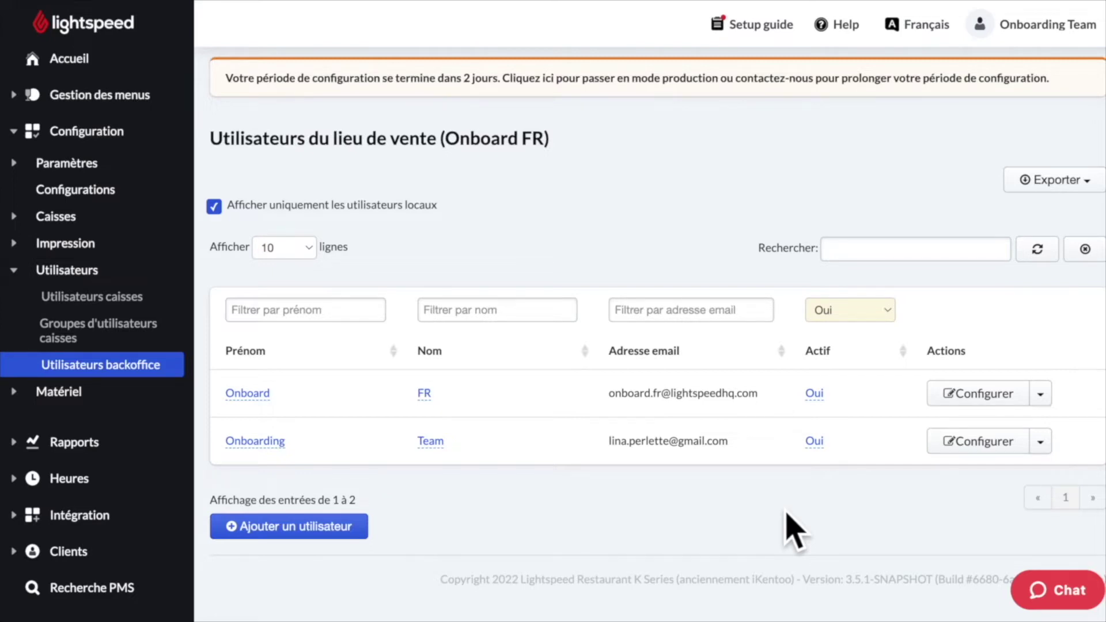
# Examine the active status choices and the additional actions available for the first listed back-office user
pyautogui.click(832, 406)
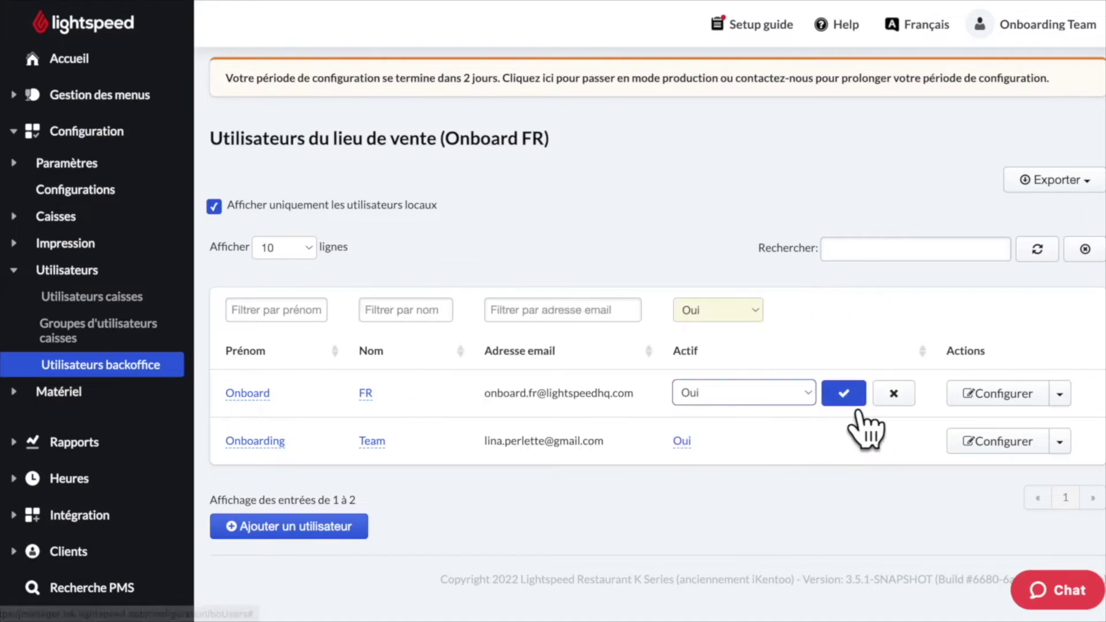
pyautogui.click(809, 394)
pyautogui.click(918, 422)
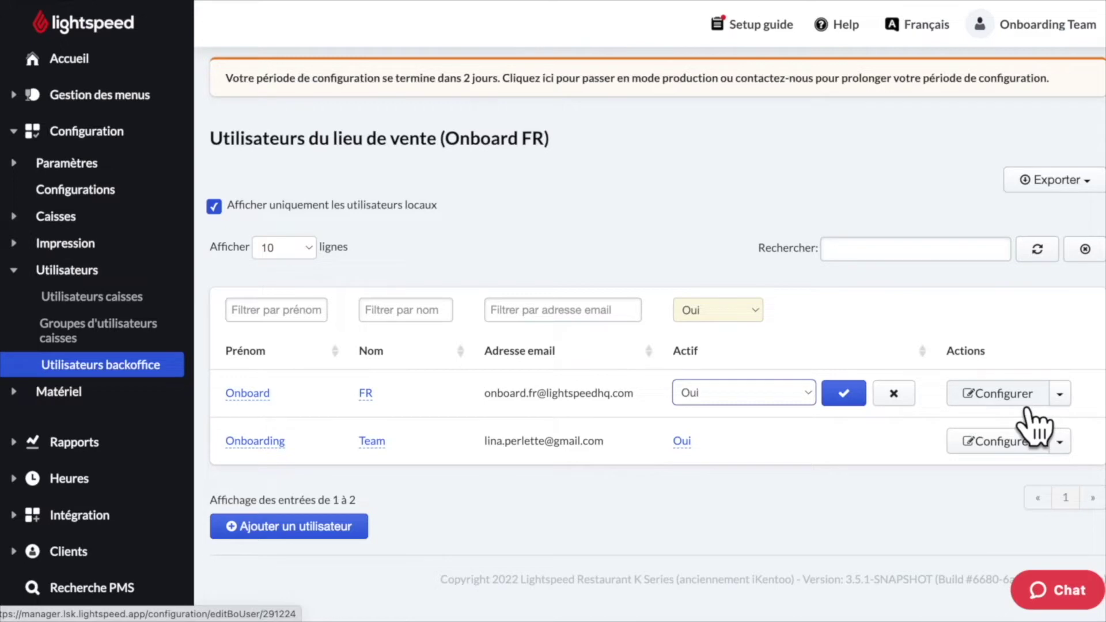
pyautogui.click(1061, 396)
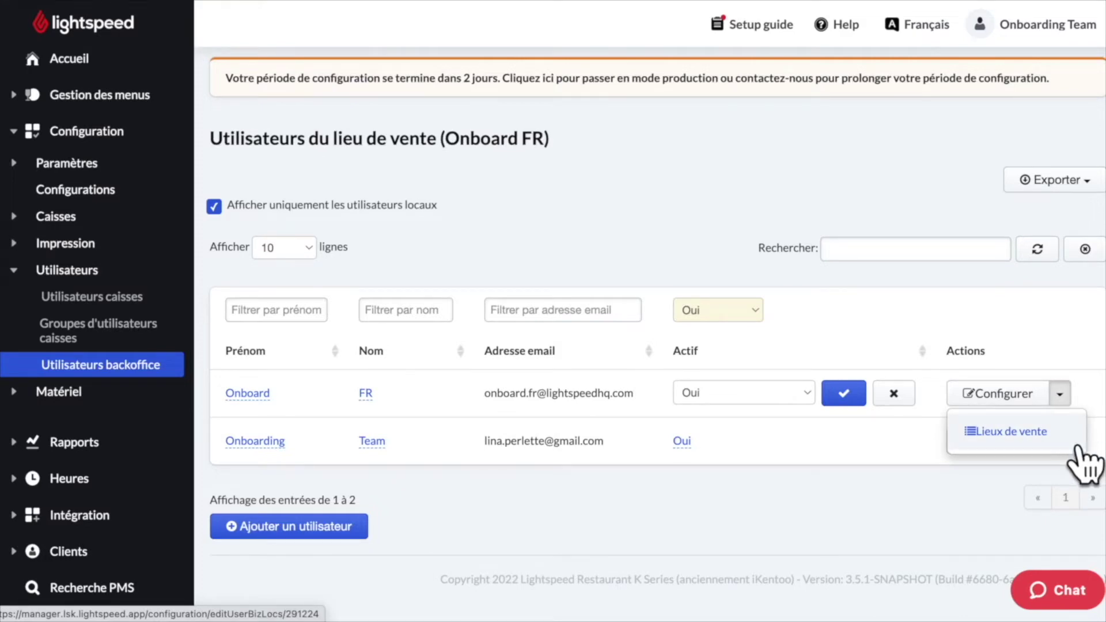
pyautogui.click(859, 403)
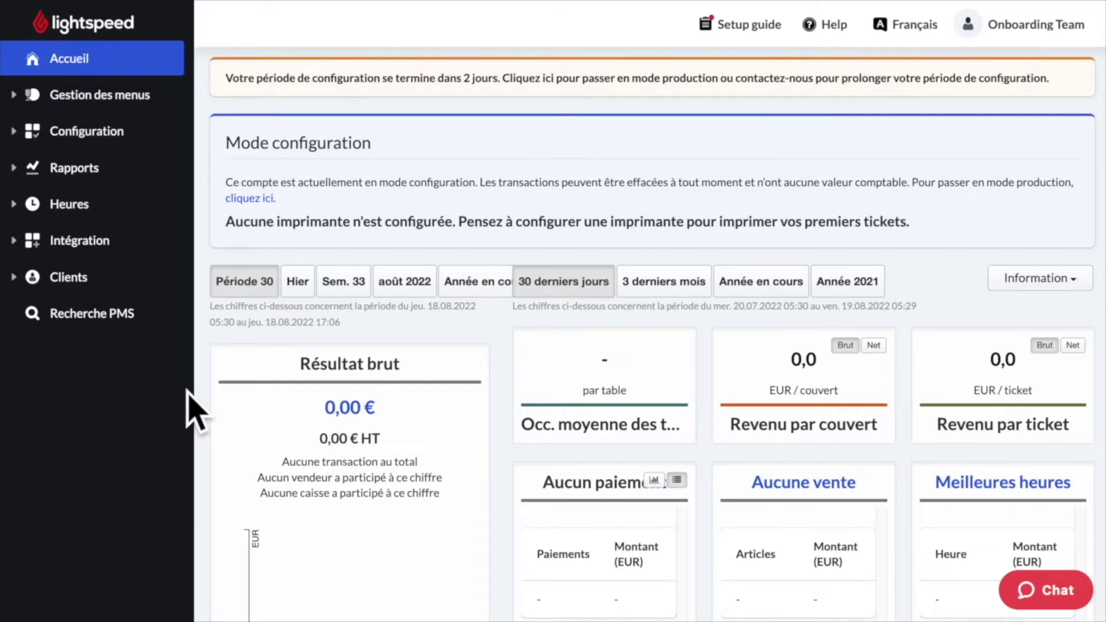
# Create a new register user group named "Chef de rang"
pyautogui.click(139, 144)
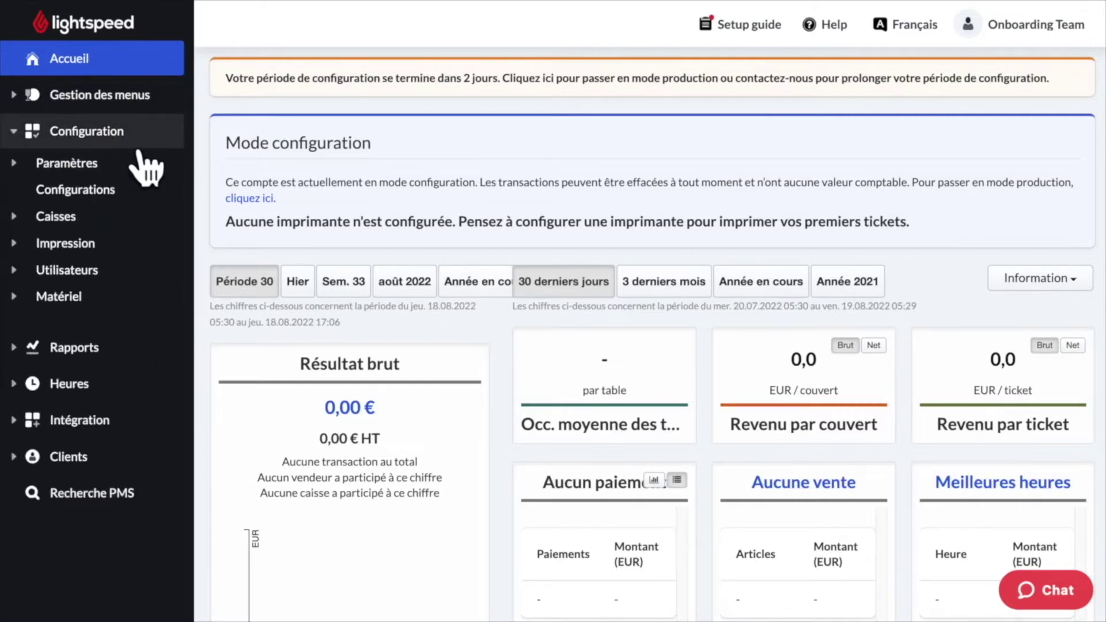
pyautogui.click(114, 278)
pyautogui.click(174, 352)
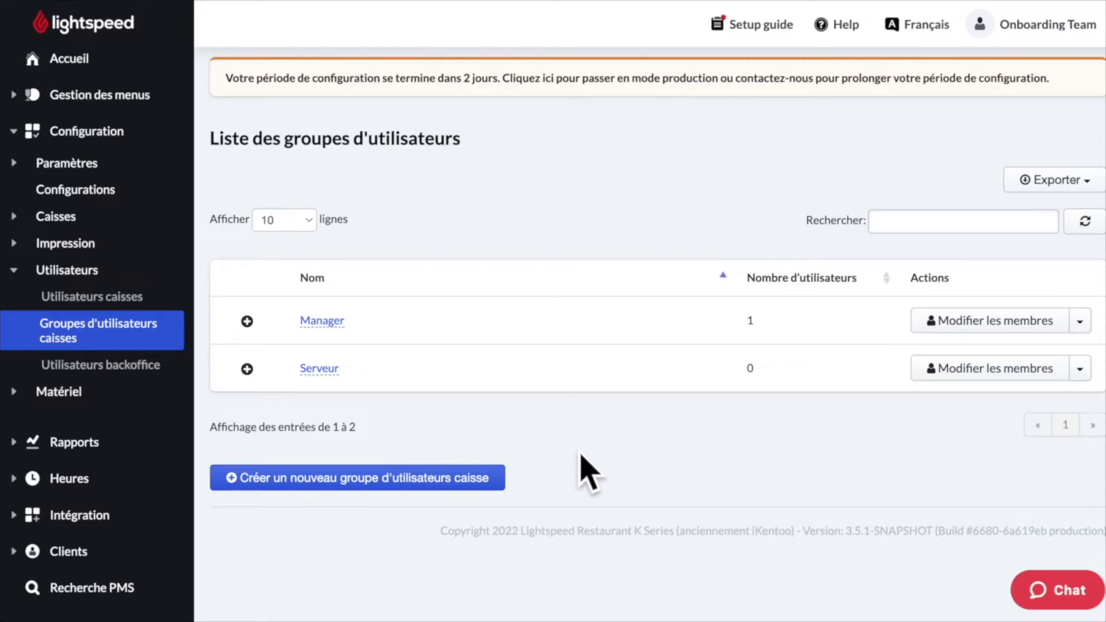
pyautogui.click(440, 489)
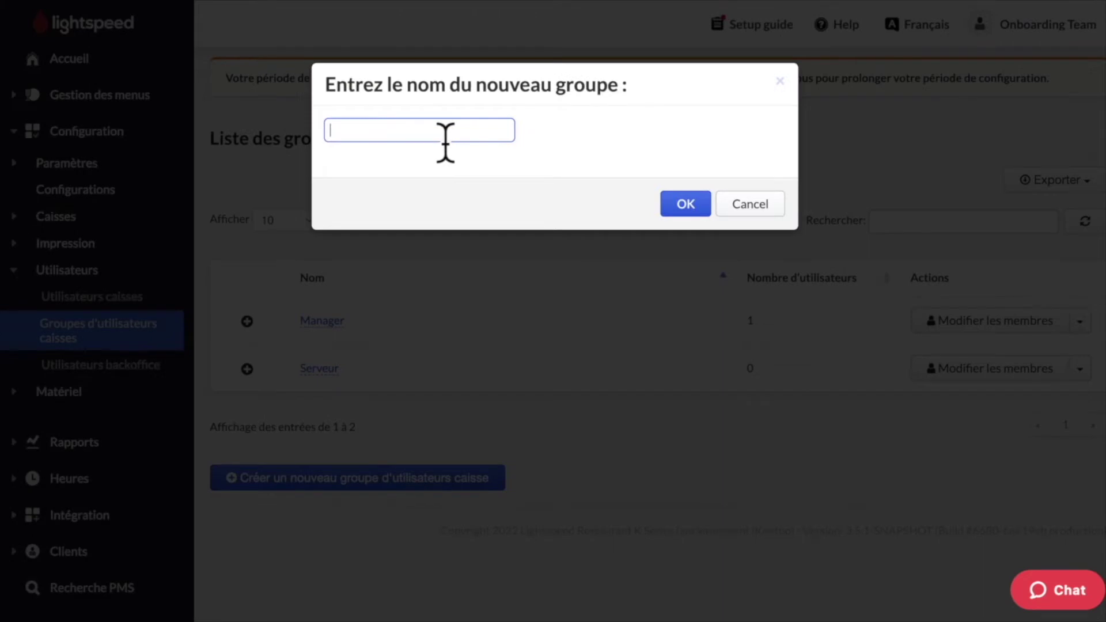
pyautogui.write('Chef de rang')
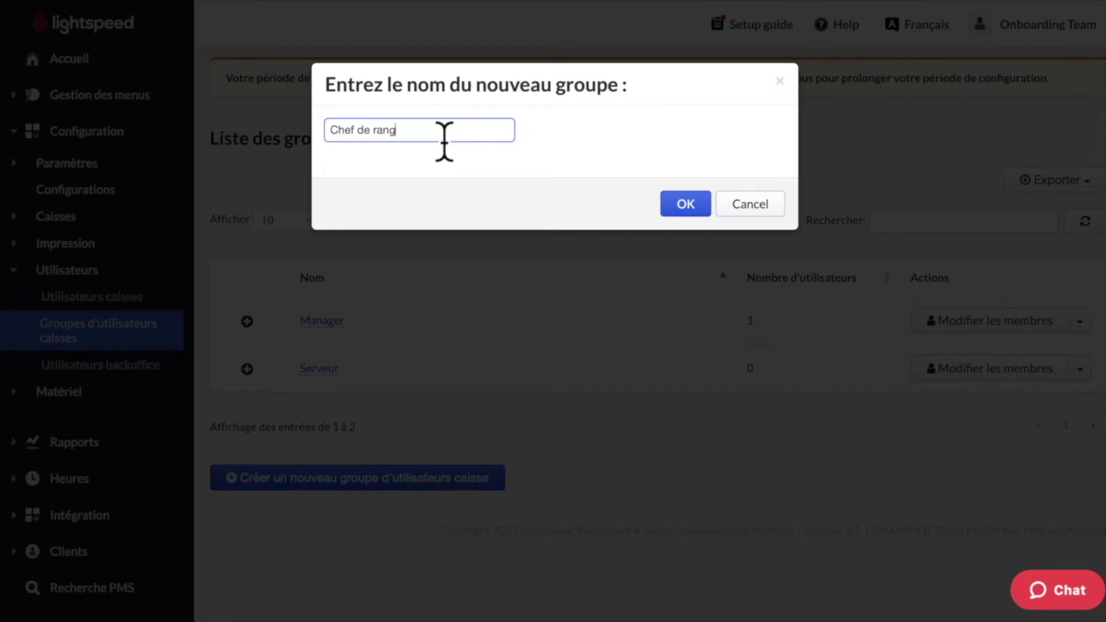
pyautogui.click(702, 218)
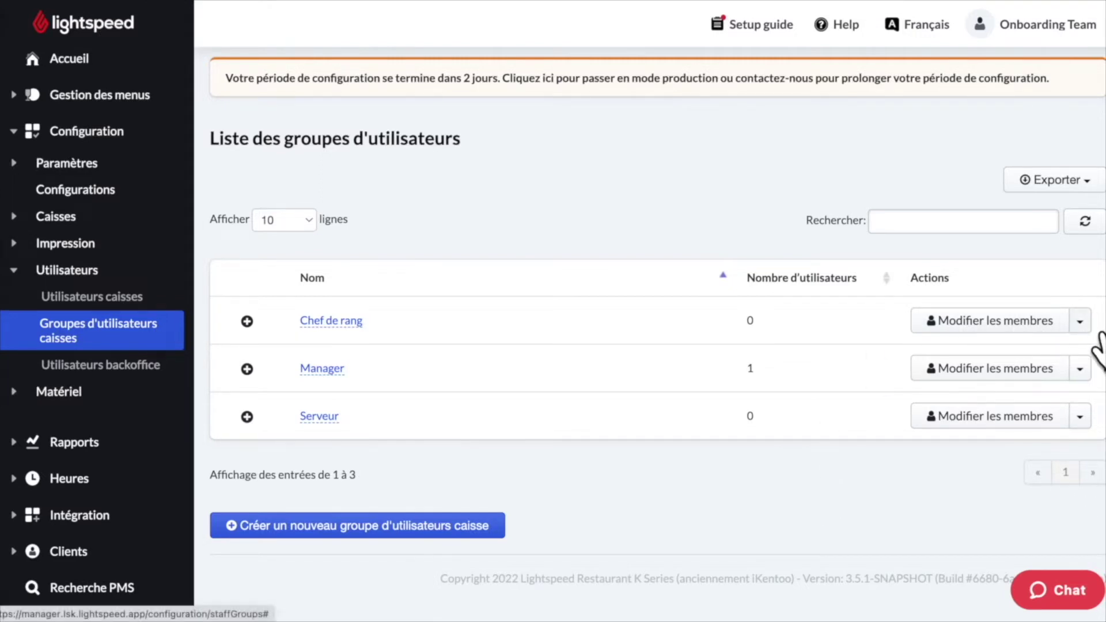
# Open the configuration of the Chef de rang user group
pyautogui.click(1080, 321)
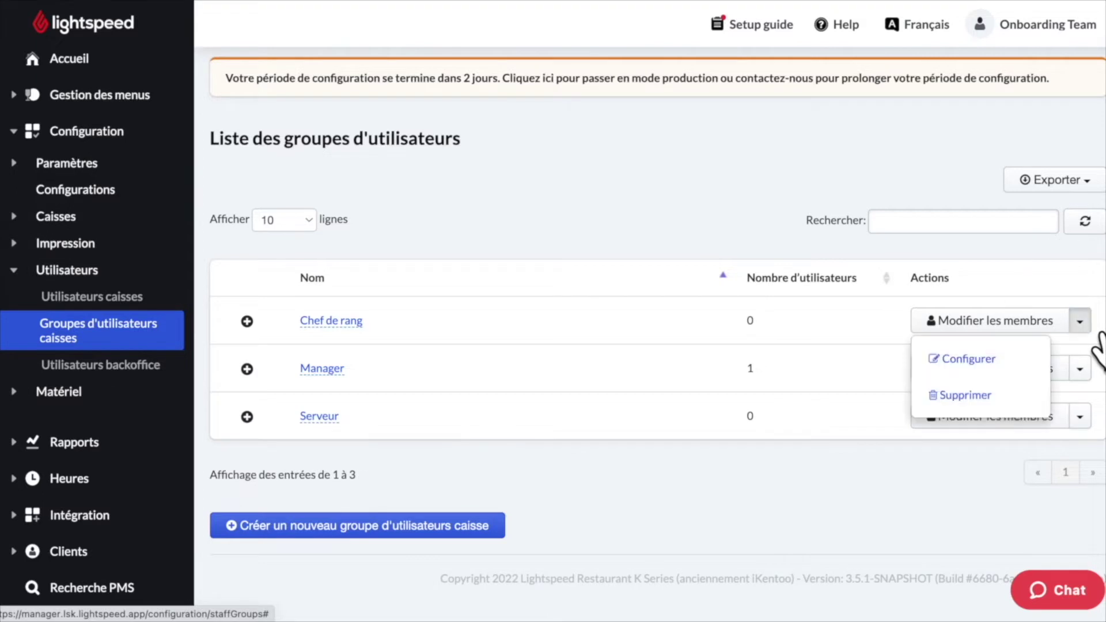
pyautogui.click(1031, 373)
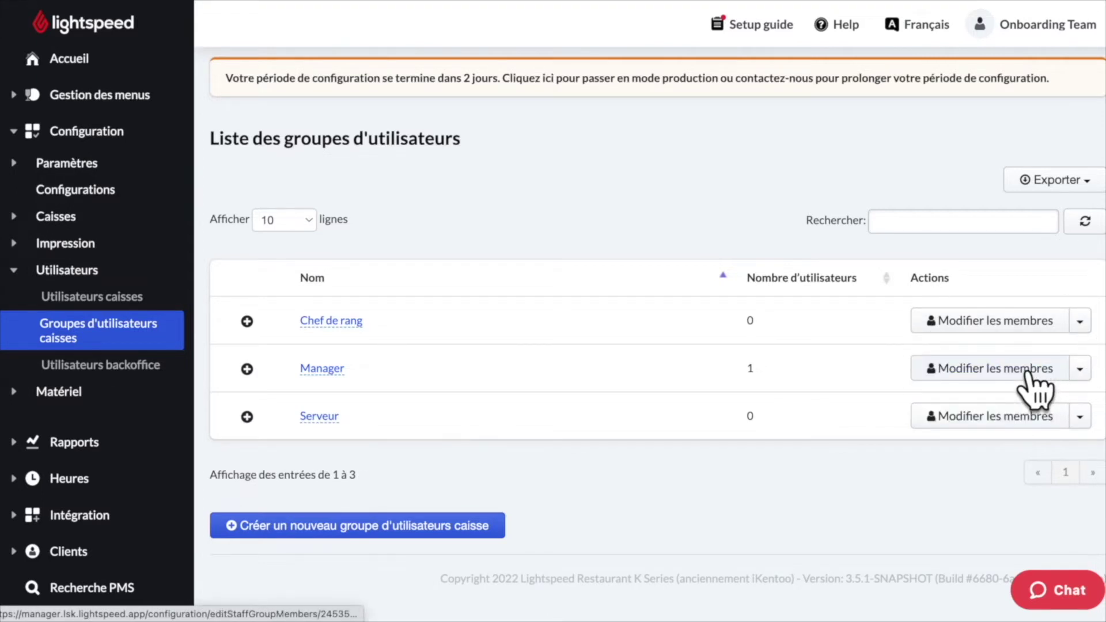
pyautogui.click(1029, 374)
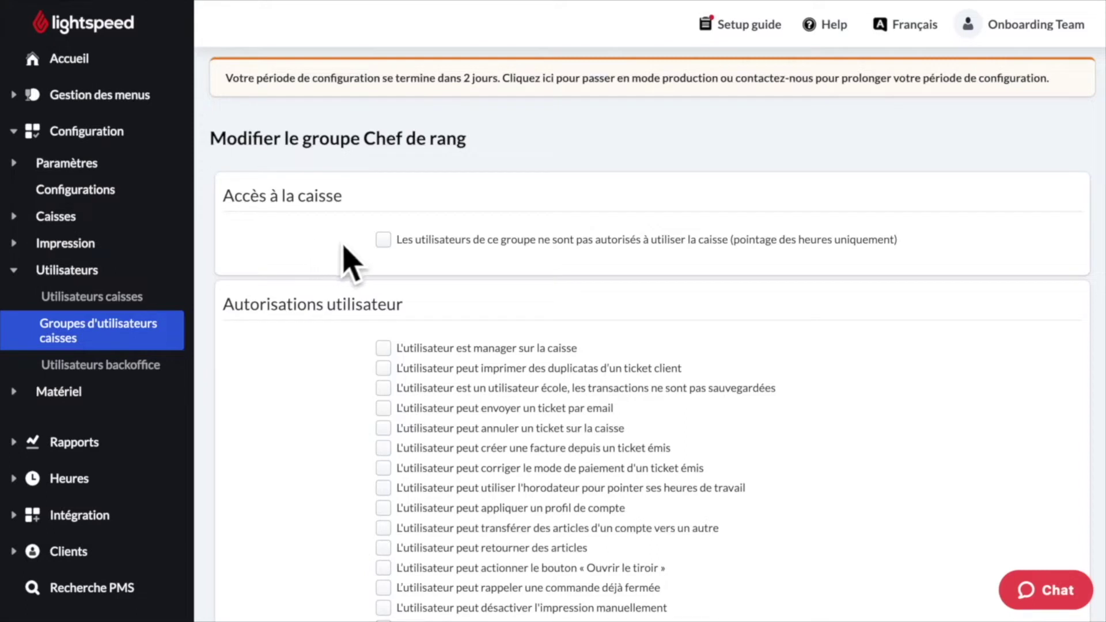
# Try barring the group from using the register except for clocking hours, and clear that restriction again
pyautogui.click(400, 256)
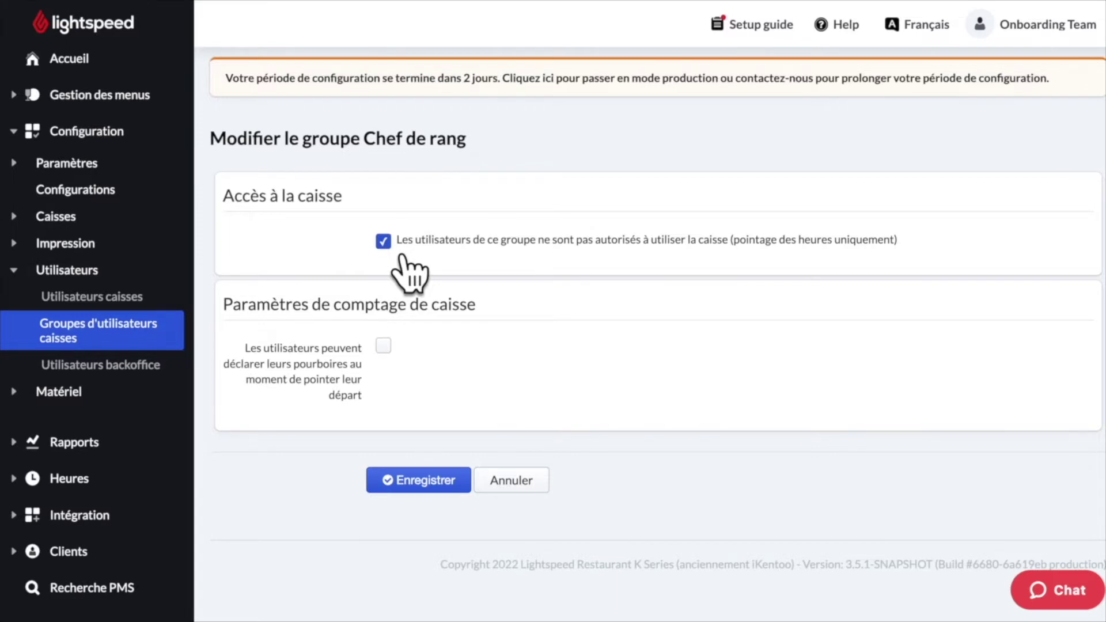
pyautogui.click(400, 252)
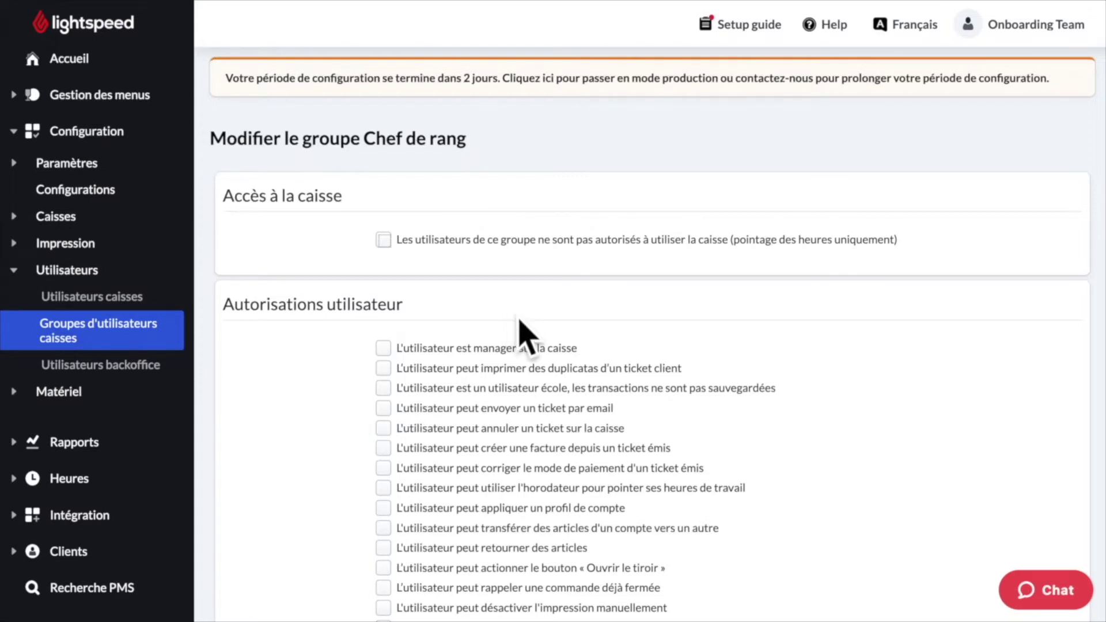
# Allow the Chef de rang group to cancel tickets on the register, cancel sent items, and open and close the service
pyautogui.scroll(-3, 521, 331)
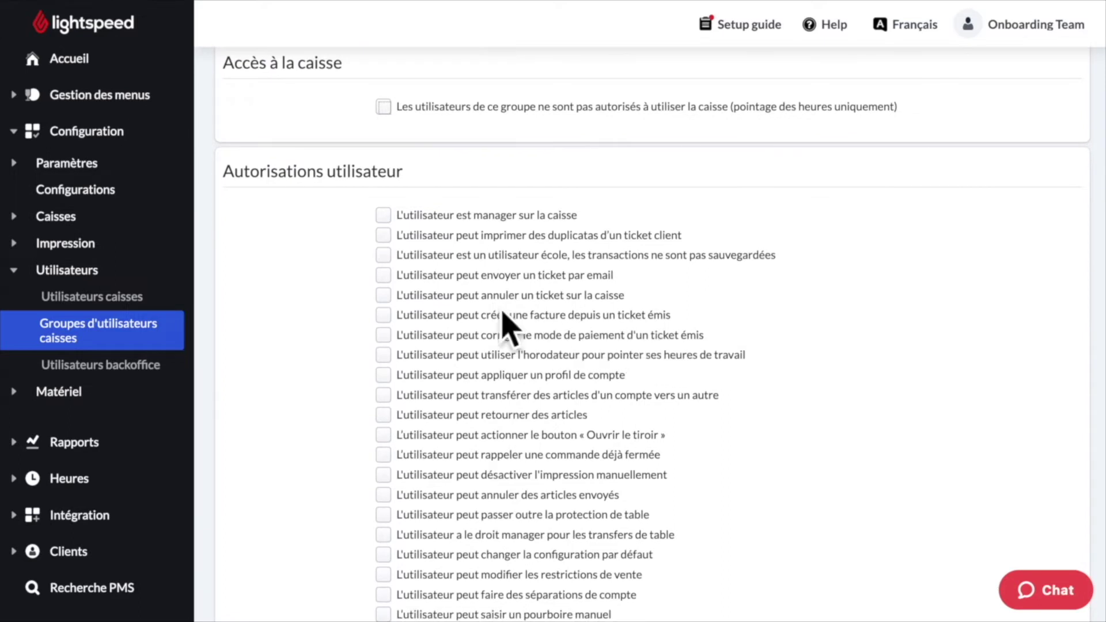
pyautogui.click(405, 304)
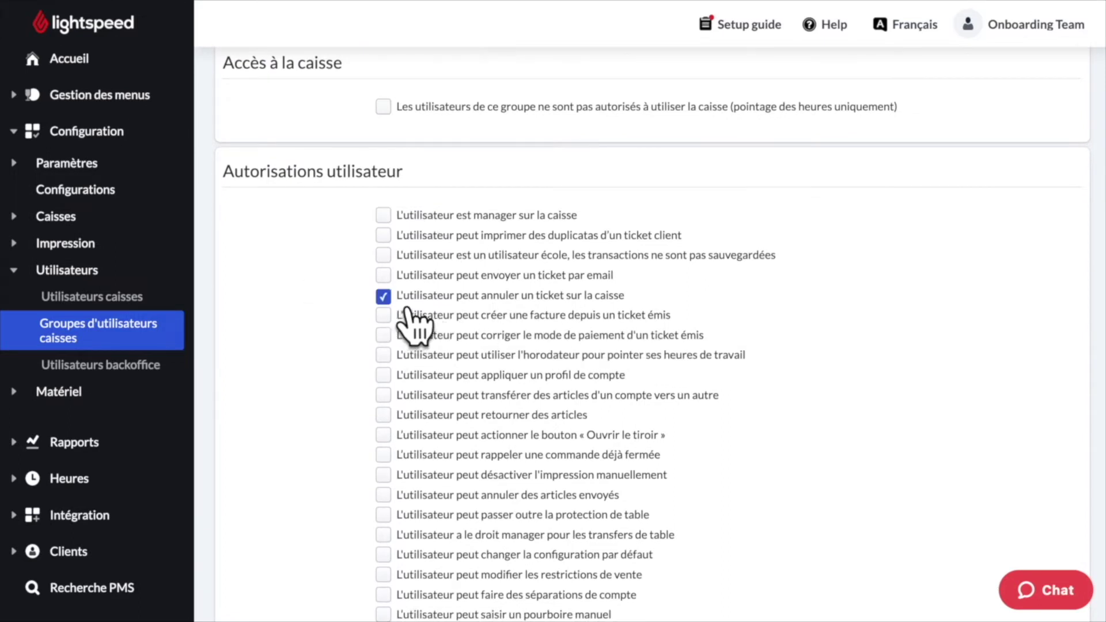
pyautogui.click(406, 499)
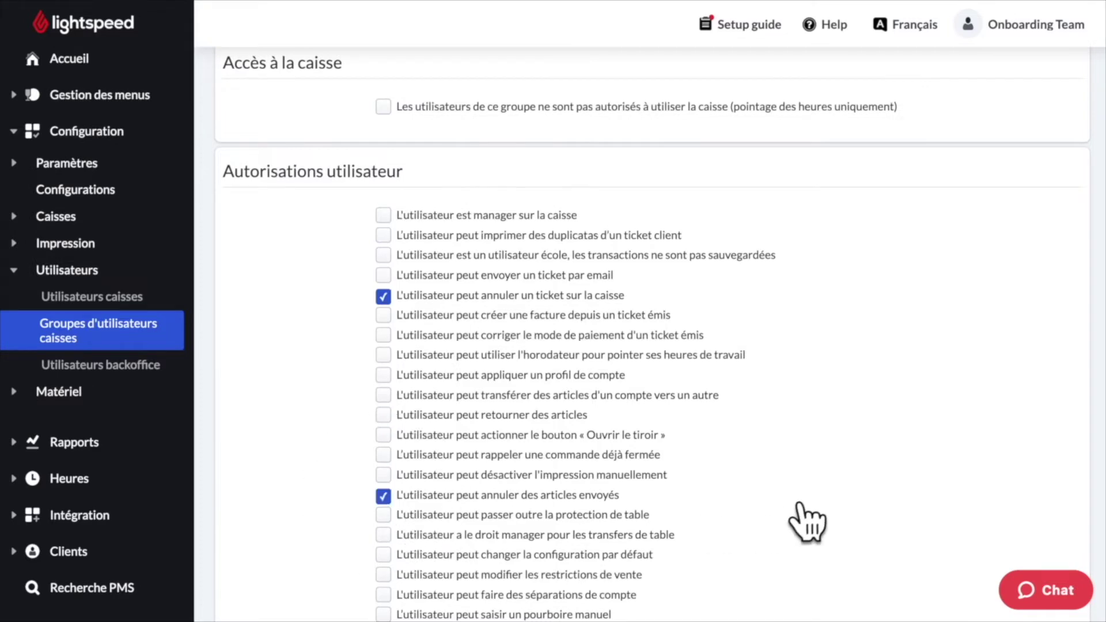
pyautogui.scroll(-4, 792, 513)
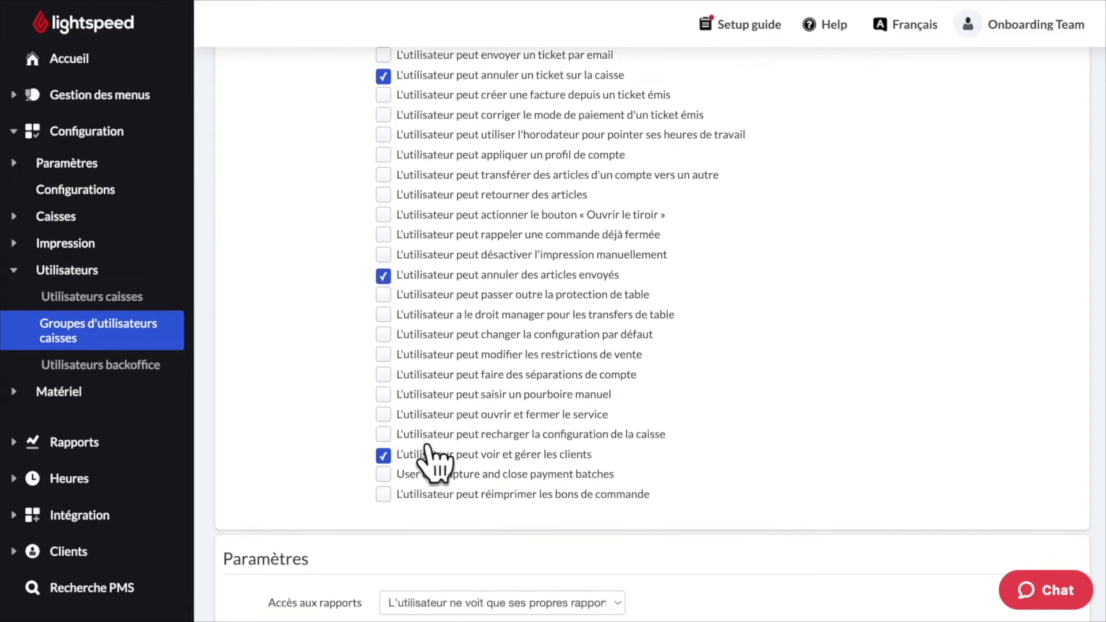
pyautogui.click(410, 419)
# Try giving the Chef de rang group the register manager permission and remove it again
pyautogui.scroll(5, 778, 446)
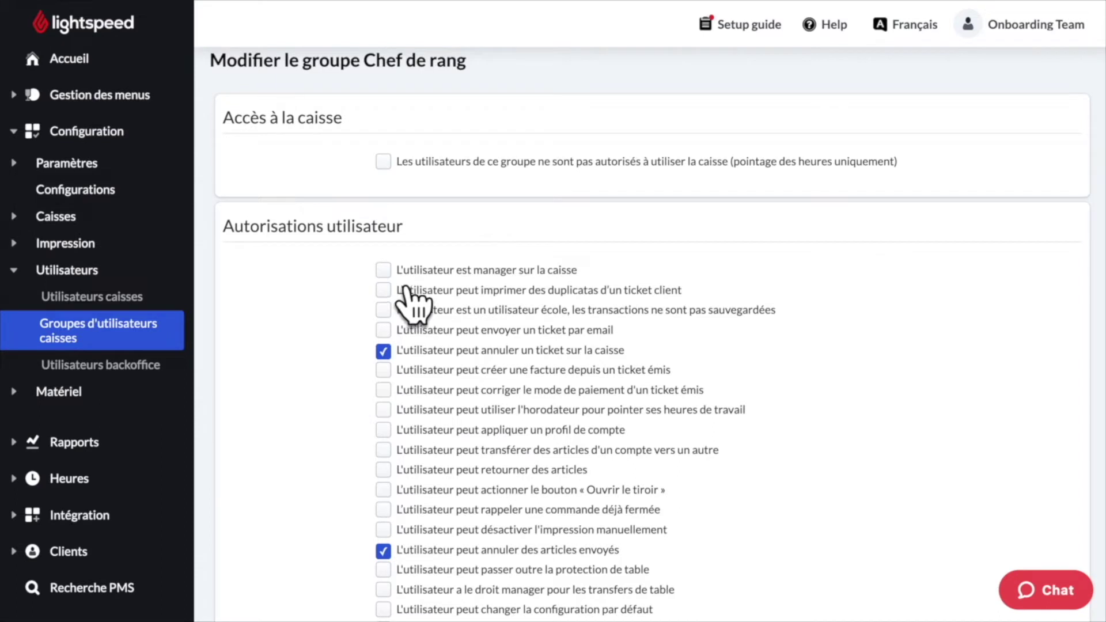
pyautogui.click(403, 271)
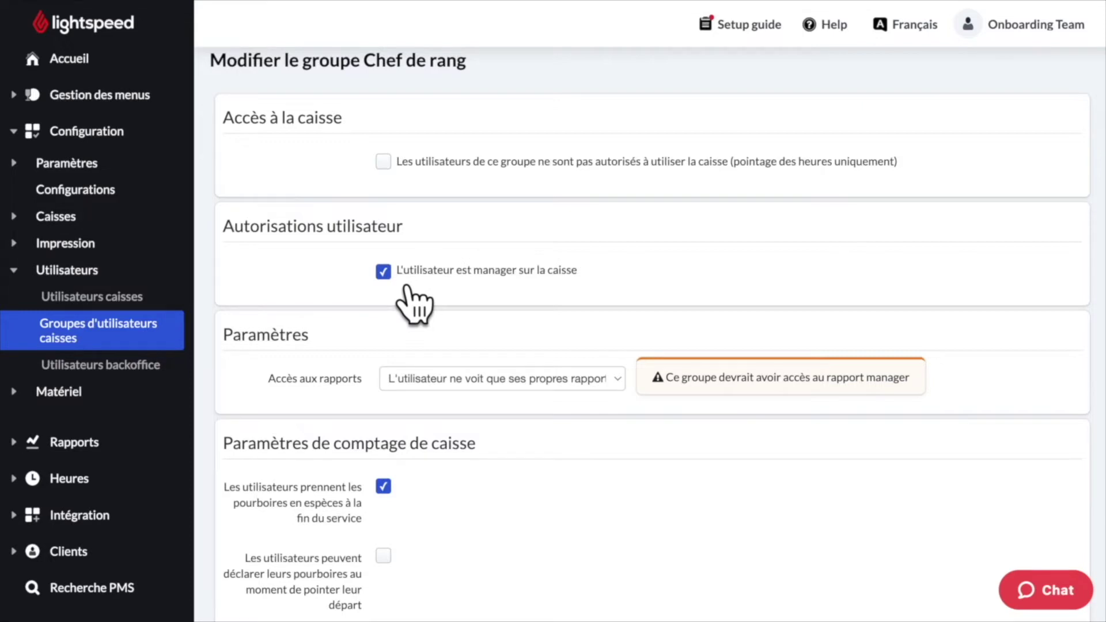
pyautogui.click(407, 285)
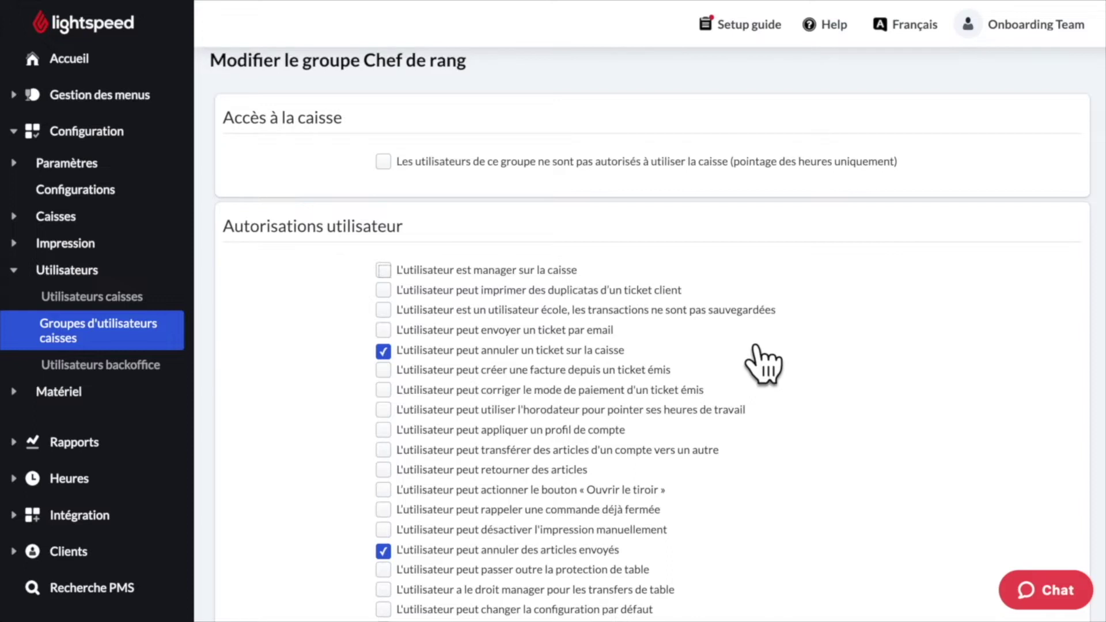
# Examine the report access levels available to the Chef de rang group
pyautogui.scroll(-9, 651, 369)
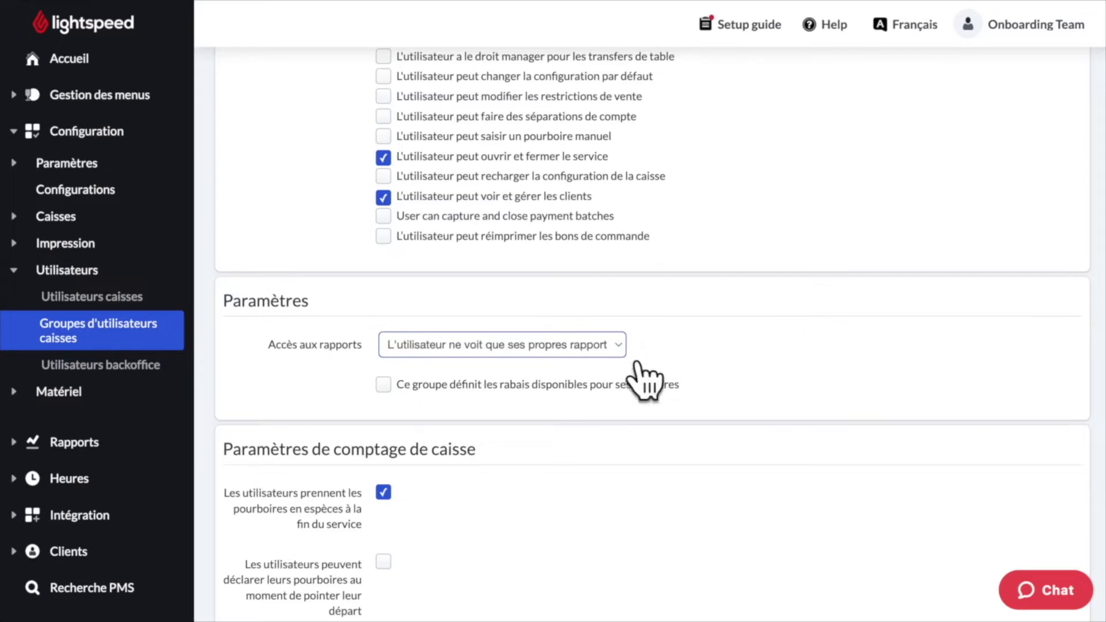
pyautogui.click(638, 361)
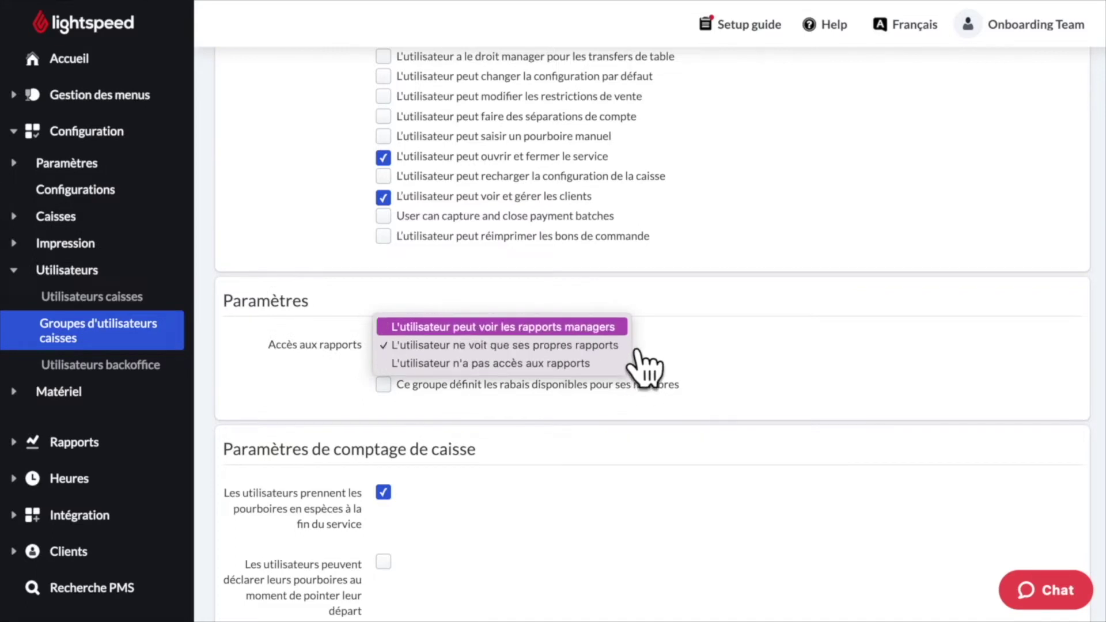
pyautogui.click(752, 380)
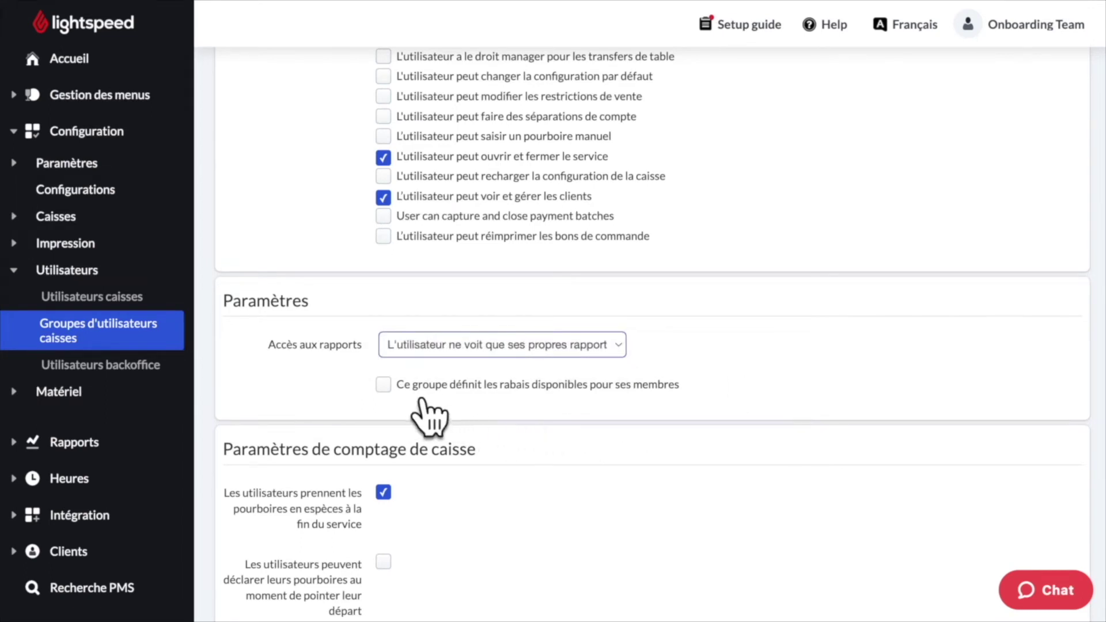
# Try letting the group define the discounts available to its members, and clear that option again
pyautogui.click(398, 385)
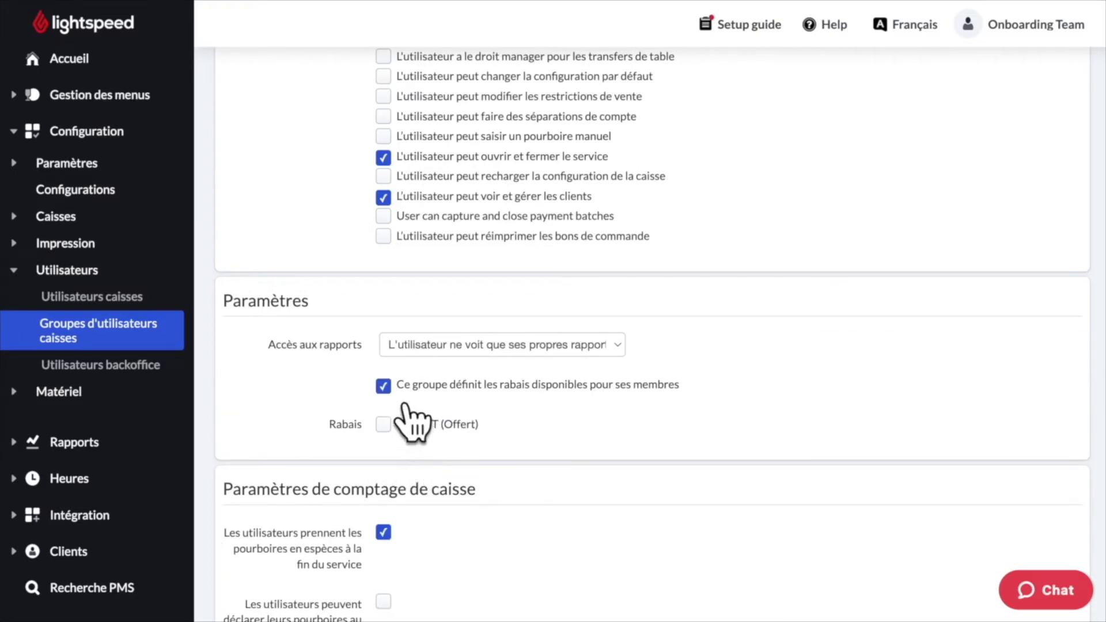
pyautogui.click(383, 385)
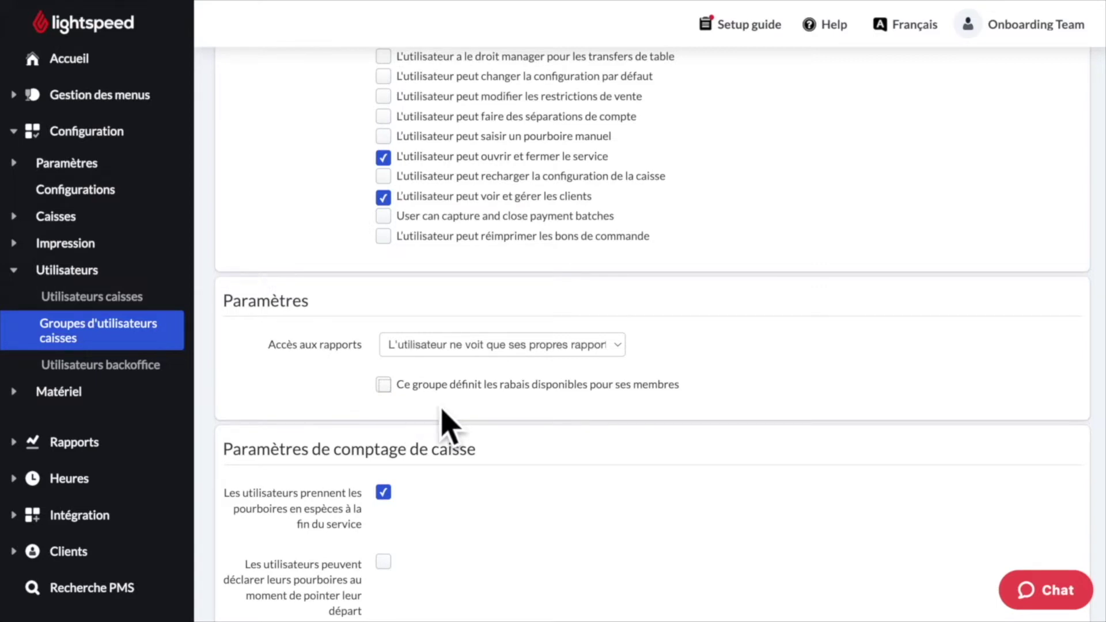
# Look over the group's cash counting settings and save the Chef de rang group
pyautogui.scroll(-3, 662, 481)
pyautogui.scroll(-2, 662, 481)
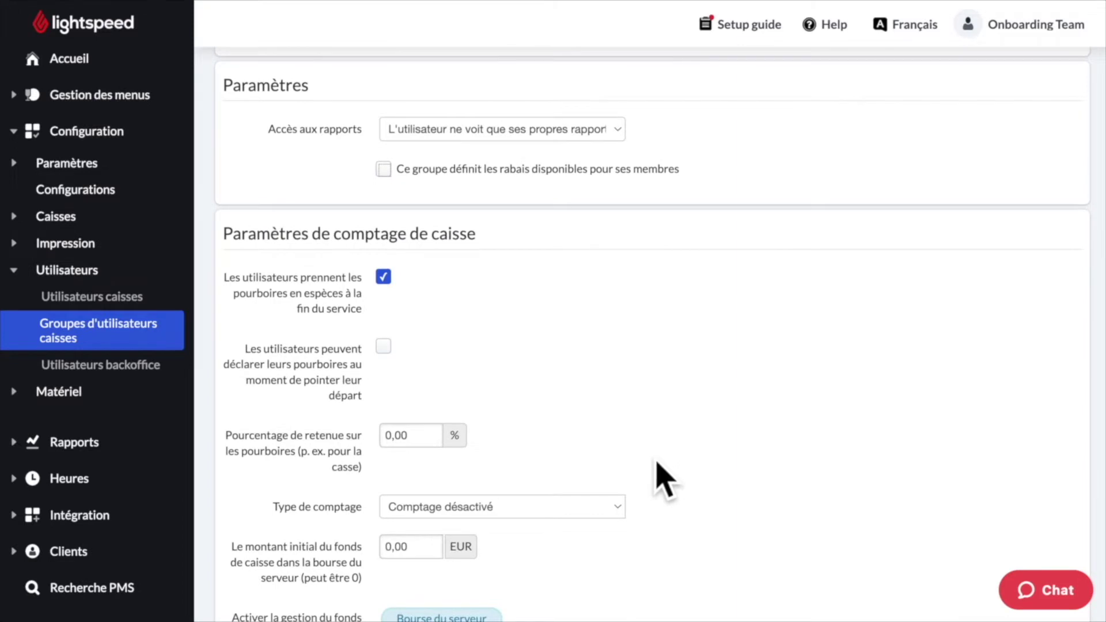
pyautogui.scroll(-1, 662, 481)
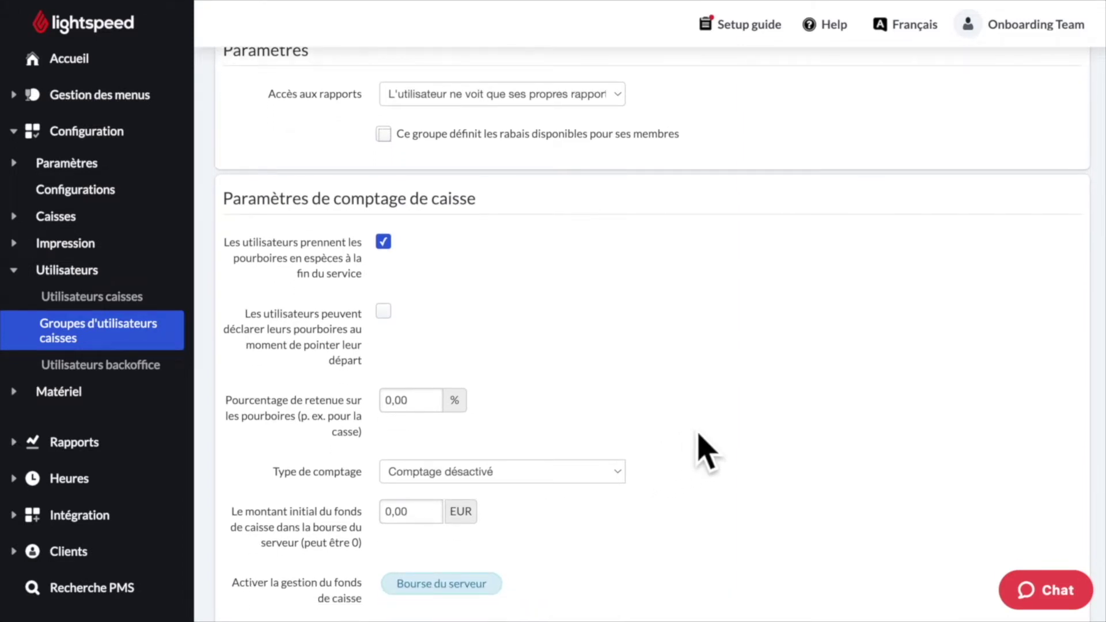
pyautogui.scroll(-1, 703, 452)
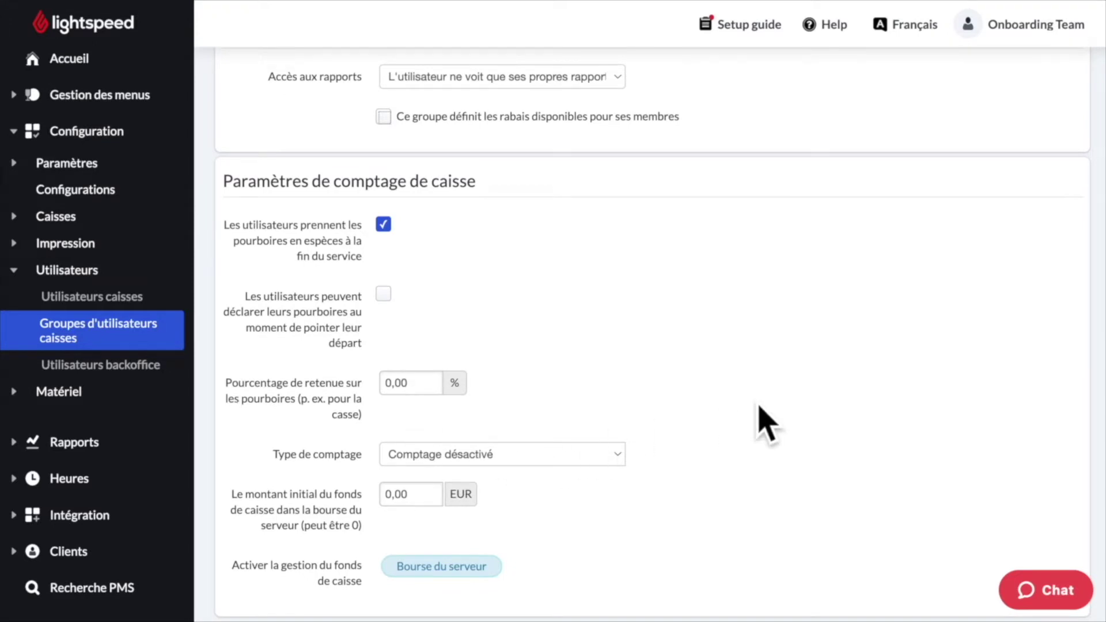
pyautogui.scroll(-4, 765, 419)
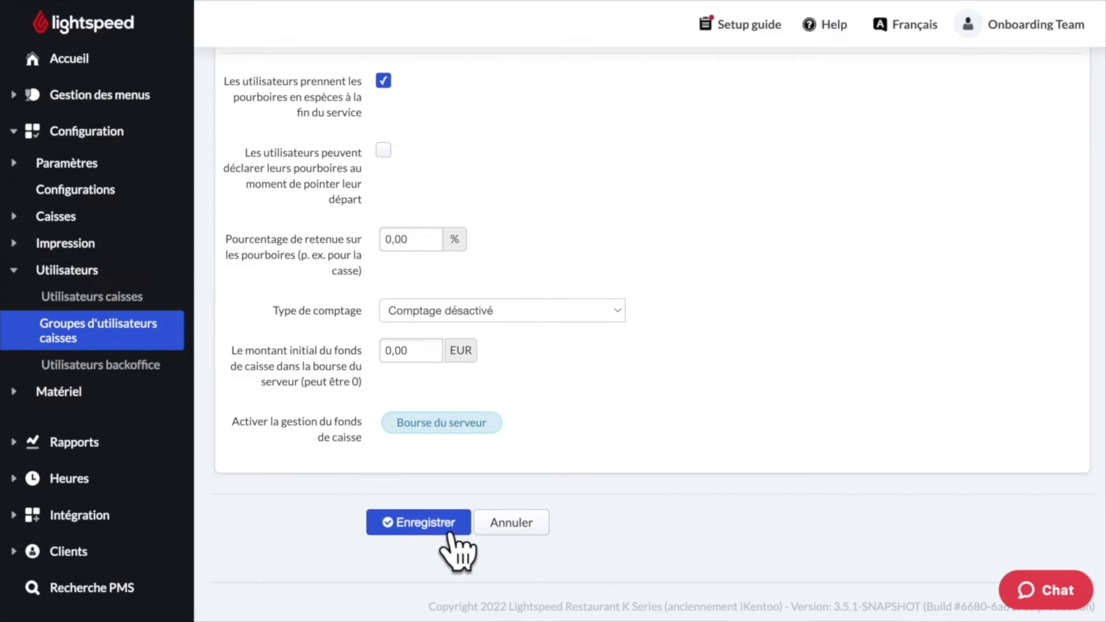
pyautogui.click(451, 533)
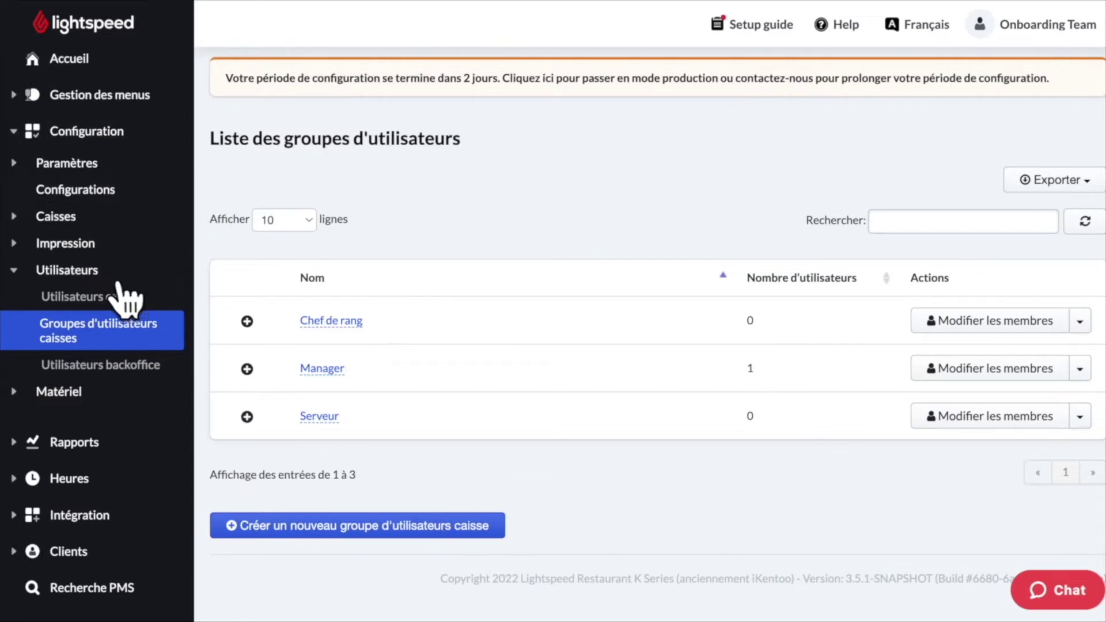
# Start a new register user and fill in the username, first name and last name
pyautogui.click(167, 313)
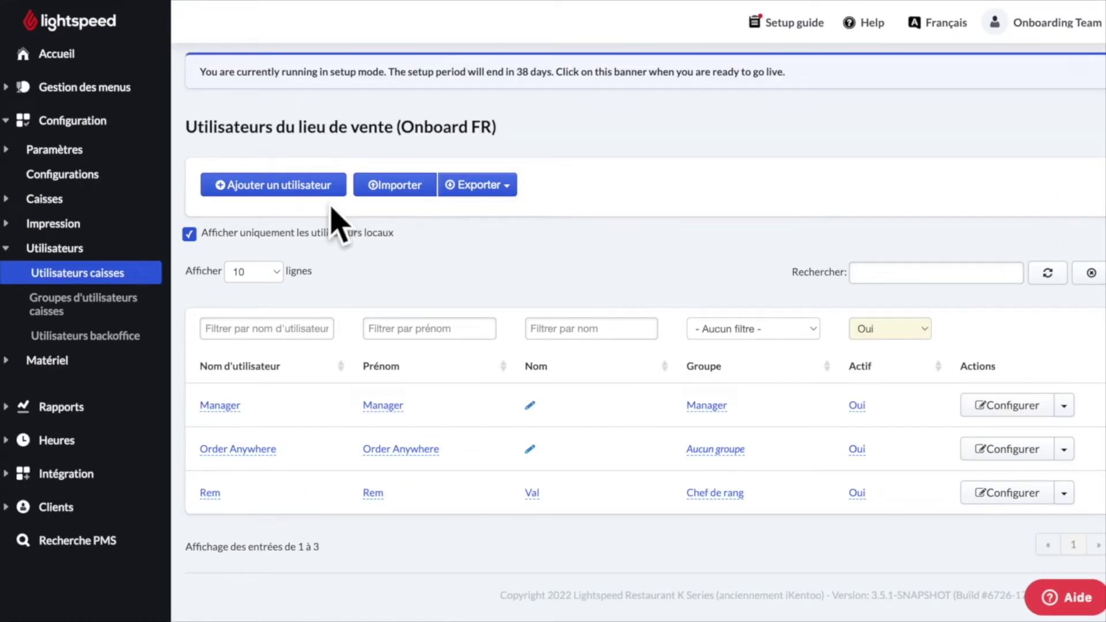
pyautogui.click(292, 187)
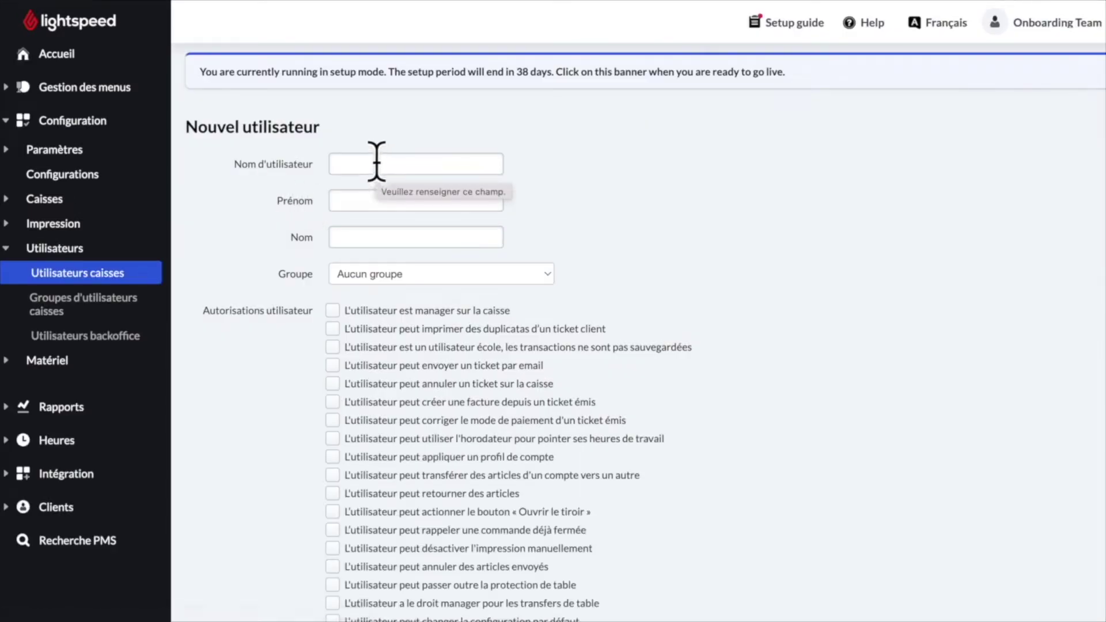
pyautogui.click(376, 160)
pyautogui.write('Rem')
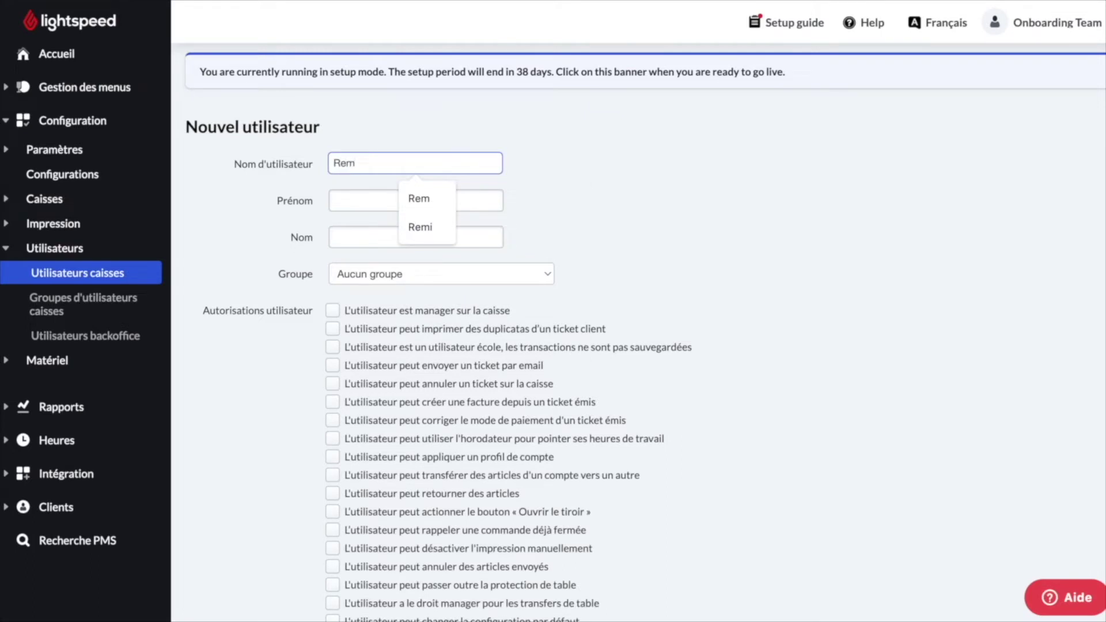
pyautogui.click(341, 199)
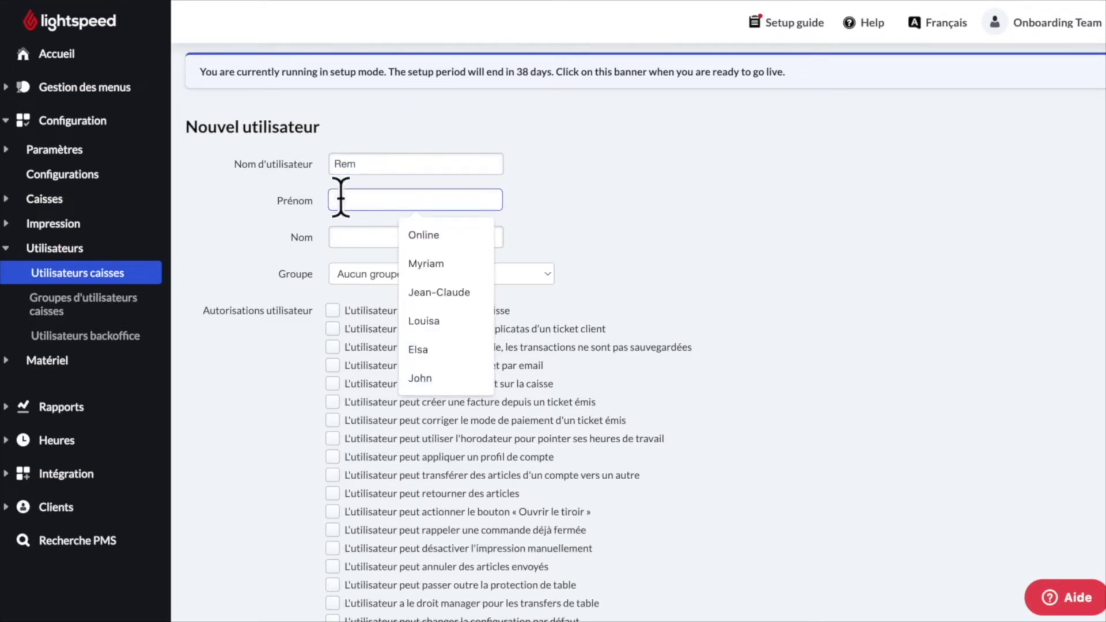
pyautogui.write('Rem')
pyautogui.click(348, 237)
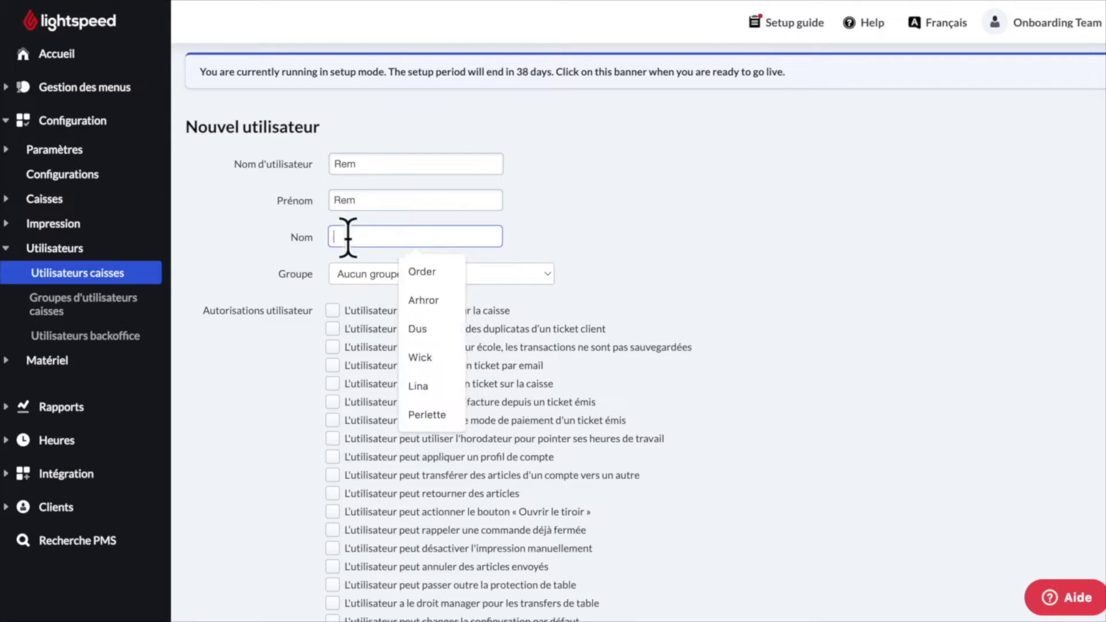
pyautogui.write('Val')
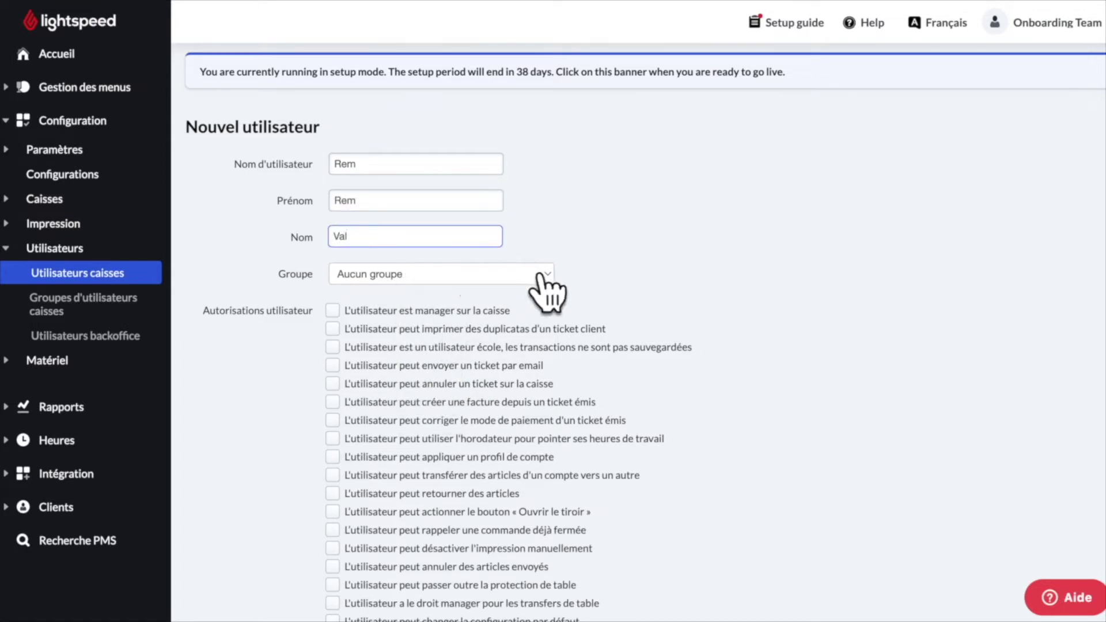
# Try assigning the new register user to the Chef de rang group, and set the group back to Aucun groupe
pyautogui.click(547, 283)
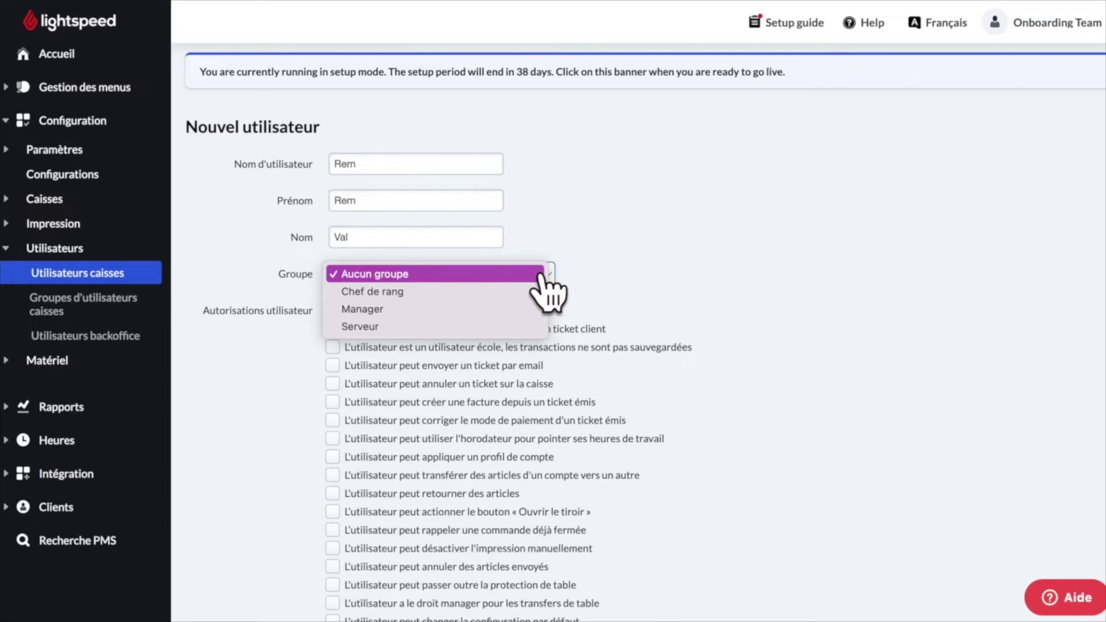
pyautogui.click(524, 293)
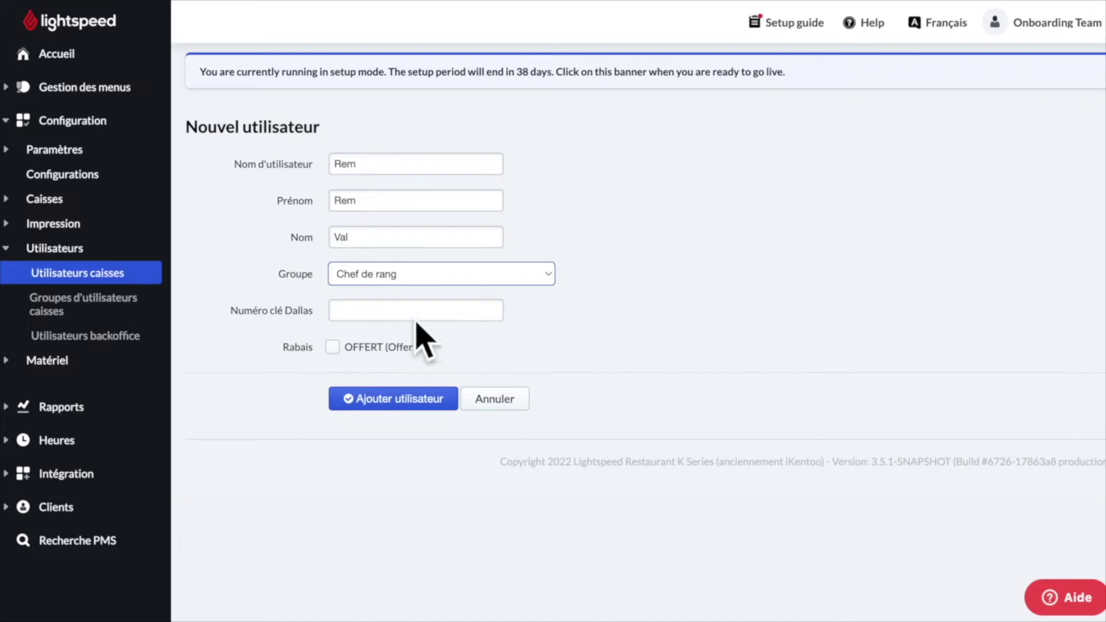
pyautogui.click(480, 273)
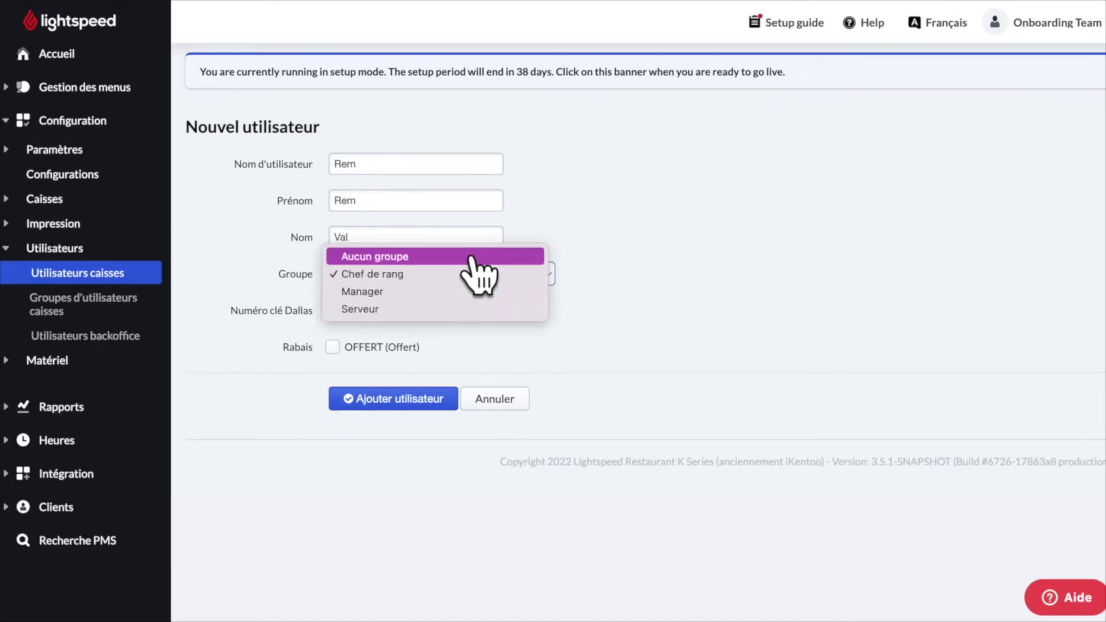
pyautogui.click(473, 254)
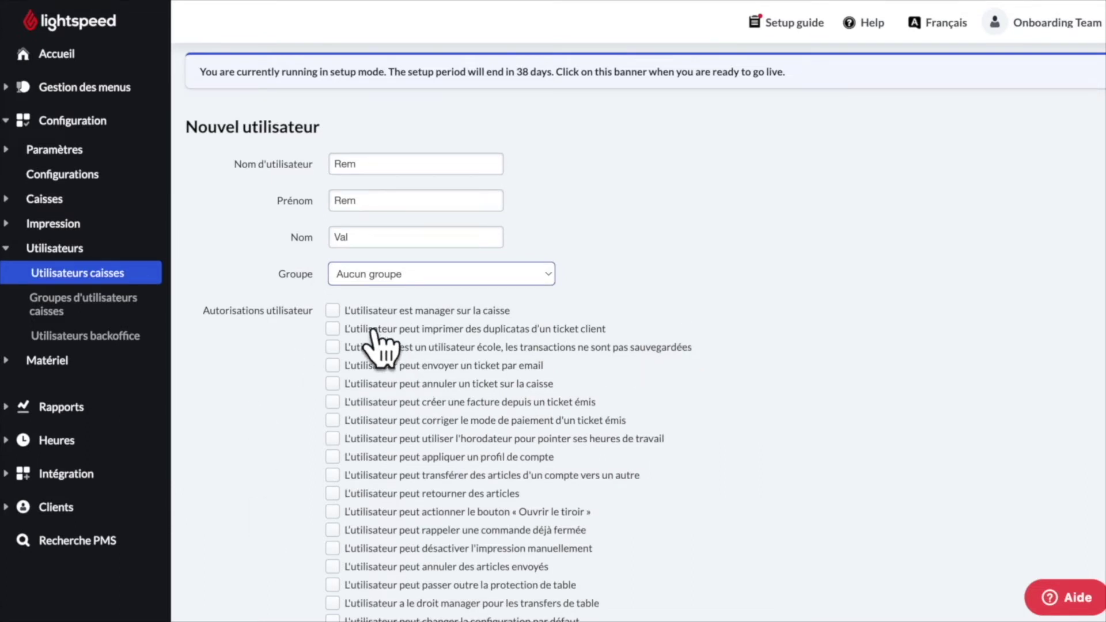
# Add the new register user with the default individual permissions
pyautogui.scroll(-6, 449, 396)
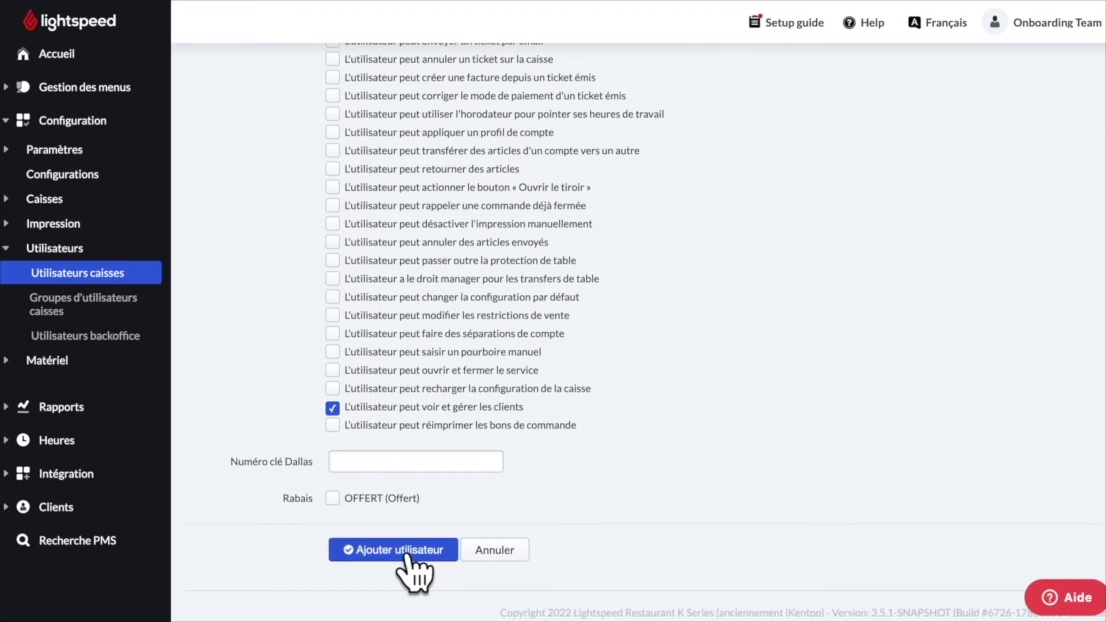
pyautogui.click(401, 554)
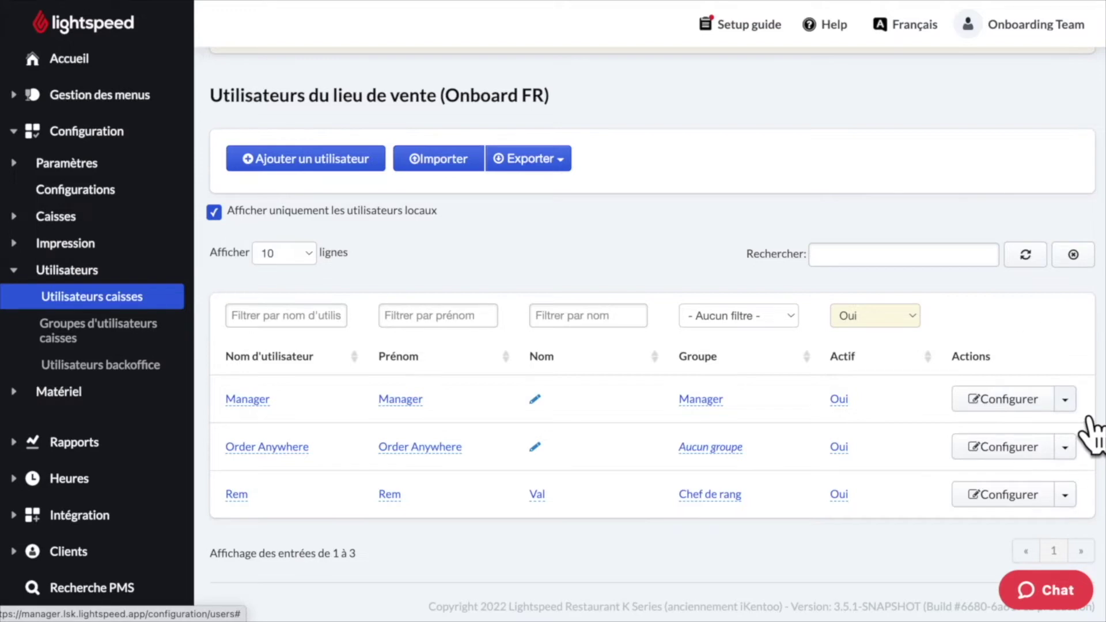
# Open the configuration of the register user in the Chef de rang group and look through the user's settings
pyautogui.click(1066, 401)
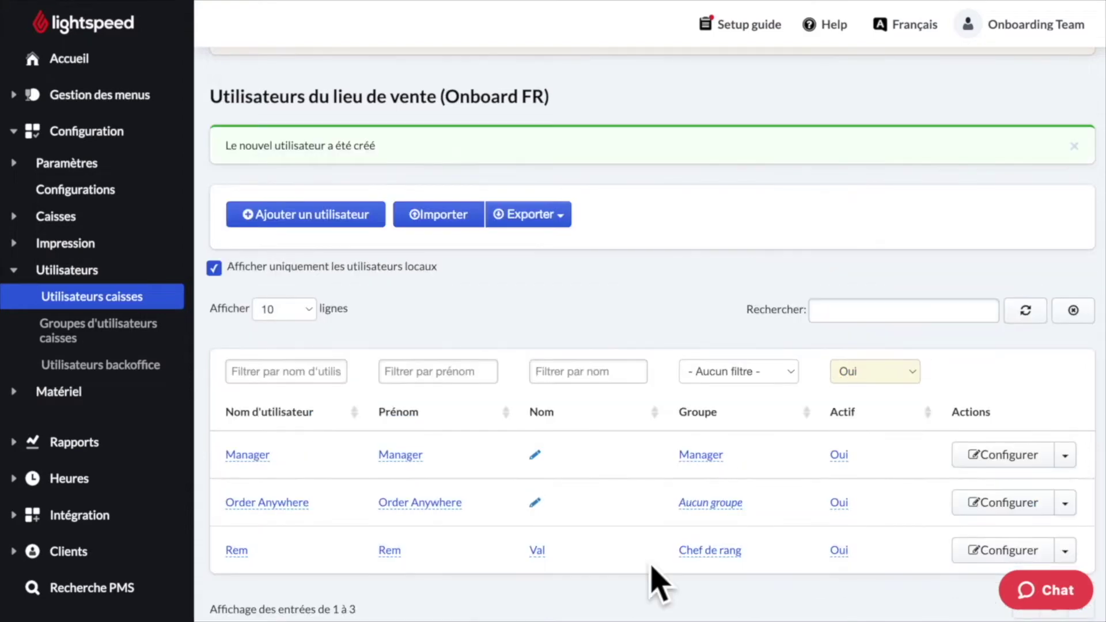
pyautogui.click(1049, 569)
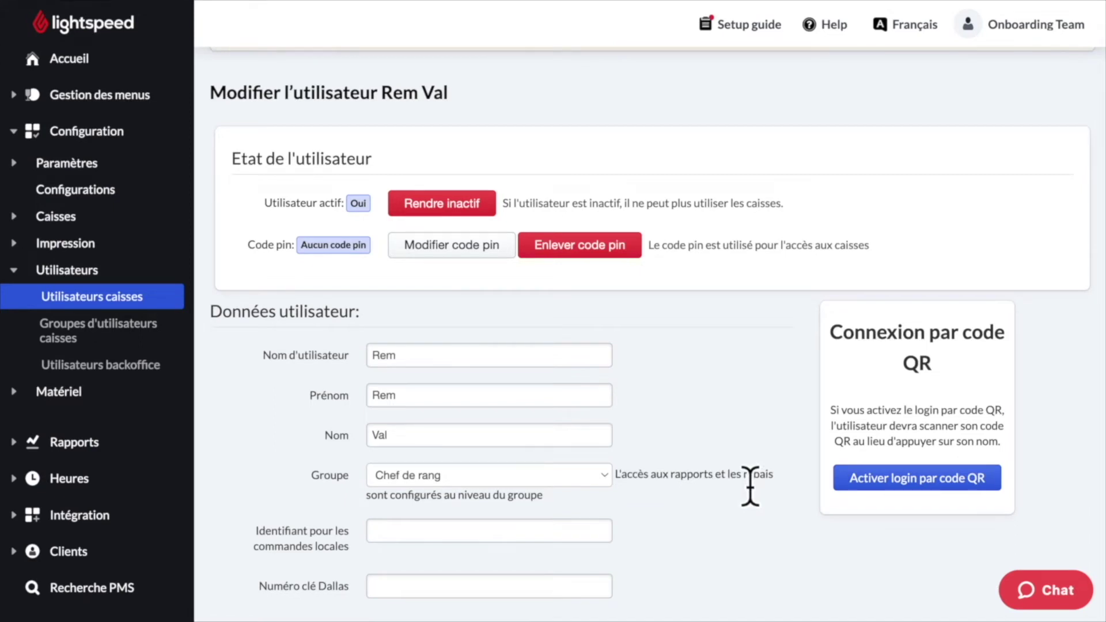
pyautogui.scroll(-3, 740, 487)
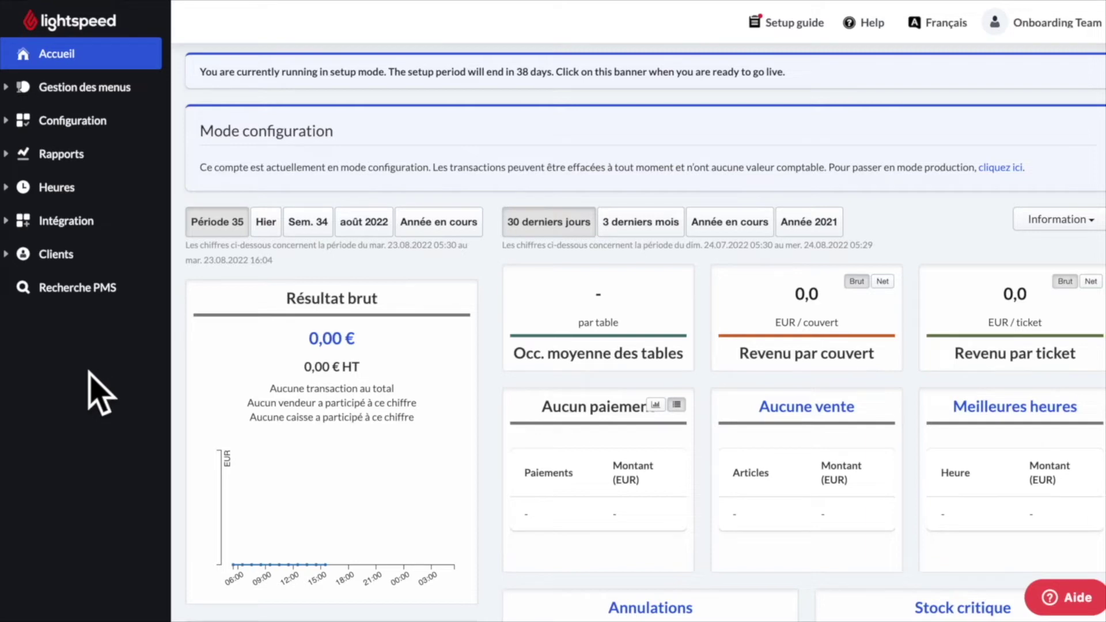
# Open the establishment settings and examine the business, company and tax details required
pyautogui.click(73, 122)
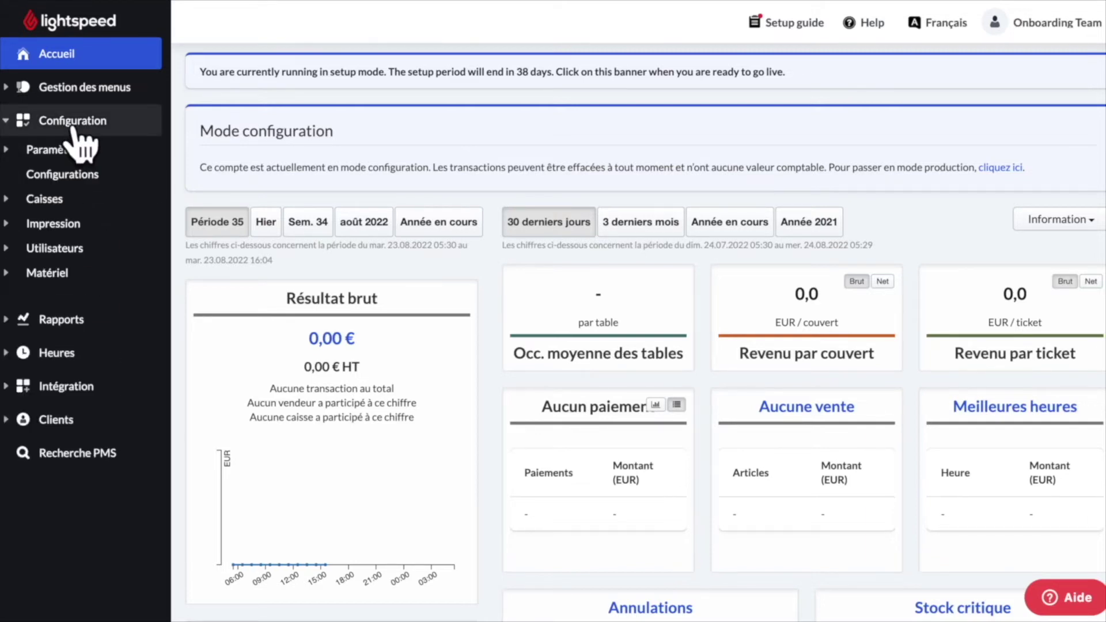
pyautogui.click(79, 152)
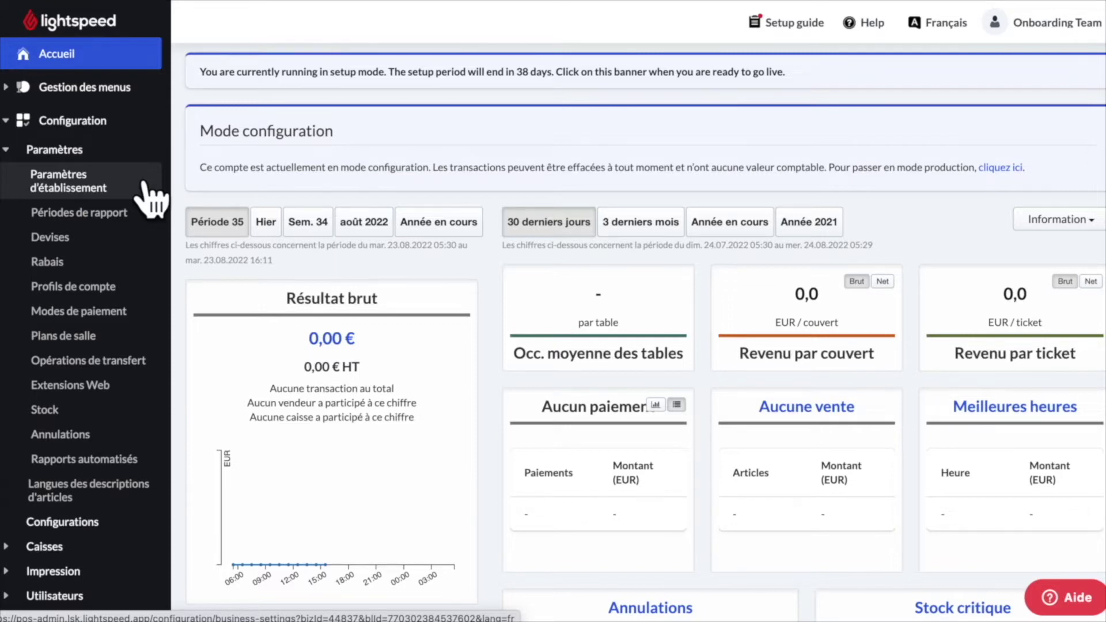
pyautogui.click(123, 181)
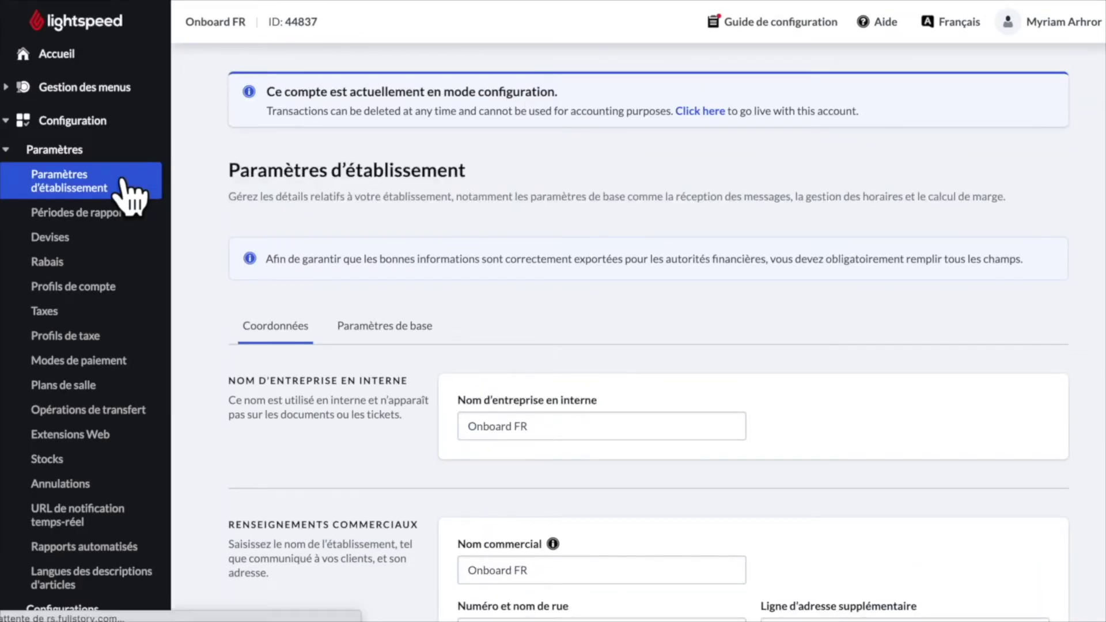
pyautogui.scroll(-5, 444, 321)
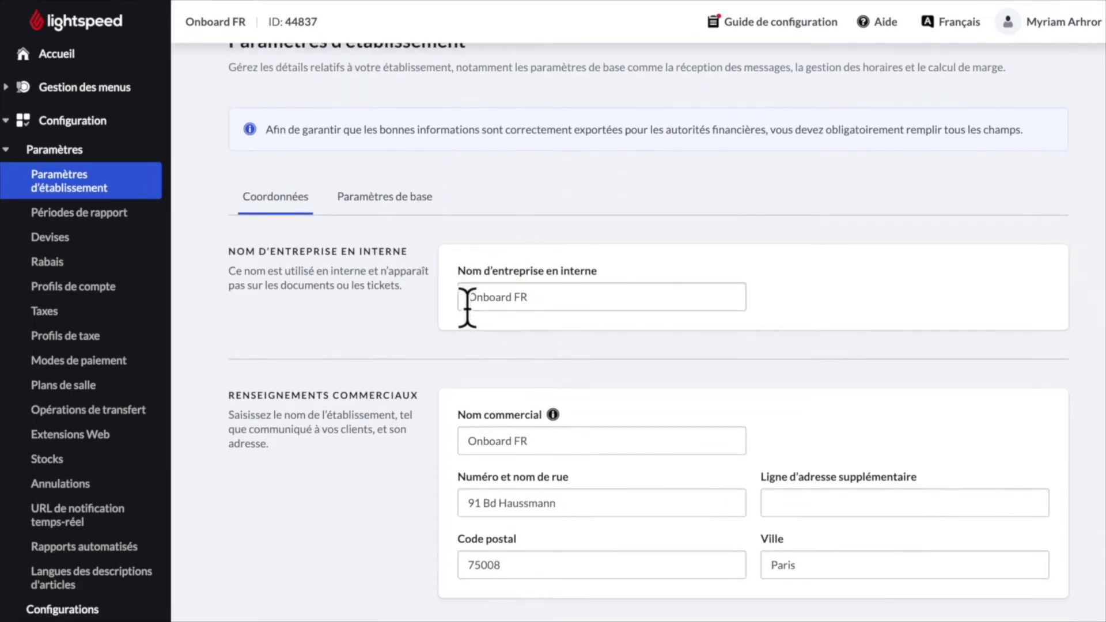
pyautogui.scroll(-4, 466, 305)
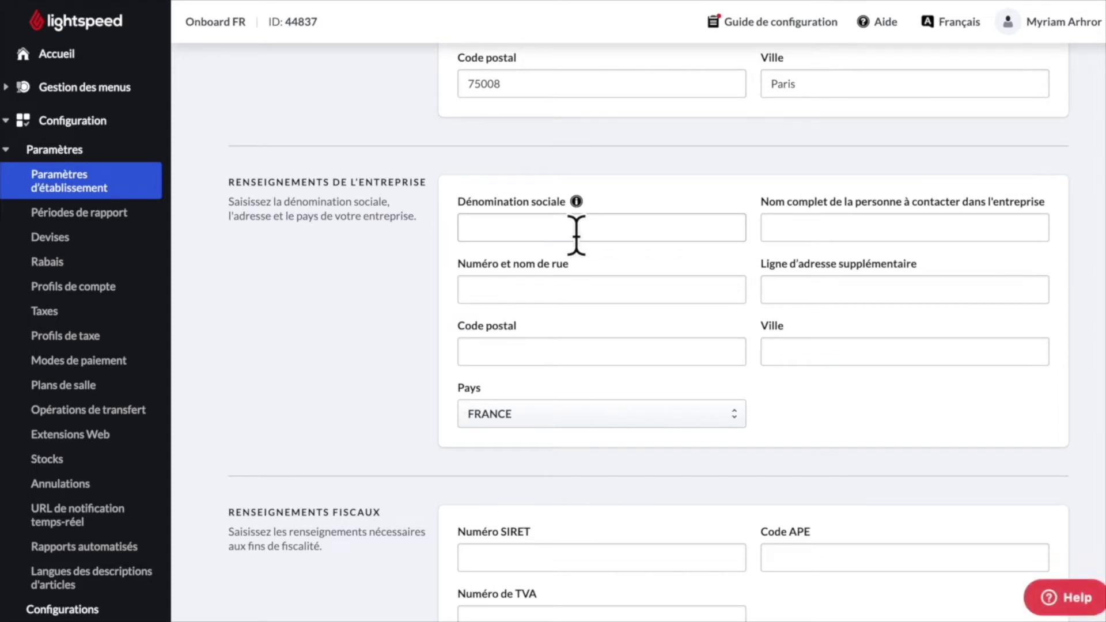
pyautogui.scroll(-1, 639, 464)
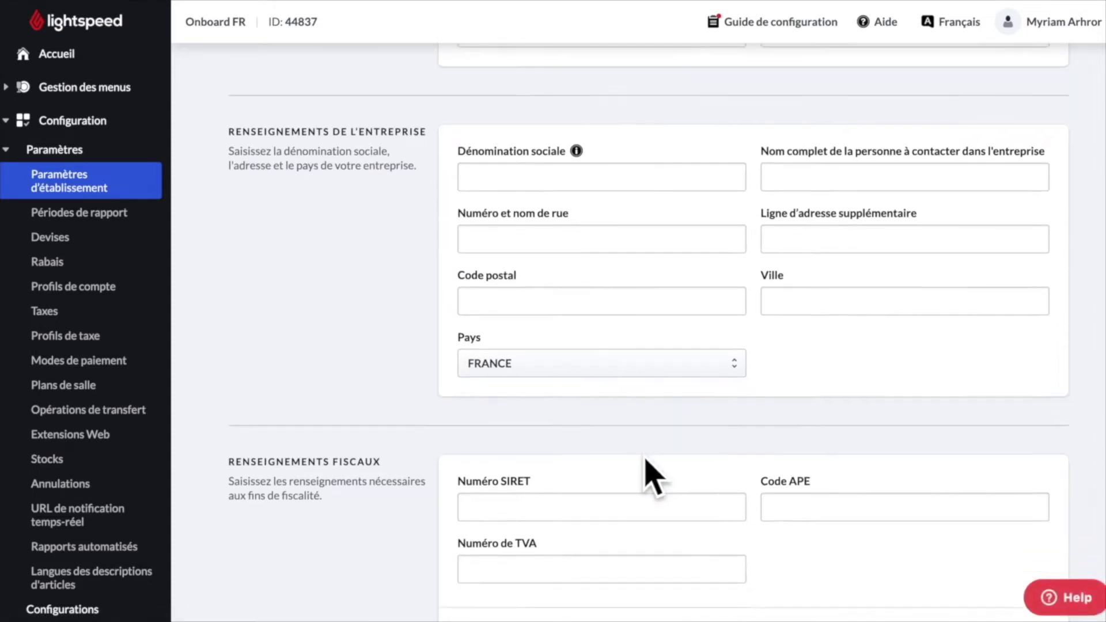
pyautogui.scroll(-3, 654, 476)
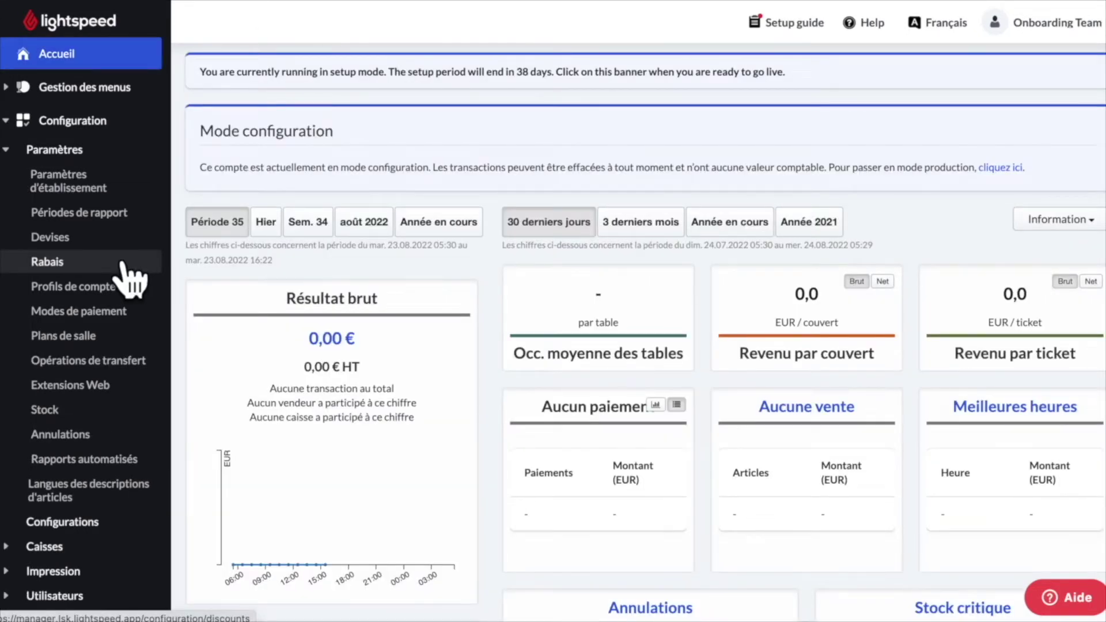
# Create a percentage discount with Fournisseurs as both code and description, set to 20%, and save it
pyautogui.click(124, 263)
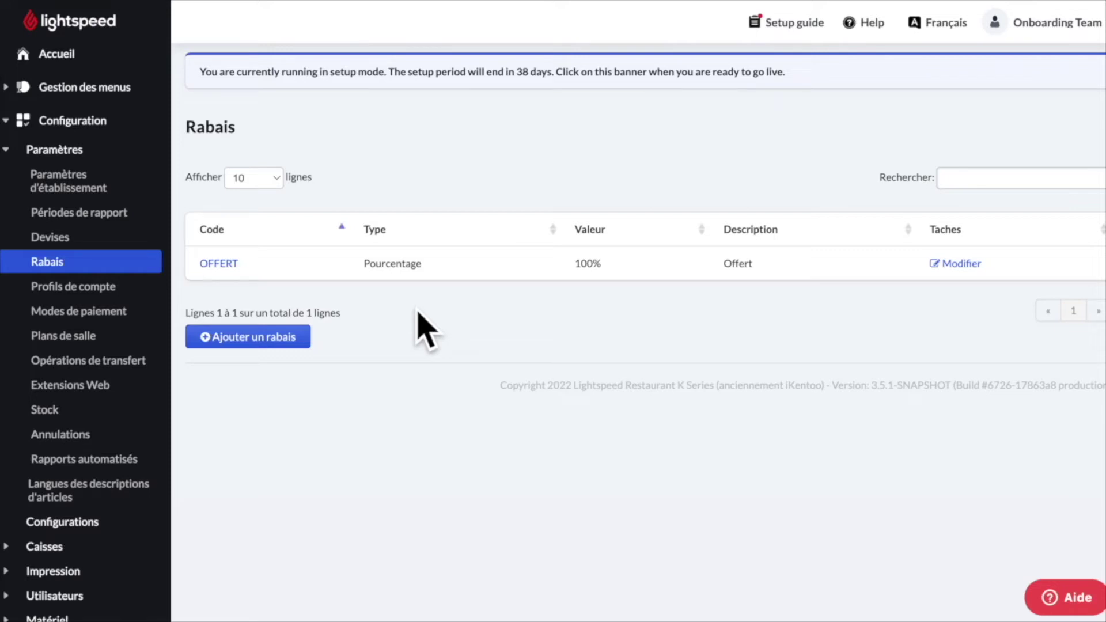
pyautogui.click(256, 339)
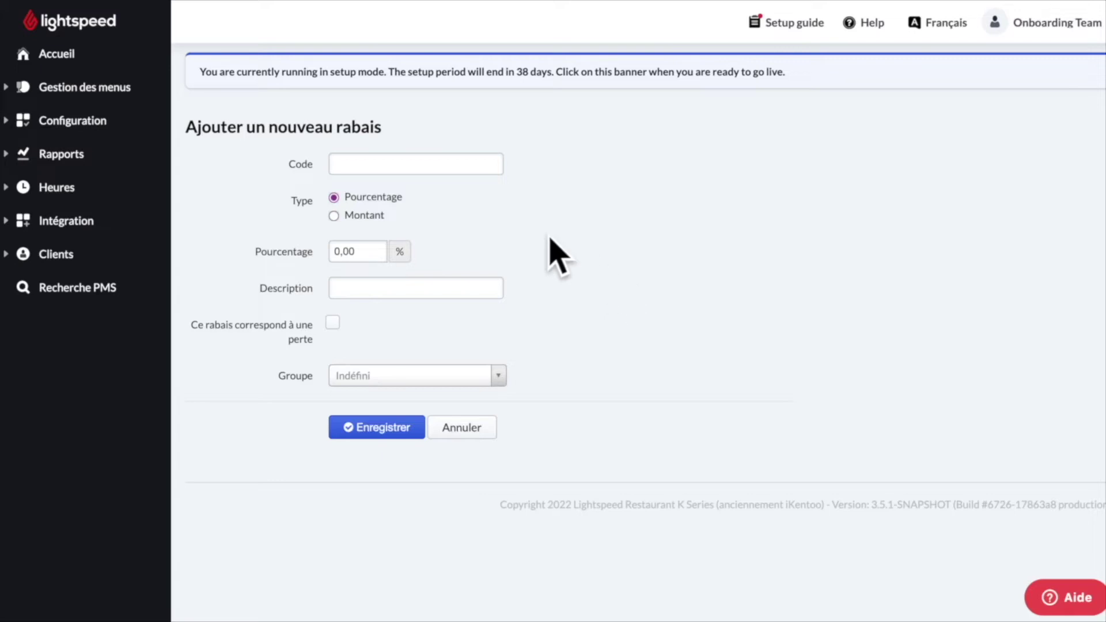
pyautogui.click(429, 158)
pyautogui.write('Fournisseurs')
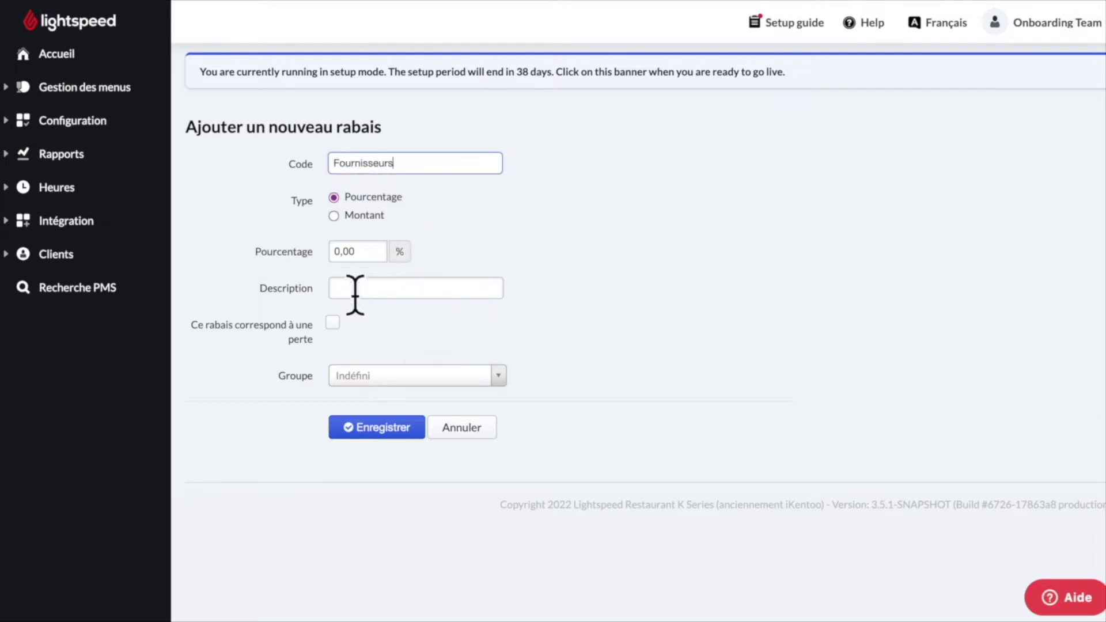
pyautogui.click(353, 288)
pyautogui.write('Fournisseurs')
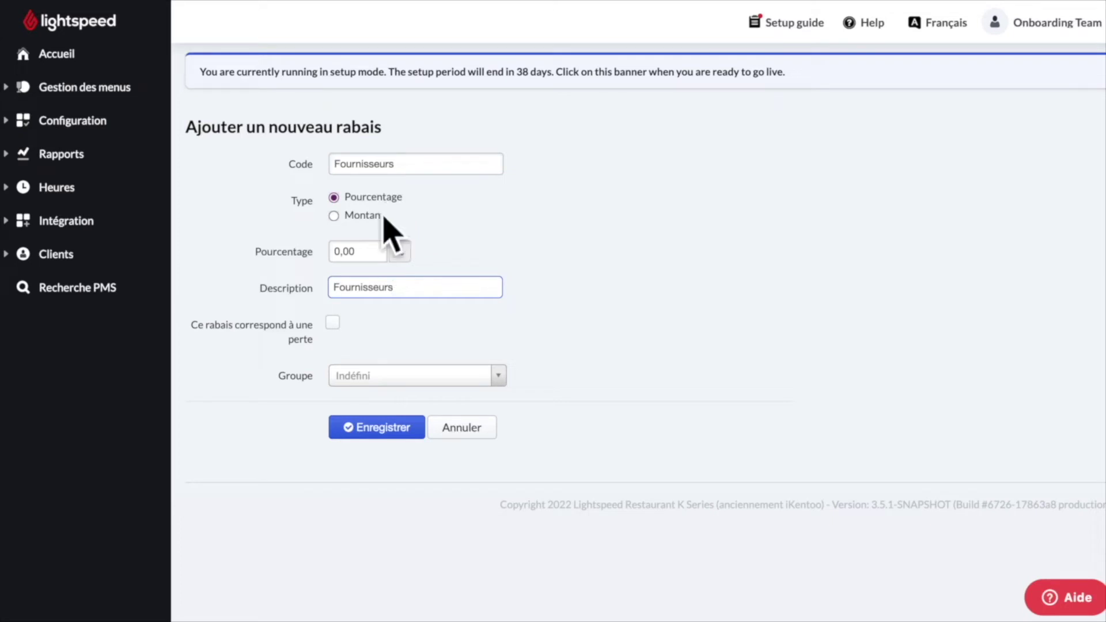
pyautogui.doubleClick(362, 251)
pyautogui.write('20')
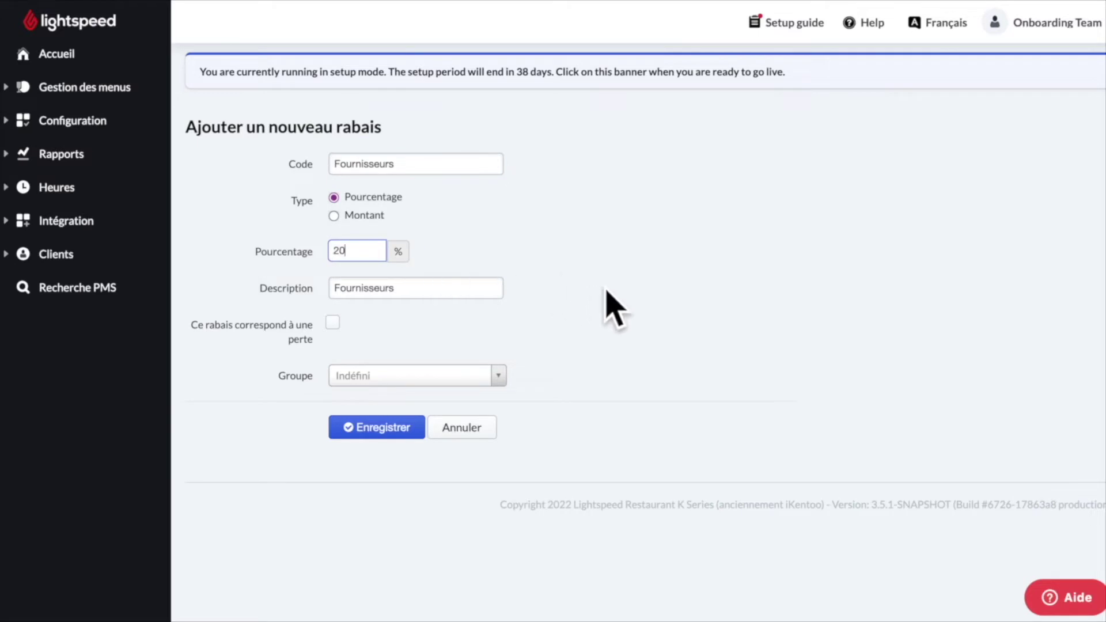
pyautogui.click(369, 429)
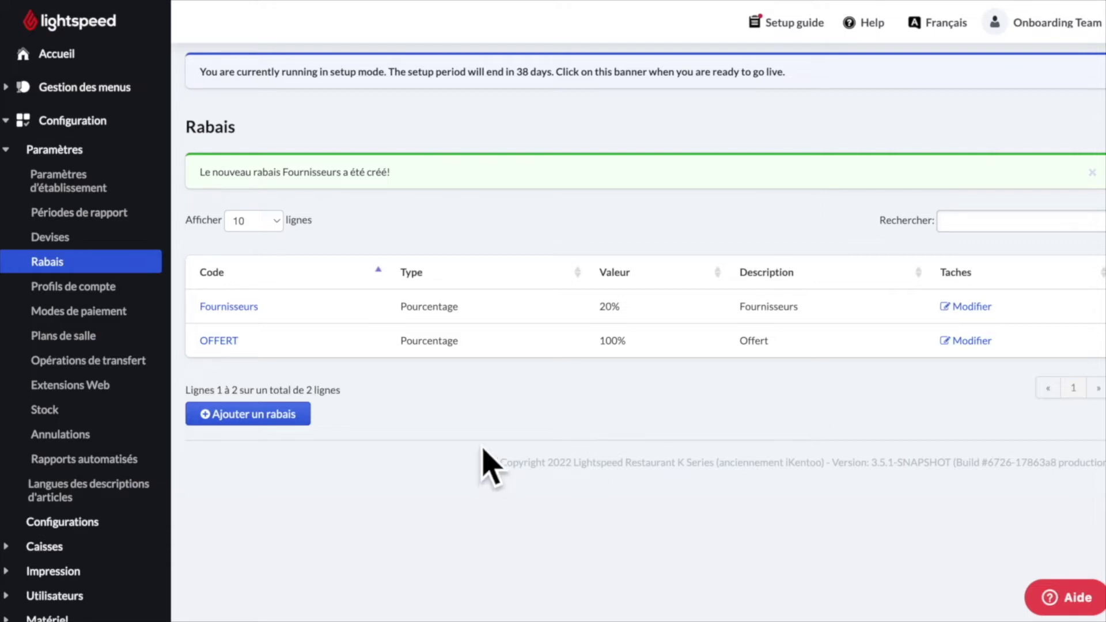
# Create a 100% discount with Perte as both code and description, flagged as corresponding to a loss, and save it
pyautogui.click(257, 415)
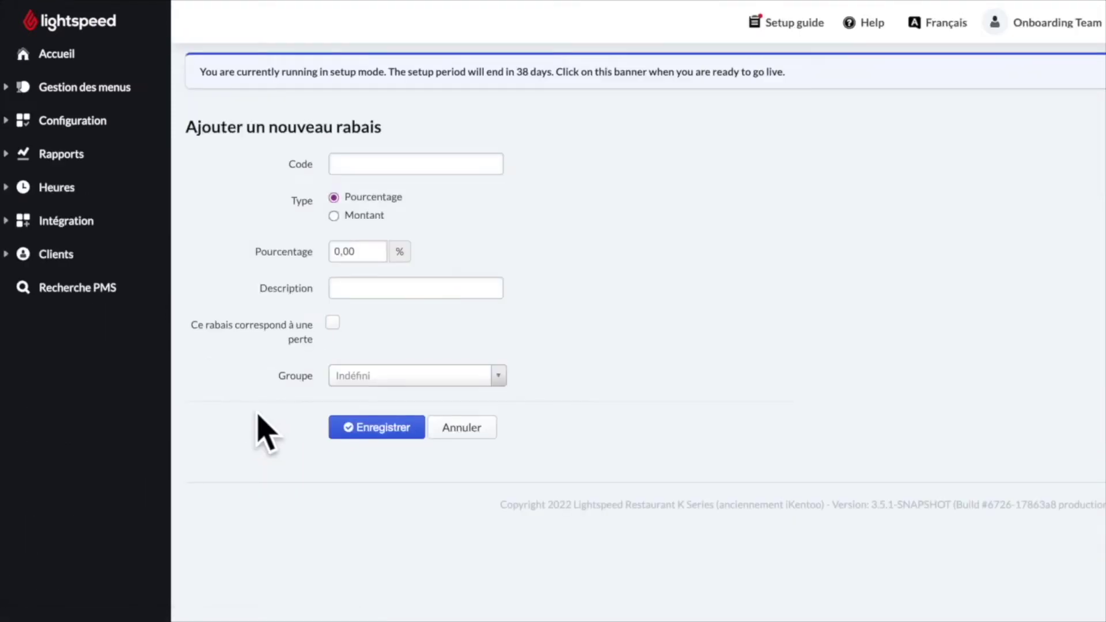
pyautogui.click(382, 164)
pyautogui.write('Perte')
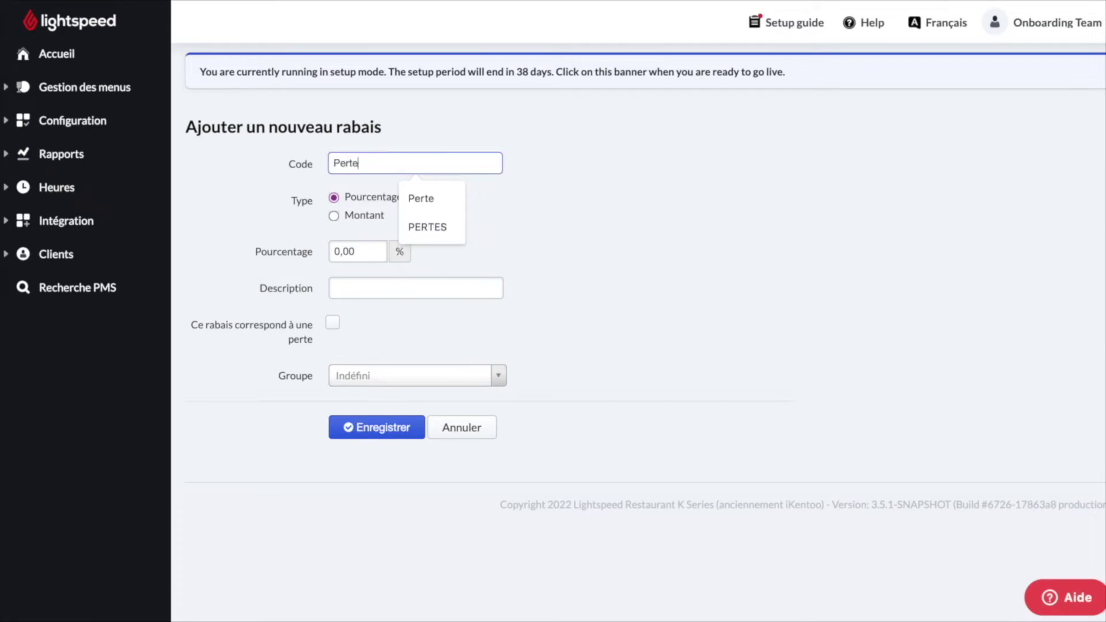
pyautogui.click(375, 285)
pyautogui.write('Perte')
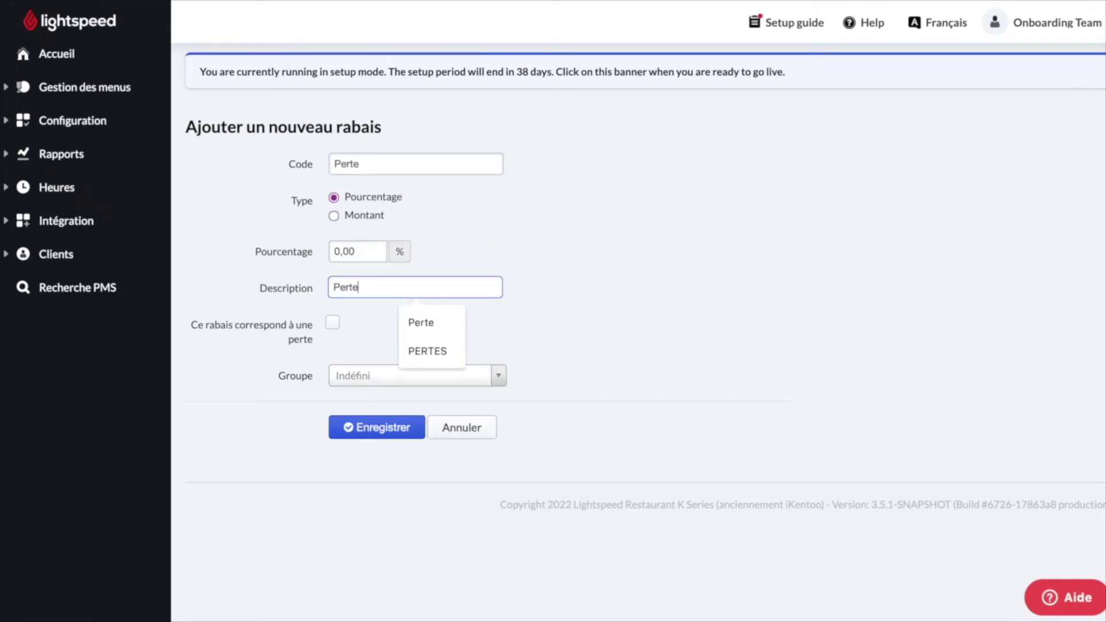
pyautogui.click(333, 324)
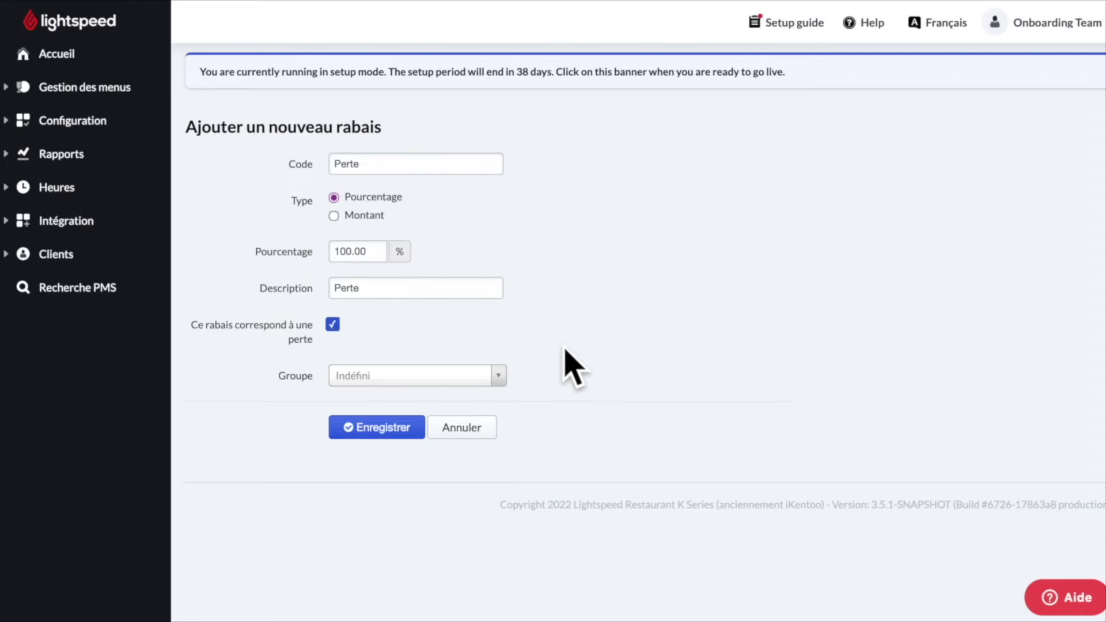
pyautogui.click(361, 433)
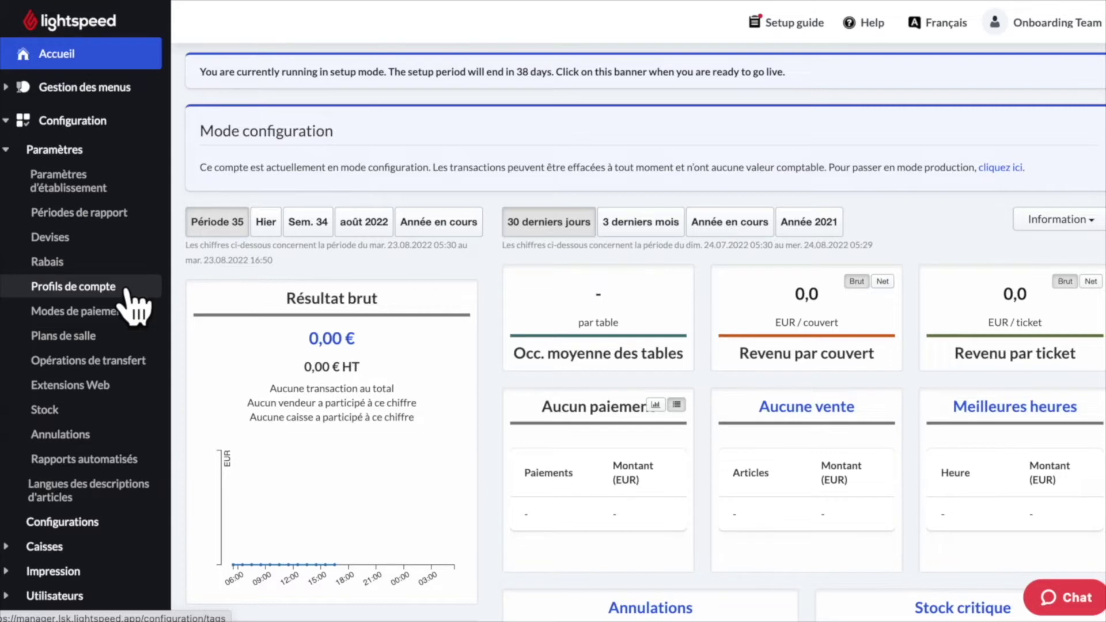
# Start a new account profile, accepting the non-deletion notice, and enter Click&Collect as its name and code
pyautogui.click(128, 291)
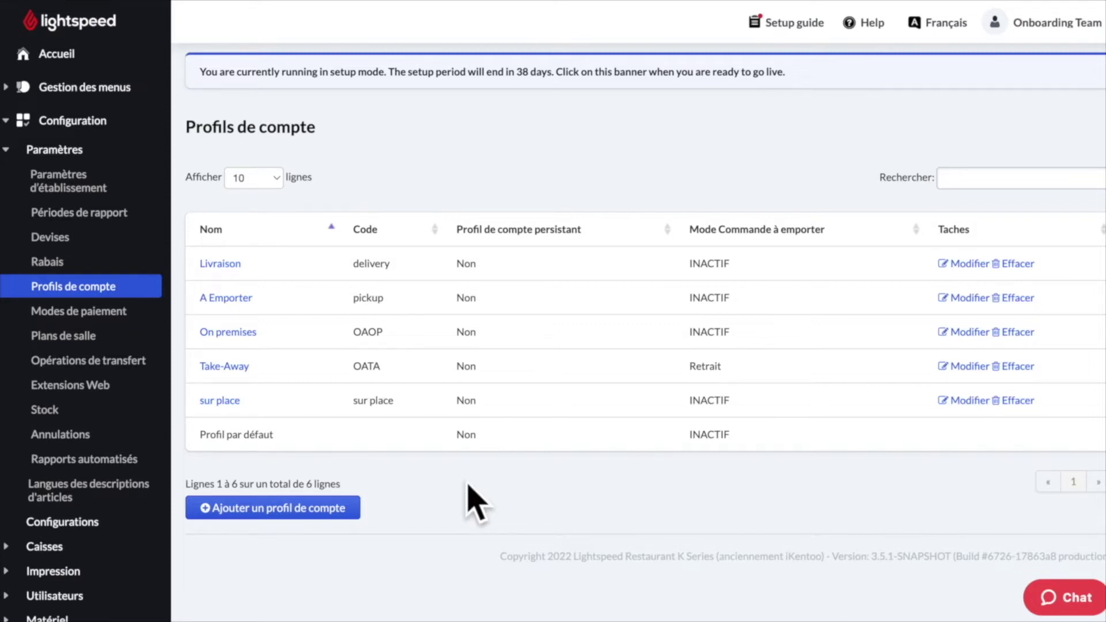
pyautogui.click(307, 509)
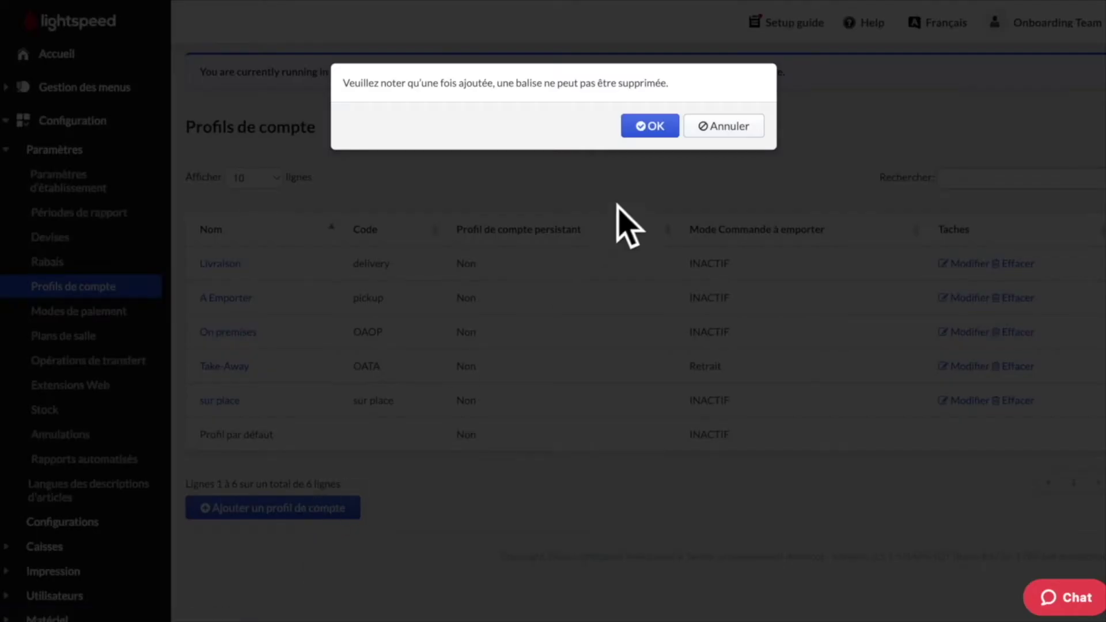
pyautogui.click(637, 131)
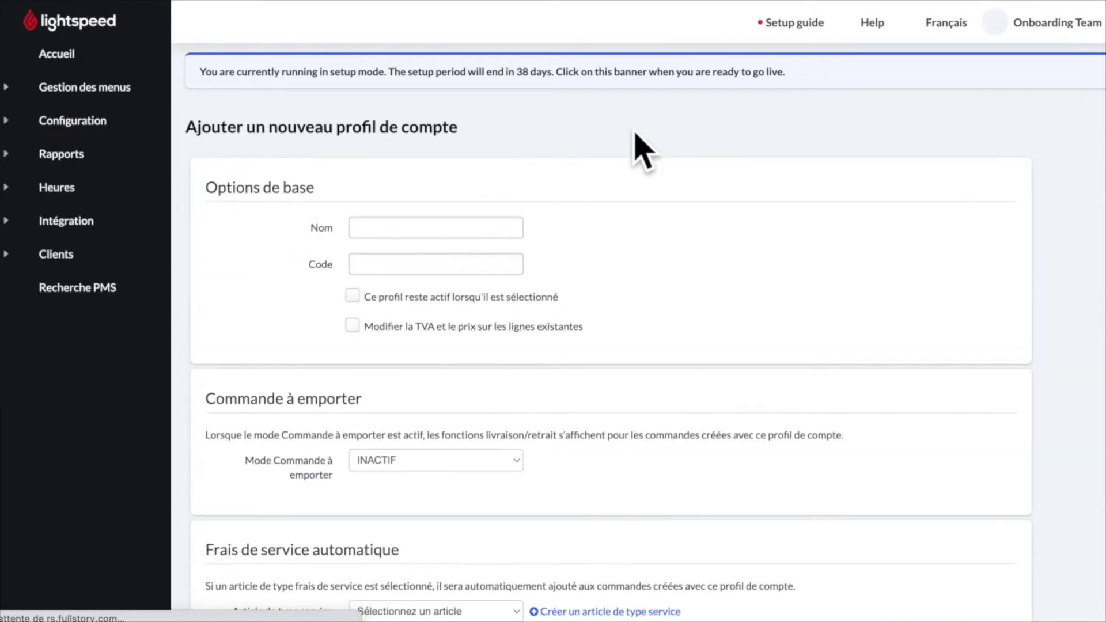
pyautogui.click(392, 225)
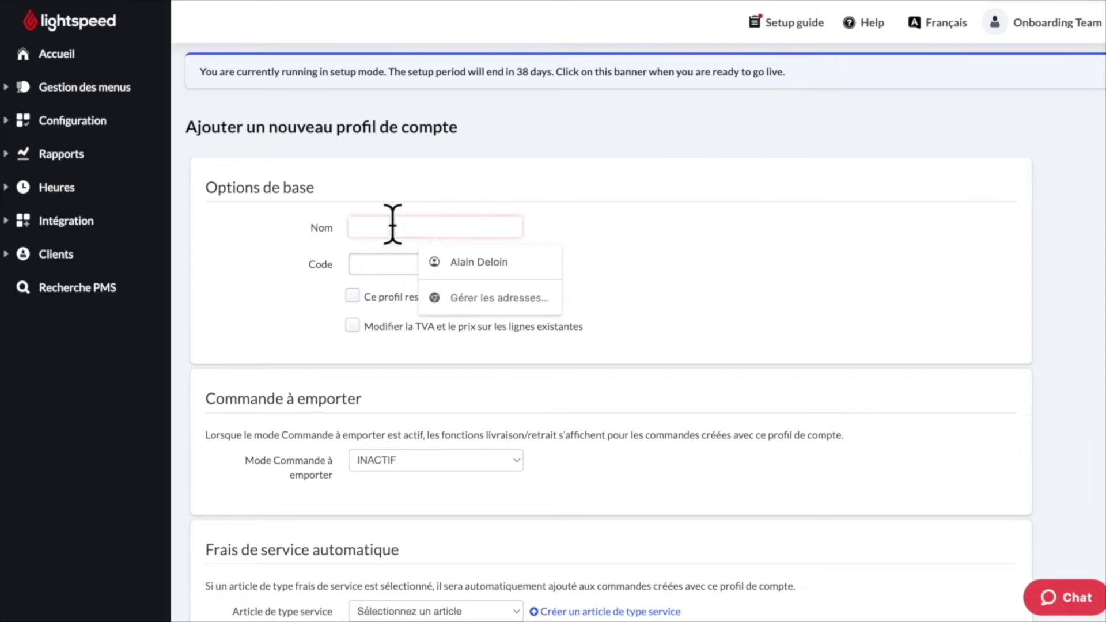
pyautogui.write('Click&Collect')
pyautogui.click(380, 260)
pyautogui.write('Click&Collect')
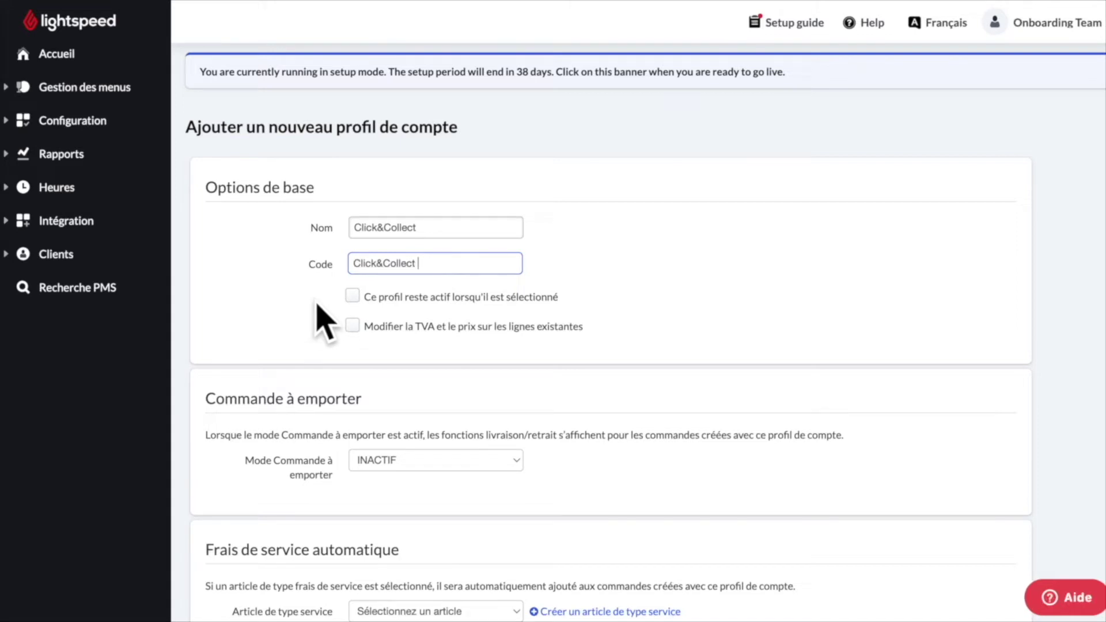
# Try the profile's options for staying active once selected and for modifying VAT and price on existing lines
pyautogui.click(351, 298)
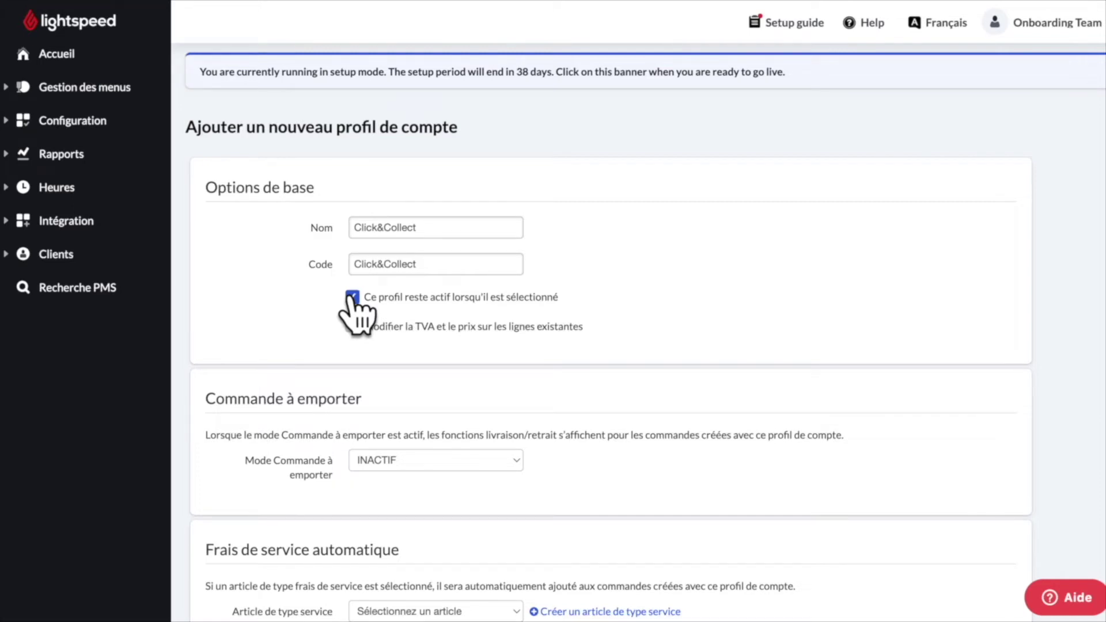
pyautogui.click(352, 297)
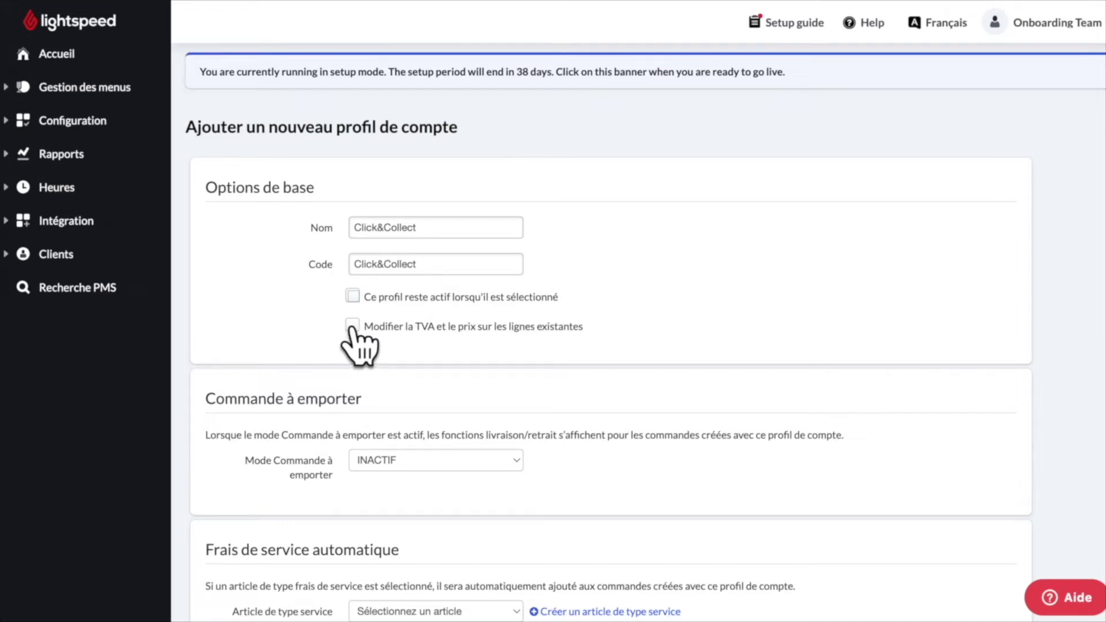
pyautogui.click(352, 327)
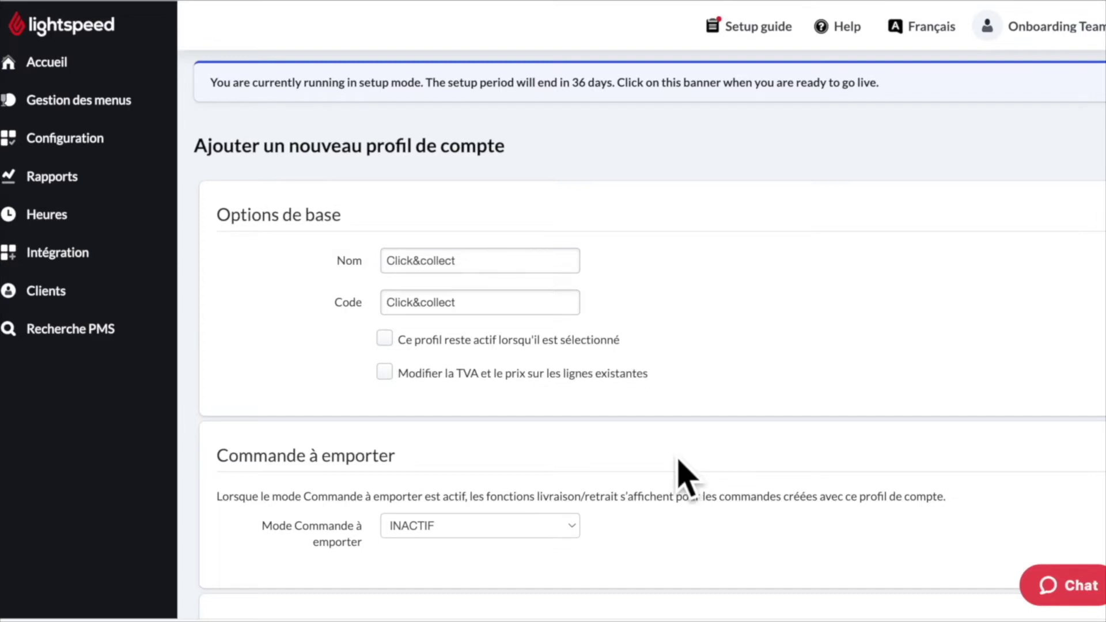
# Set the profile's takeaway order mode to Retrait
pyautogui.click(577, 533)
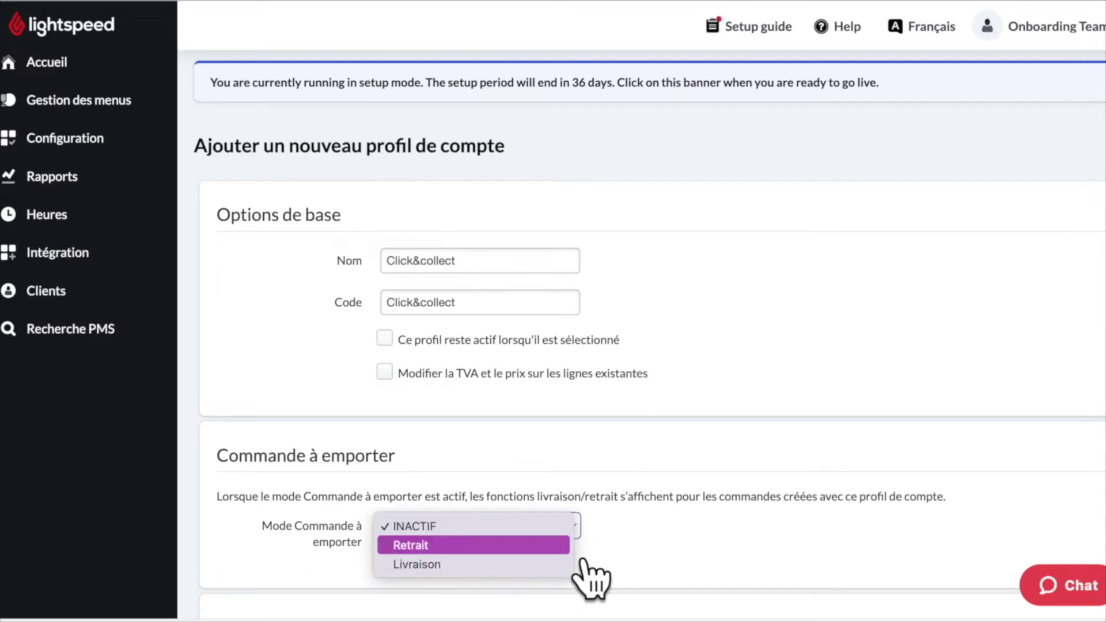
pyautogui.click(583, 561)
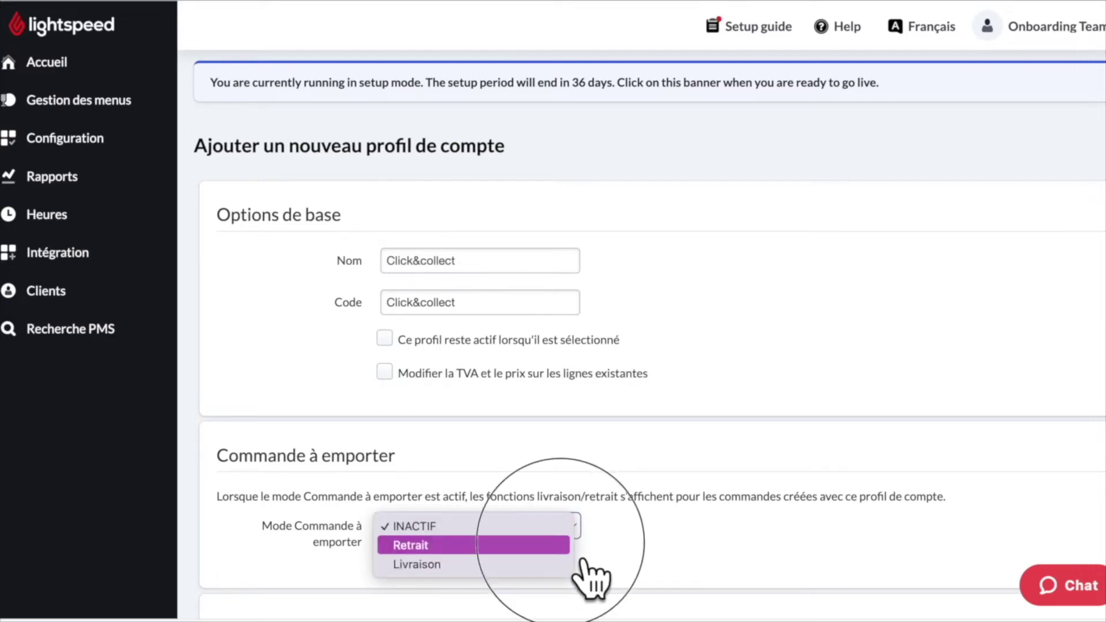
pyautogui.scroll(-1, 738, 530)
pyautogui.scroll(-4, 739, 528)
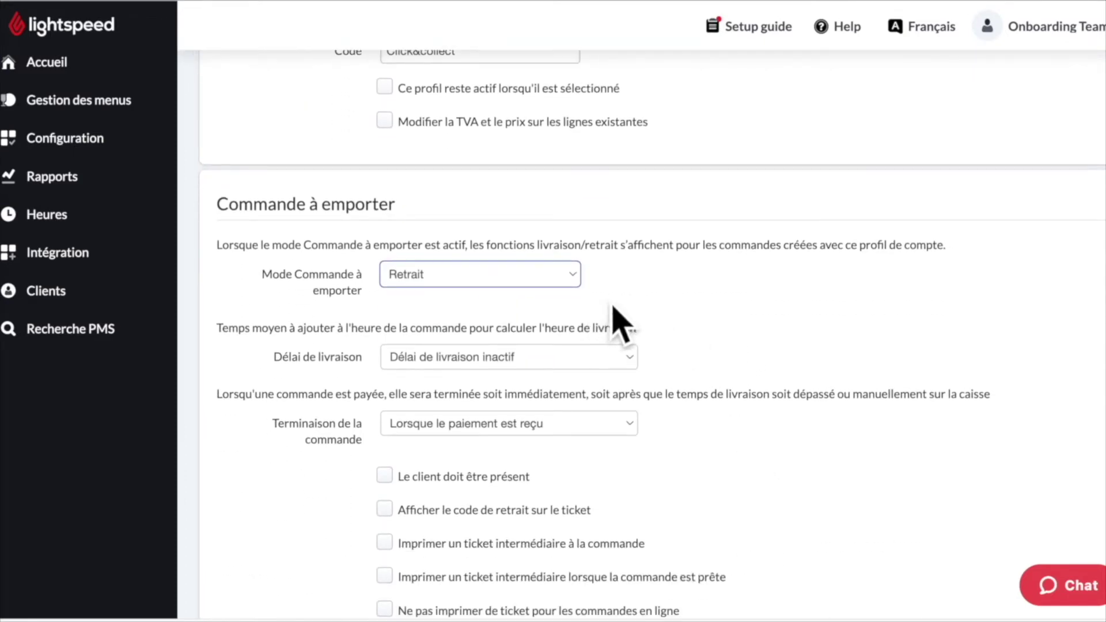
# Look through the available choices for the delivery delay and the order completion without changing either setting
pyautogui.click(649, 372)
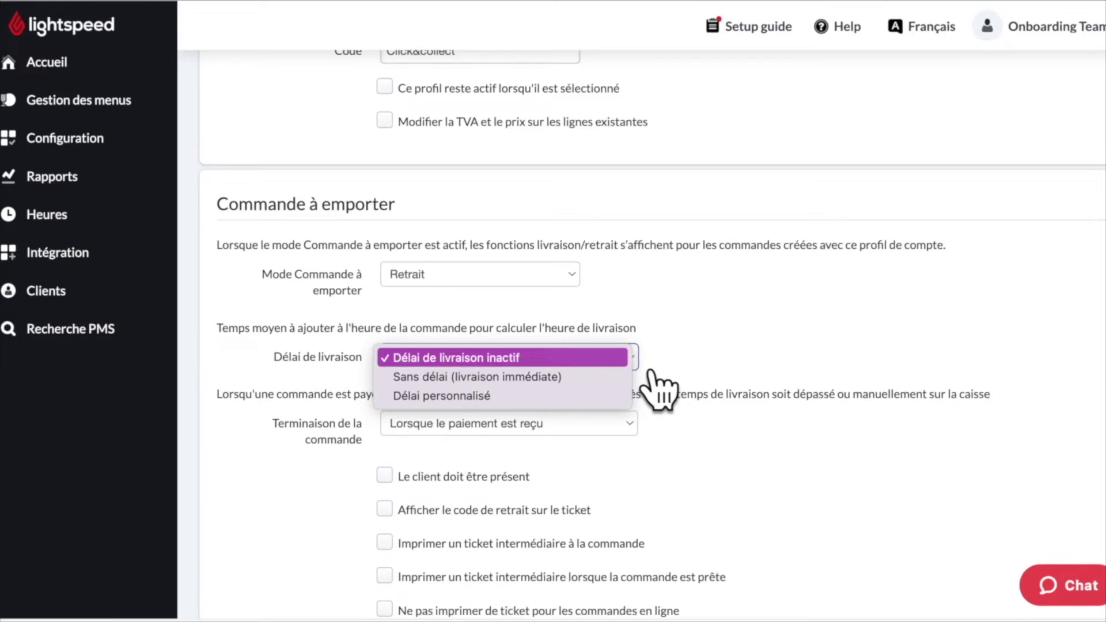
pyautogui.press('Down')
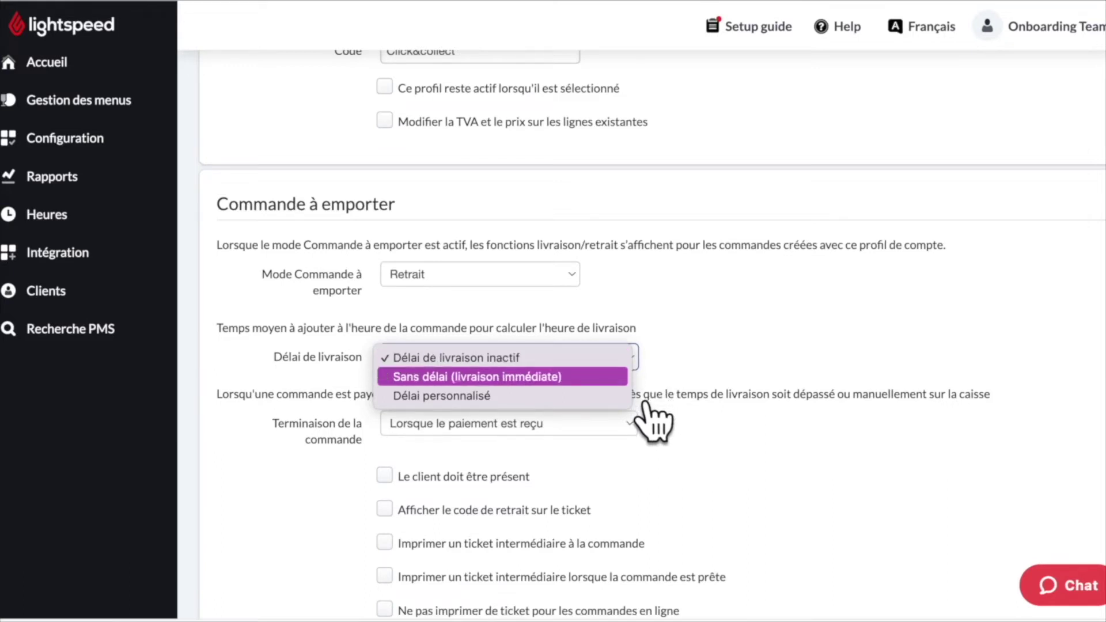
pyautogui.press('Down')
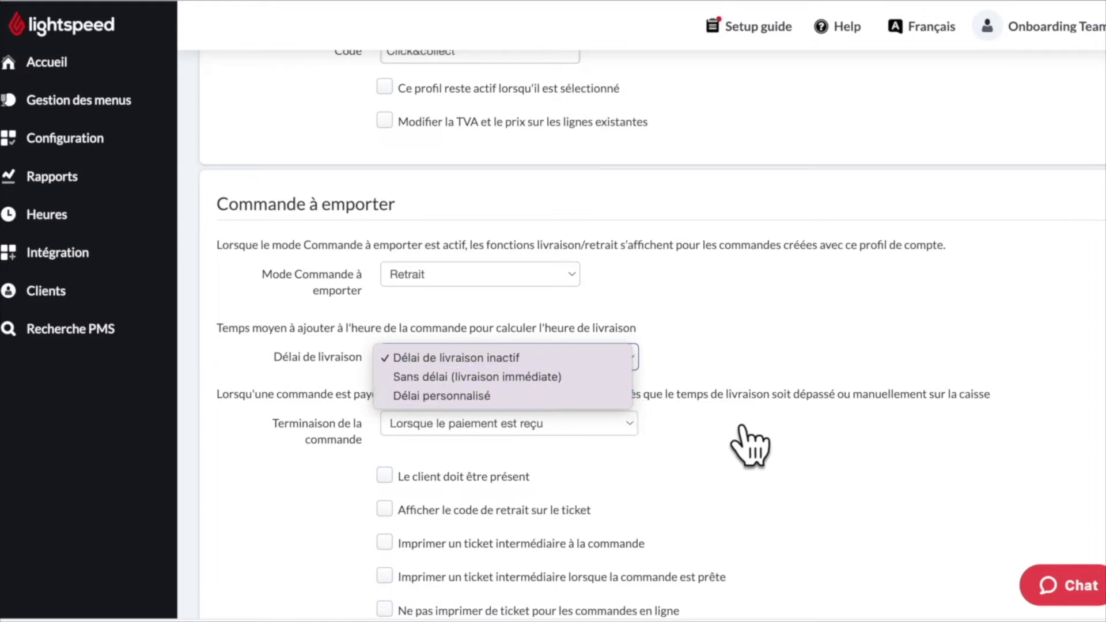
pyautogui.press('Escape')
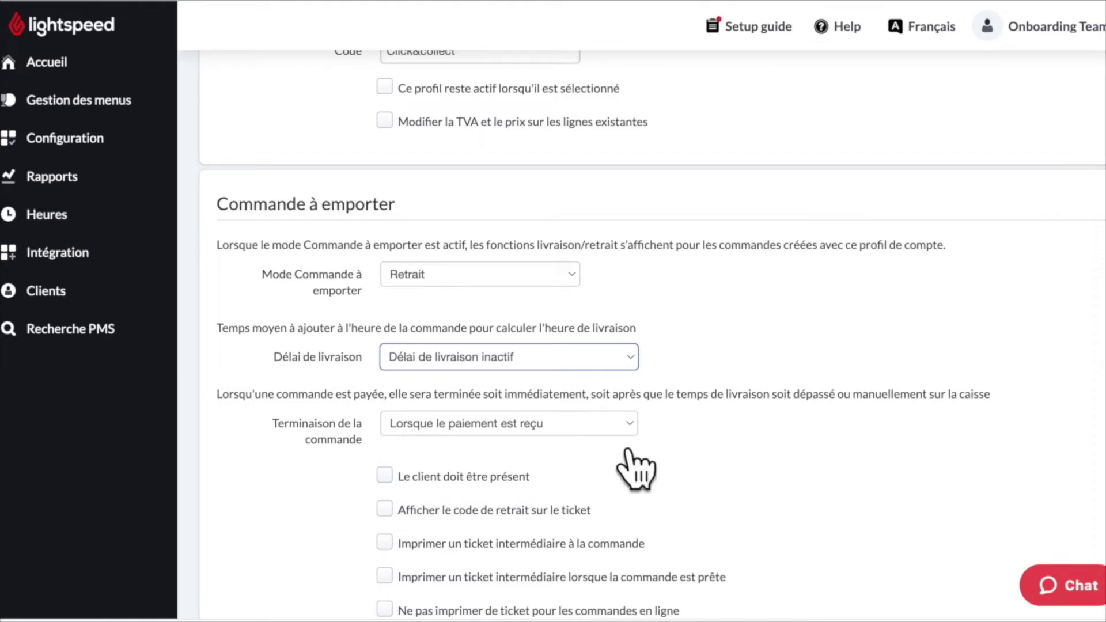
pyautogui.click(636, 433)
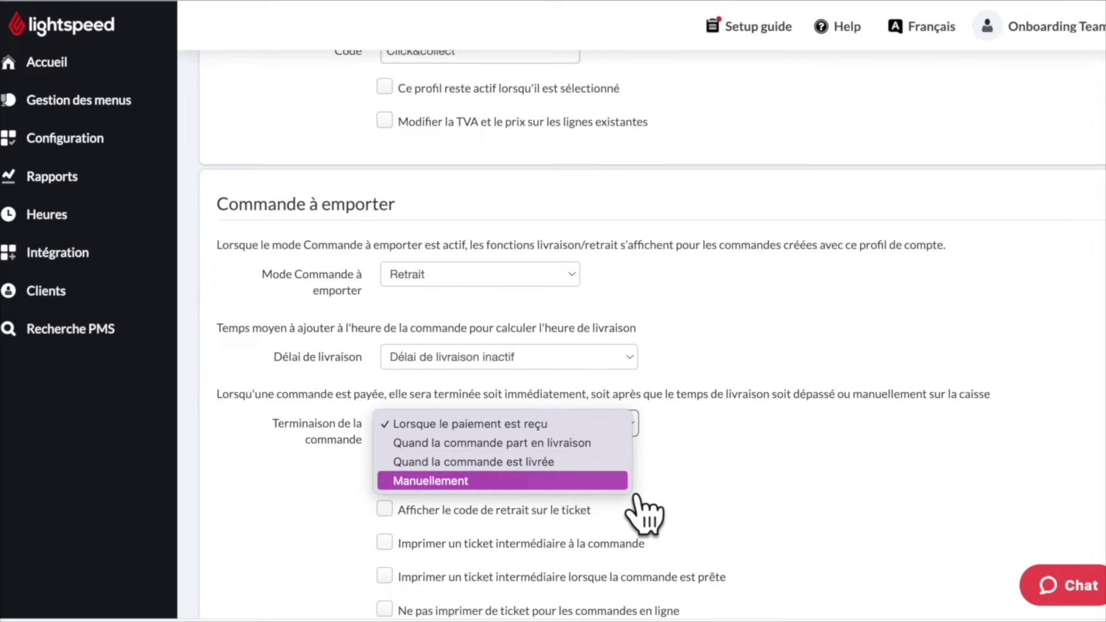
pyautogui.click(785, 508)
# Enable showing the pickup code on the ticket and playing a sound when an online order is received
pyautogui.scroll(-2, 775, 495)
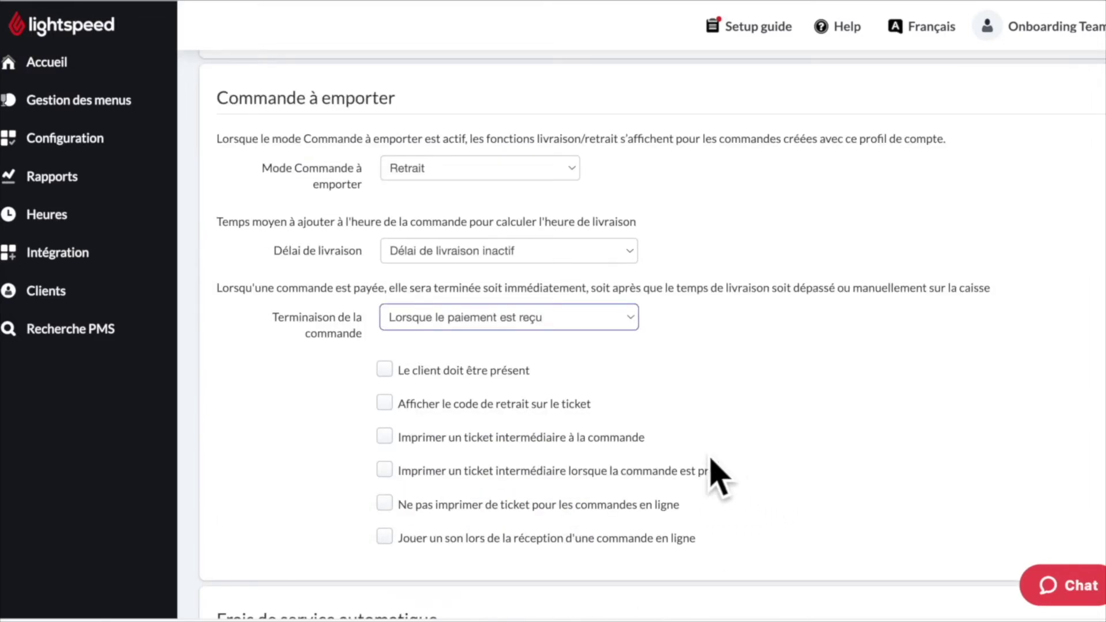
pyautogui.click(409, 419)
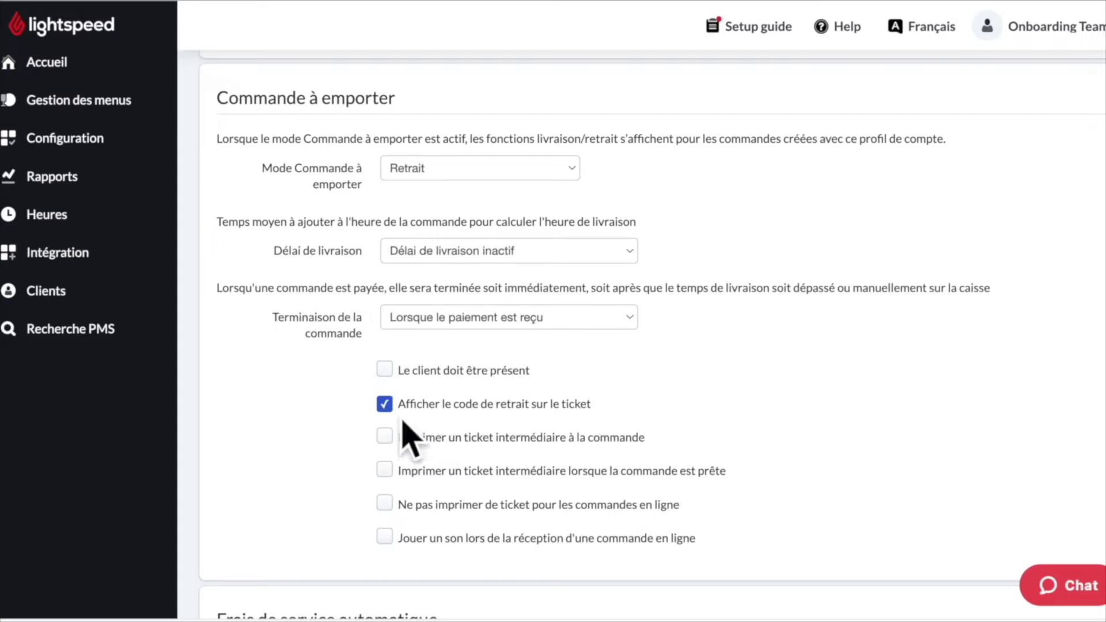
pyautogui.click(408, 554)
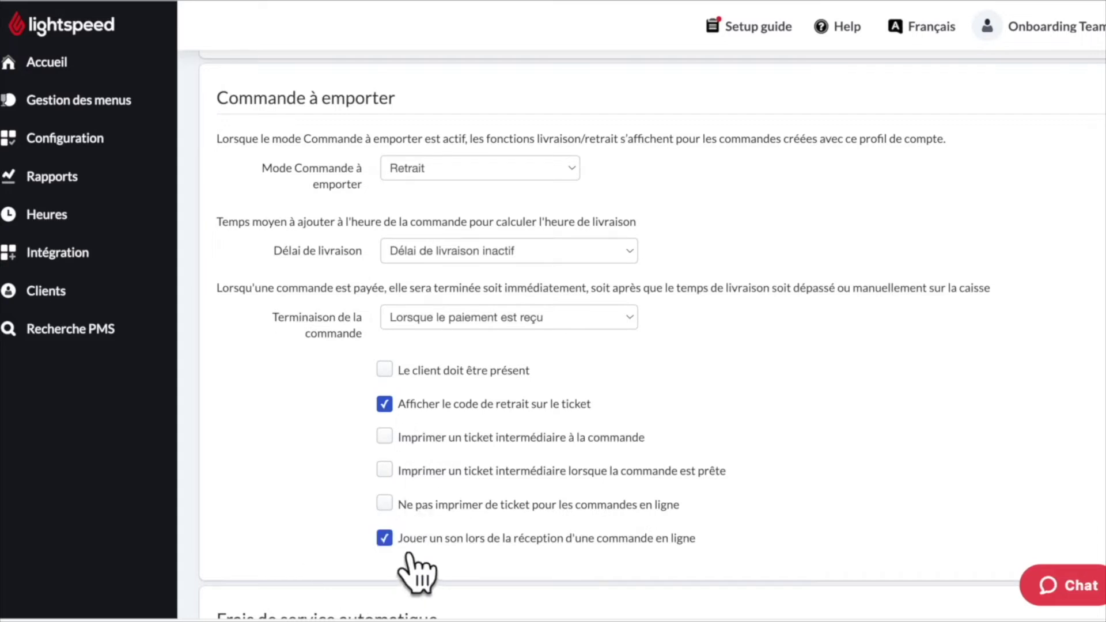
# Add a first schedule covering Mar, Mer and Jeu to the account profile and save the profile
pyautogui.scroll(-3, 876, 455)
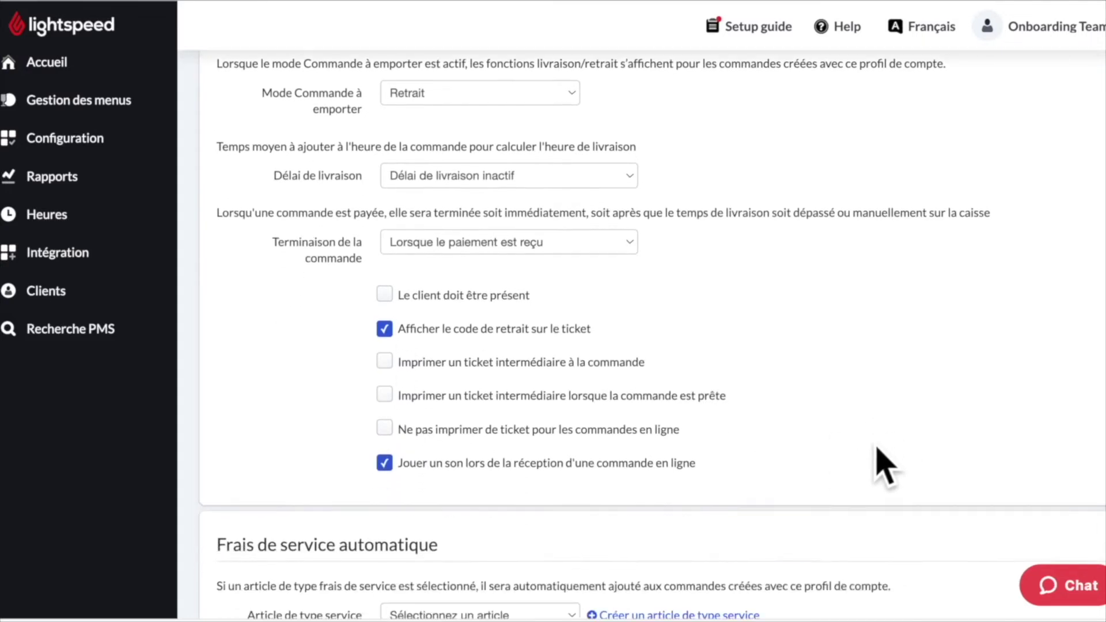
pyautogui.scroll(-4, 881, 459)
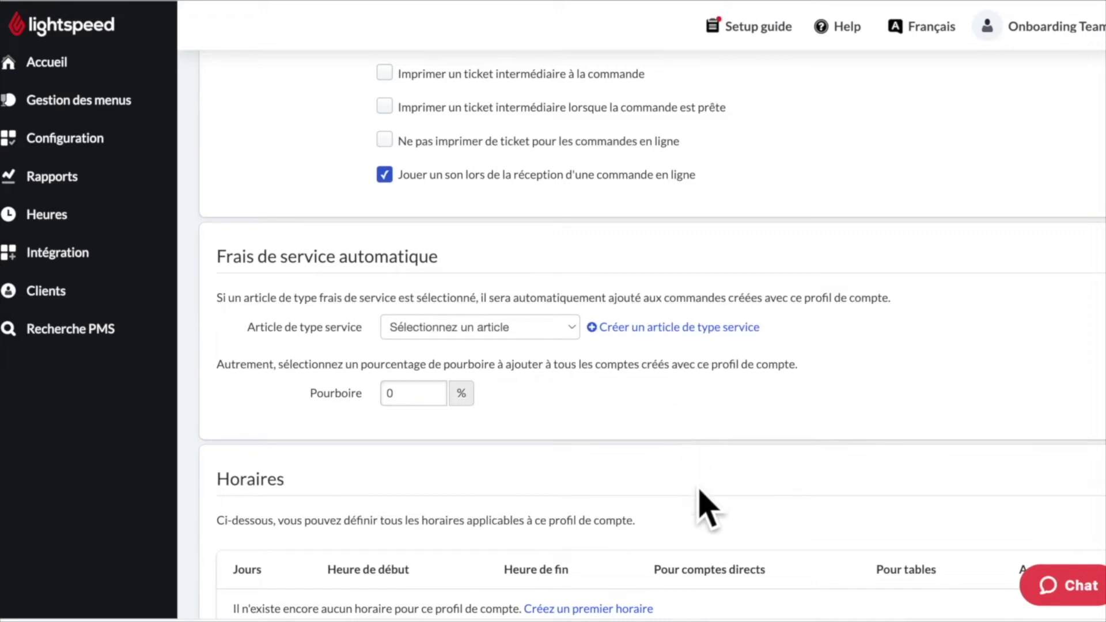
pyautogui.scroll(-2, 701, 485)
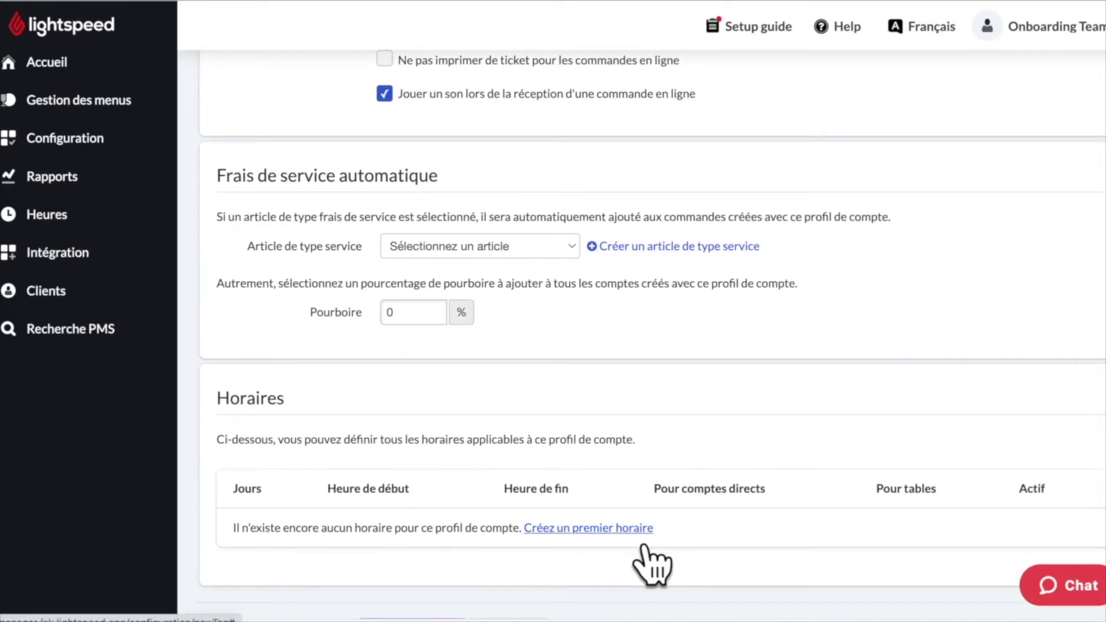
pyautogui.click(644, 544)
pyautogui.scroll(-10, 769, 527)
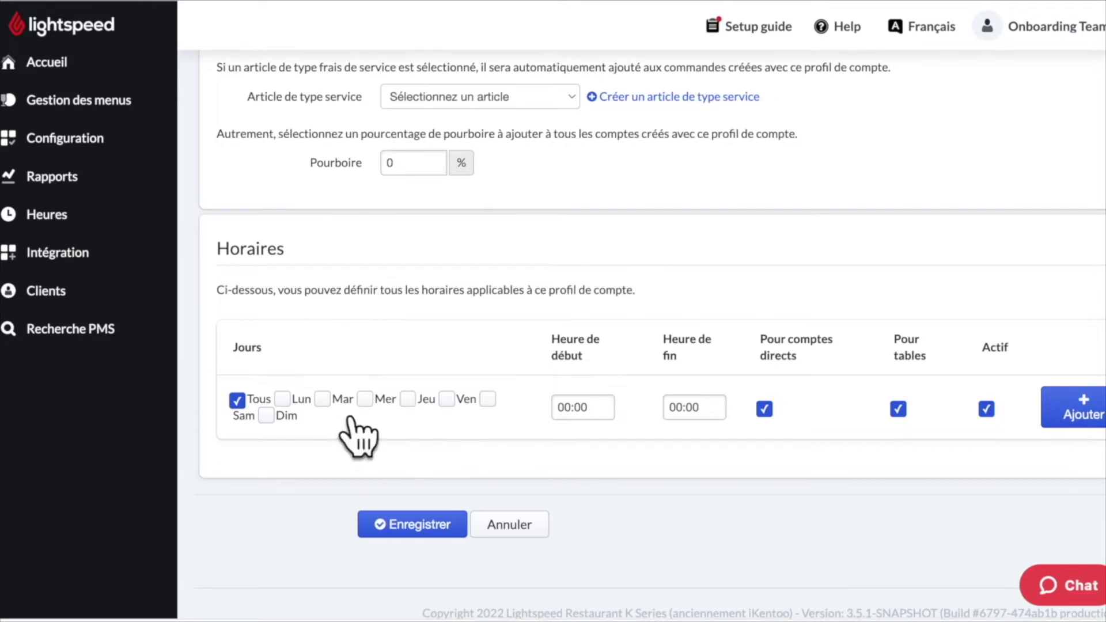
pyautogui.click(345, 401)
pyautogui.click(365, 399)
pyautogui.click(408, 400)
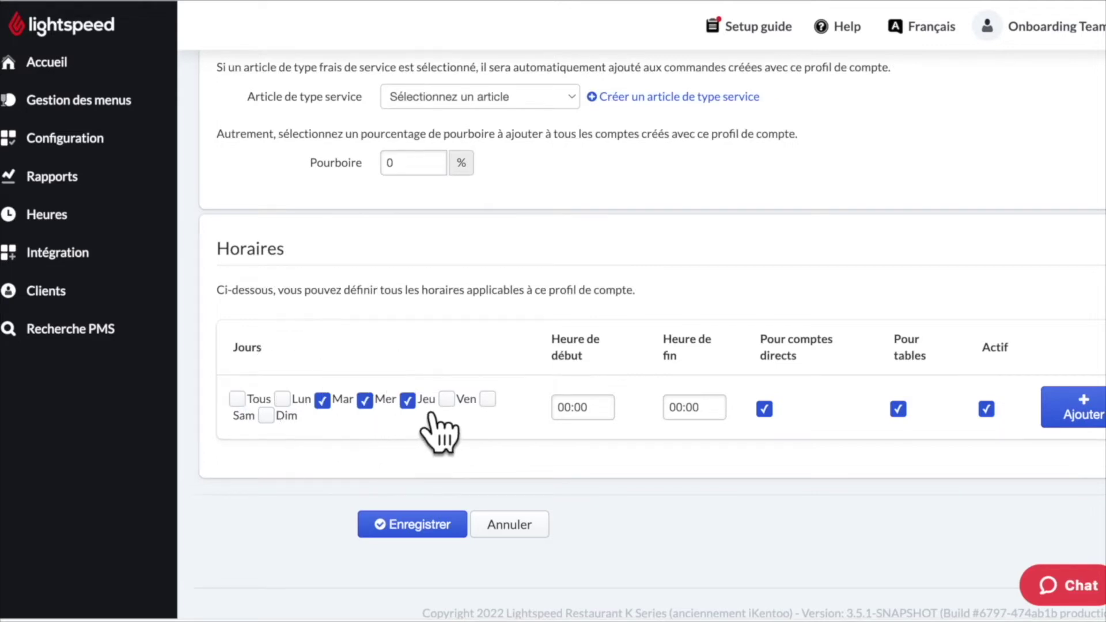
pyautogui.click(584, 410)
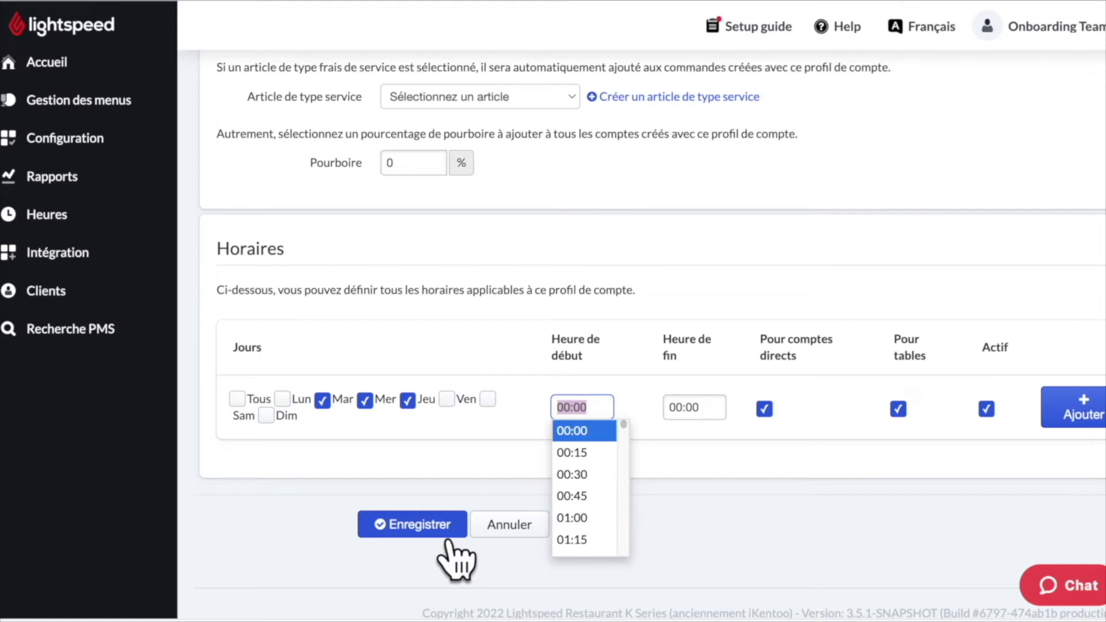
pyautogui.click(447, 536)
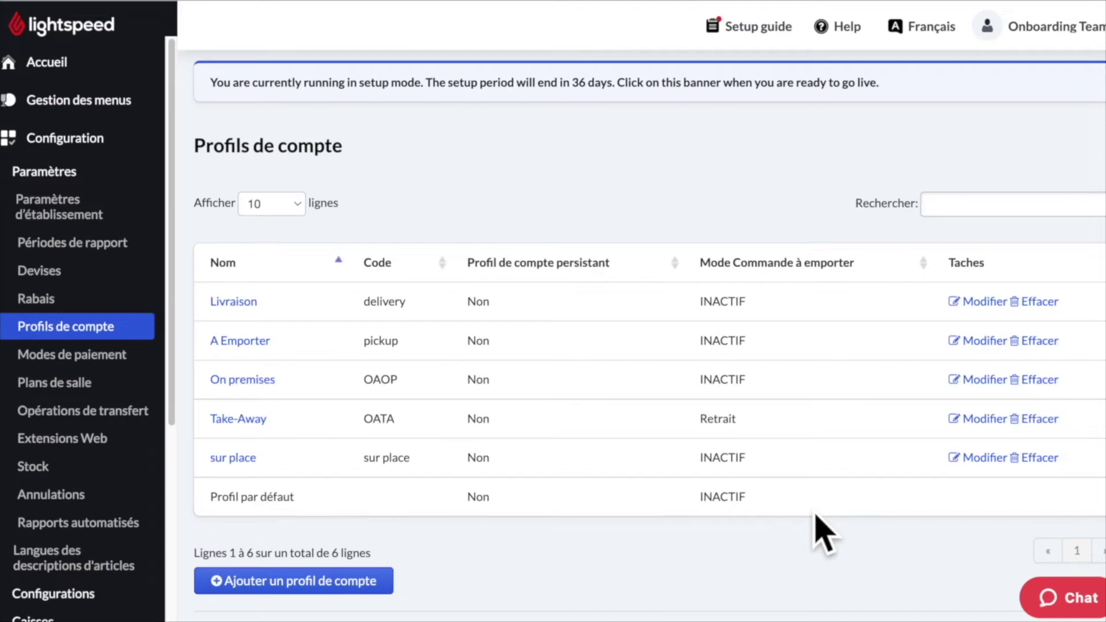
# Open the article Plat 1 for editing and set its price structure to Prix multiples
pyautogui.click(130, 115)
pyautogui.click(110, 164)
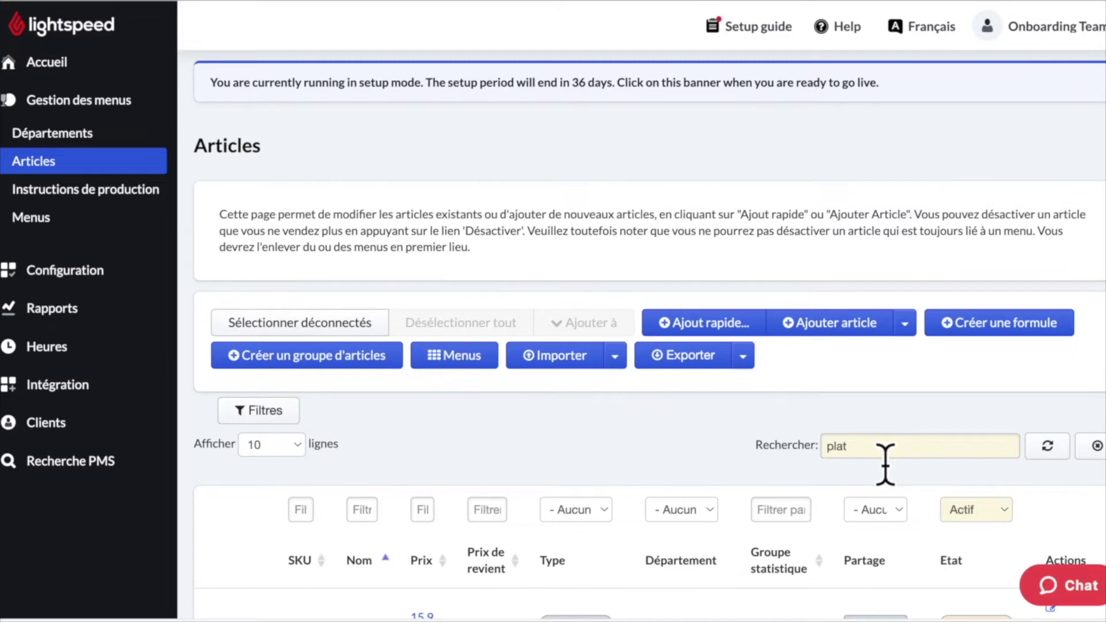
pyautogui.scroll(-6, 922, 485)
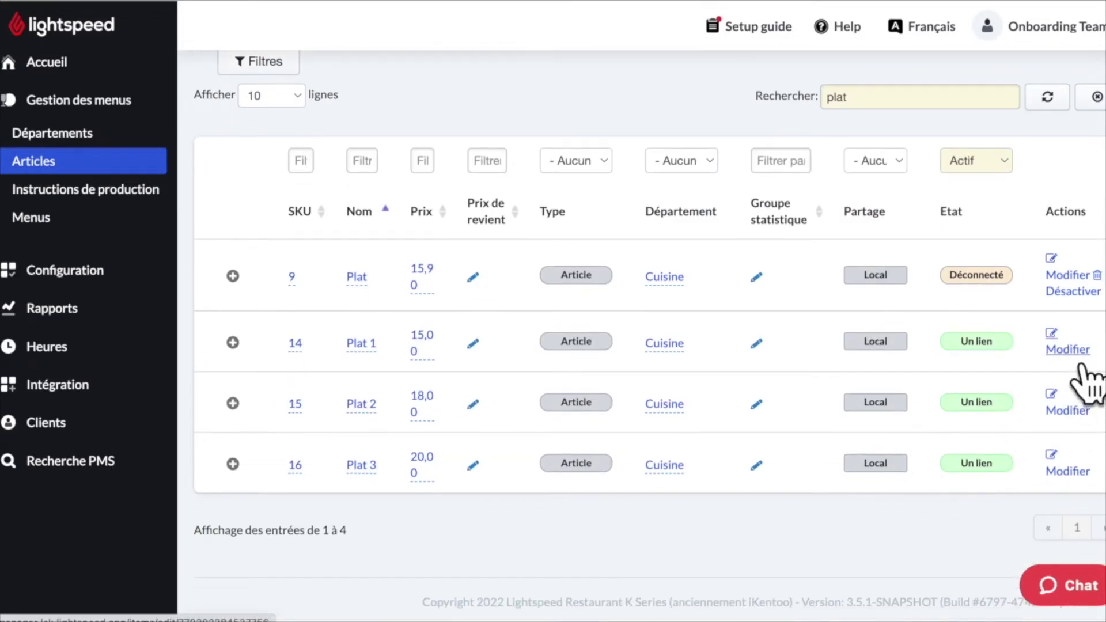
pyautogui.click(1077, 362)
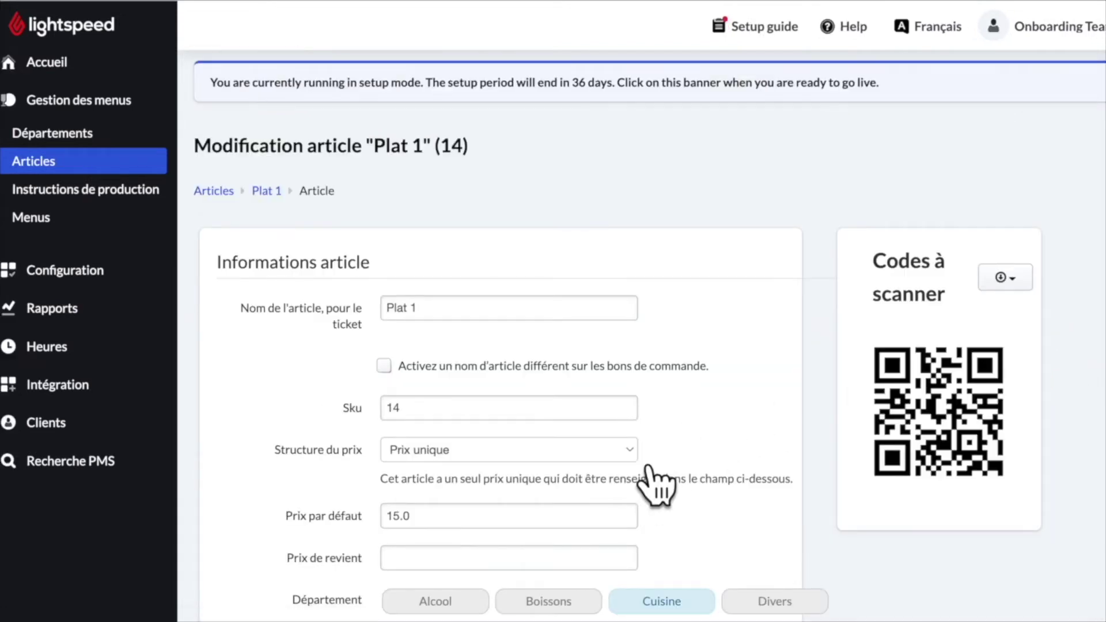
pyautogui.click(633, 452)
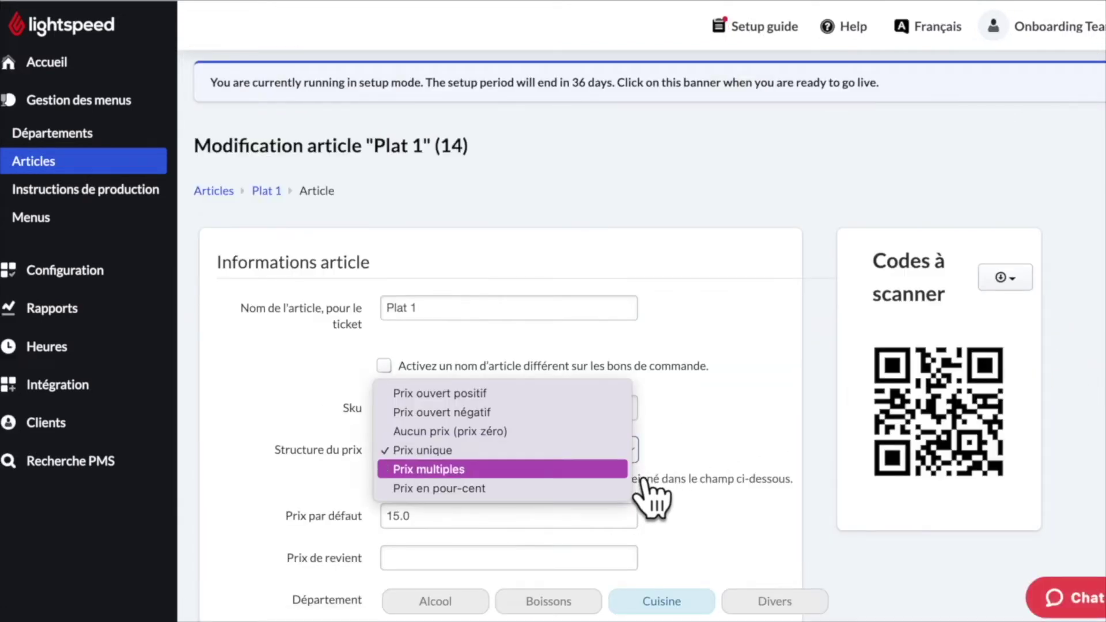
pyautogui.click(641, 480)
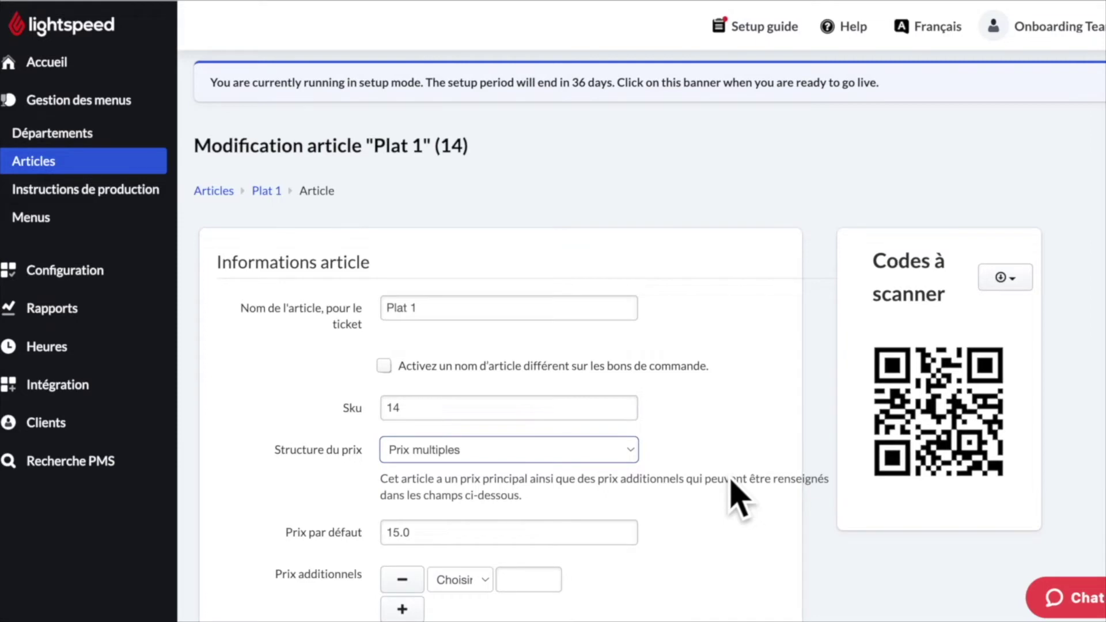
# Set an additional price of 14,5 on Plat 1 for the A Emporter profile
pyautogui.scroll(-2, 737, 498)
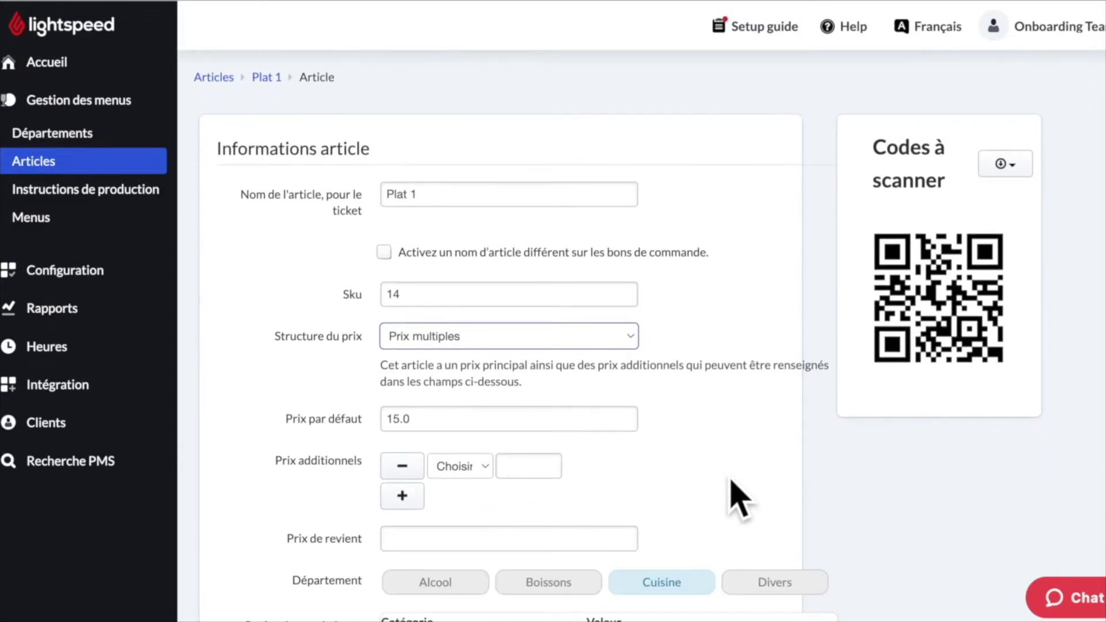
pyautogui.click(507, 475)
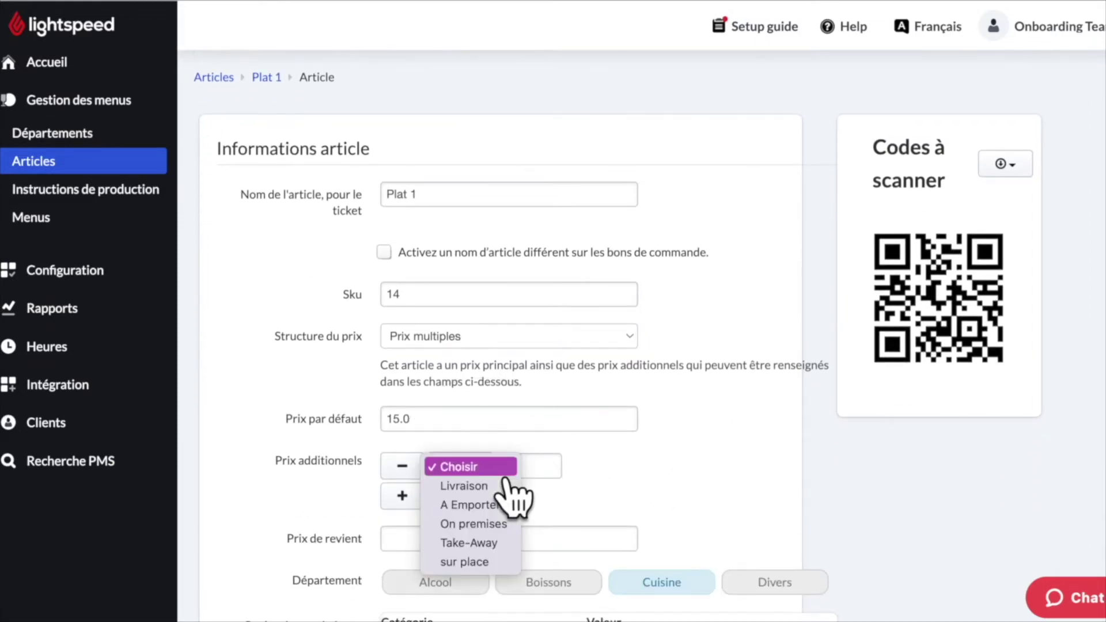
pyautogui.click(510, 506)
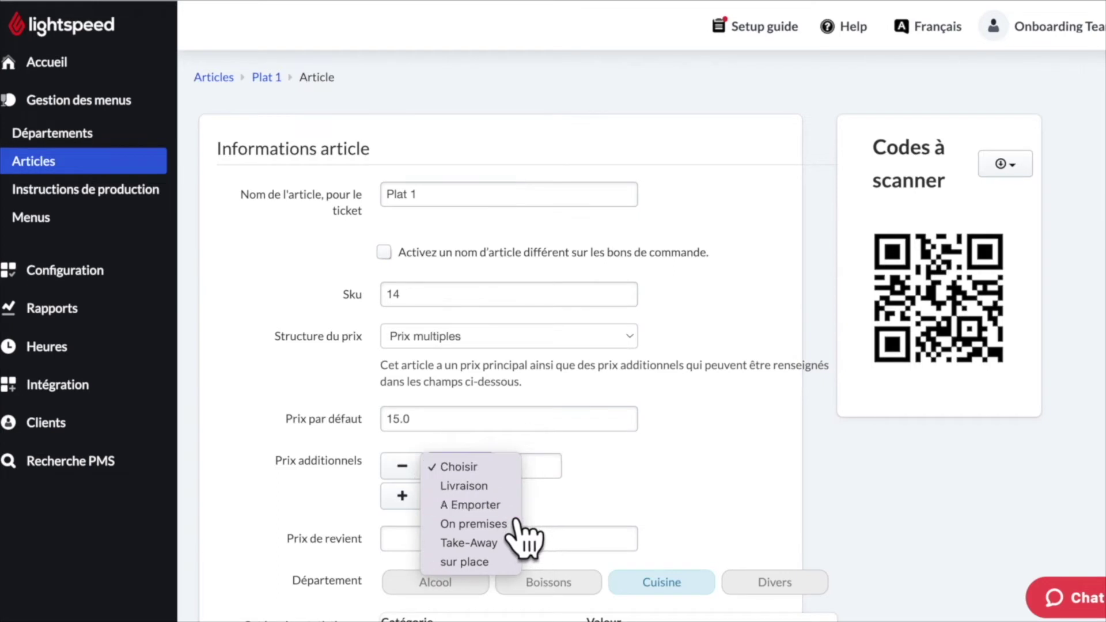
pyautogui.click(533, 473)
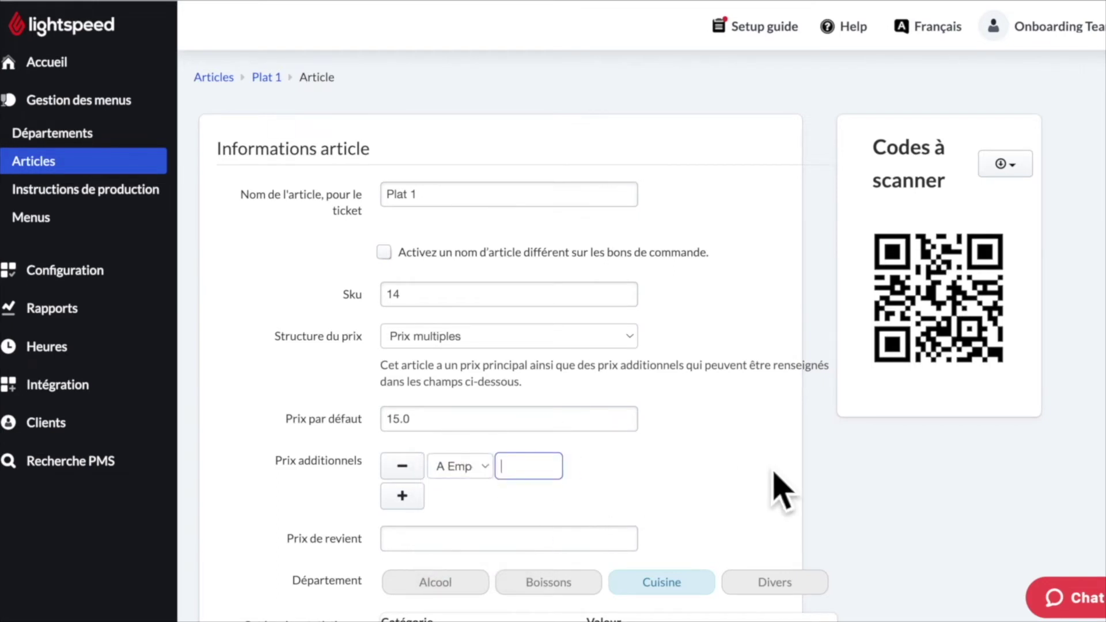
pyautogui.write('14,5')
# Add a second additional price of 13,5 for the Livraison profile to Plat 1 and save the article
pyautogui.click(416, 508)
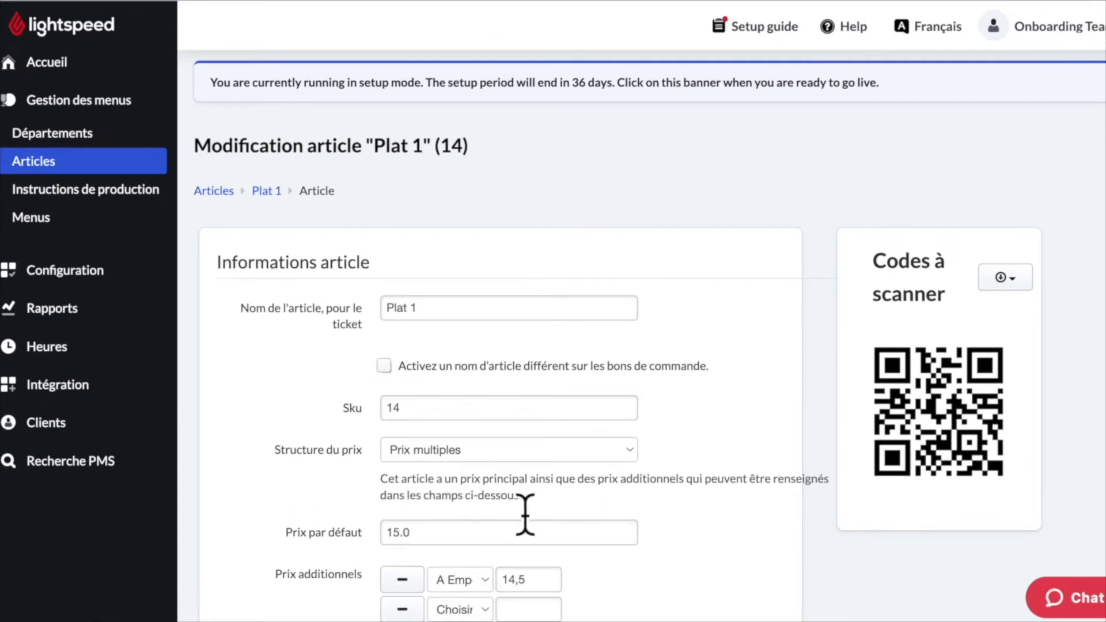
pyautogui.click(489, 548)
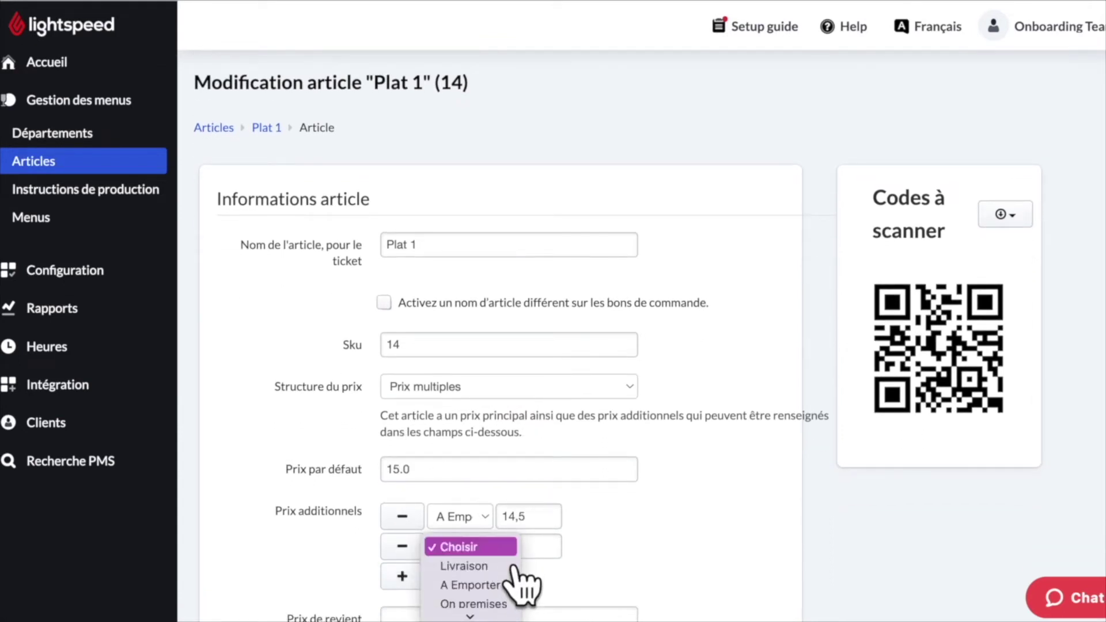
pyautogui.click(496, 567)
pyautogui.click(557, 550)
pyautogui.write('13,5')
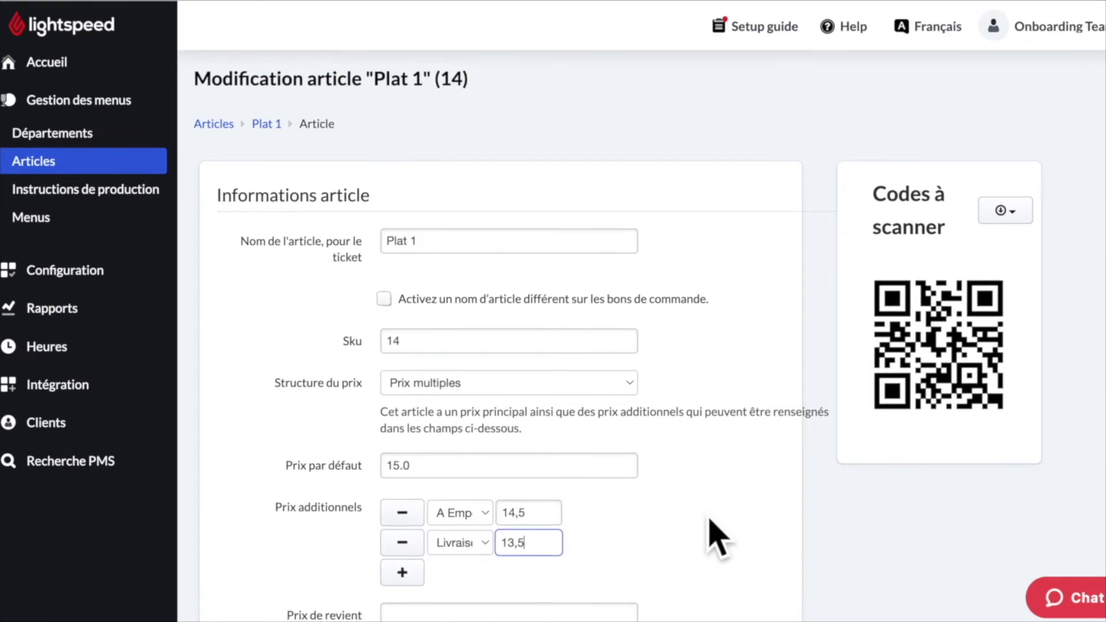
pyautogui.scroll(-1, 717, 535)
pyautogui.scroll(-15, 717, 535)
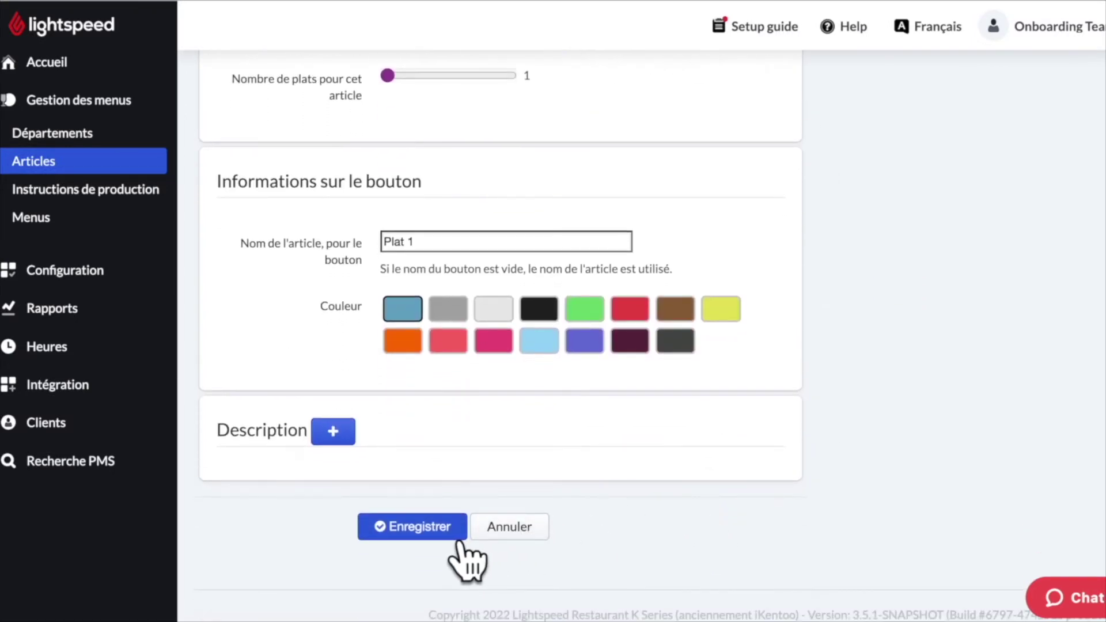
pyautogui.click(433, 539)
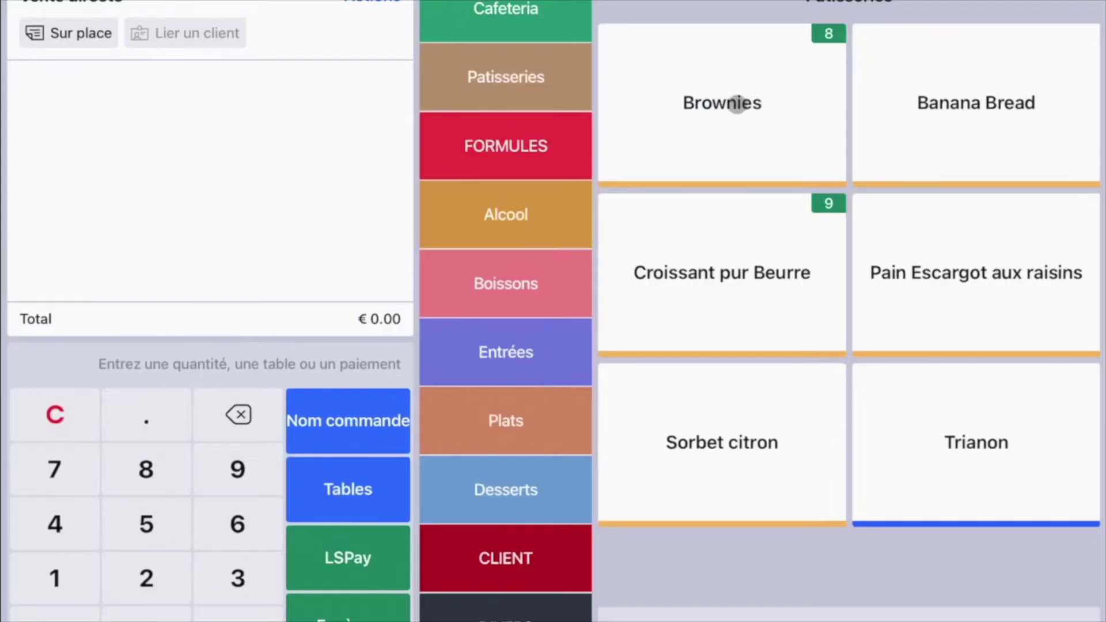
# Switch to the Lightspeed register app, add Brownies to the direct sale and choose the A emporter account profile for the order
pyautogui.click(737, 104)
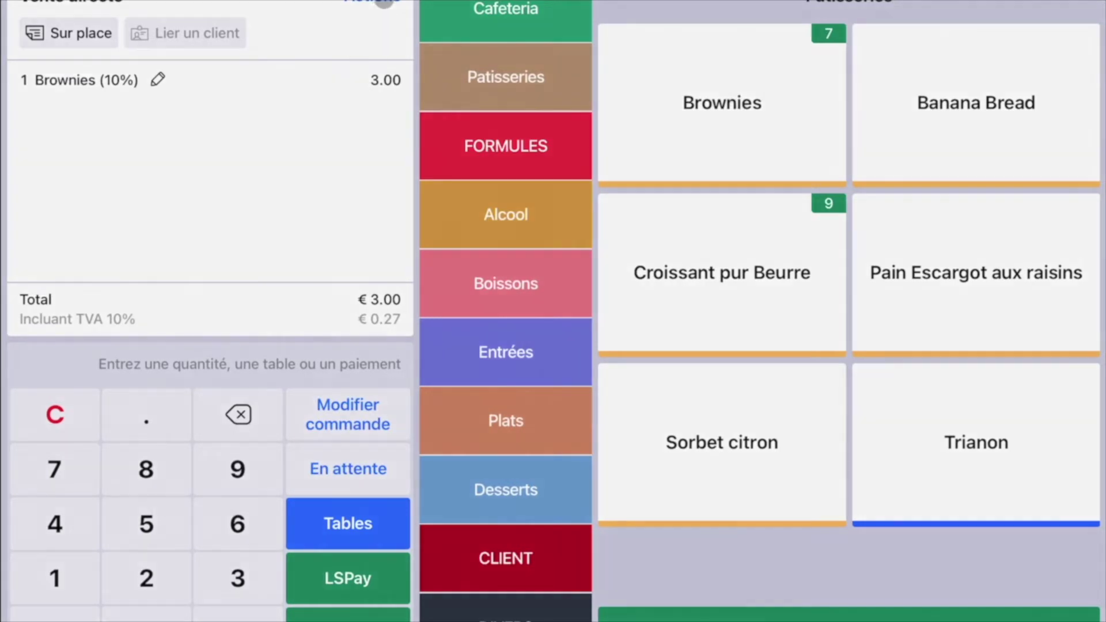
pyautogui.click(384, 3)
pyautogui.scroll(-6, 540, 437)
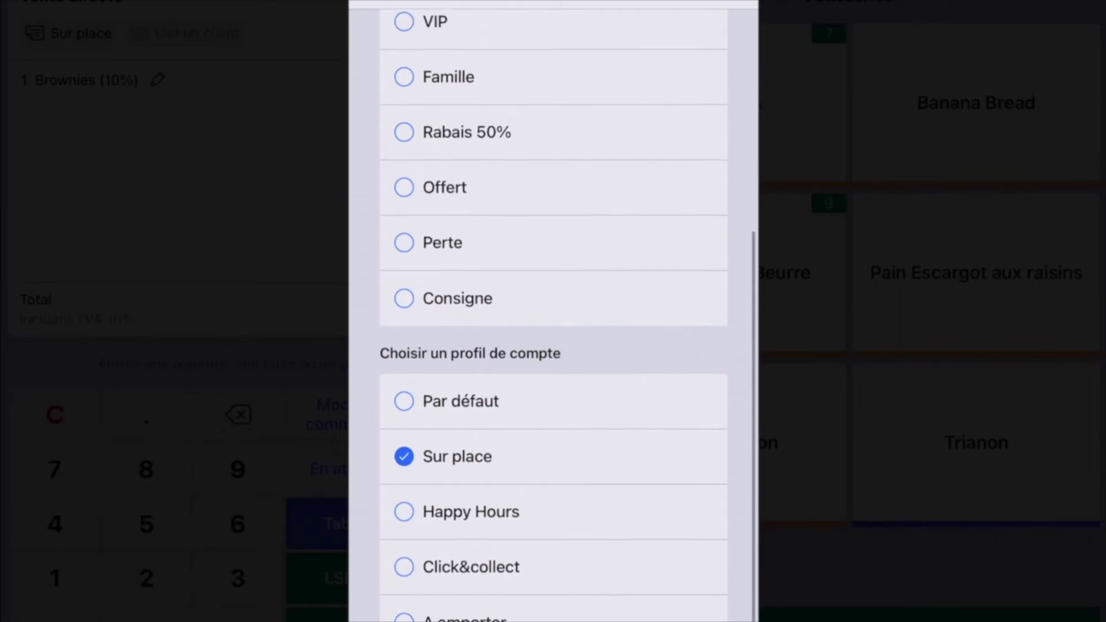
pyautogui.click(427, 615)
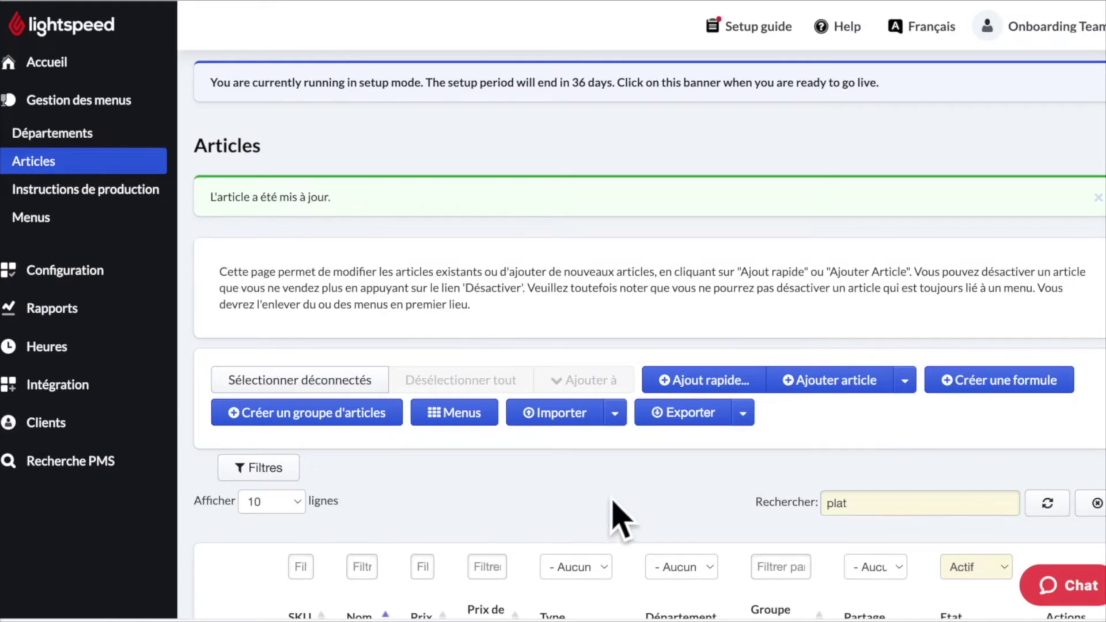
# Switch to the back office, start a new payment method and set its type to Autre mode de paiement
pyautogui.scroll(-5, 438, 547)
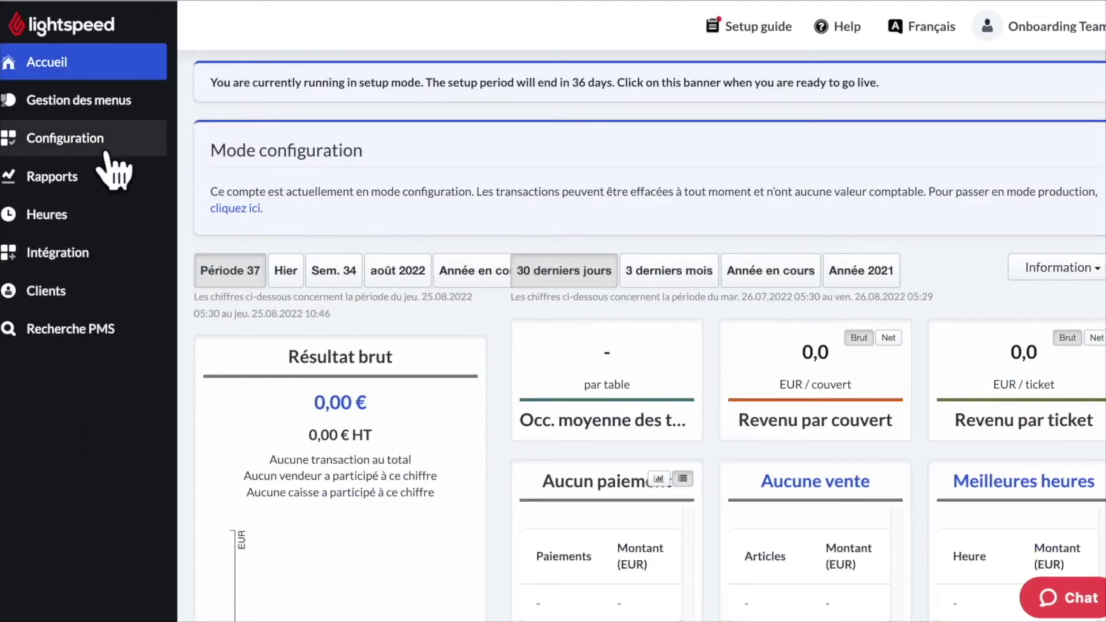
pyautogui.click(107, 153)
pyautogui.click(112, 174)
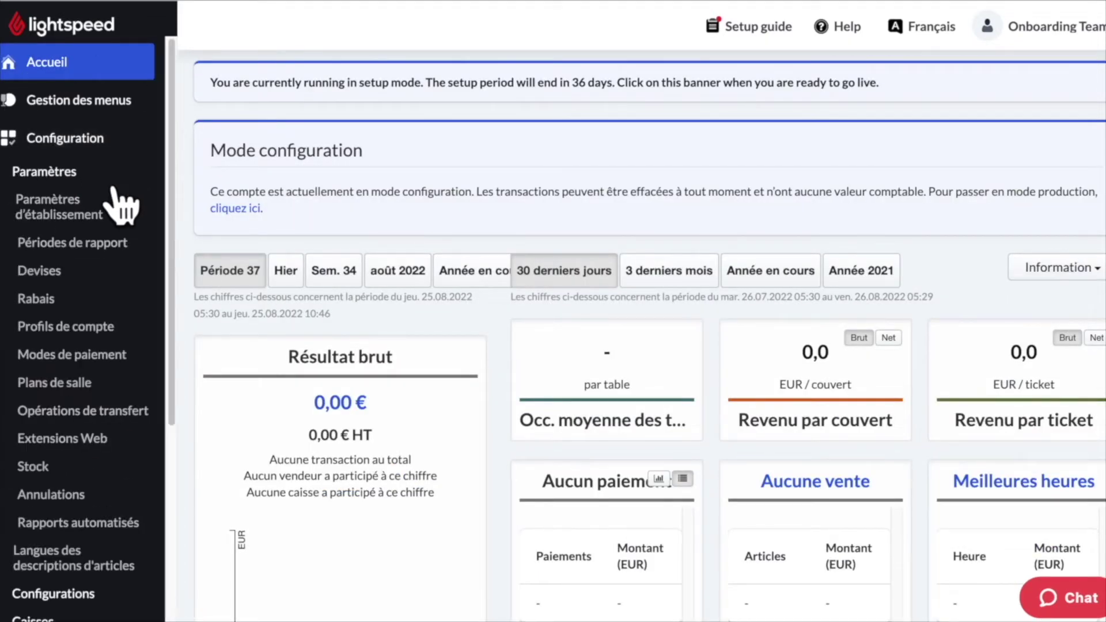
pyautogui.click(122, 356)
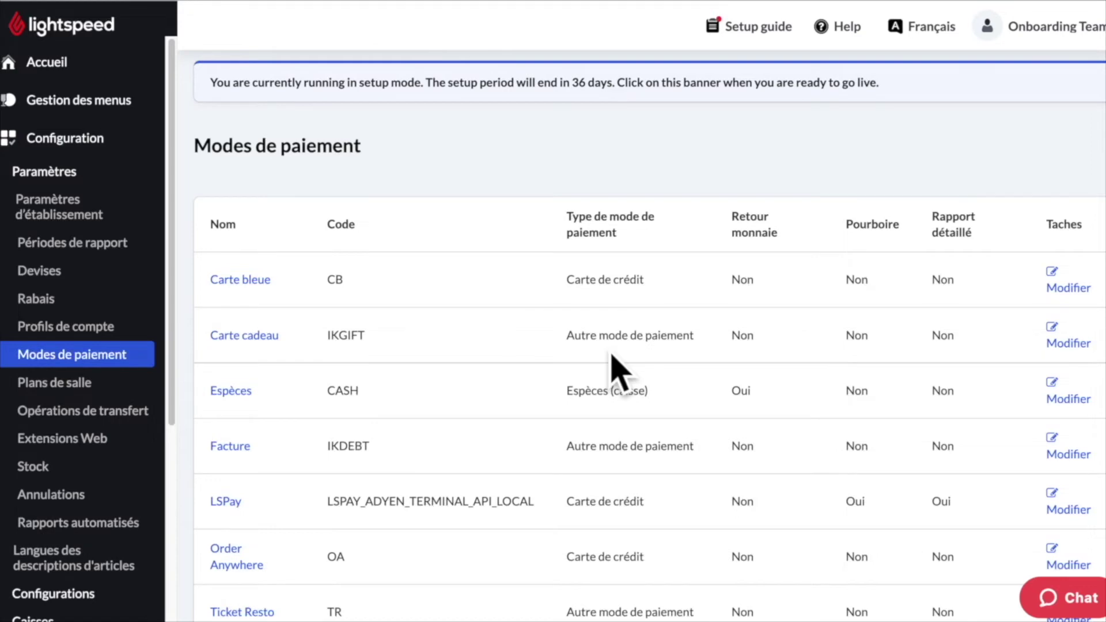
pyautogui.scroll(-3, 657, 452)
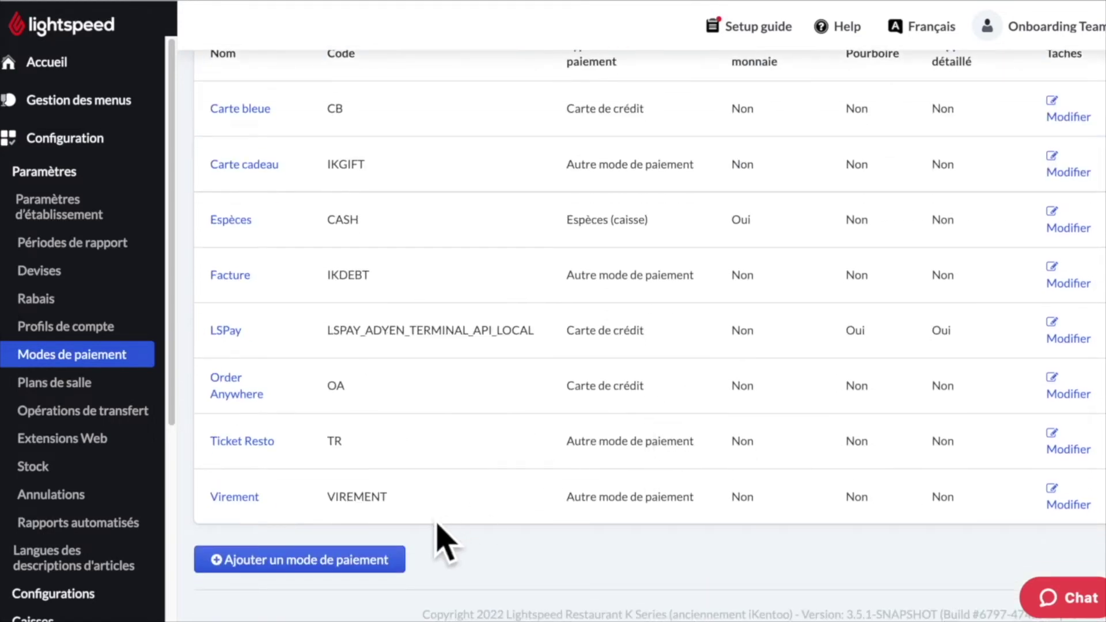
pyautogui.click(316, 569)
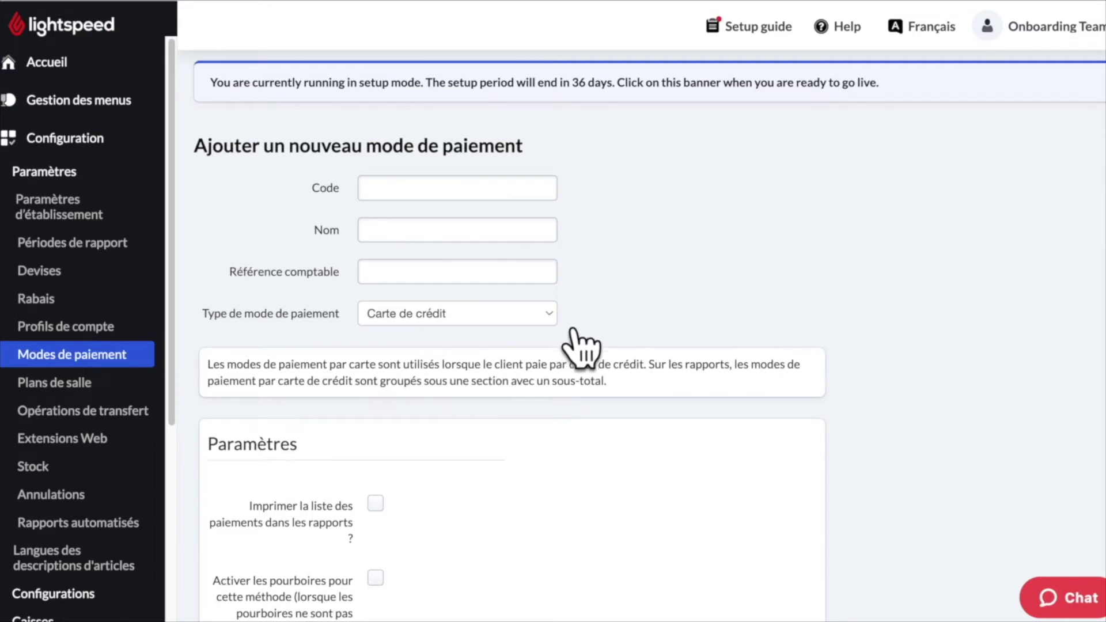
pyautogui.click(571, 332)
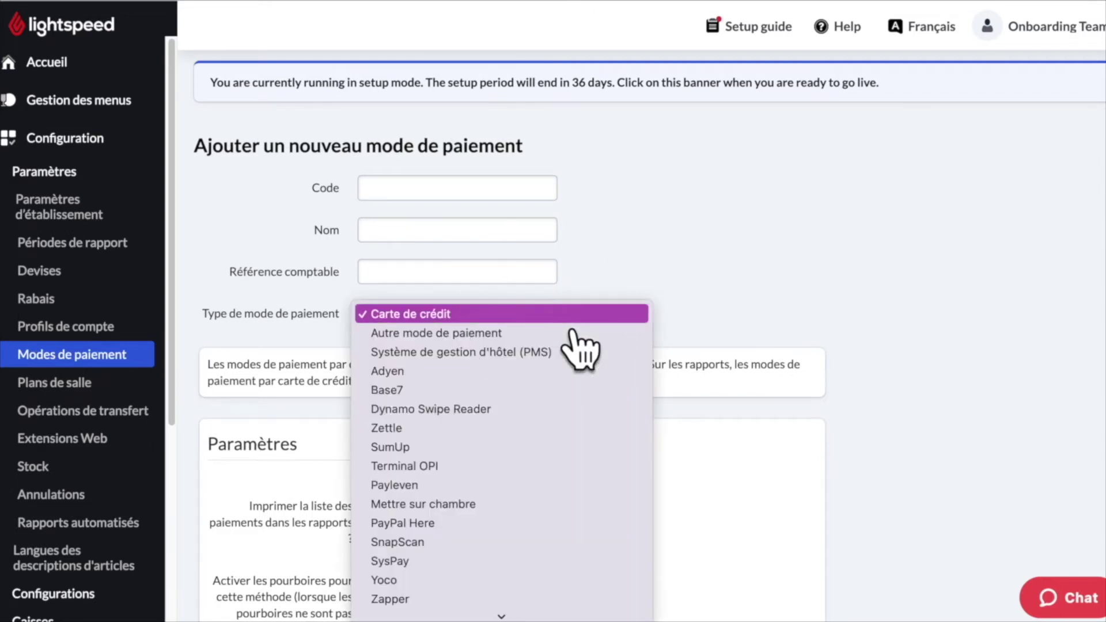
pyautogui.click(570, 338)
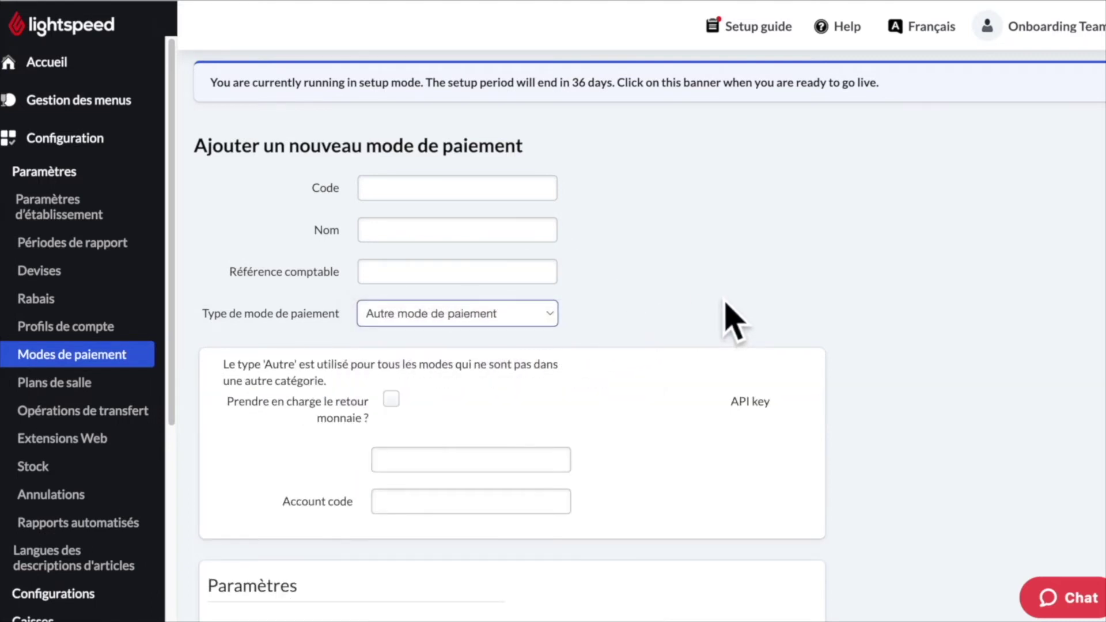
# Enter Virement as both the code and the name of the new payment method
pyautogui.click(473, 197)
pyautogui.write('Virement')
pyautogui.click(434, 239)
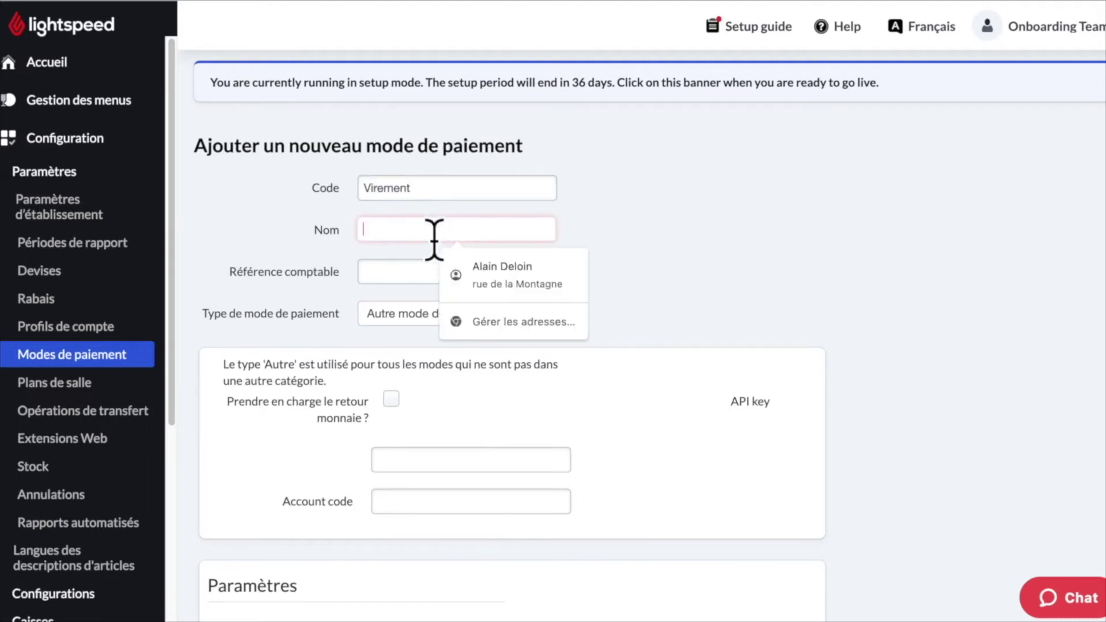
pyautogui.write('Virement')
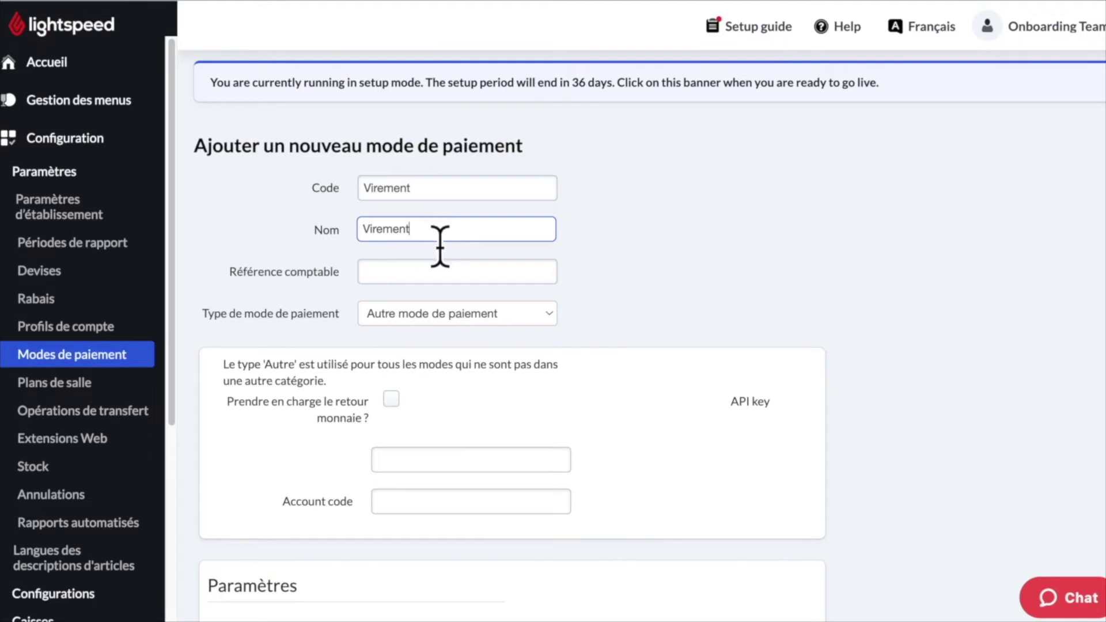
# Enable tips and opening the cash drawer on payment for the Virement payment method
pyautogui.click(442, 282)
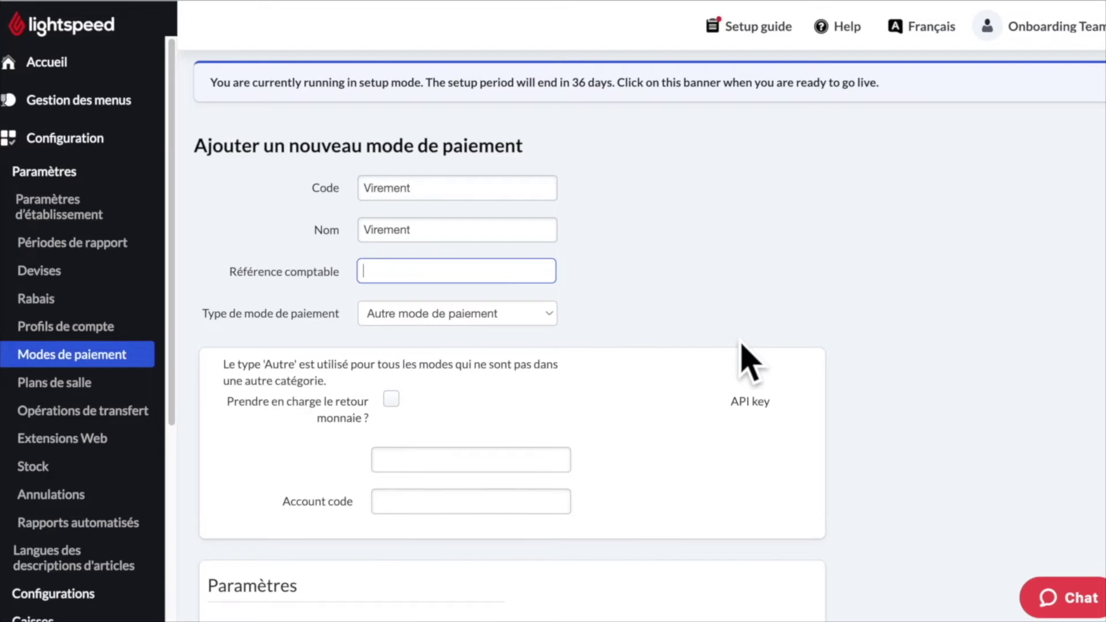
pyautogui.scroll(-4, 746, 360)
pyautogui.scroll(-3, 749, 363)
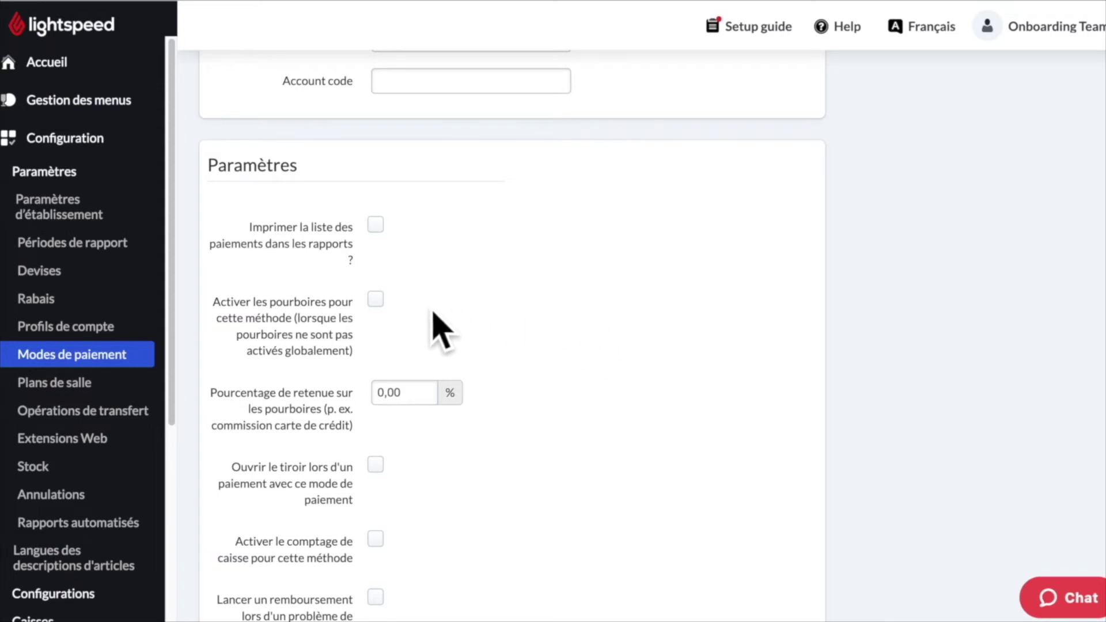
pyautogui.click(375, 300)
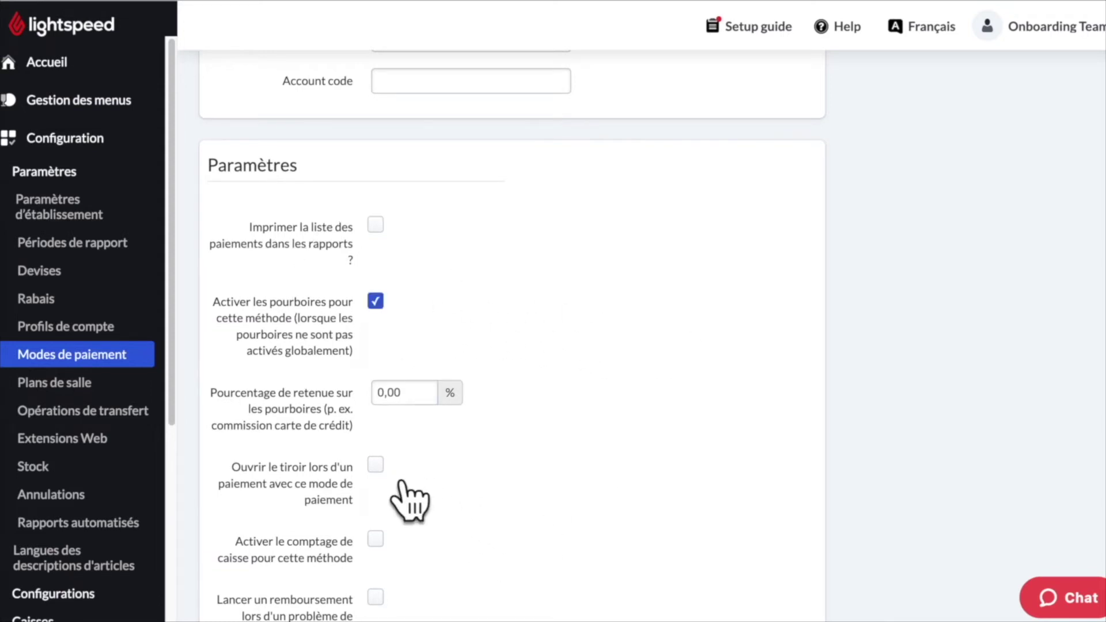
pyautogui.click(376, 465)
pyautogui.scroll(-1, 603, 476)
pyautogui.scroll(-4, 607, 492)
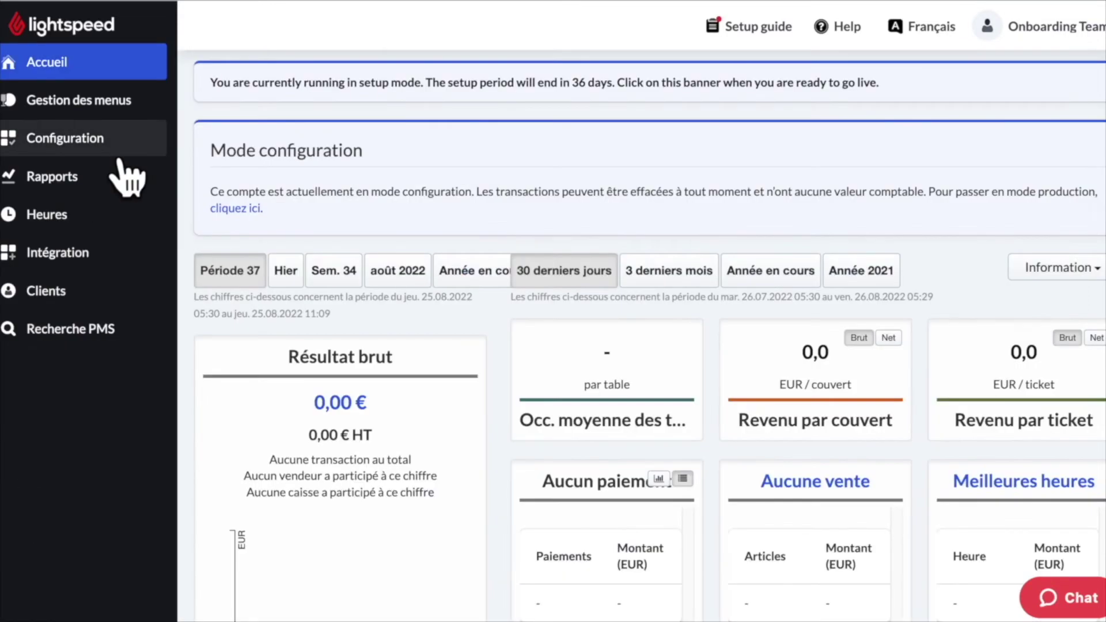
# Open the floor plan settings and create a new floor plan named Restaurant
pyautogui.click(120, 148)
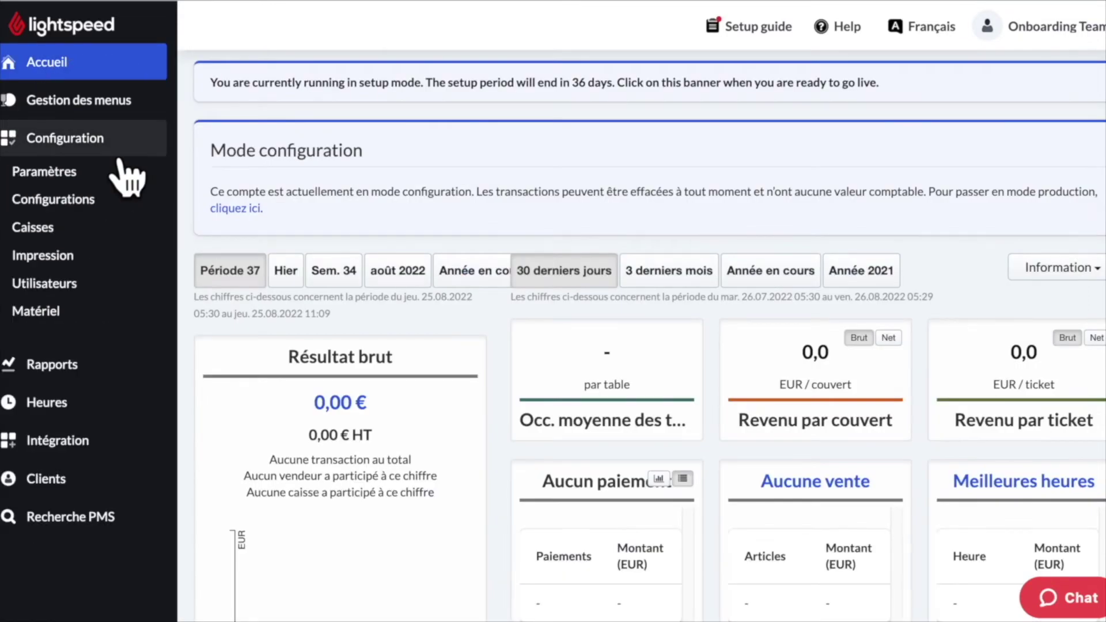
pyautogui.click(124, 180)
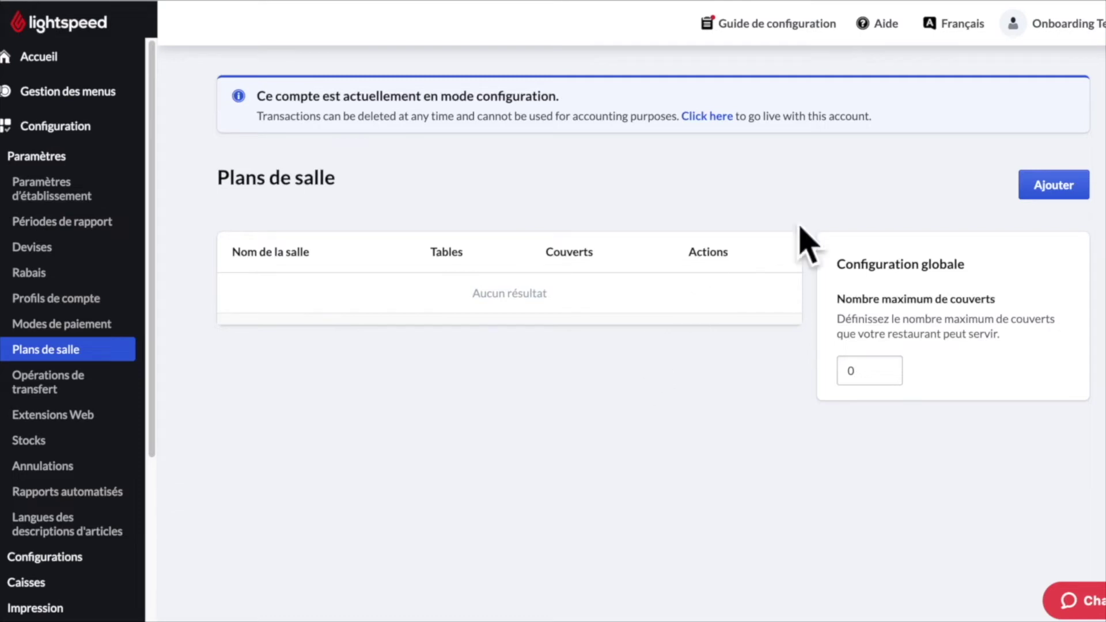
pyautogui.click(1074, 218)
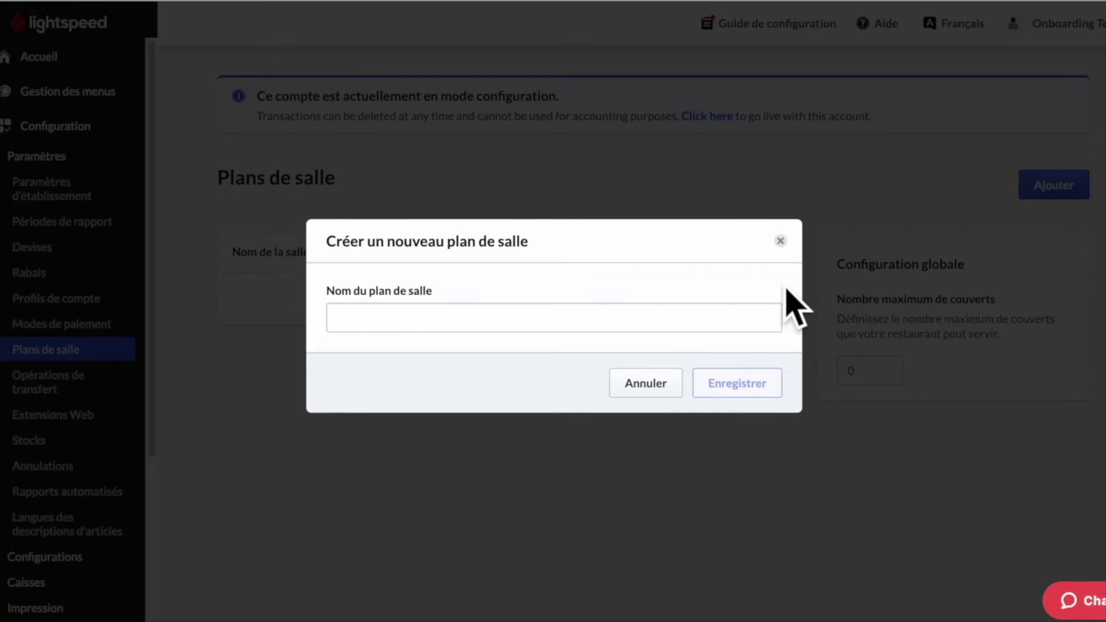
pyautogui.click(542, 324)
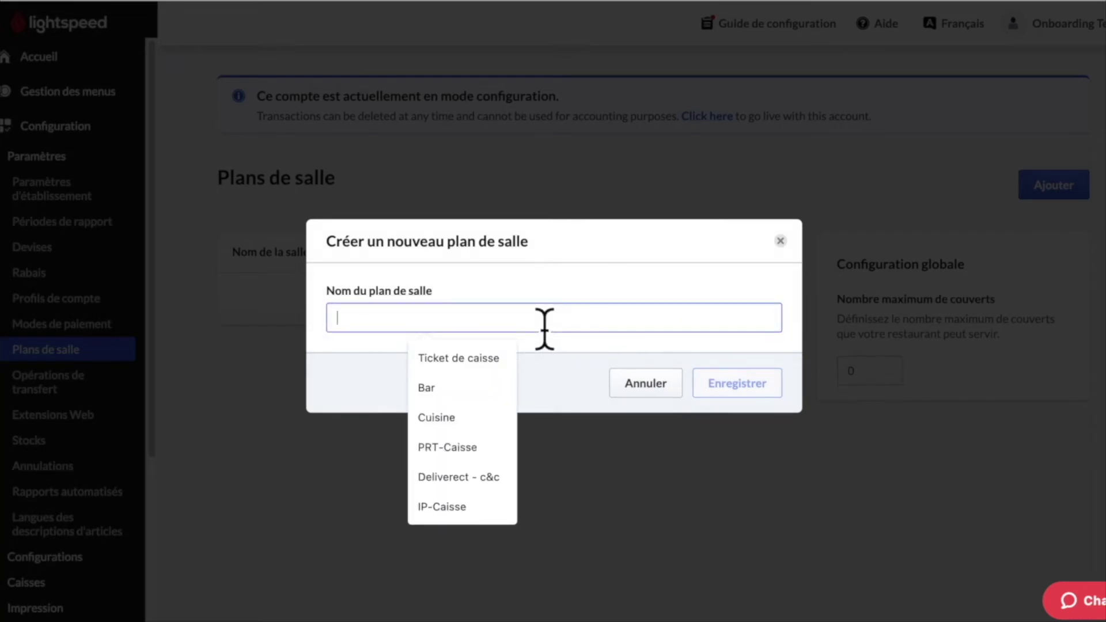
pyautogui.write('R')
pyautogui.click(584, 359)
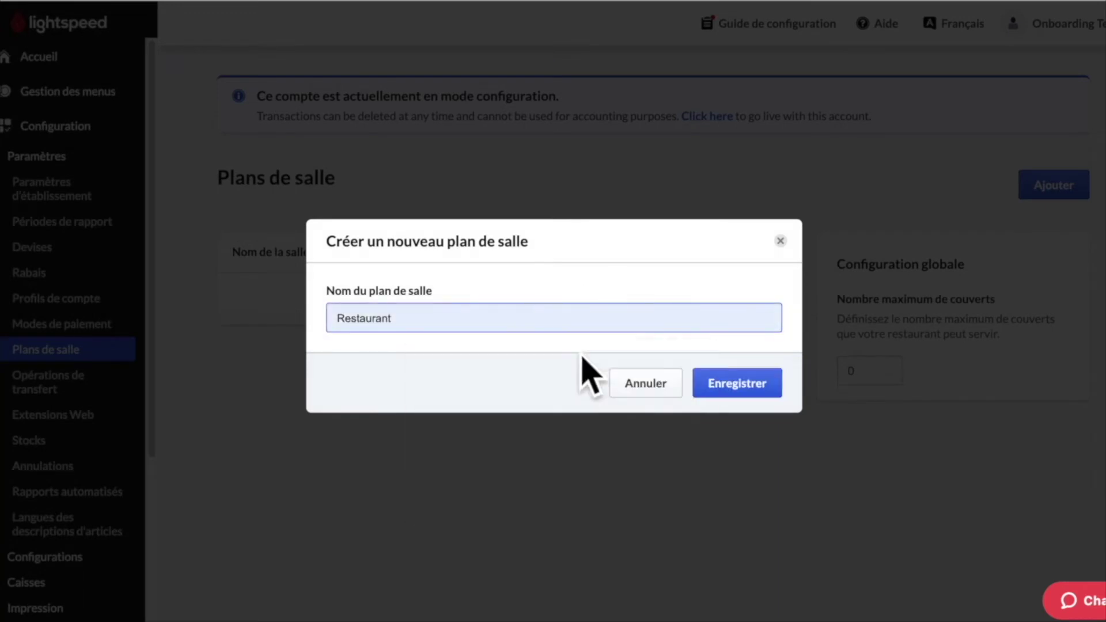
pyautogui.click(766, 393)
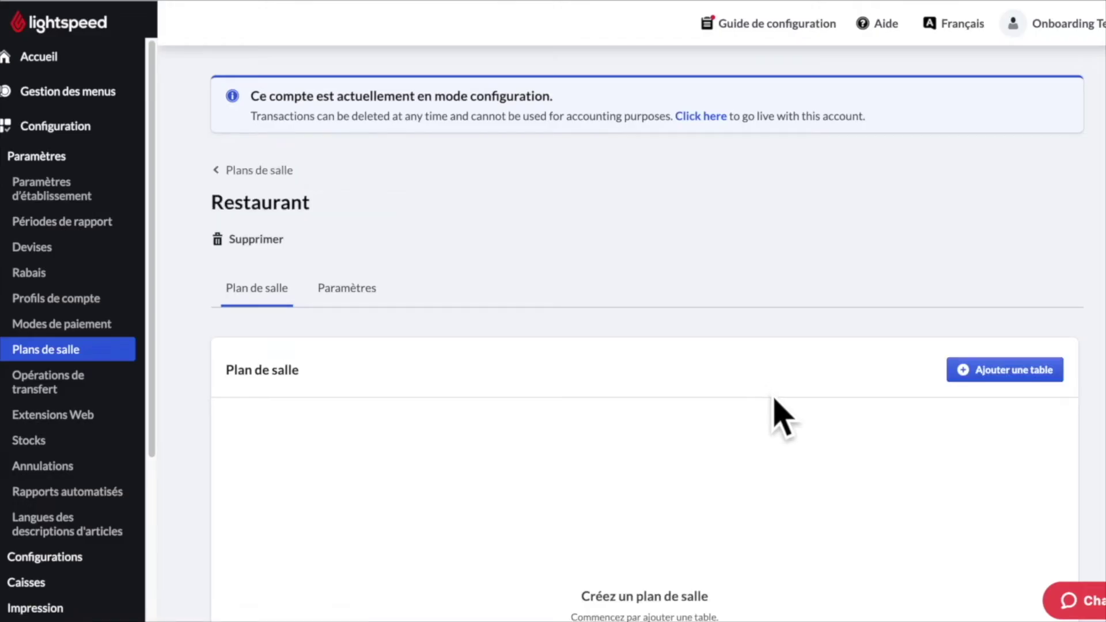
# Add five round tables with 2 covers each to the Restaurant floor plan
pyautogui.scroll(-4, 782, 417)
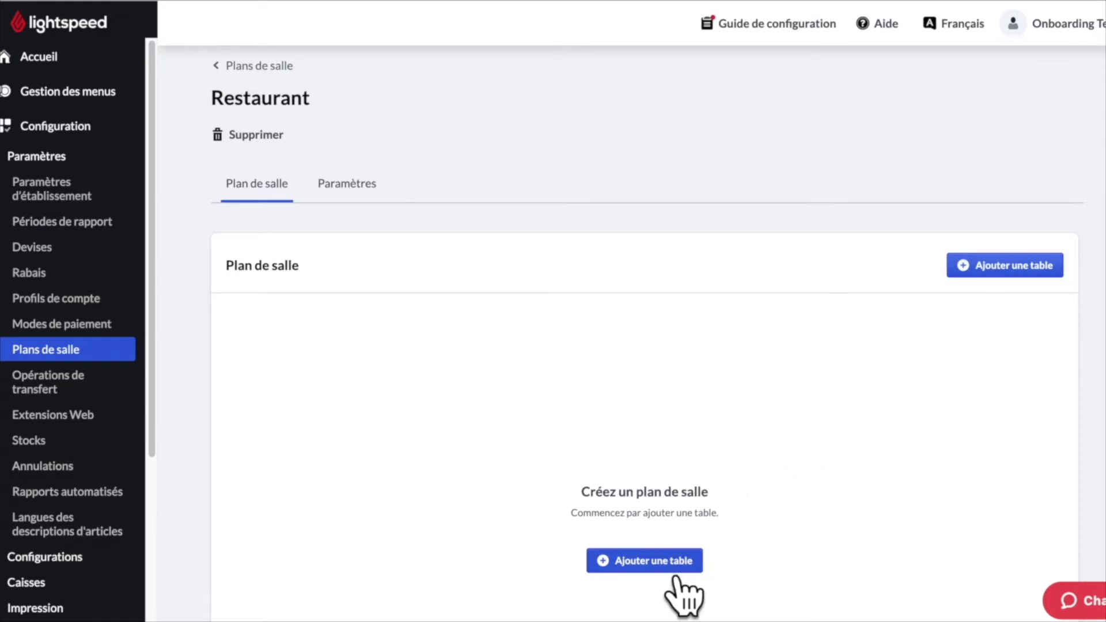
pyautogui.click(598, 561)
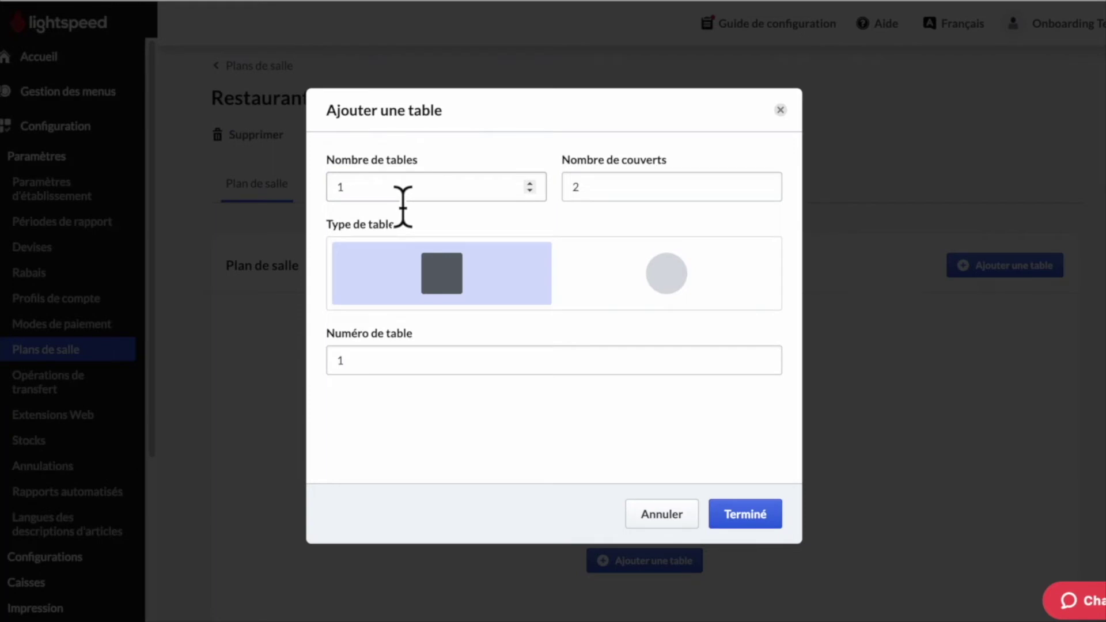
pyautogui.doubleClick(382, 187)
pyautogui.write('5')
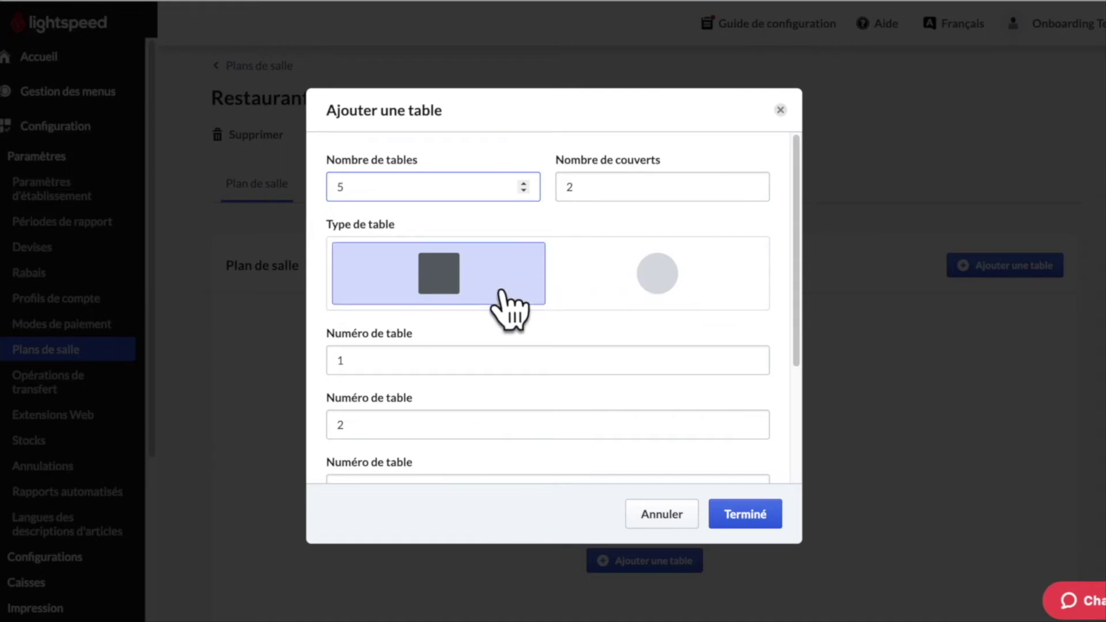
pyautogui.click(671, 286)
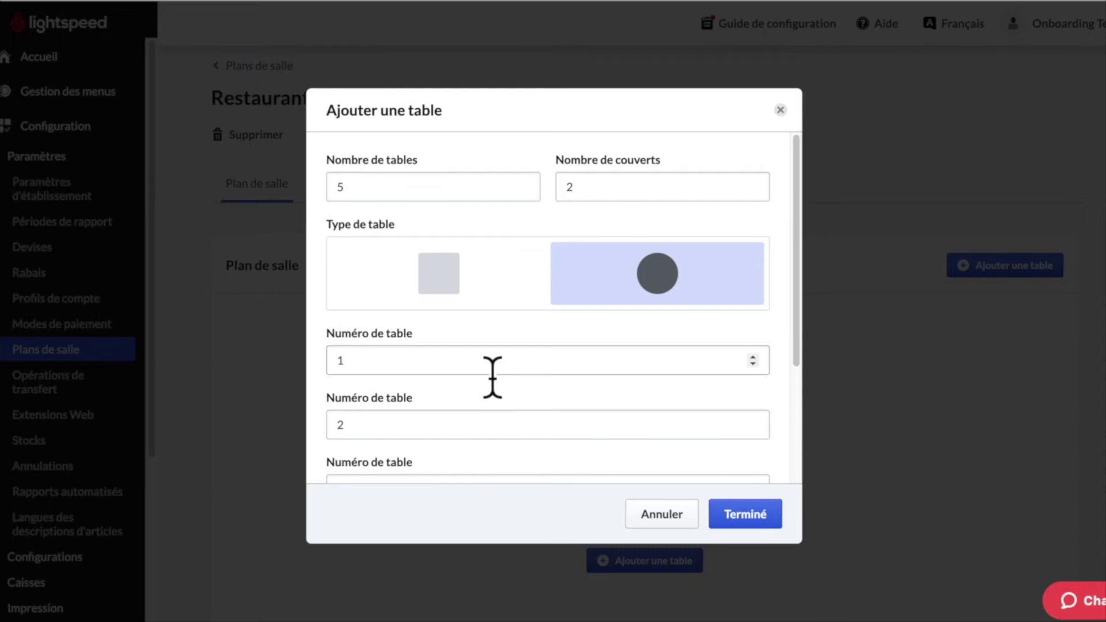
pyautogui.click(772, 522)
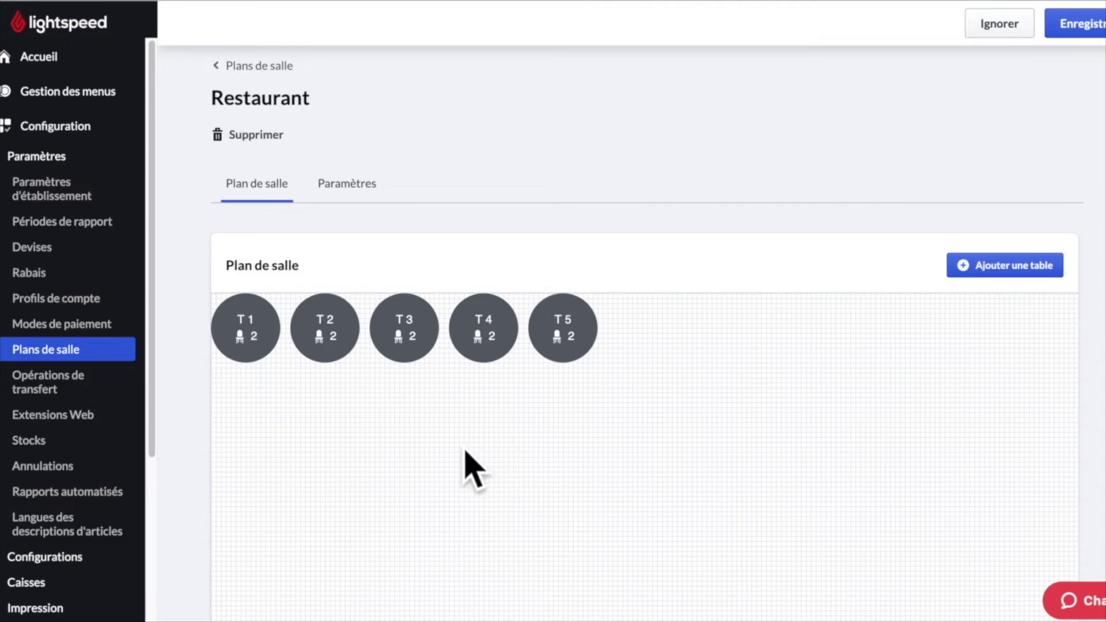
# Move table T1 below the row of other tables and enlarge it on the floor plan
pyautogui.moveTo(259, 346); pyautogui.dragTo(500, 471)
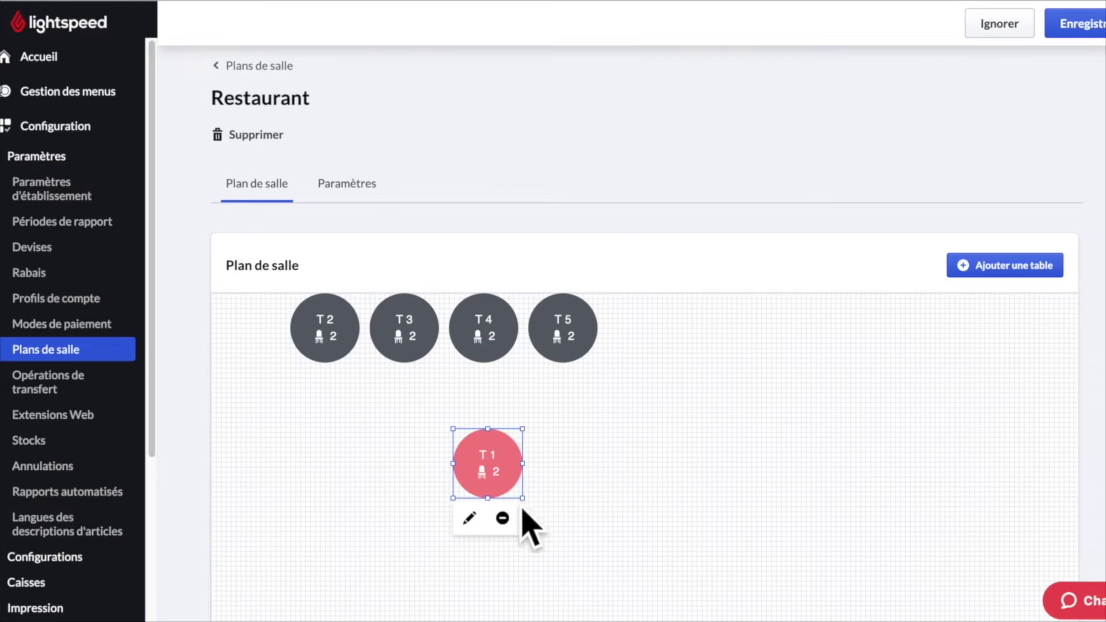
pyautogui.moveTo(522, 498); pyautogui.dragTo(599, 534)
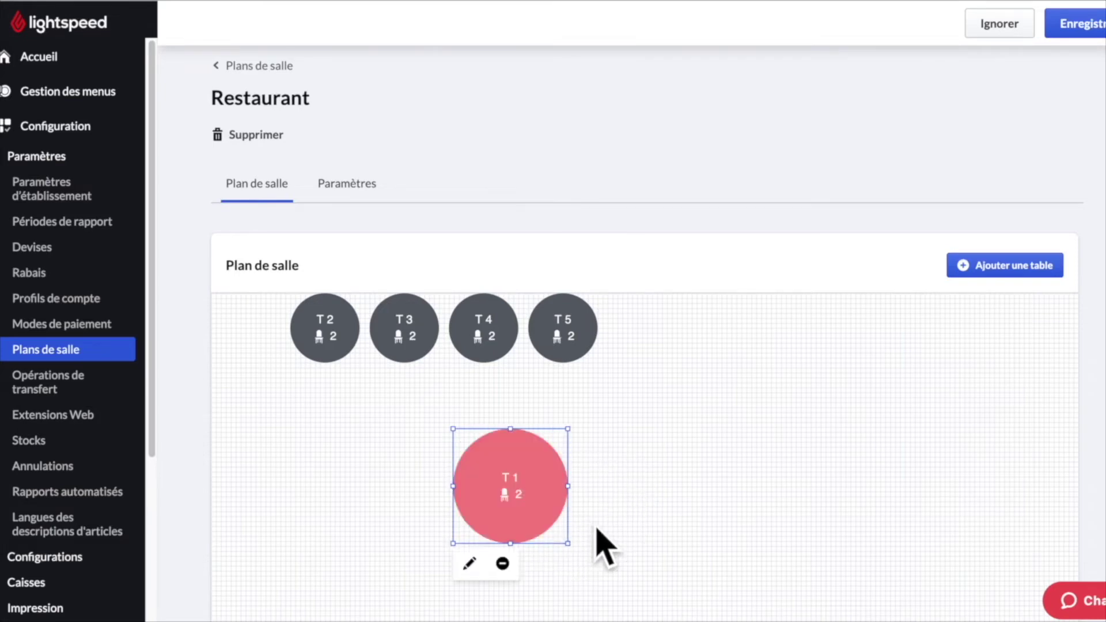
pyautogui.scroll(-1, 751, 467)
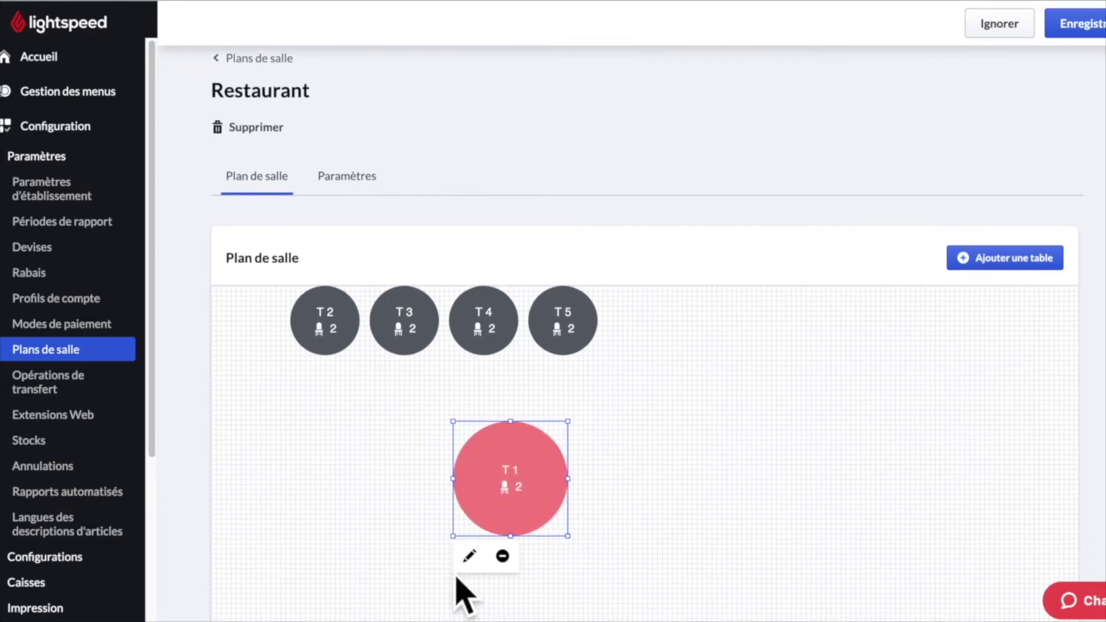
# View table T1's editing options without changing them, and try the option to deactivate the table
pyautogui.click(489, 568)
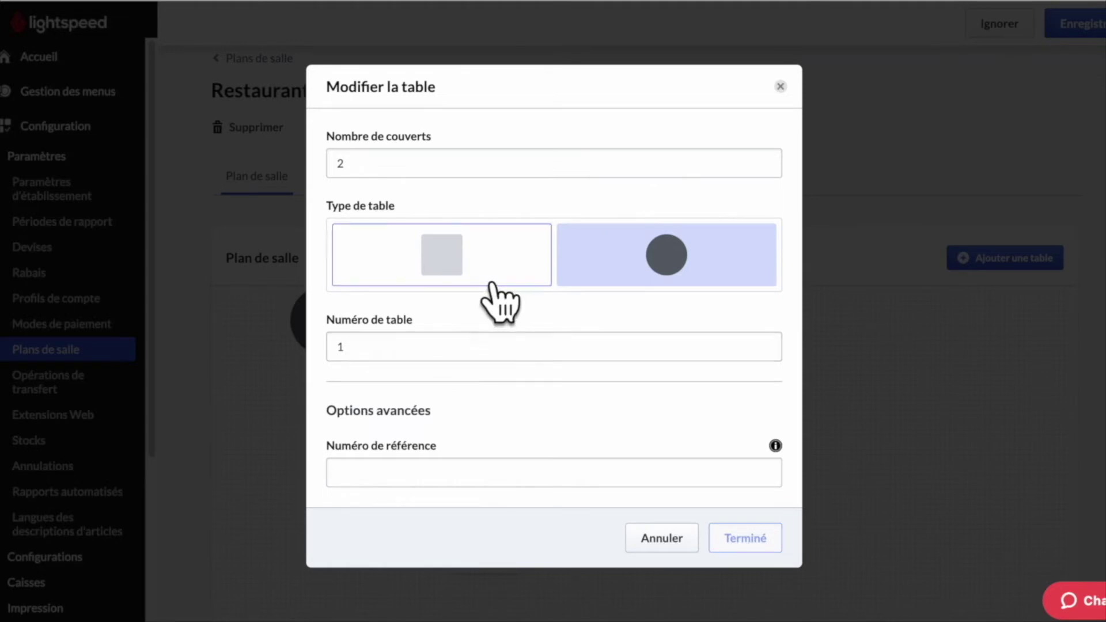
pyautogui.click(671, 551)
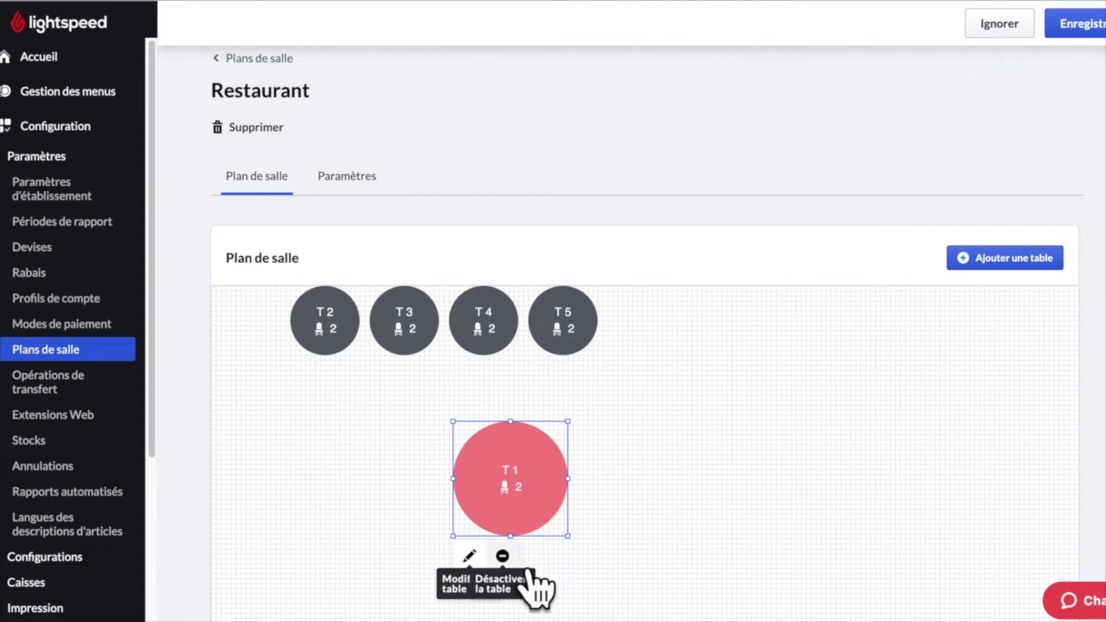
pyautogui.click(503, 556)
pyautogui.click(503, 556)
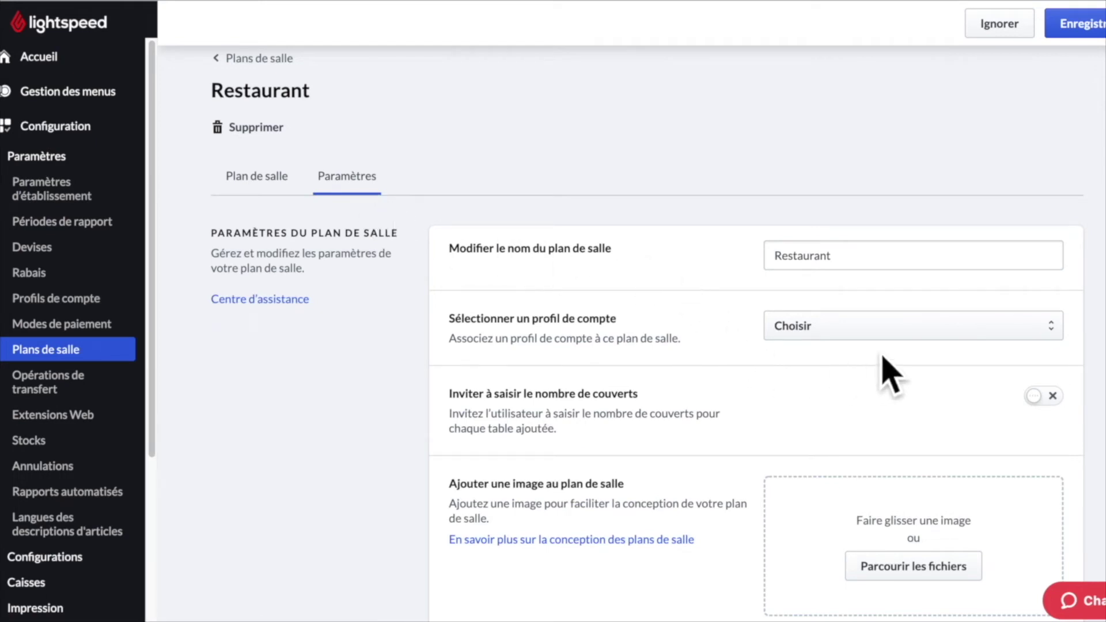
# Turn on the prompt to enter the number of covers in the Restaurant floor plan's settings
pyautogui.click(994, 330)
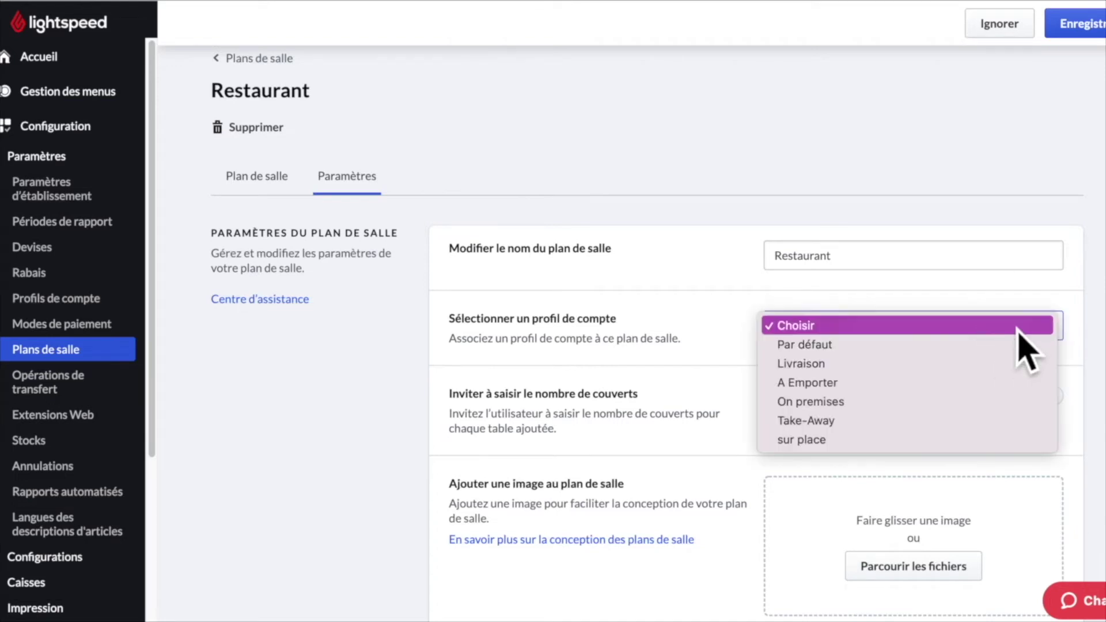
pyautogui.click(717, 409)
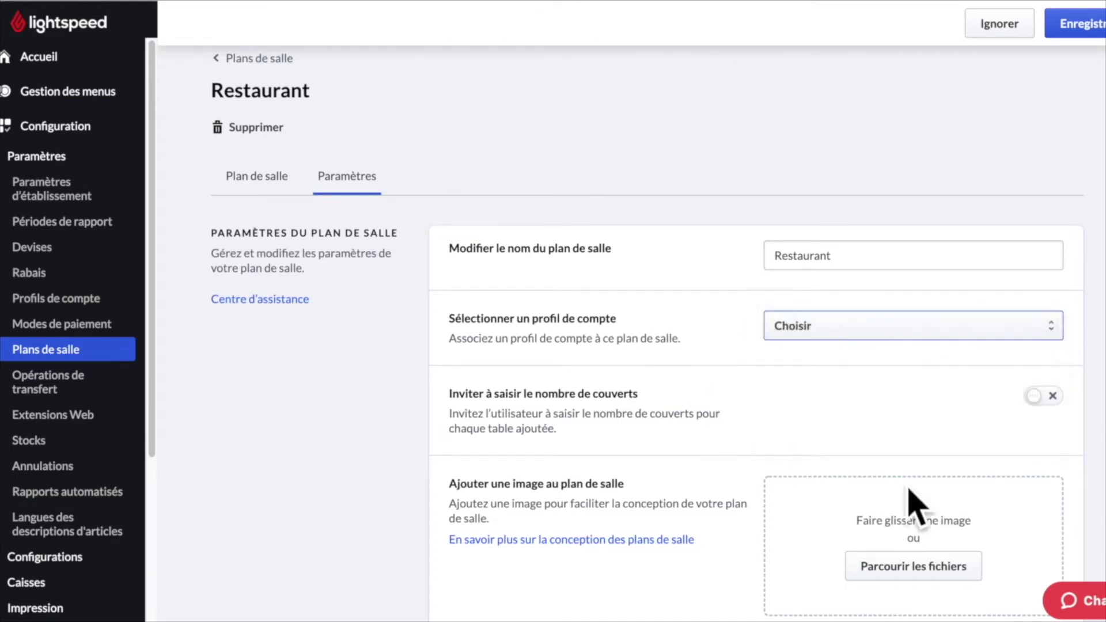
pyautogui.click(1063, 403)
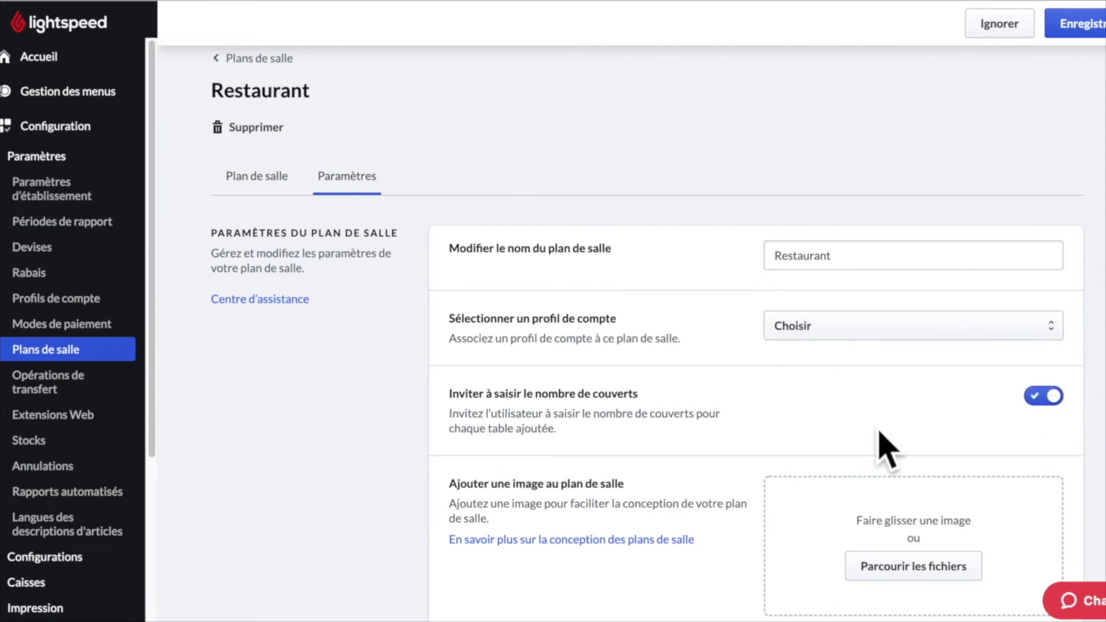
pyautogui.scroll(-3, 881, 447)
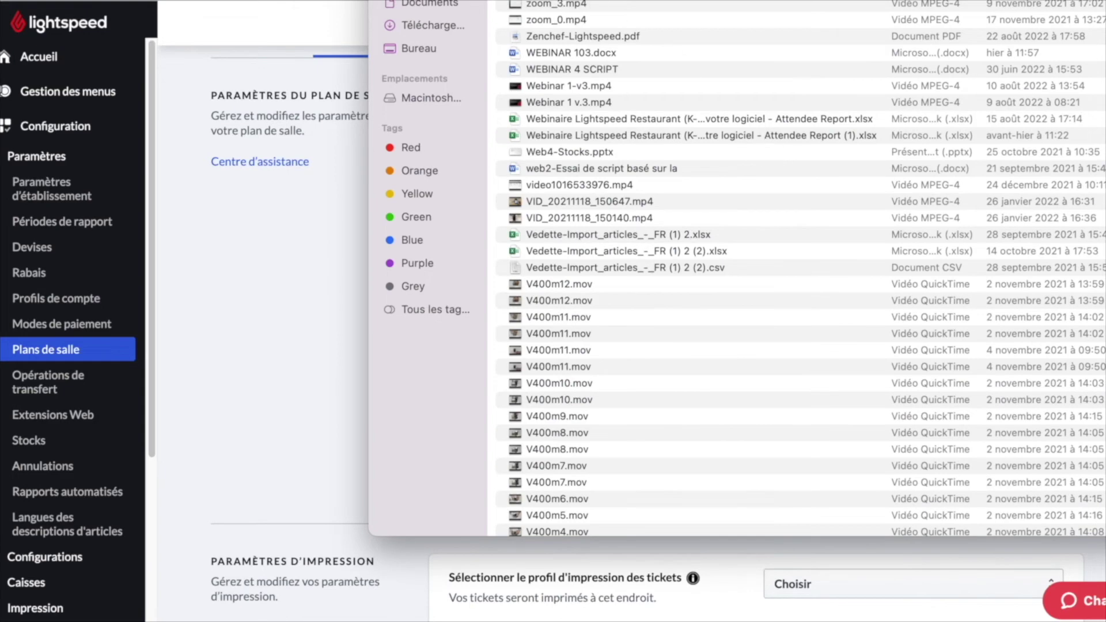
pyautogui.press('Escape')
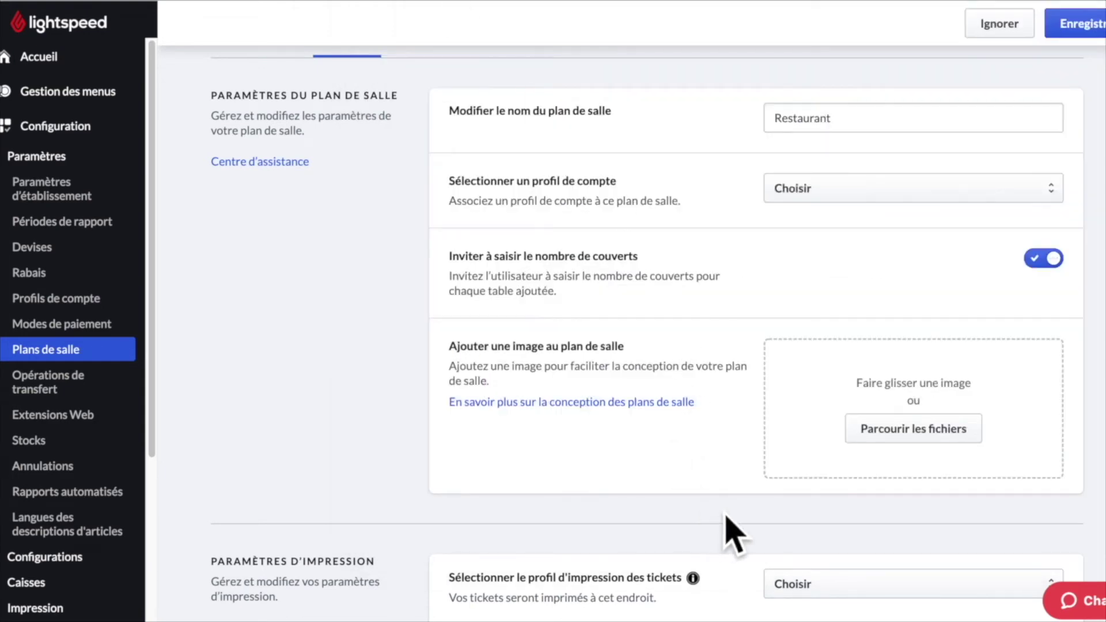
pyautogui.scroll(-4, 733, 532)
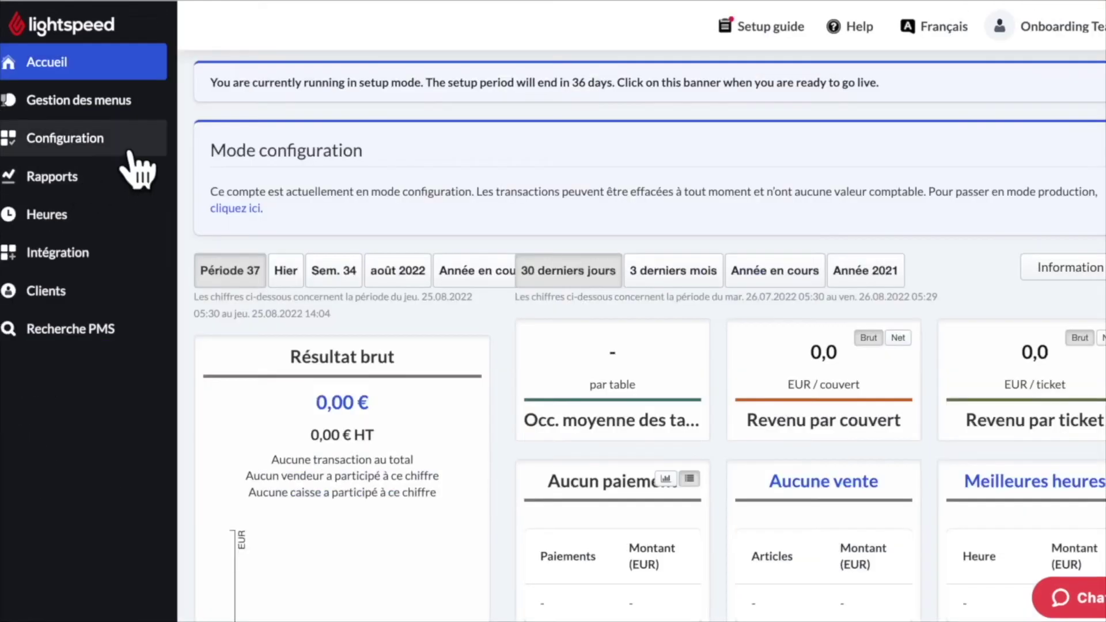
# Open the Annulations settings and examine the cancellation reasons with their negative stock movement and receipt printing options
pyautogui.click(130, 150)
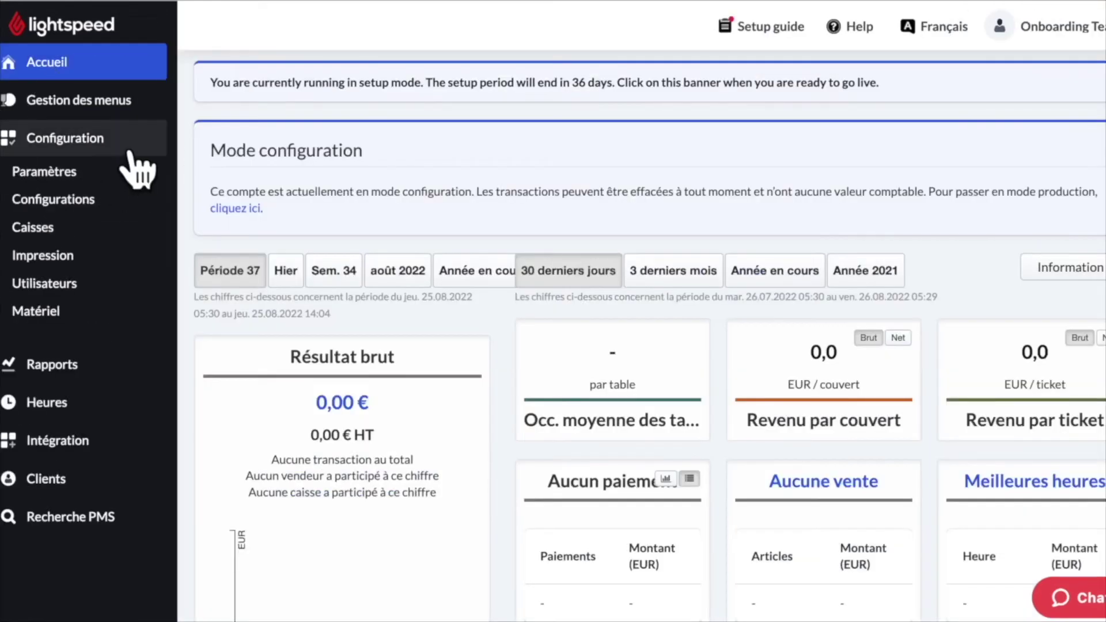
pyautogui.click(124, 173)
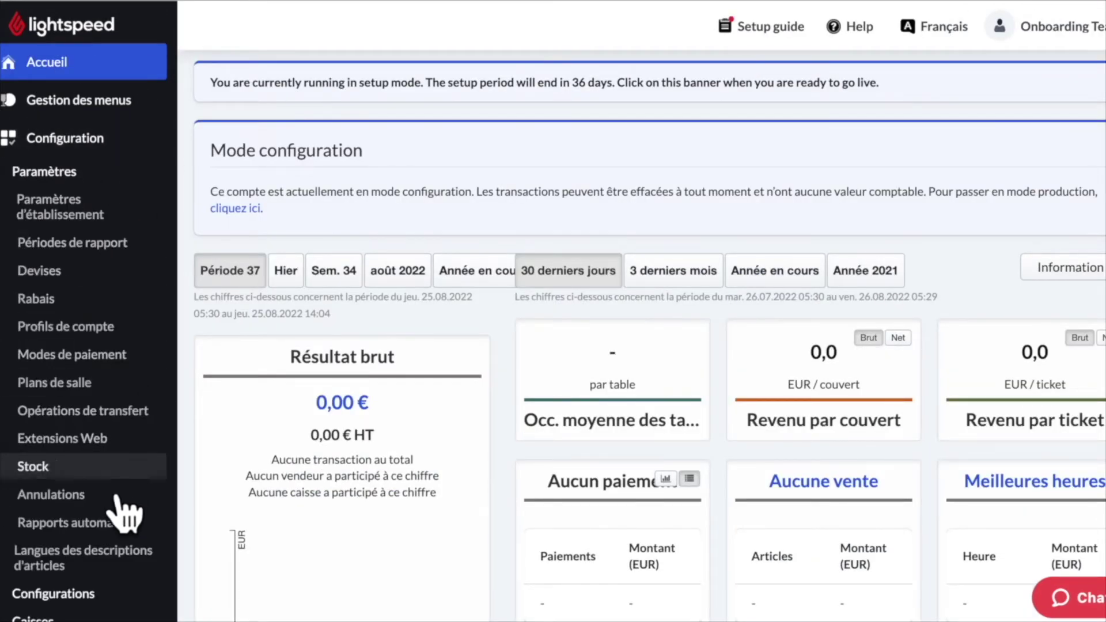
pyautogui.click(123, 506)
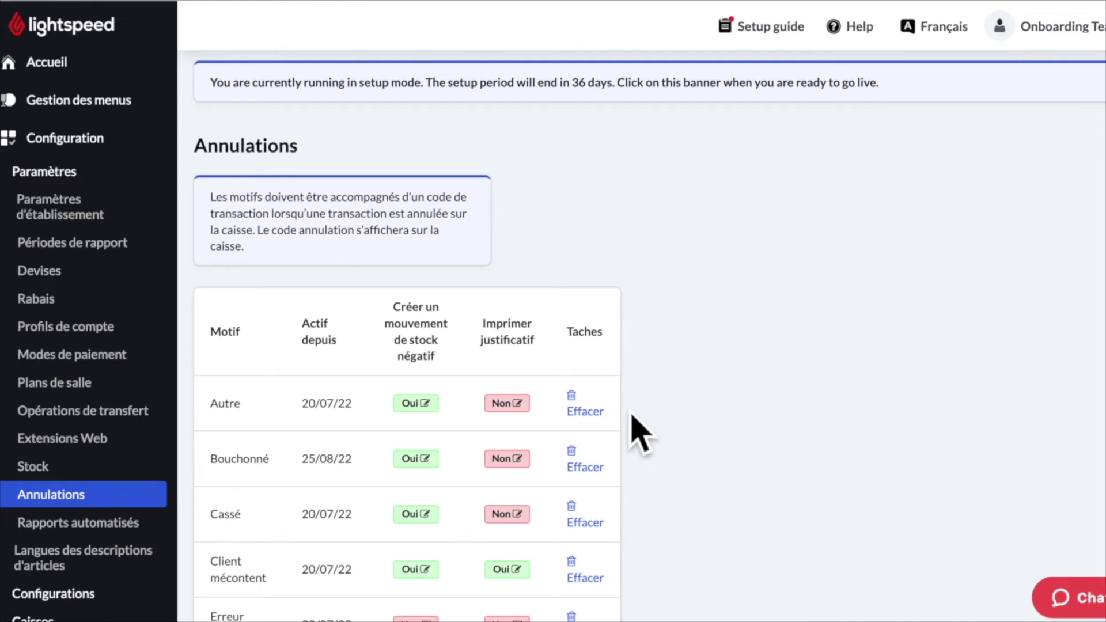
pyautogui.scroll(-5, 679, 397)
pyautogui.scroll(-2, 680, 412)
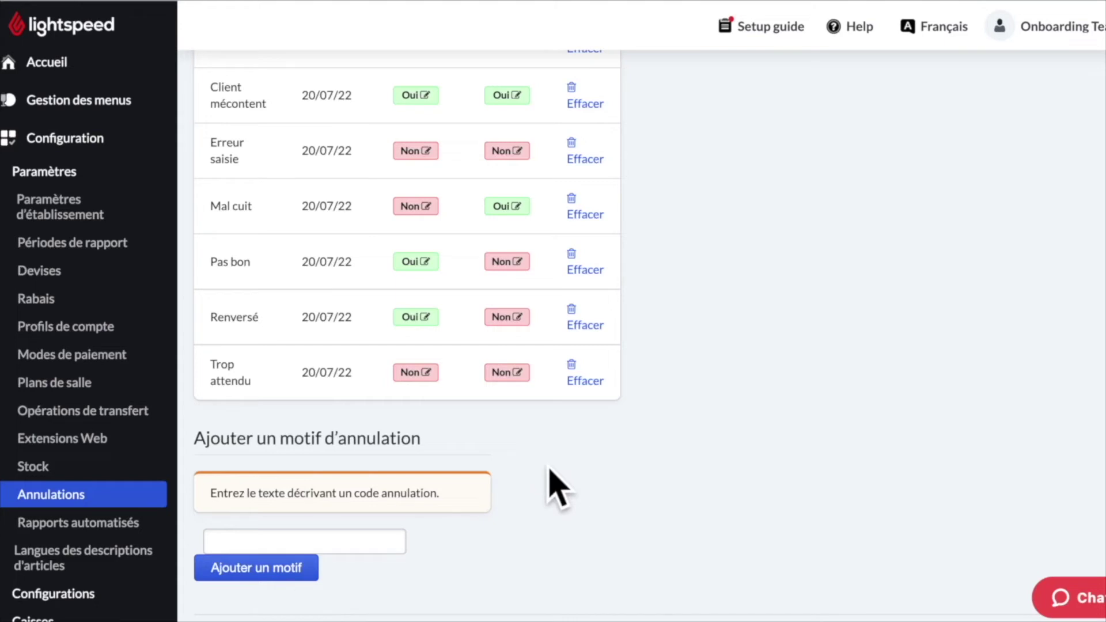
pyautogui.scroll(4, 556, 488)
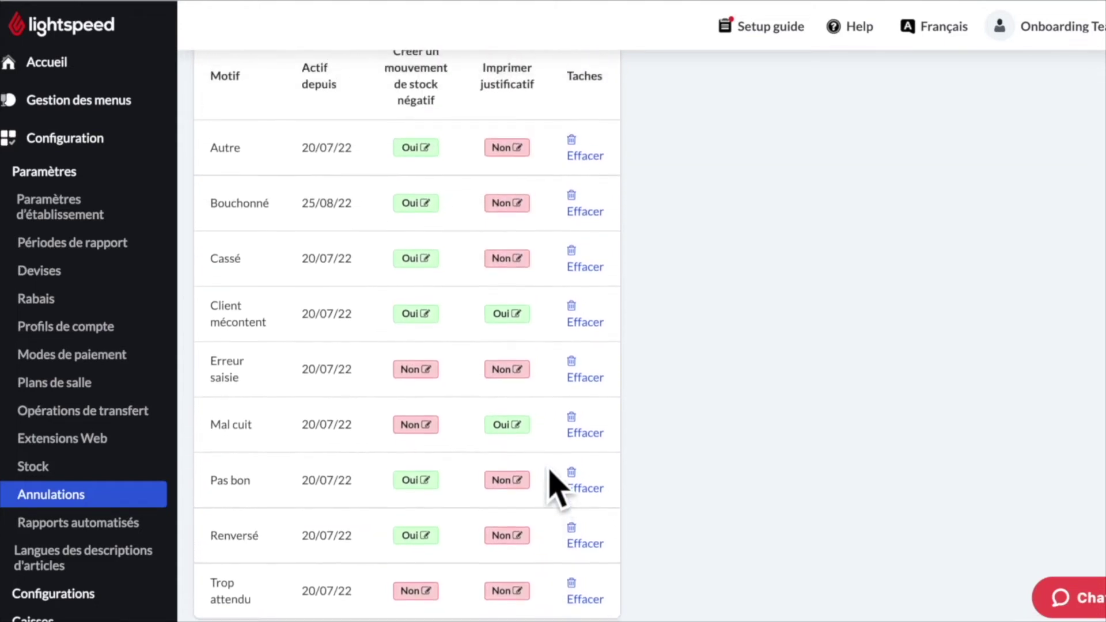
pyautogui.scroll(1, 556, 489)
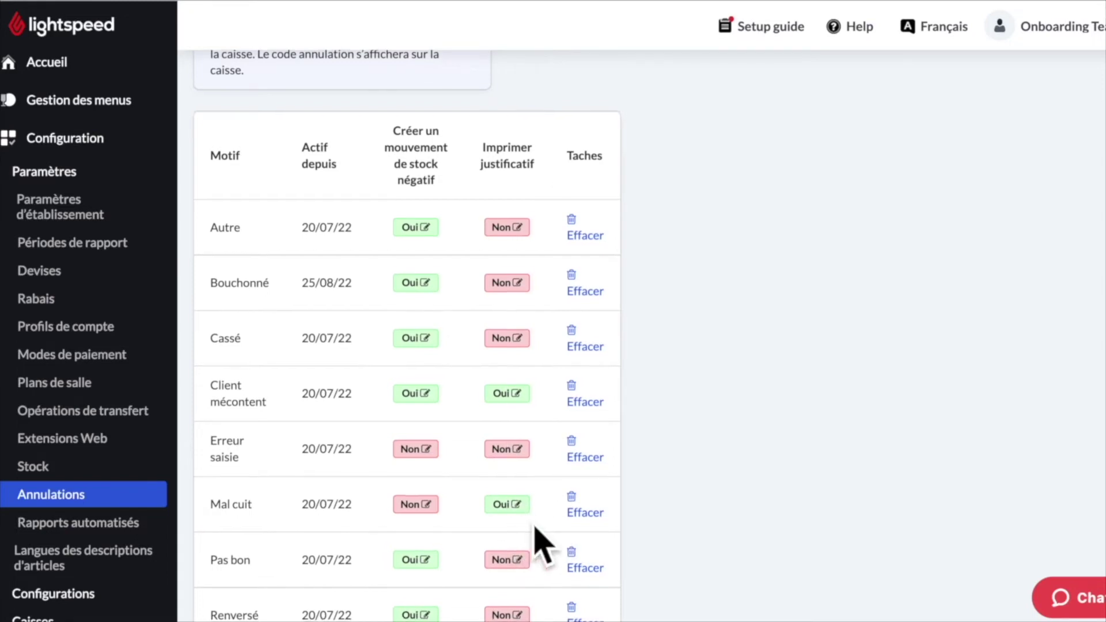
pyautogui.scroll(-1, 534, 539)
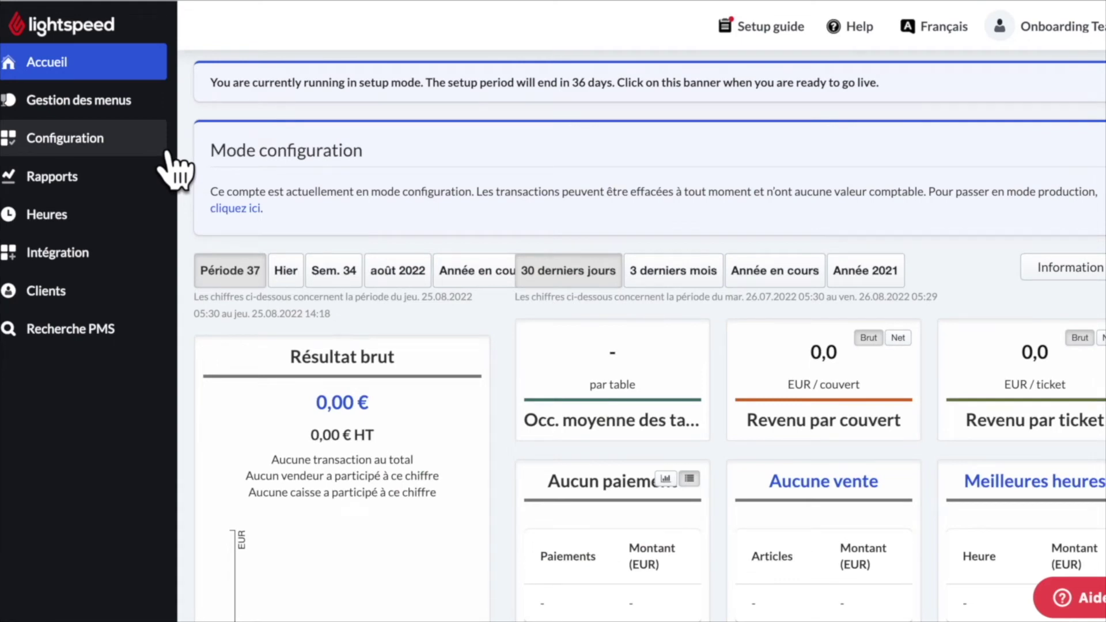
# Open the Poste fixe POS configuration and examine its general settings for order profiles, menu, discounts, screen savers and floor plans
pyautogui.click(166, 151)
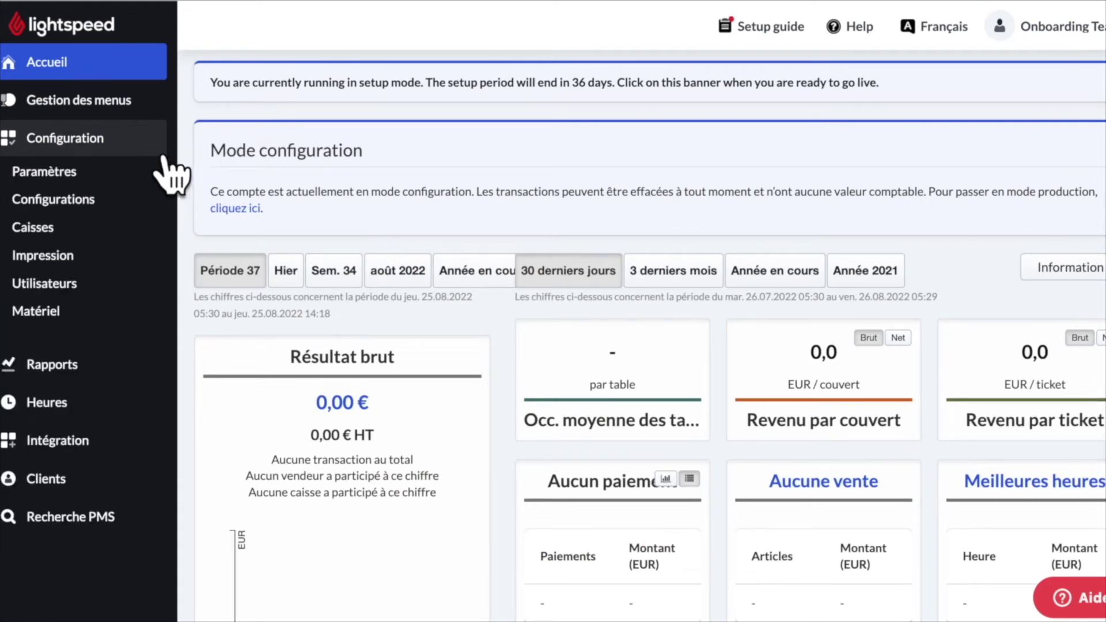
pyautogui.click(110, 211)
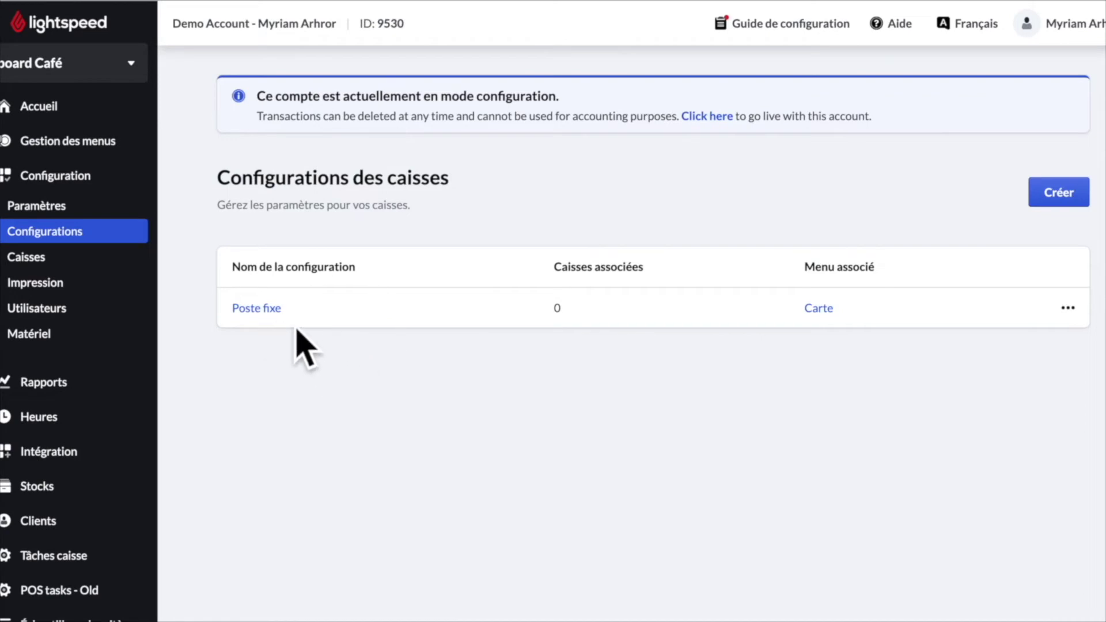
pyautogui.click(257, 308)
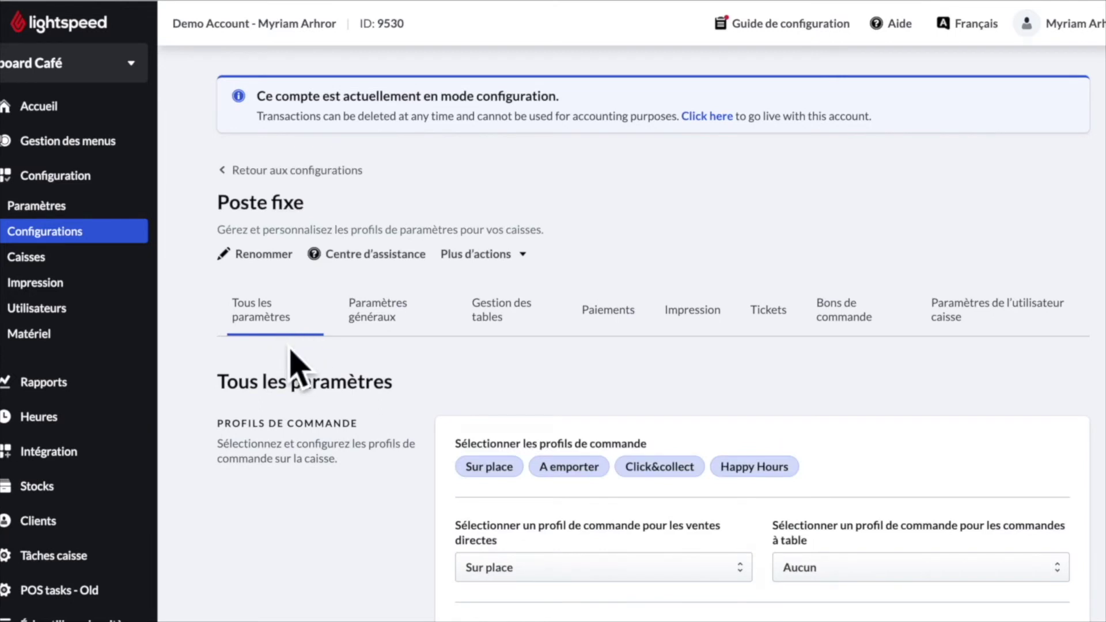
pyautogui.click(403, 345)
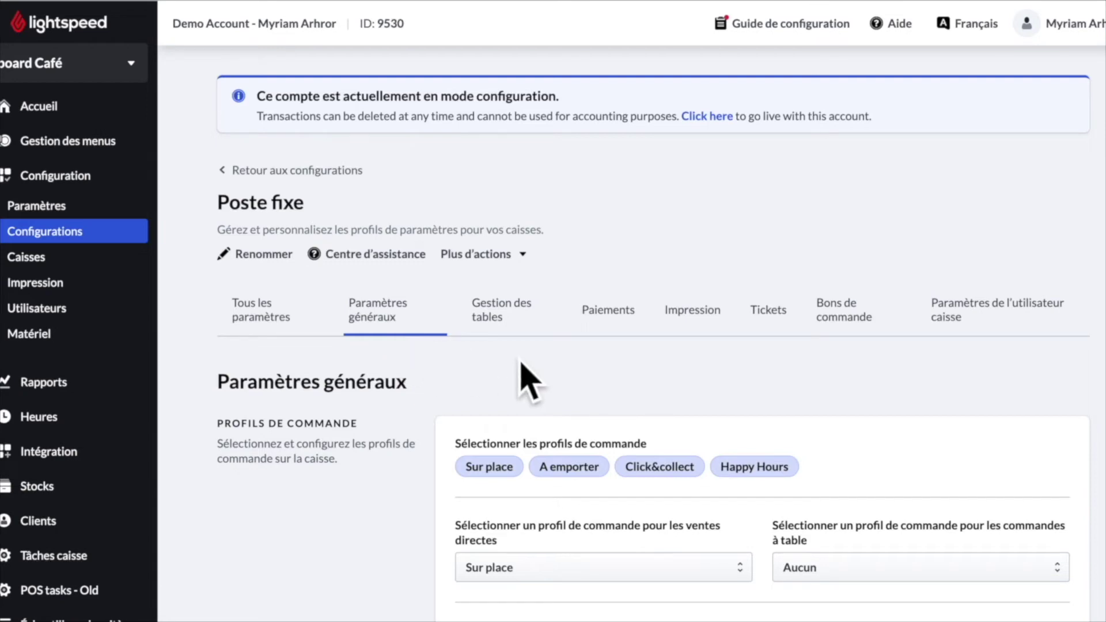
pyautogui.scroll(-1, 521, 378)
pyautogui.scroll(-4, 521, 367)
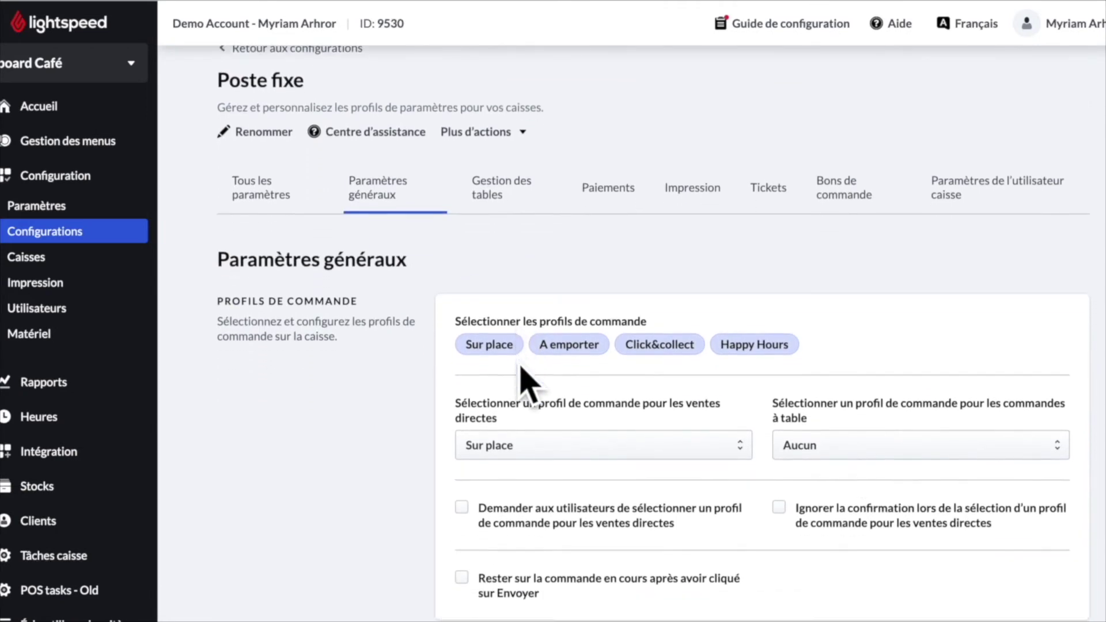
pyautogui.scroll(-3, 529, 383)
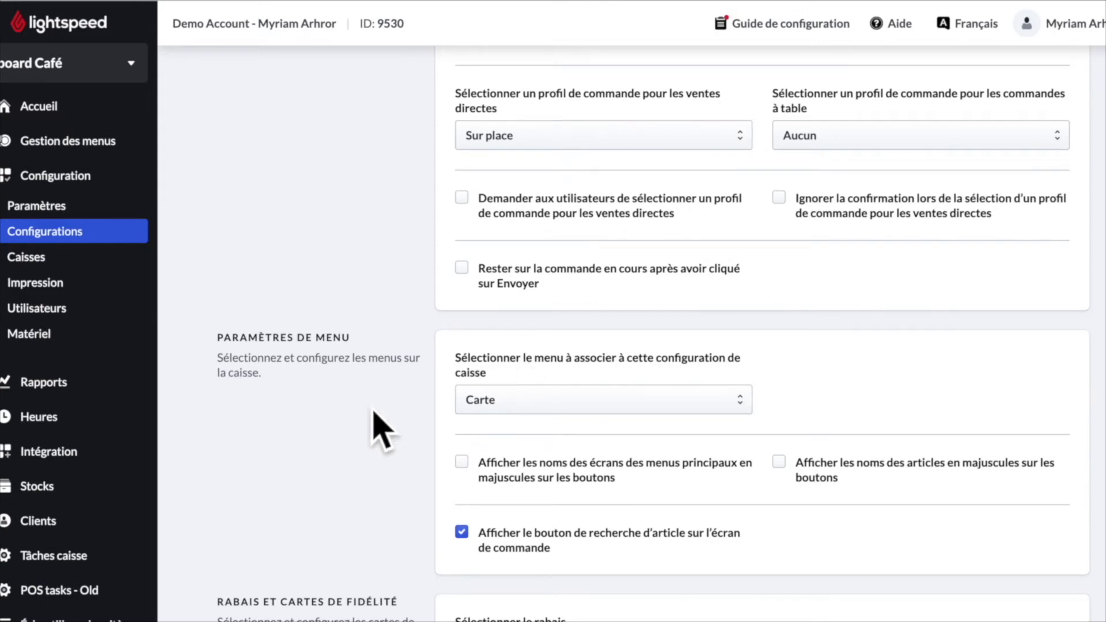
pyautogui.scroll(-5, 374, 417)
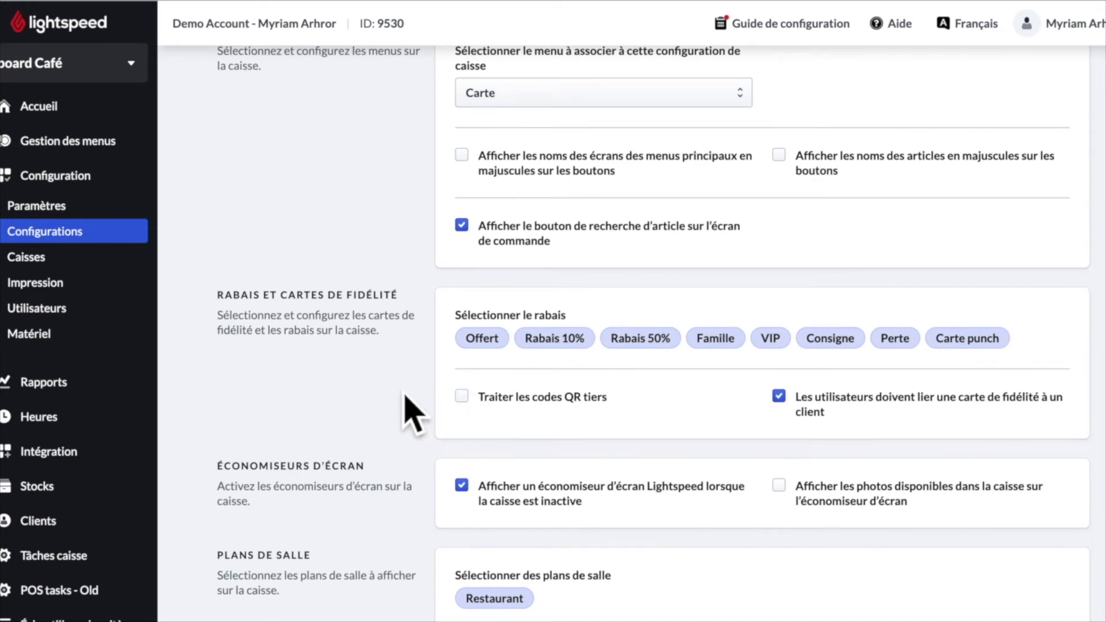
pyautogui.scroll(-4, 412, 403)
pyautogui.scroll(-6, 412, 403)
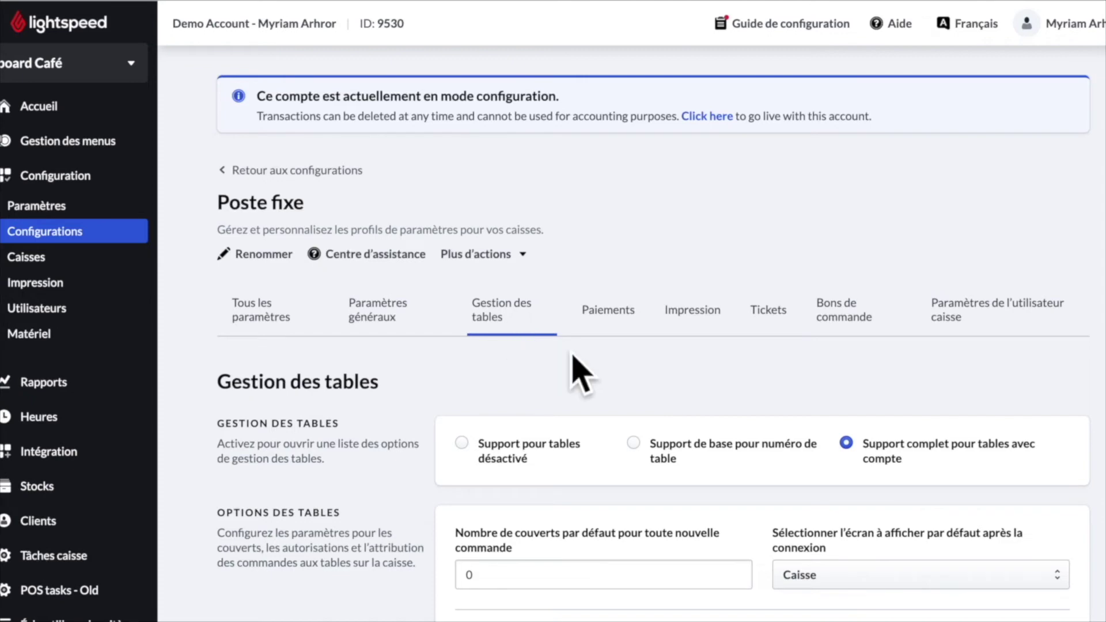
# Examine the Poste fixe configuration's table management settings, including covers, direct sales and table reservation options
pyautogui.scroll(-2, 574, 368)
pyautogui.scroll(-4, 582, 372)
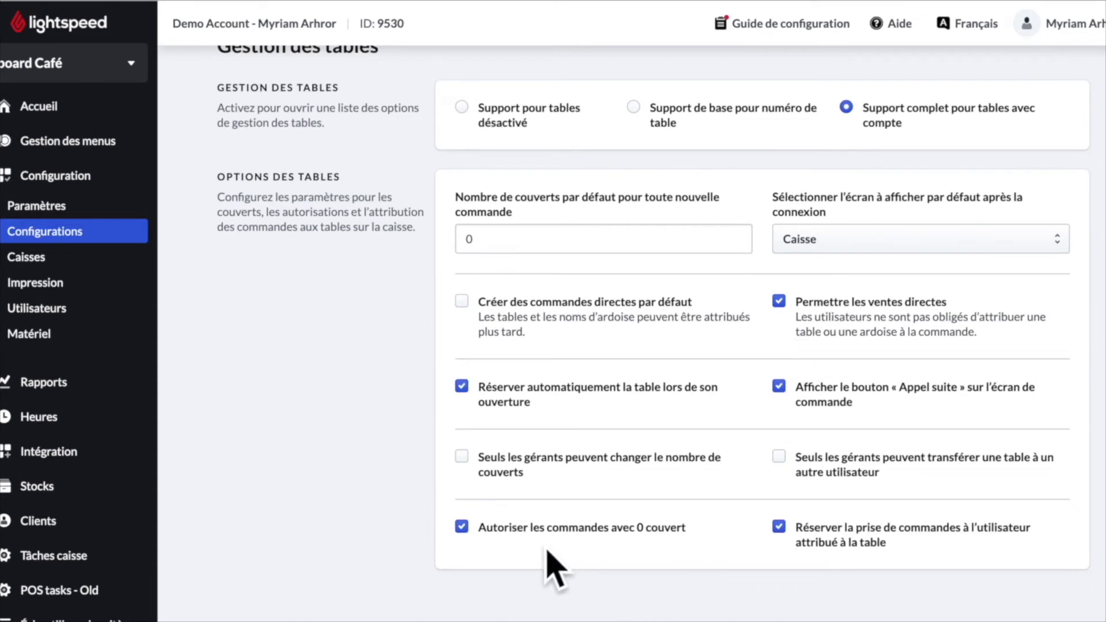
pyautogui.scroll(5, 553, 567)
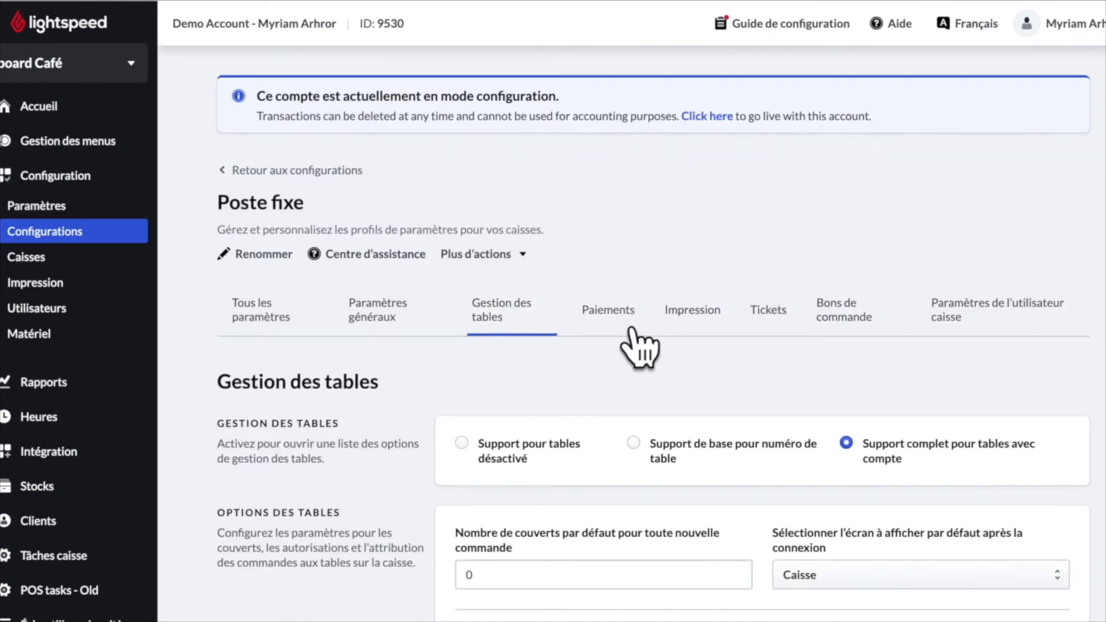
# Examine the Poste fixe configuration's accepted payment methods and its production centre and AirPrint printing settings
pyautogui.click(630, 329)
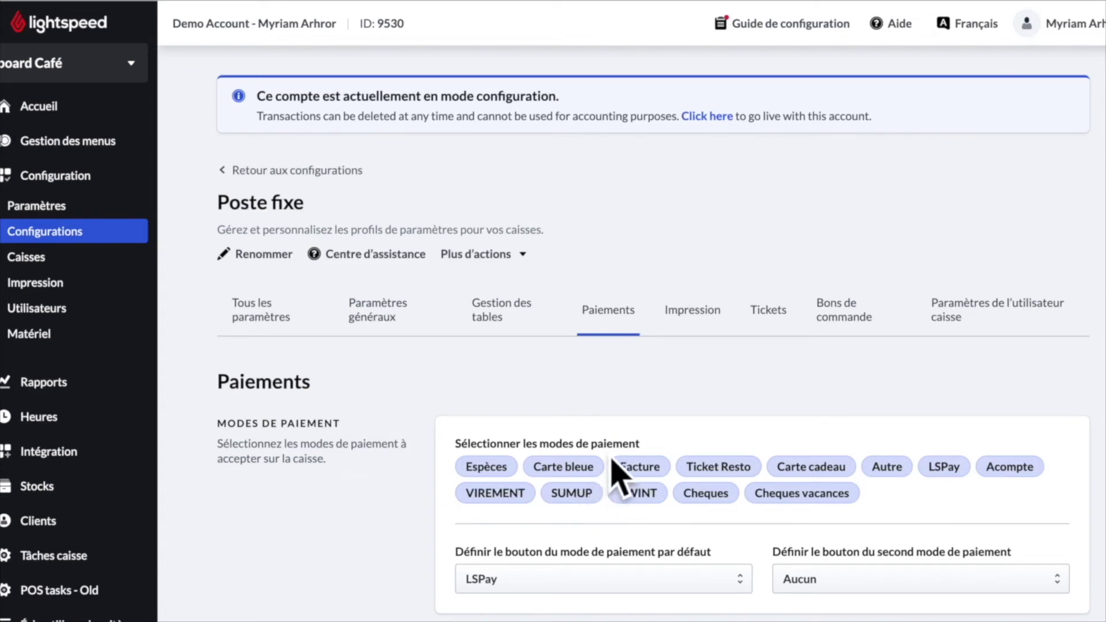
pyautogui.scroll(-8, 615, 470)
pyautogui.click(692, 311)
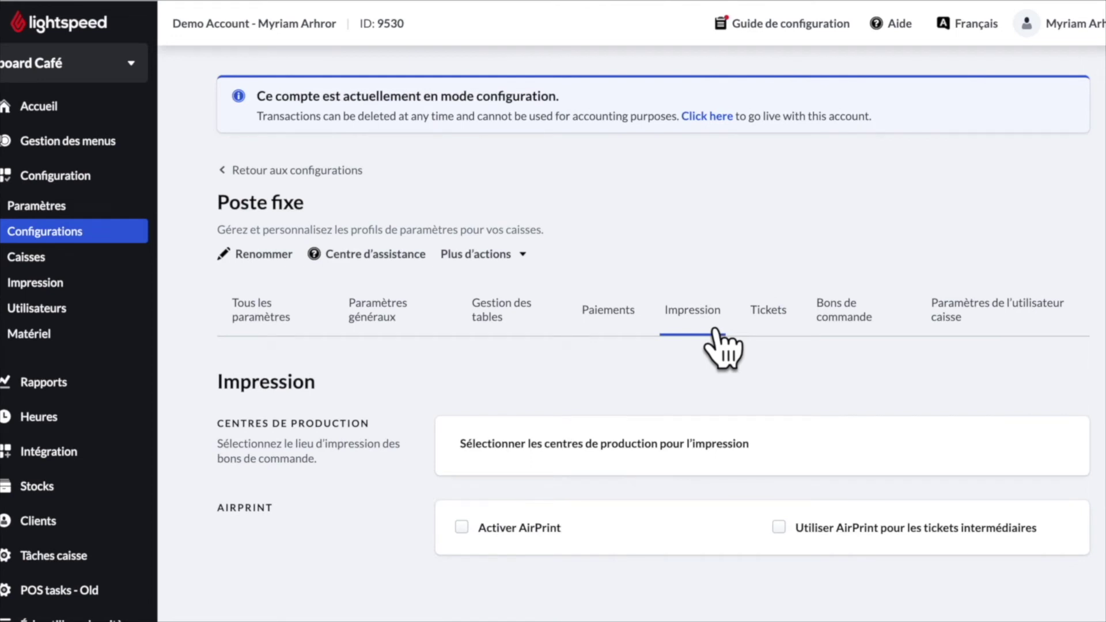
# Examine the Poste fixe configuration's settings for automatic ticket printing and the information displayed on tickets
pyautogui.click(790, 331)
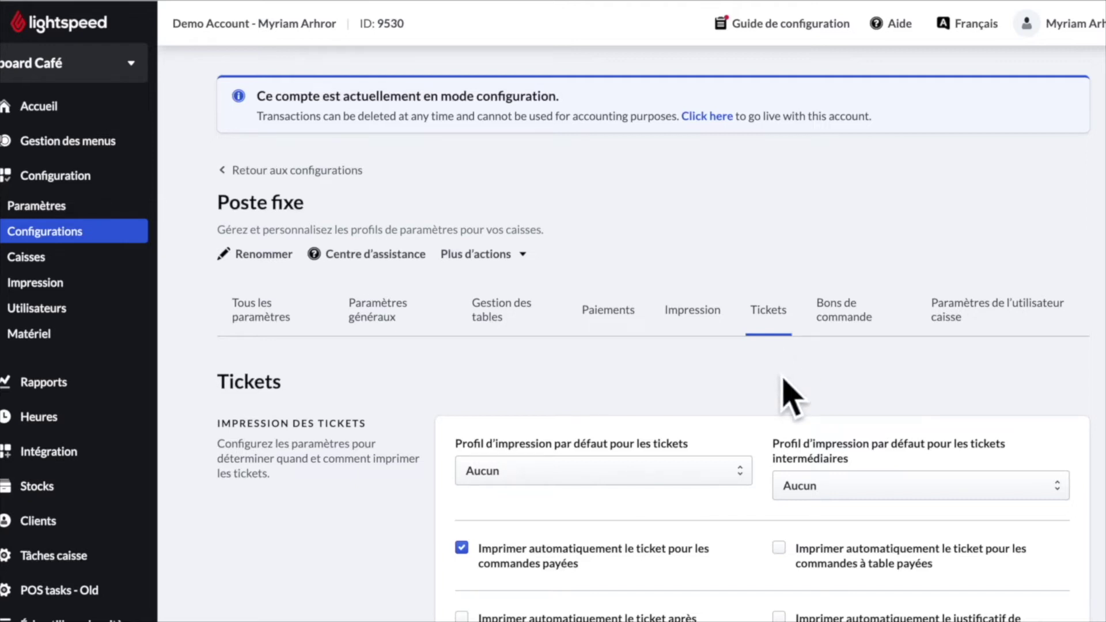
pyautogui.scroll(-3, 790, 396)
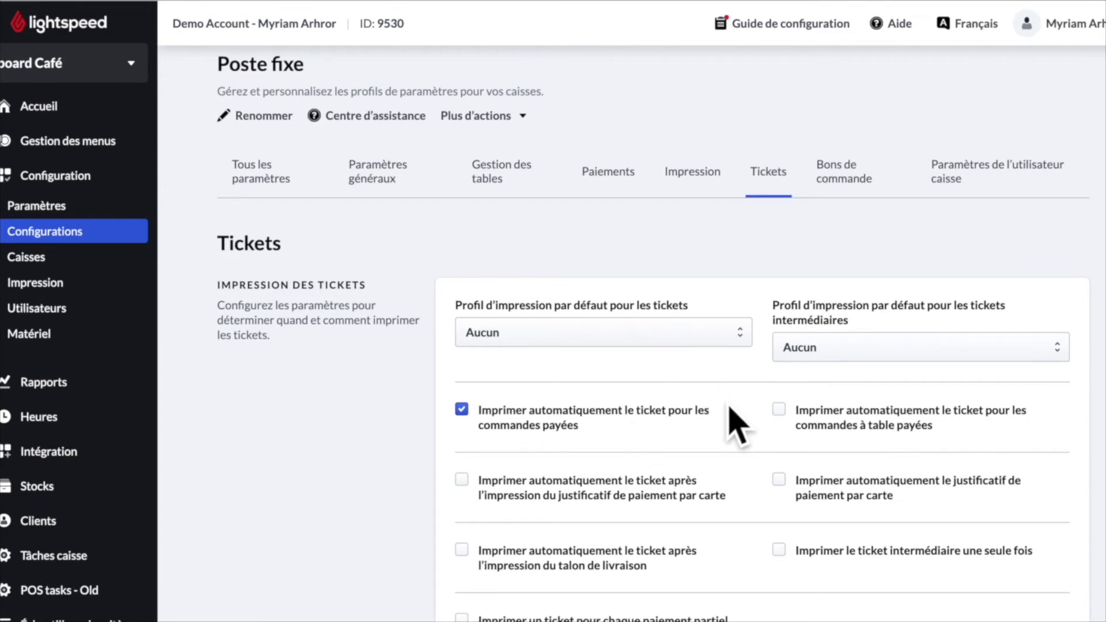
pyautogui.scroll(-1, 732, 410)
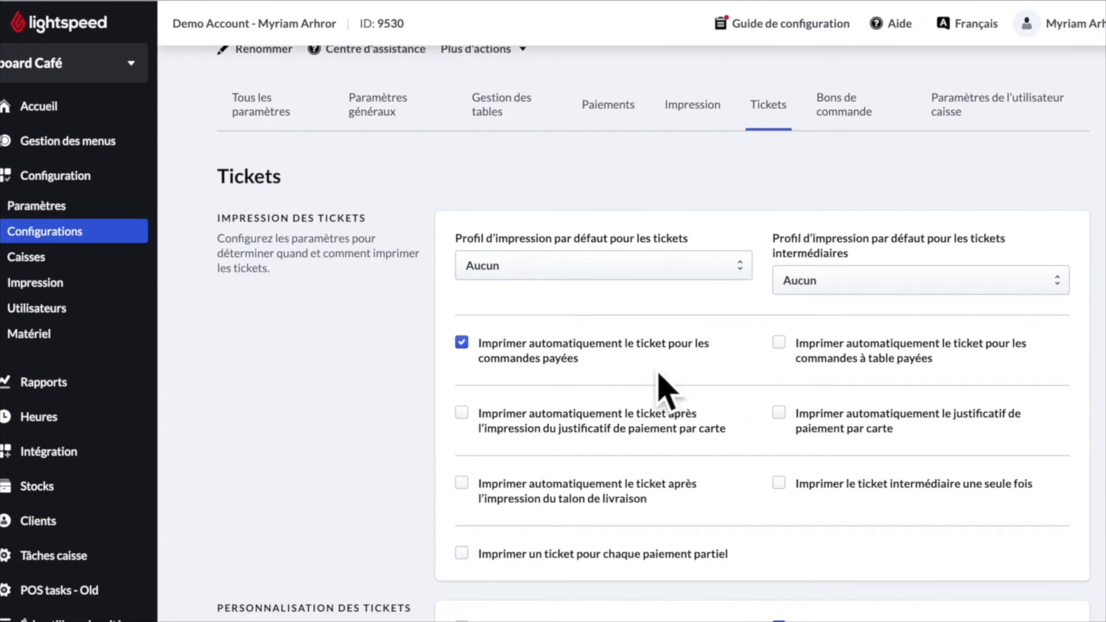
pyautogui.scroll(-3, 999, 483)
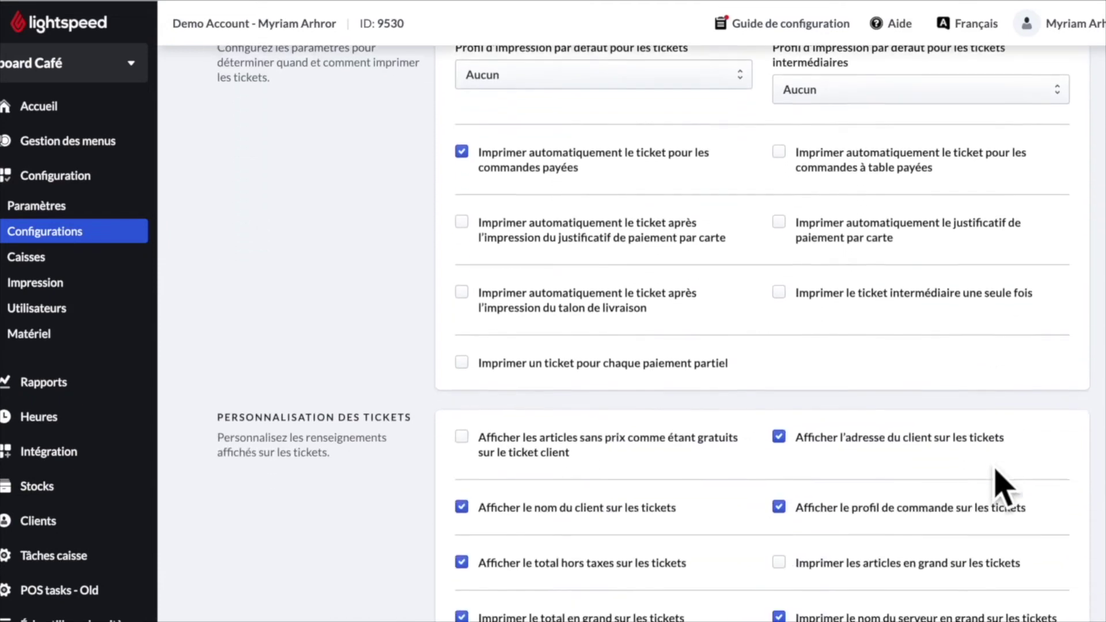
pyautogui.scroll(-4, 1002, 486)
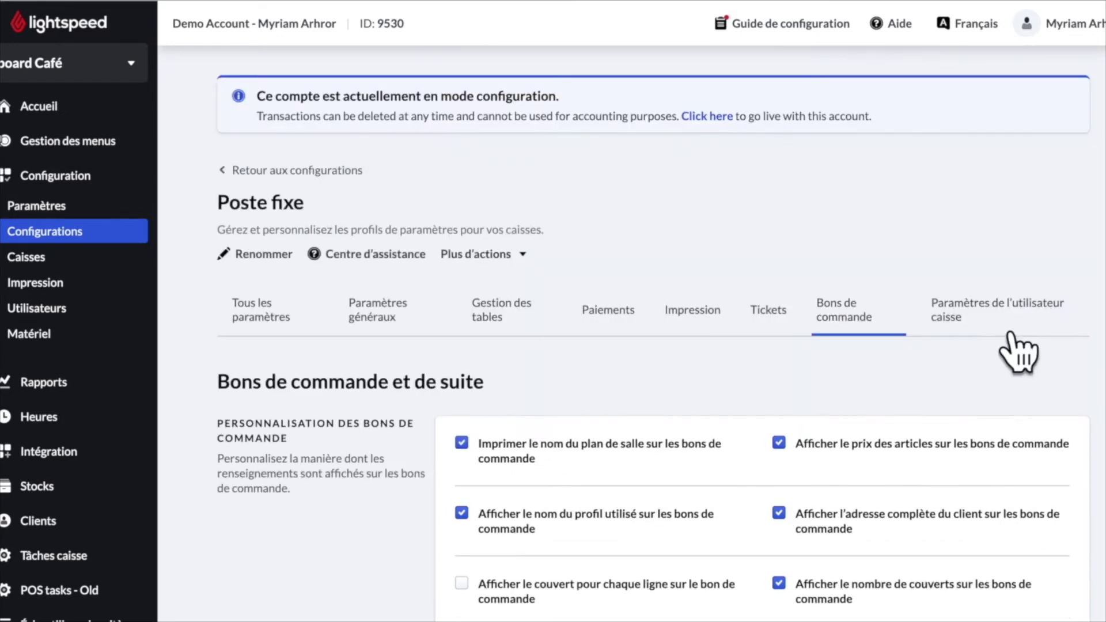
# Examine the Poste fixe configuration's POS user settings, covering authorised users, user rules and automatic logout
pyautogui.click(1011, 337)
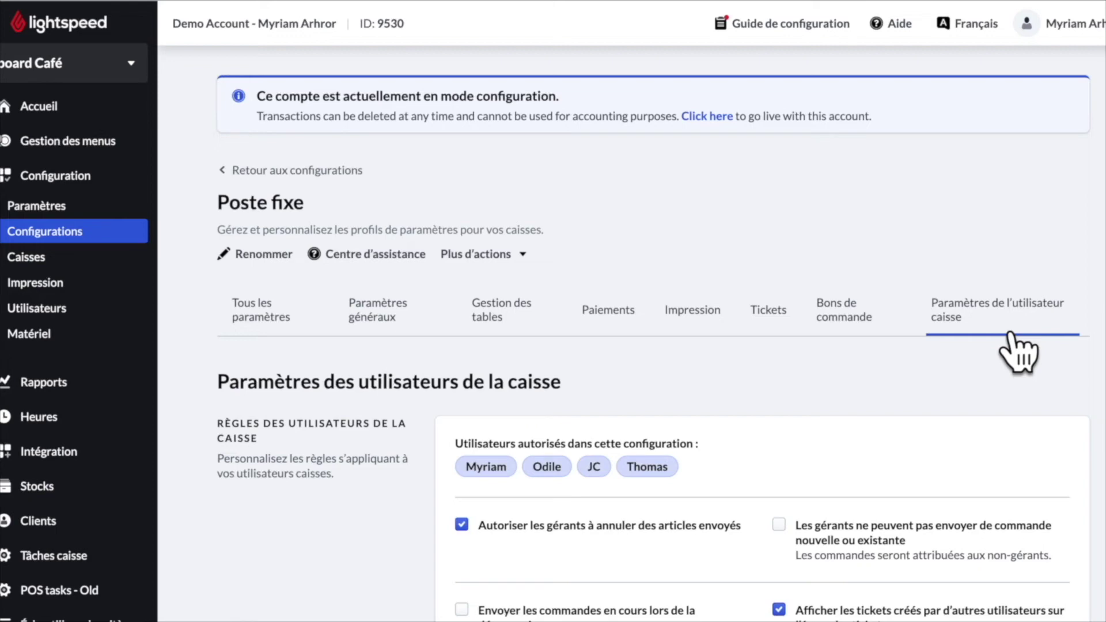
pyautogui.scroll(-1, 974, 464)
pyautogui.scroll(-5, 974, 464)
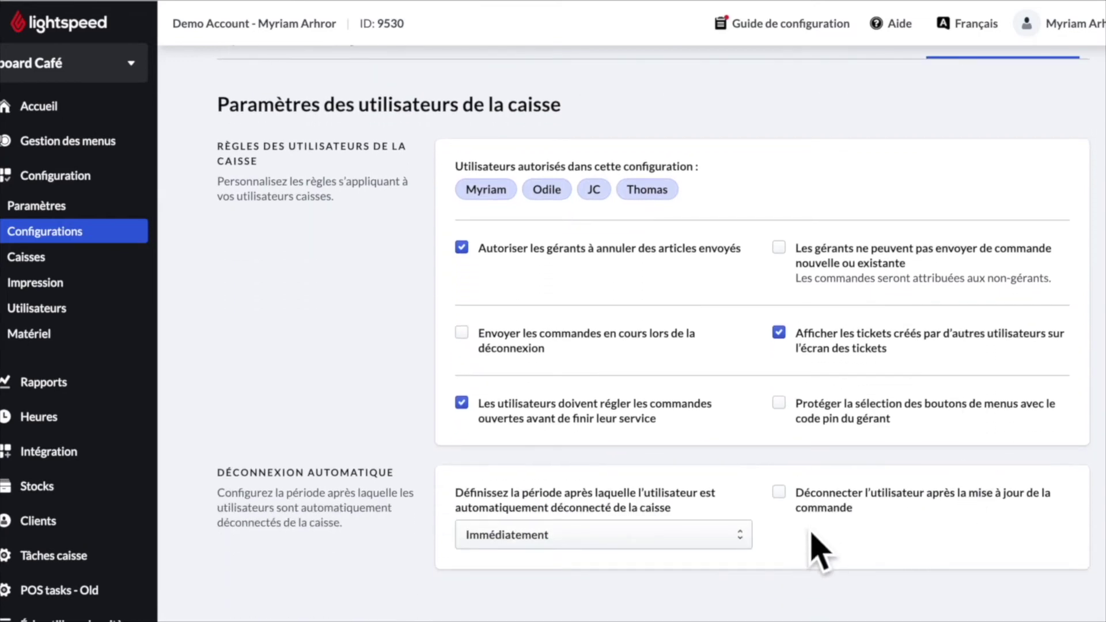
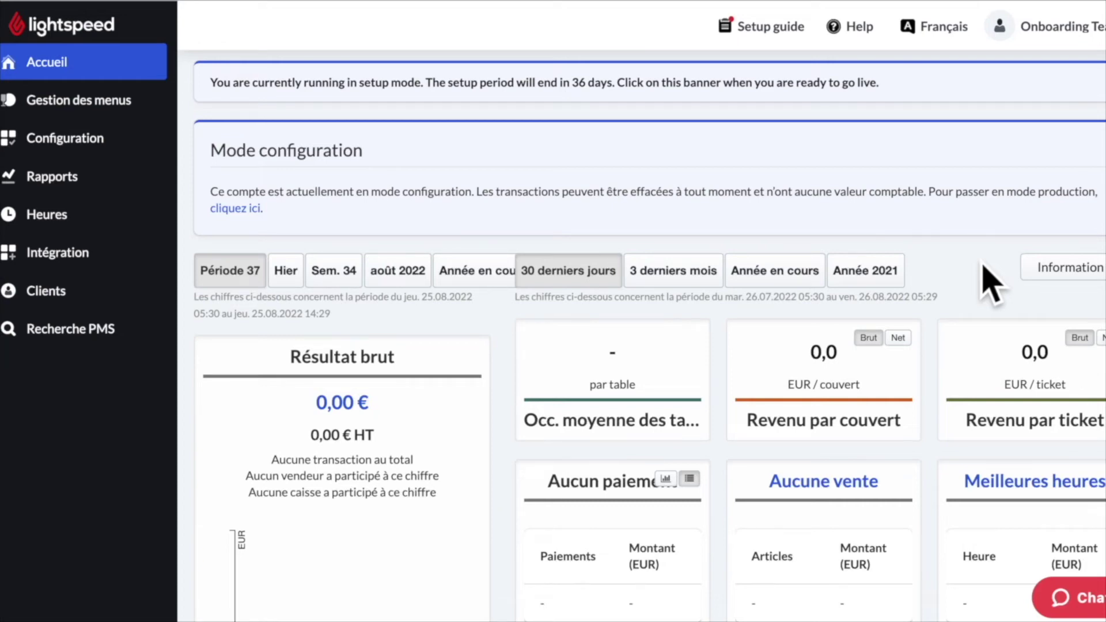
# Start creating a formule from the Articles page and name it "Formule EPD" for the ticket
pyautogui.click(109, 115)
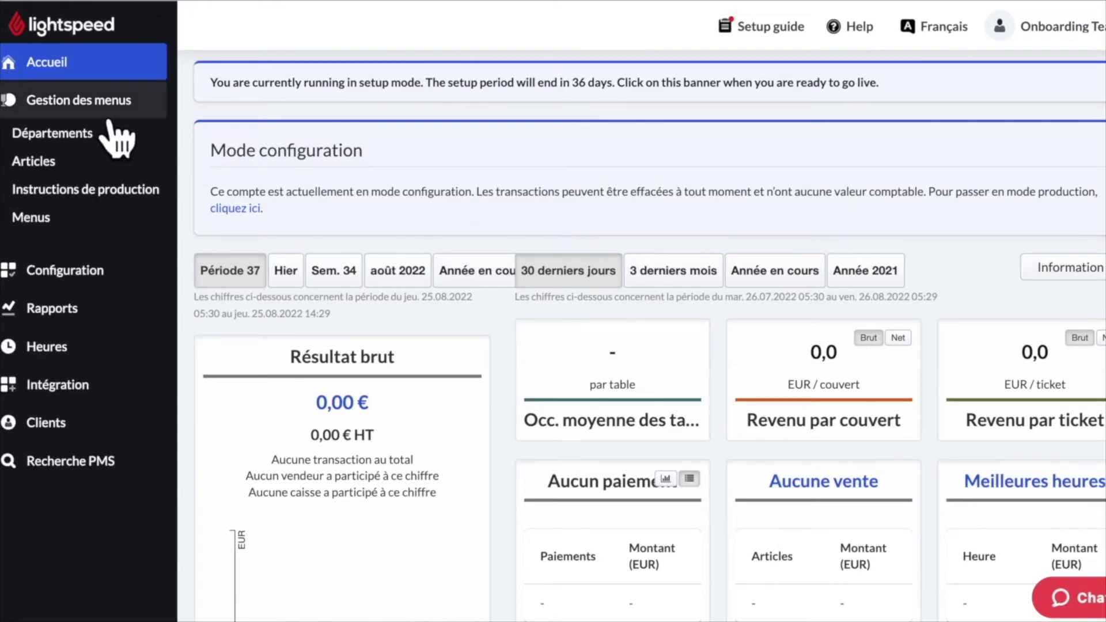
pyautogui.click(84, 170)
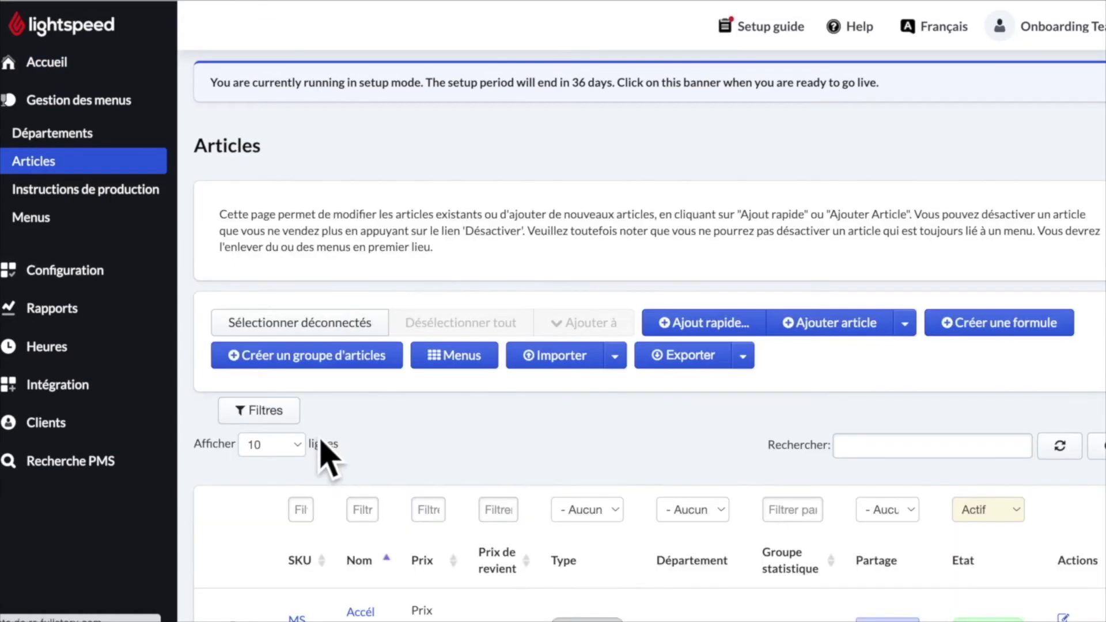
pyautogui.click(1038, 363)
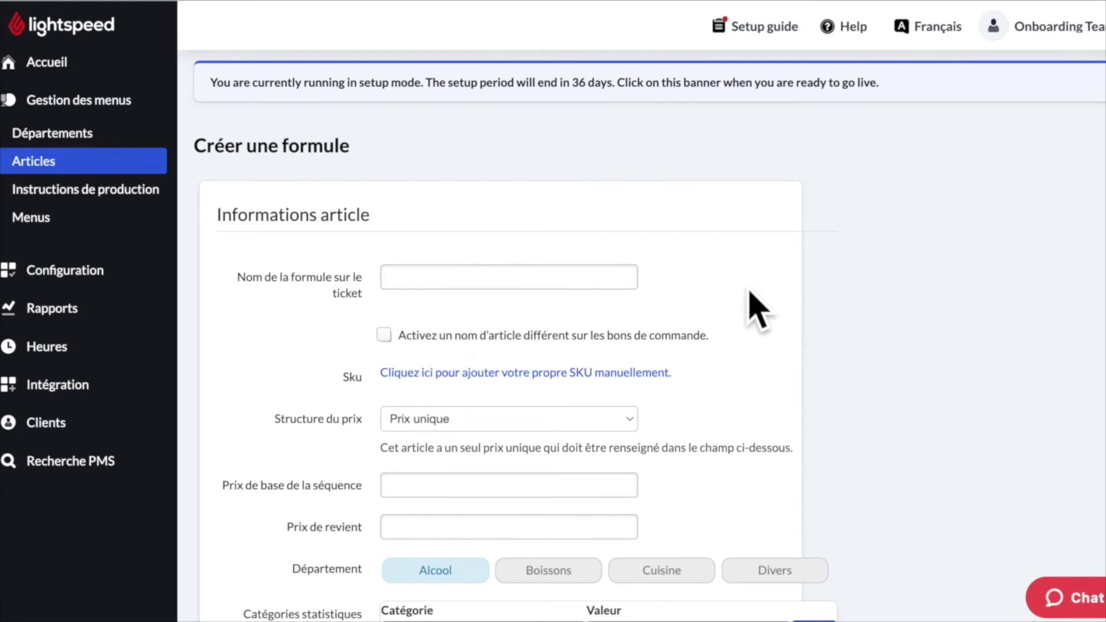
pyautogui.click(523, 283)
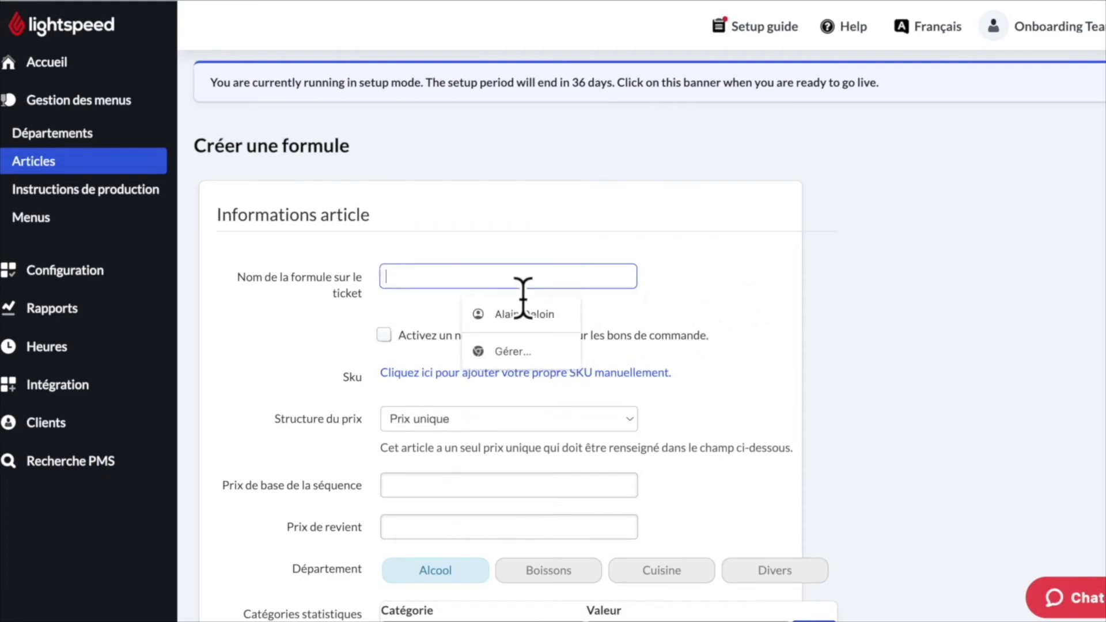
pyautogui.write('Form')
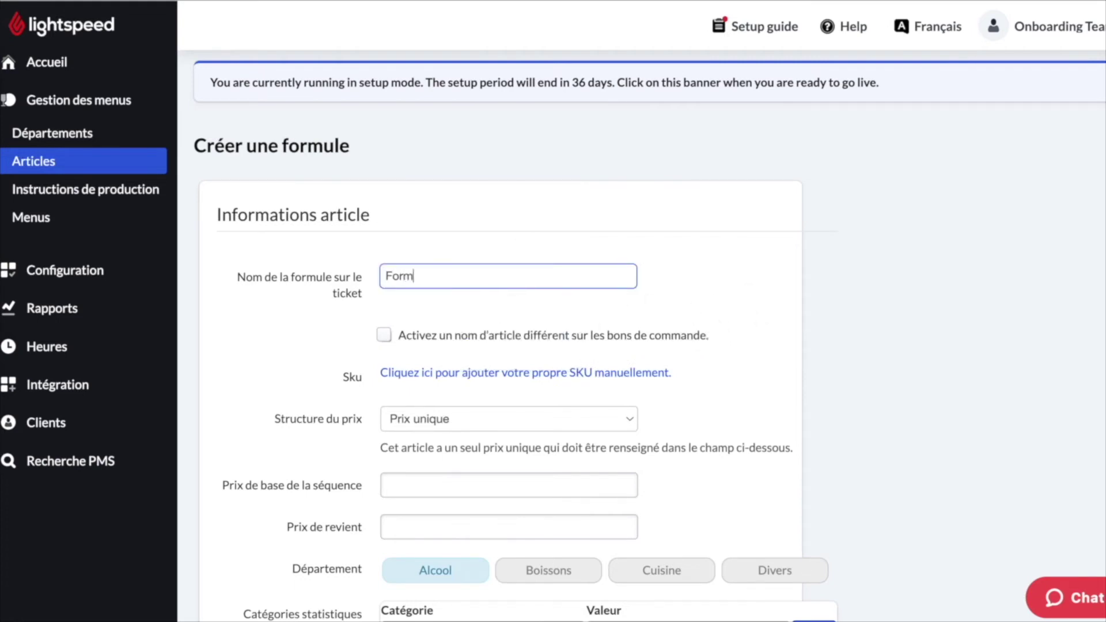
pyautogui.write('ule EPD')
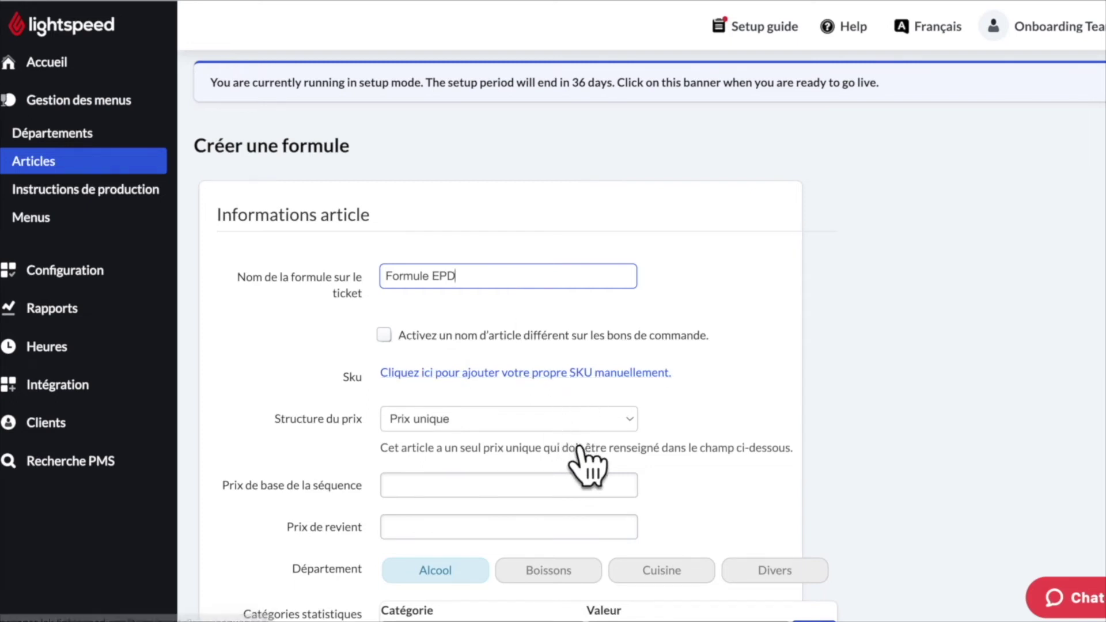
# Set the formule's base price to 45 and assign it to the Cuisine department
pyautogui.scroll(-2, 736, 456)
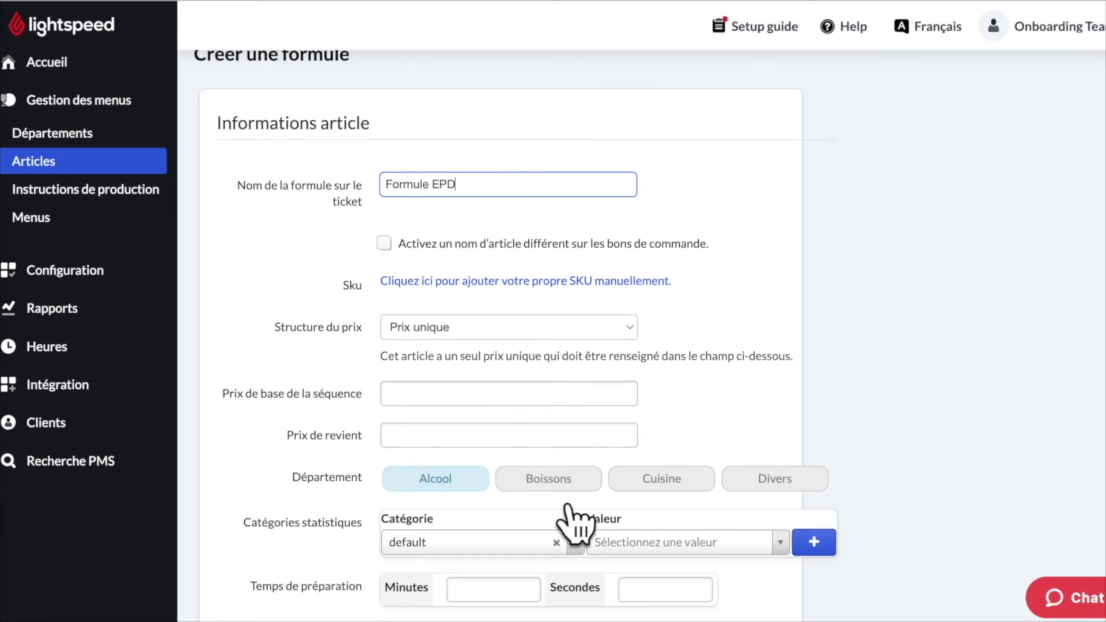
pyautogui.click(592, 402)
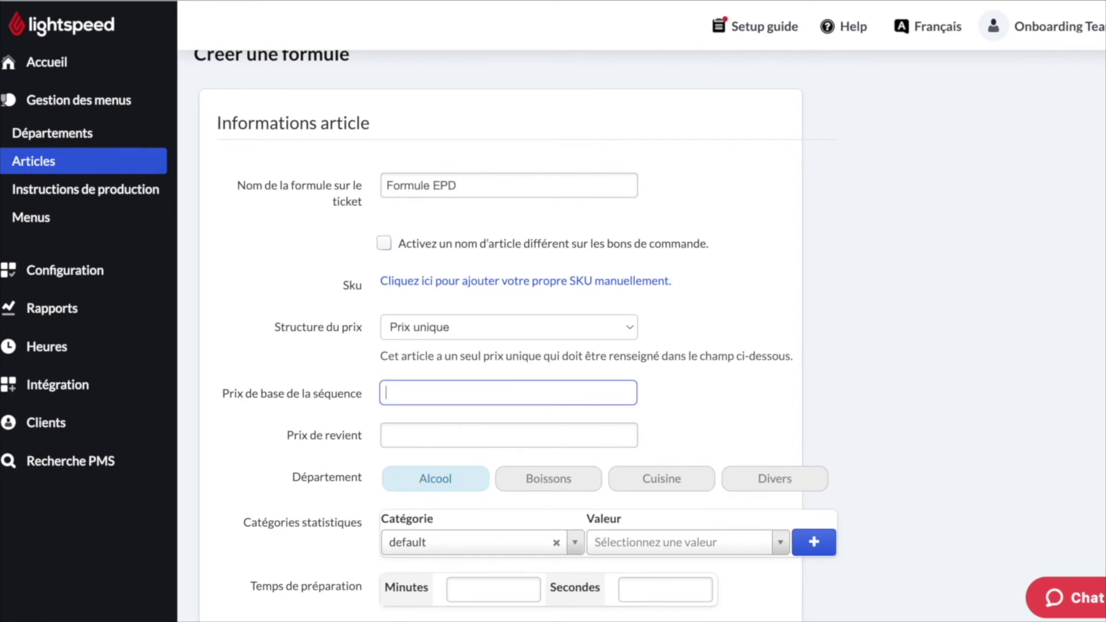
pyautogui.write('45')
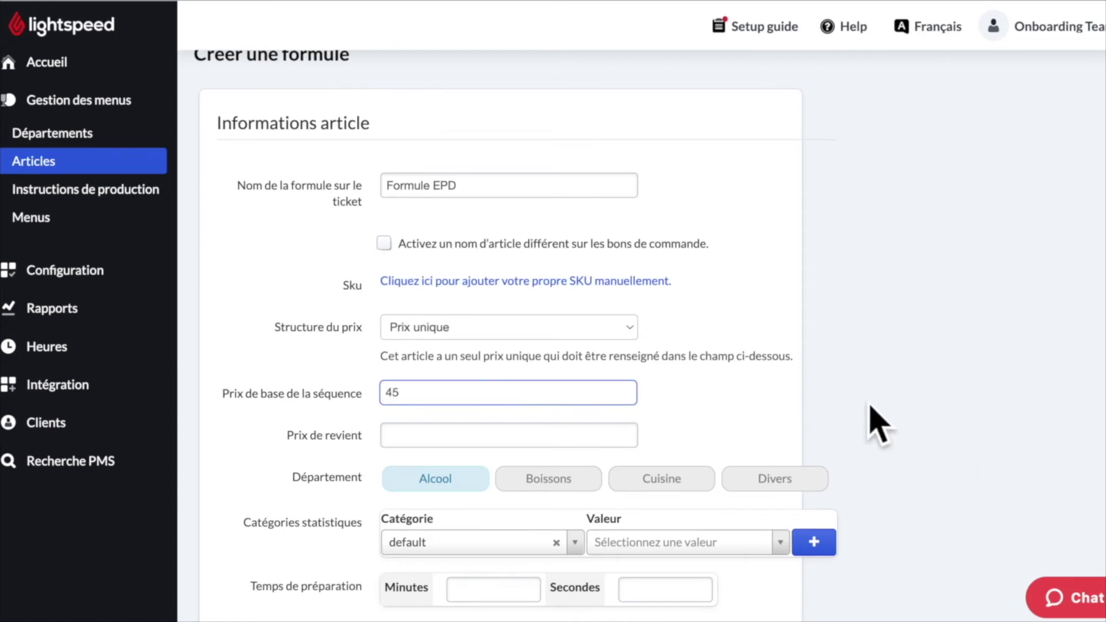
pyautogui.scroll(-2, 864, 420)
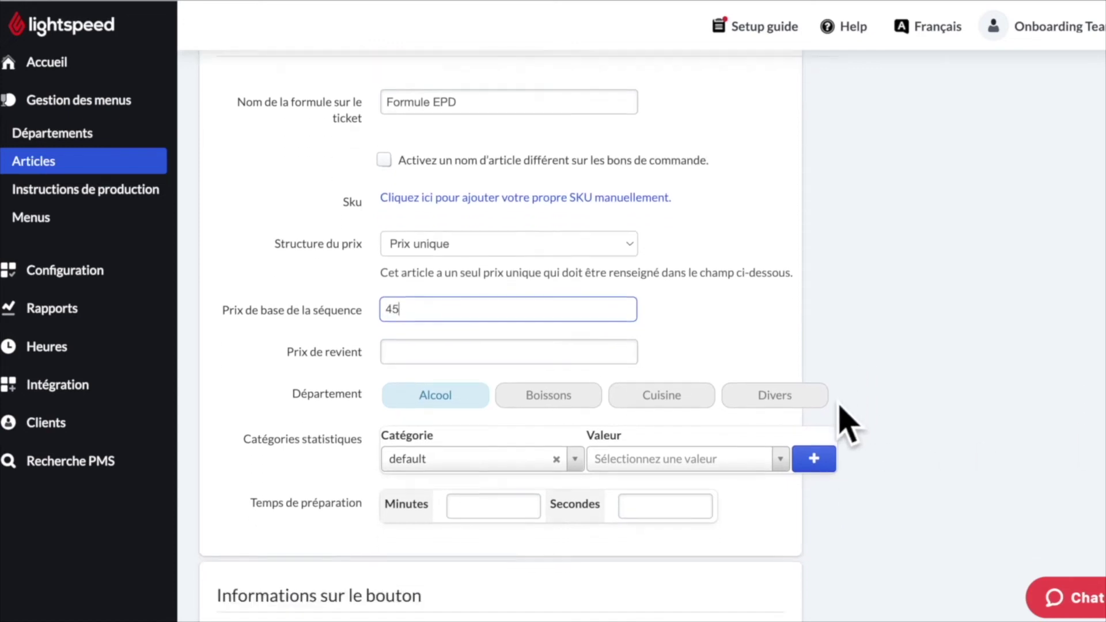
pyautogui.click(691, 407)
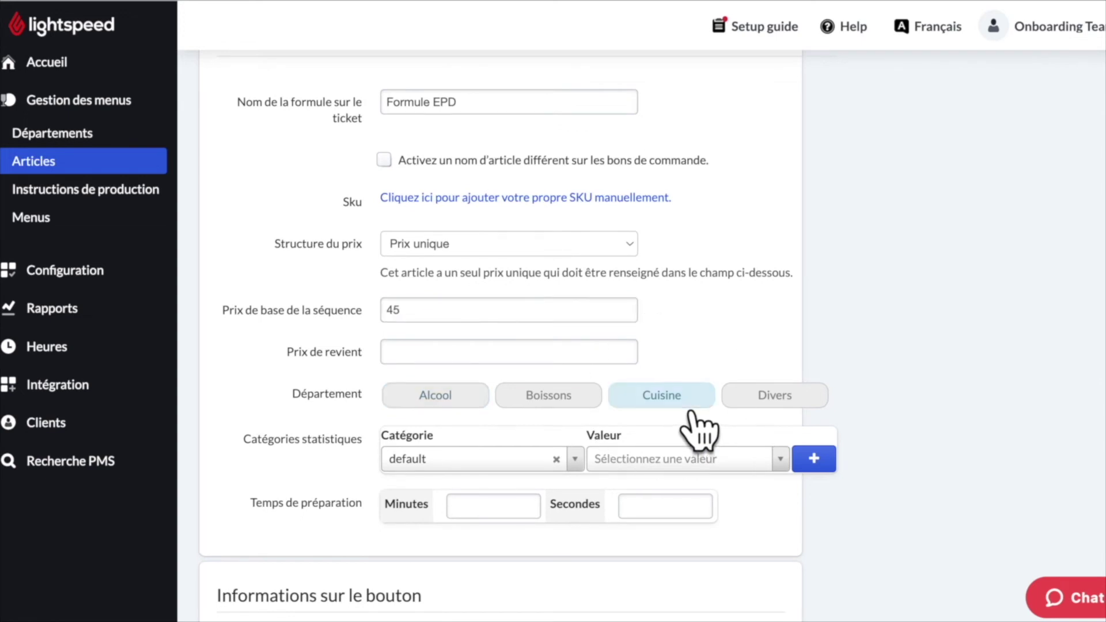
# Give the formule a green button and add it to the Carte menu on the Plats main screen
pyautogui.scroll(-5, 700, 432)
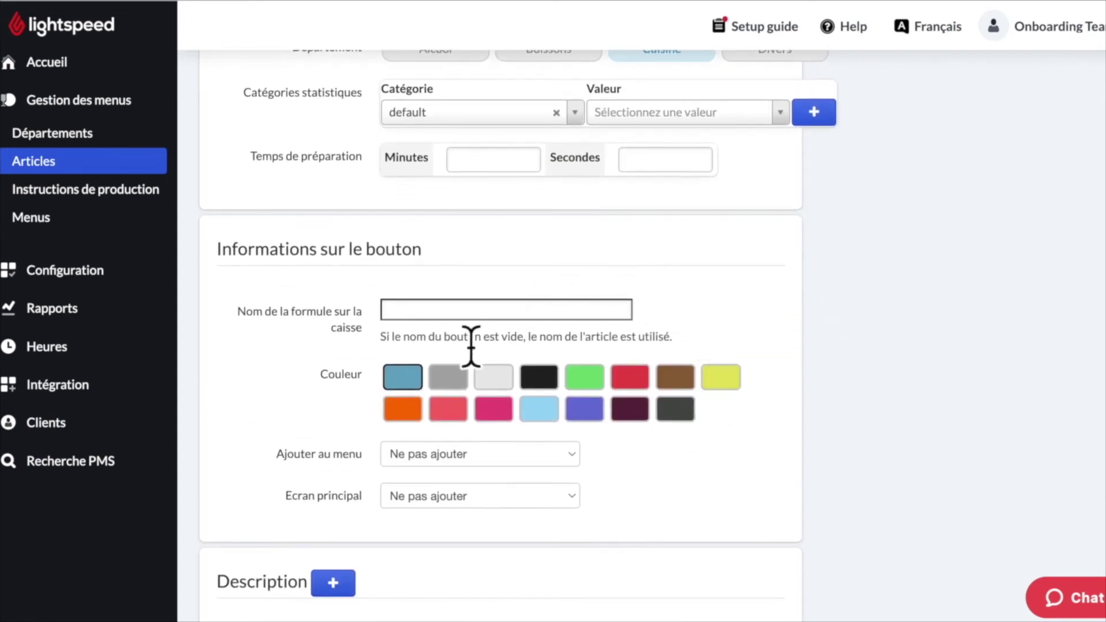
pyautogui.click(590, 381)
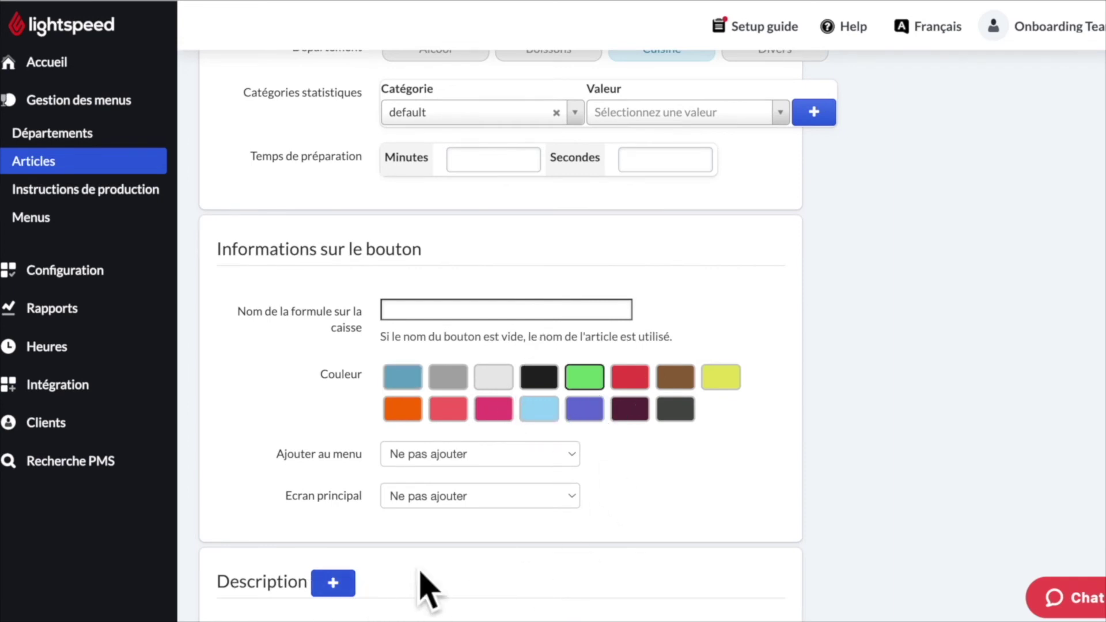
pyautogui.click(514, 464)
pyautogui.click(517, 473)
pyautogui.click(575, 502)
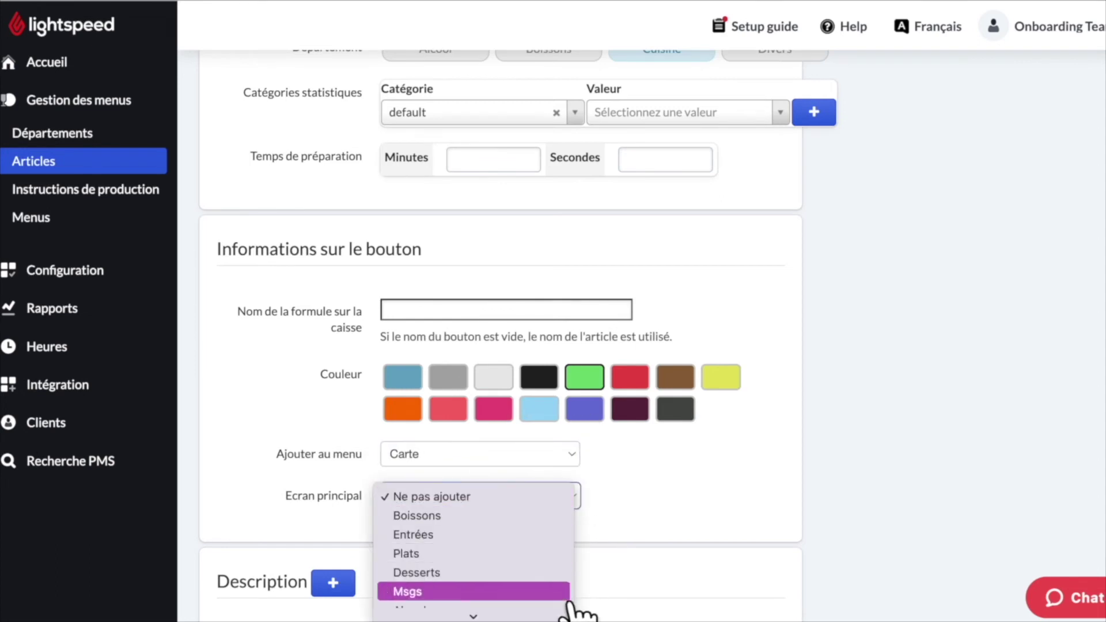
pyautogui.click(563, 560)
pyautogui.scroll(-3, 582, 553)
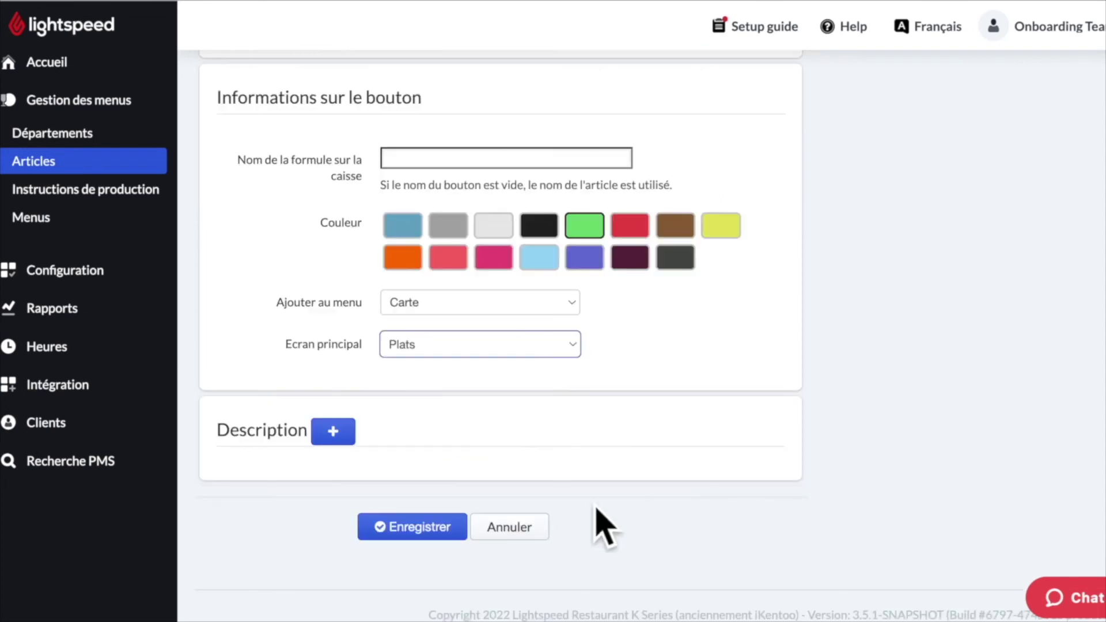
# Save the formule and start a new article group within it, named "Selection entrees"
pyautogui.click(437, 537)
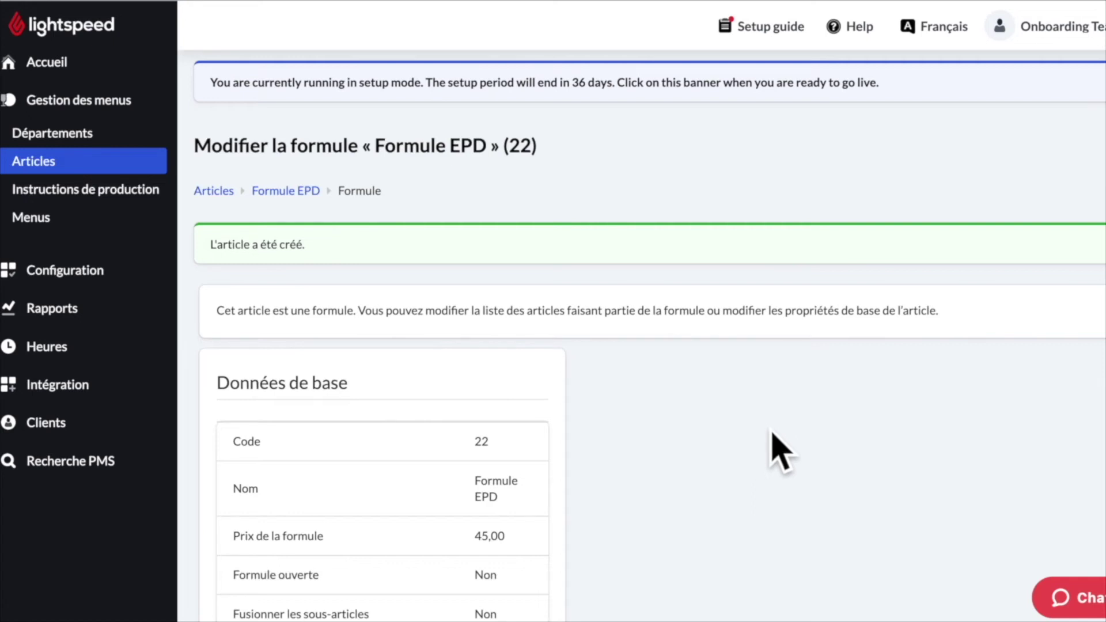
pyautogui.scroll(-7, 769, 455)
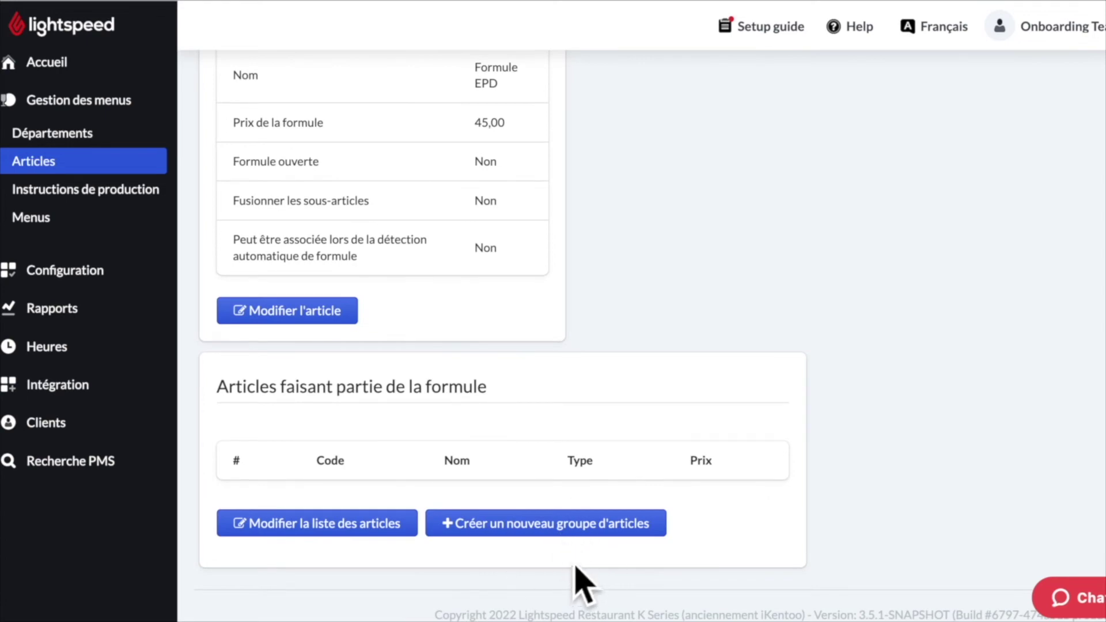
pyautogui.click(582, 528)
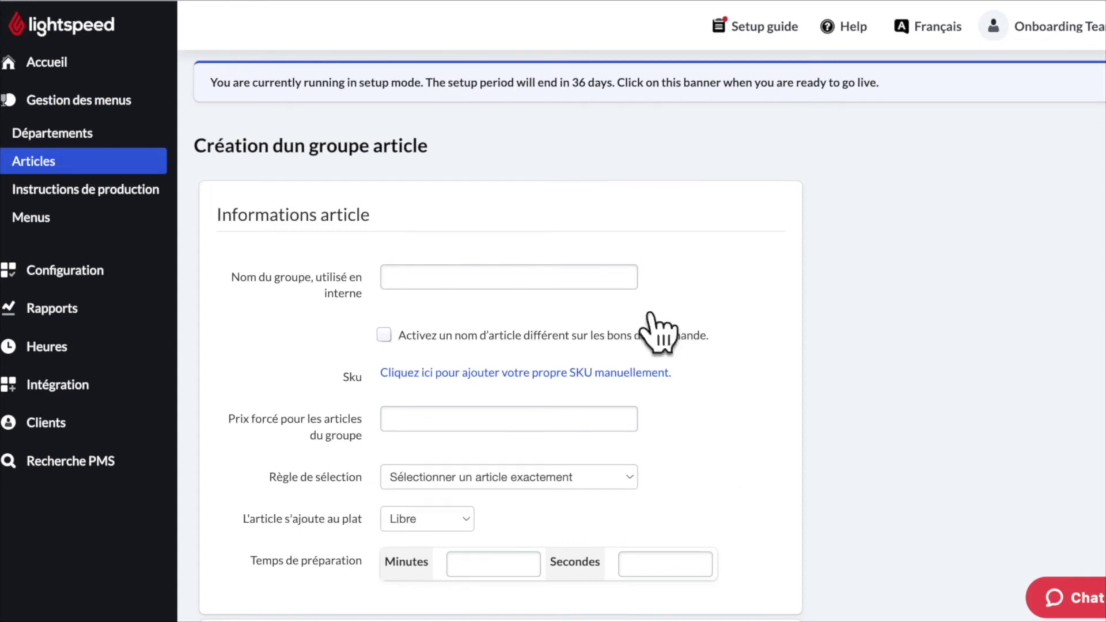
pyautogui.click(590, 281)
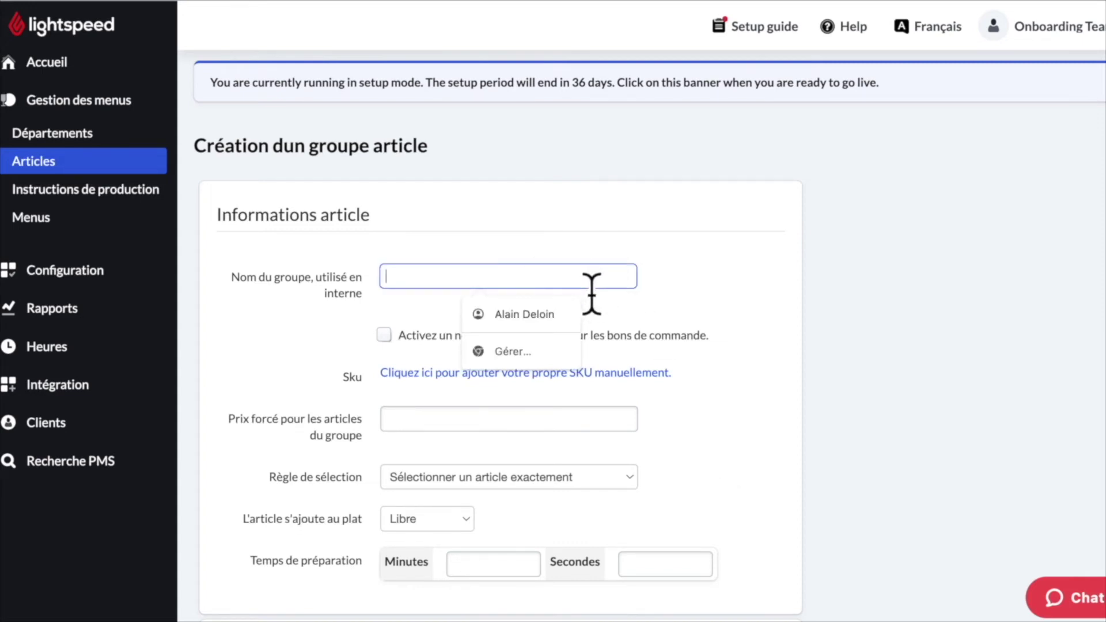
pyautogui.write('Selection entrees')
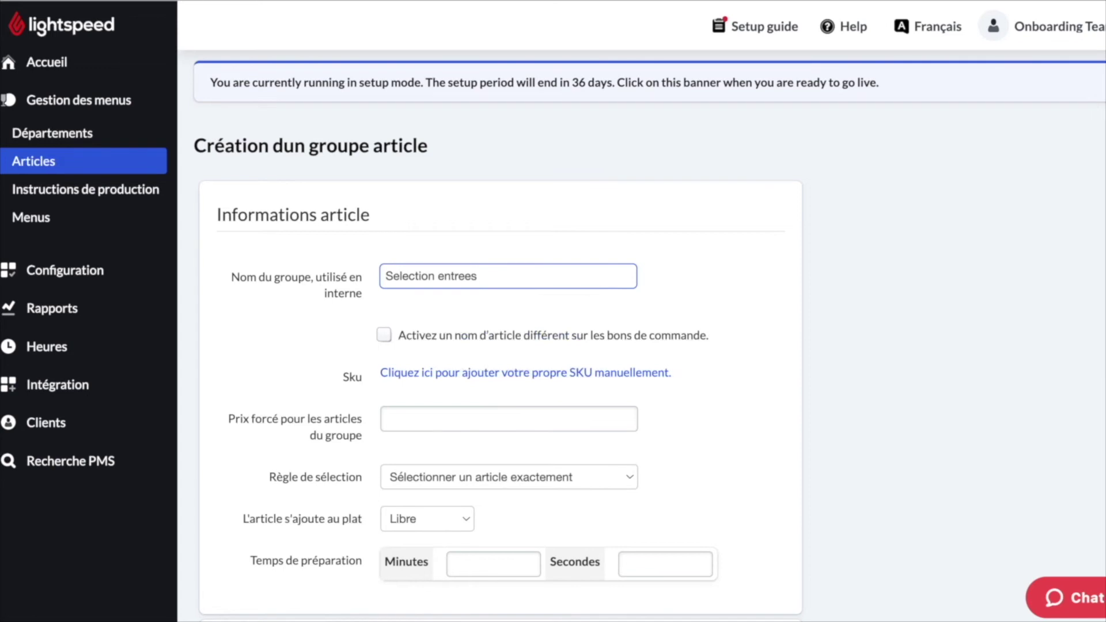
# Set the group's forced article price to 0 and its selection rule to "Sélectionner un article exactement"
pyautogui.click(503, 431)
pyautogui.write('0')
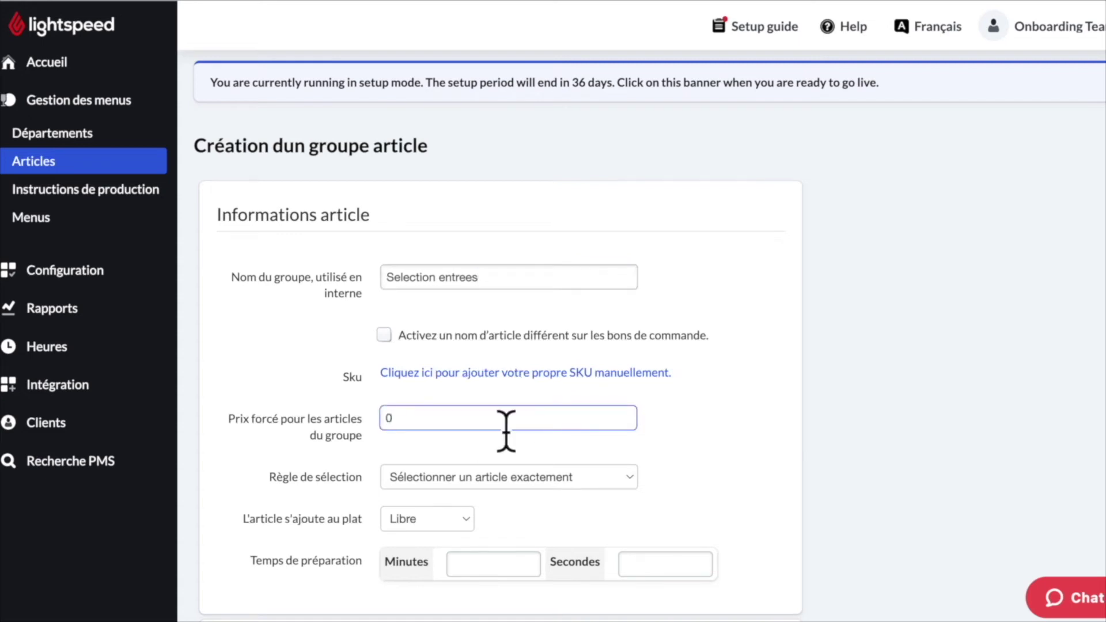
pyautogui.scroll(-1, 508, 431)
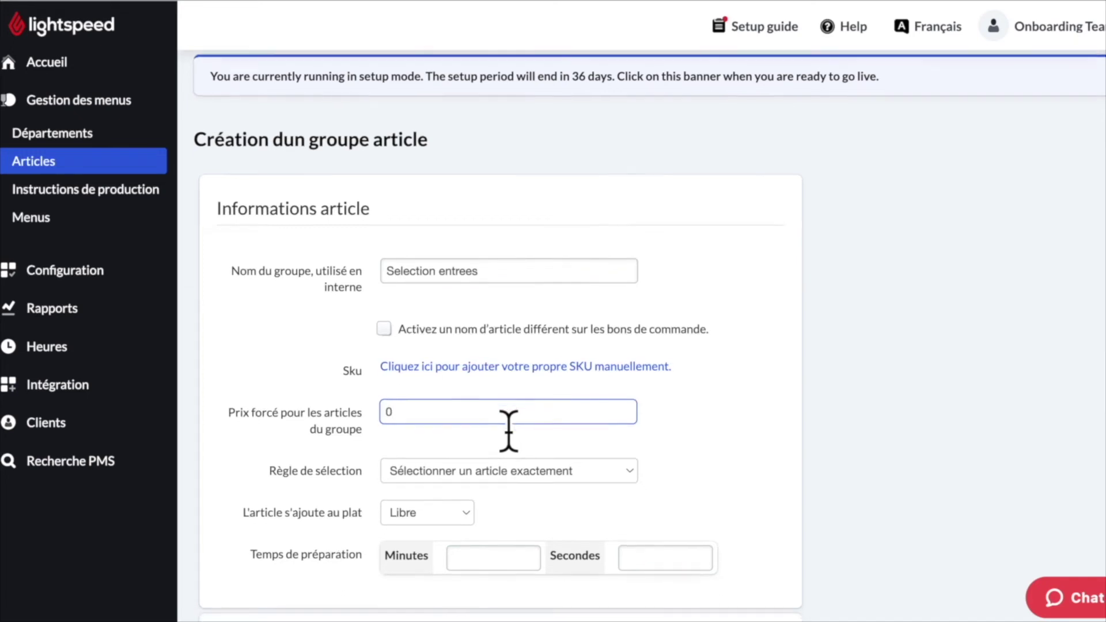
pyautogui.scroll(-2, 509, 431)
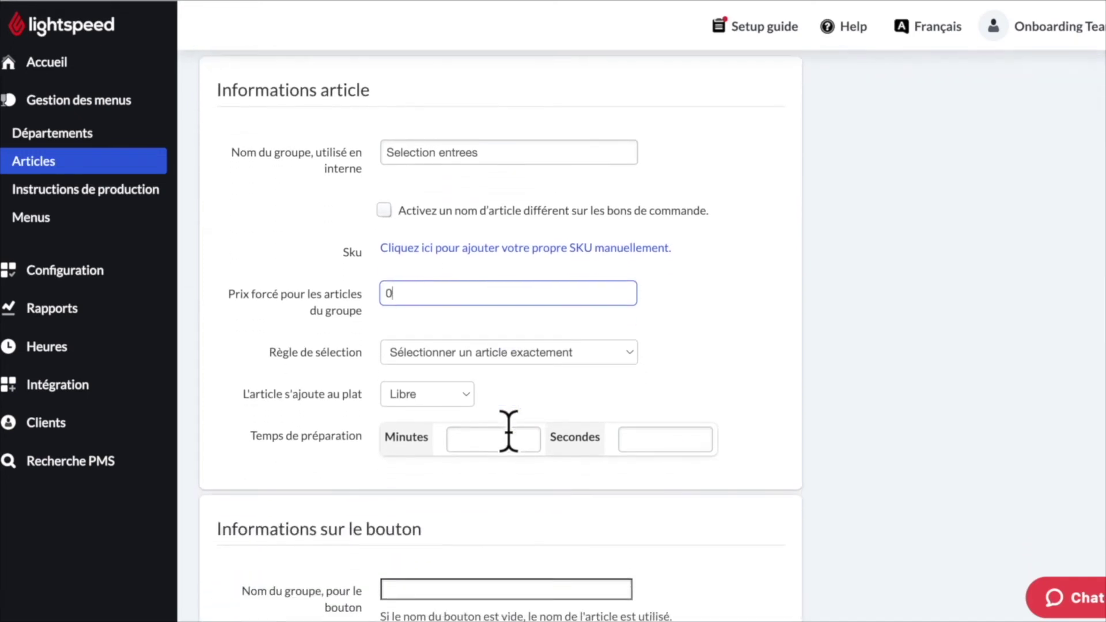
pyautogui.click(650, 369)
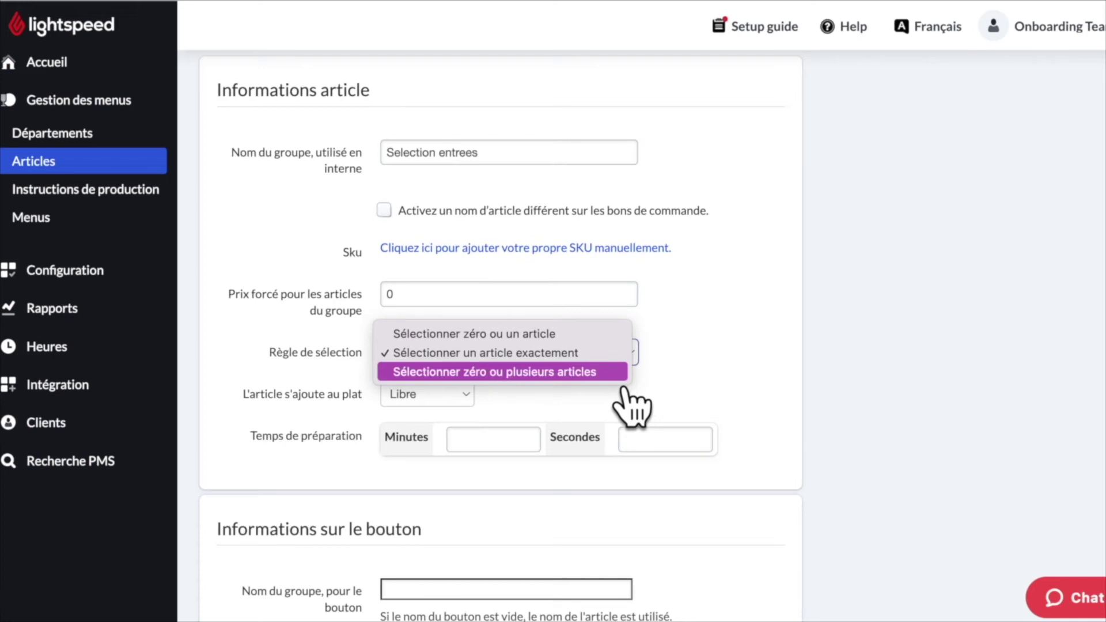
pyautogui.click(567, 359)
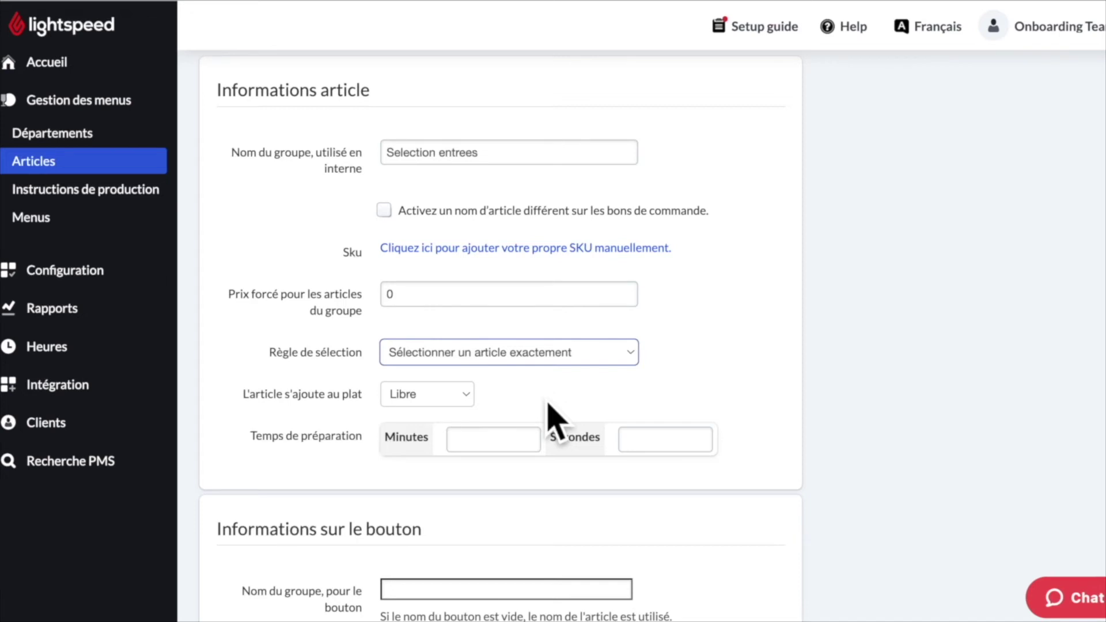
# Assign the group's articles to the 1er plat course and save the group
pyautogui.click(482, 408)
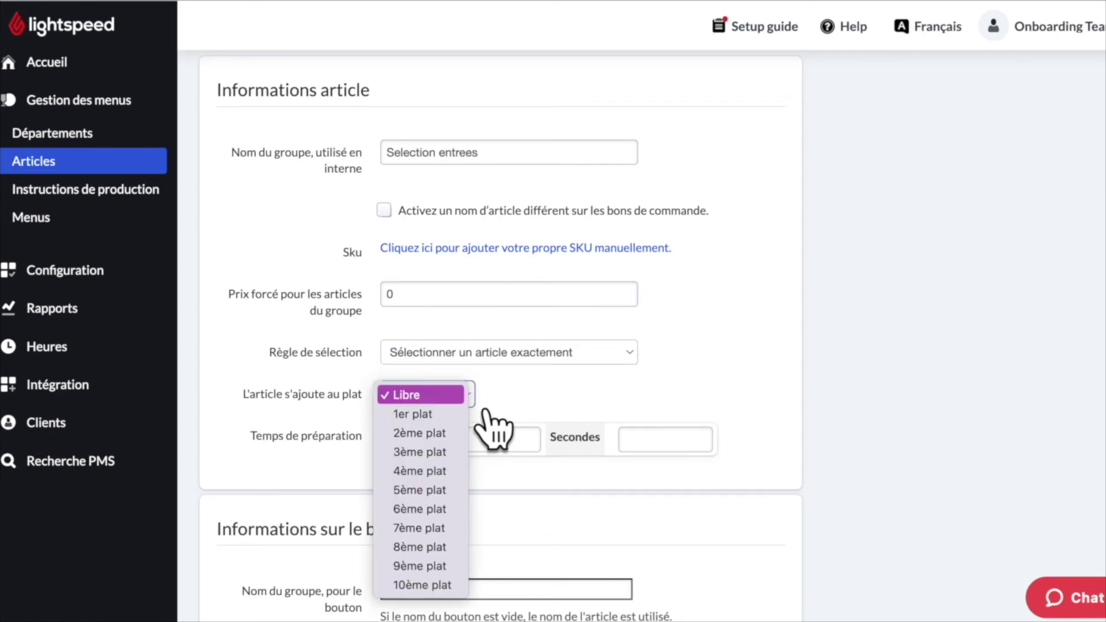
pyautogui.press('Down')
pyautogui.press('Return')
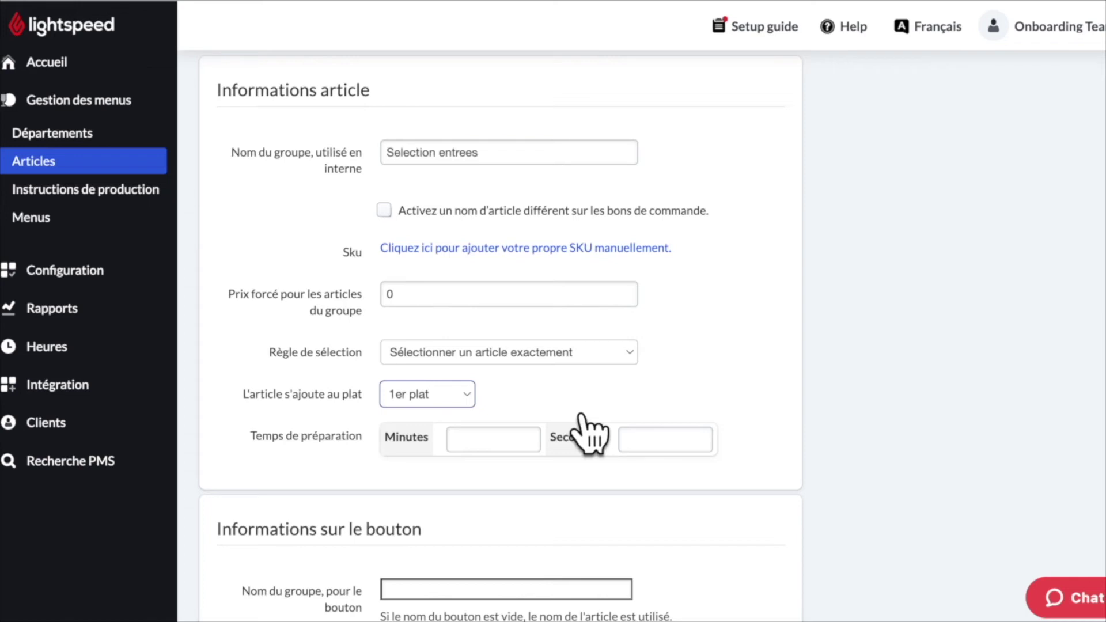
pyautogui.scroll(-5, 582, 414)
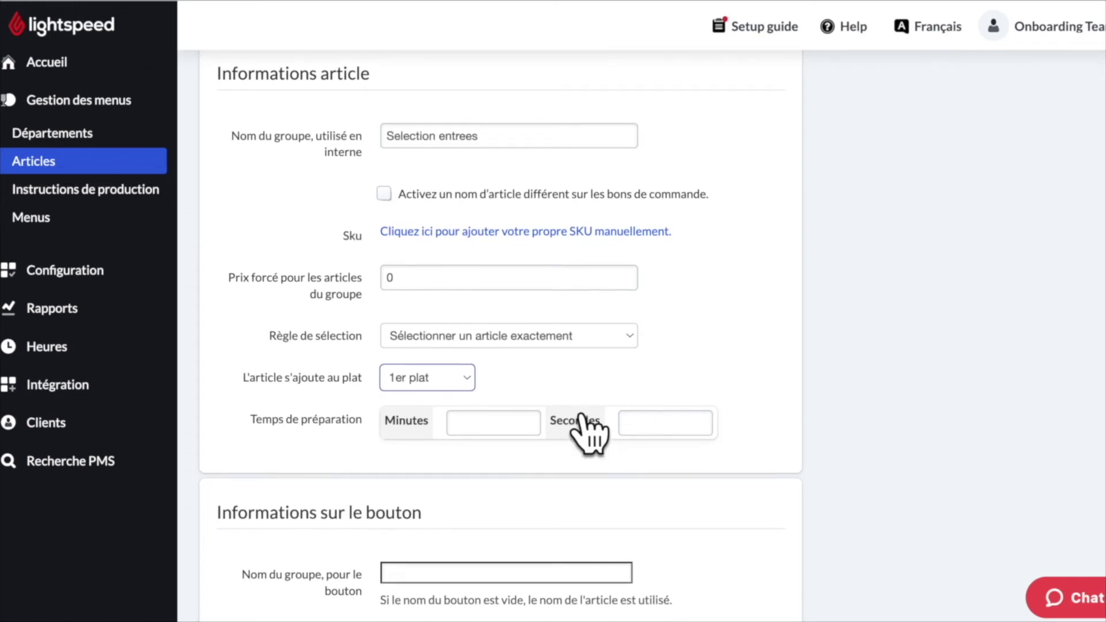
pyautogui.scroll(-2, 576, 424)
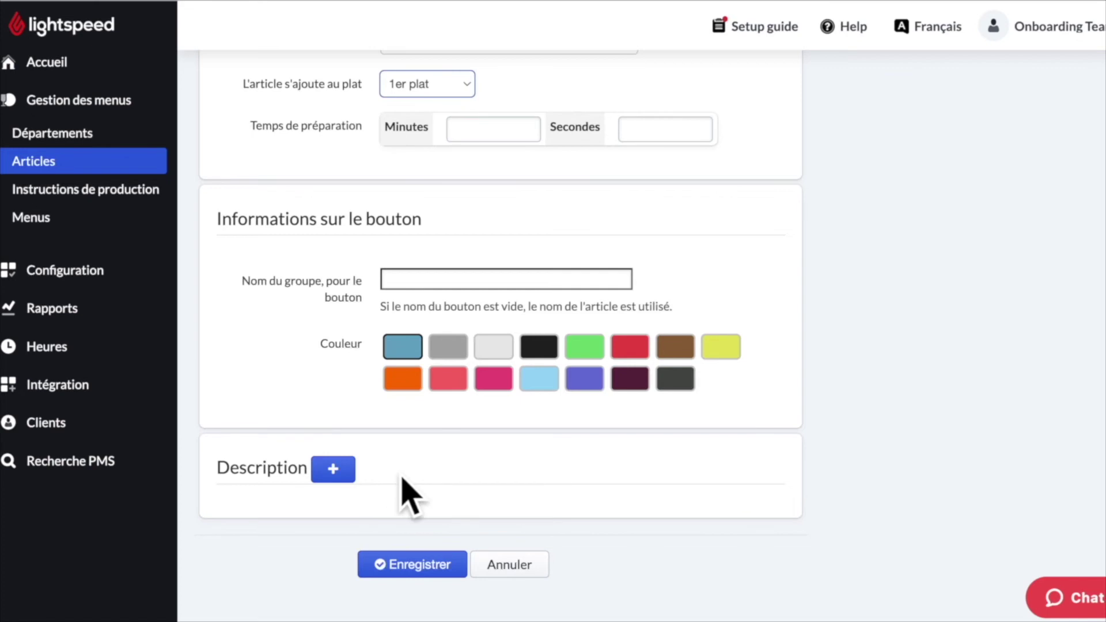
pyautogui.click(429, 580)
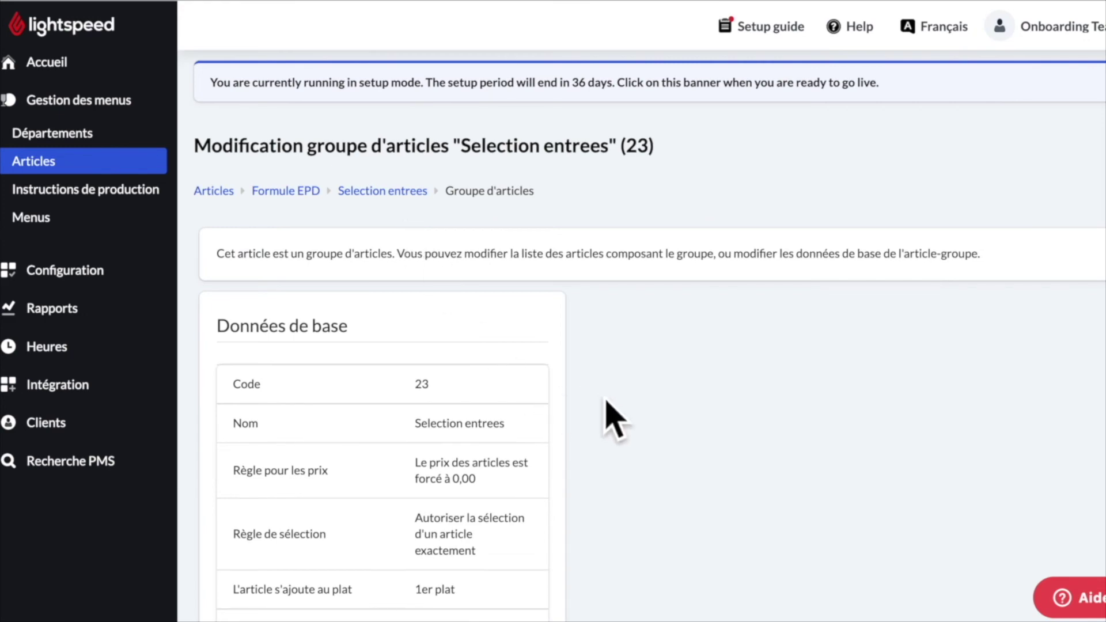
# Open the Selection entrees article list for editing and add Entrée 1 to it
pyautogui.scroll(-4, 606, 399)
pyautogui.scroll(-2, 607, 397)
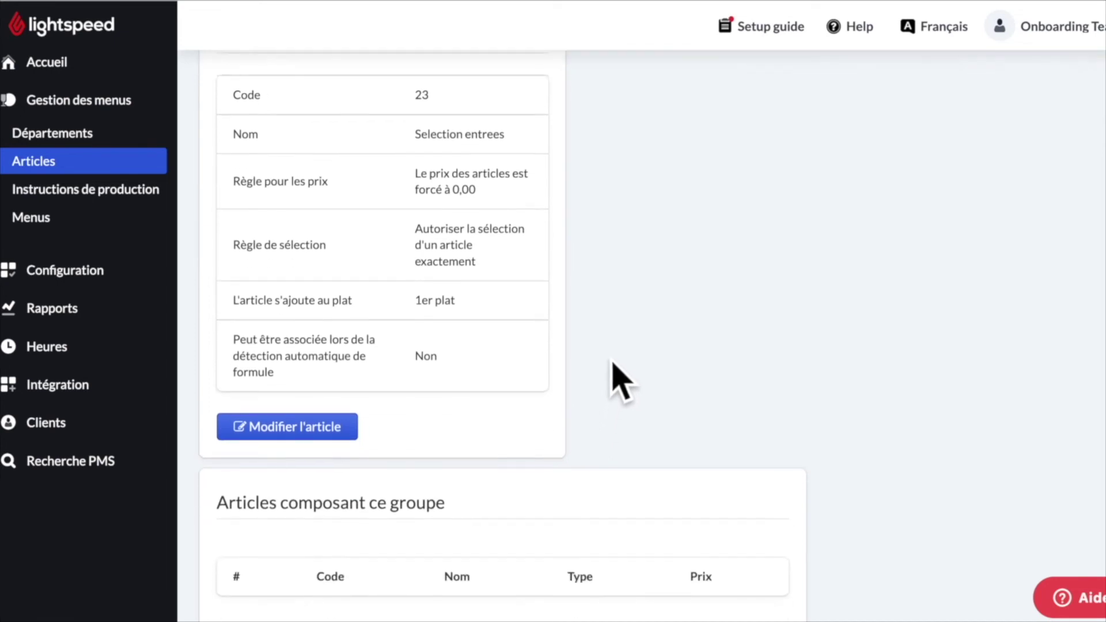
pyautogui.scroll(-2, 612, 365)
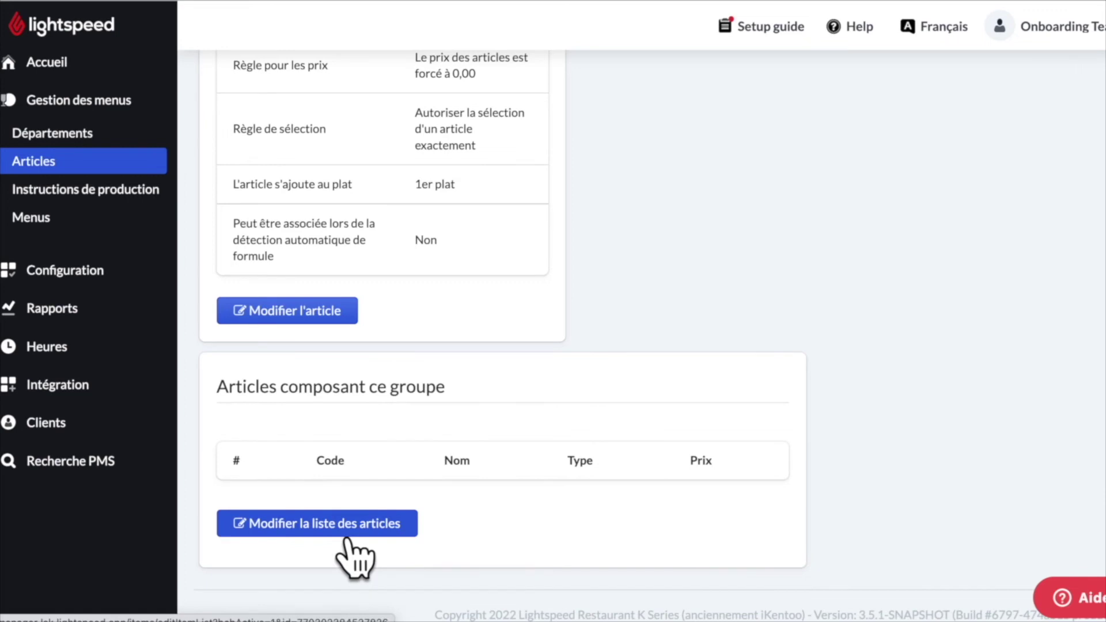
pyautogui.click(346, 535)
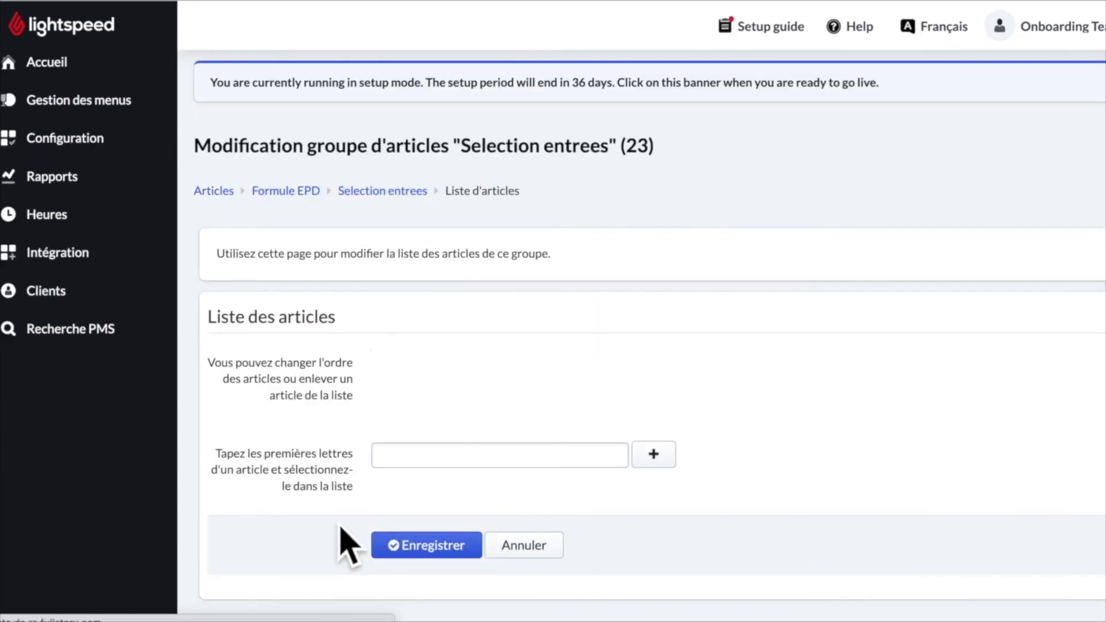
pyautogui.click(427, 458)
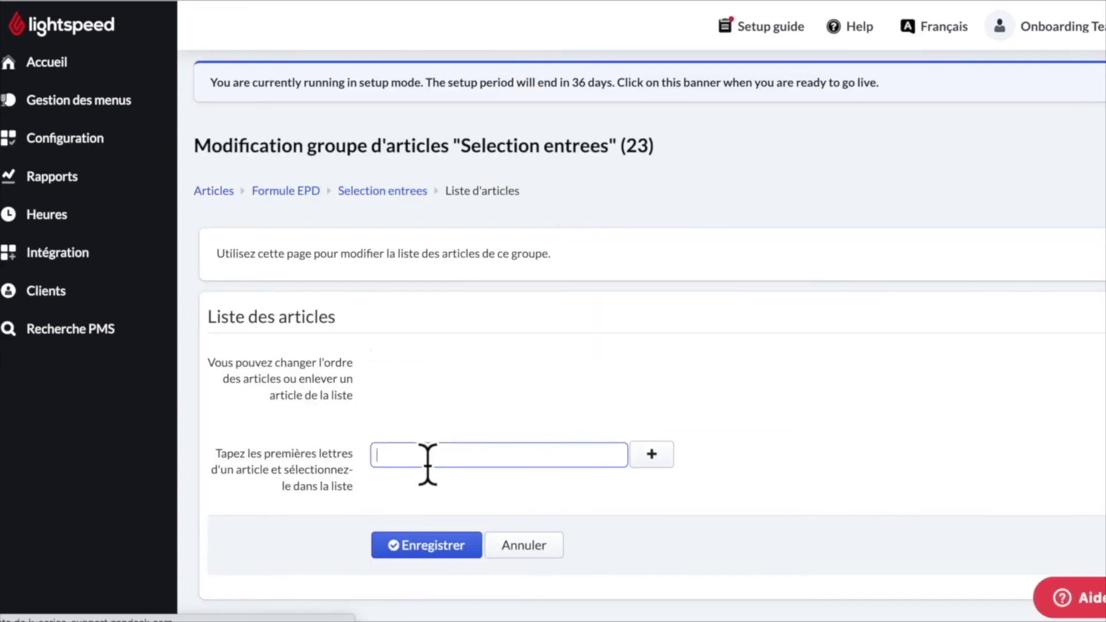
pyautogui.write('entre')
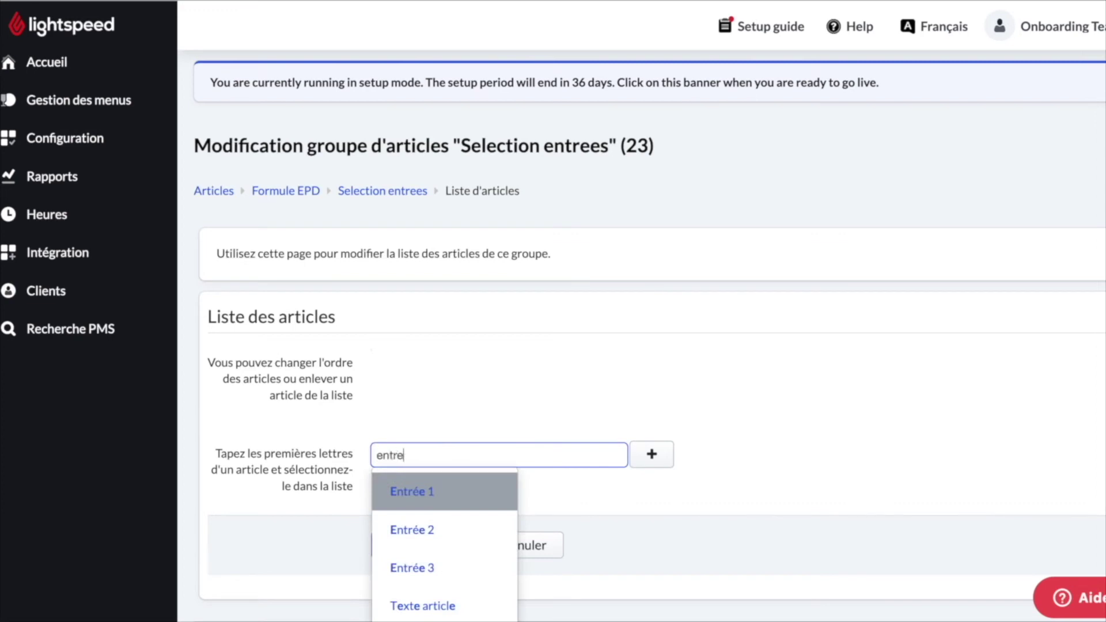
pyautogui.press('BackSpace')
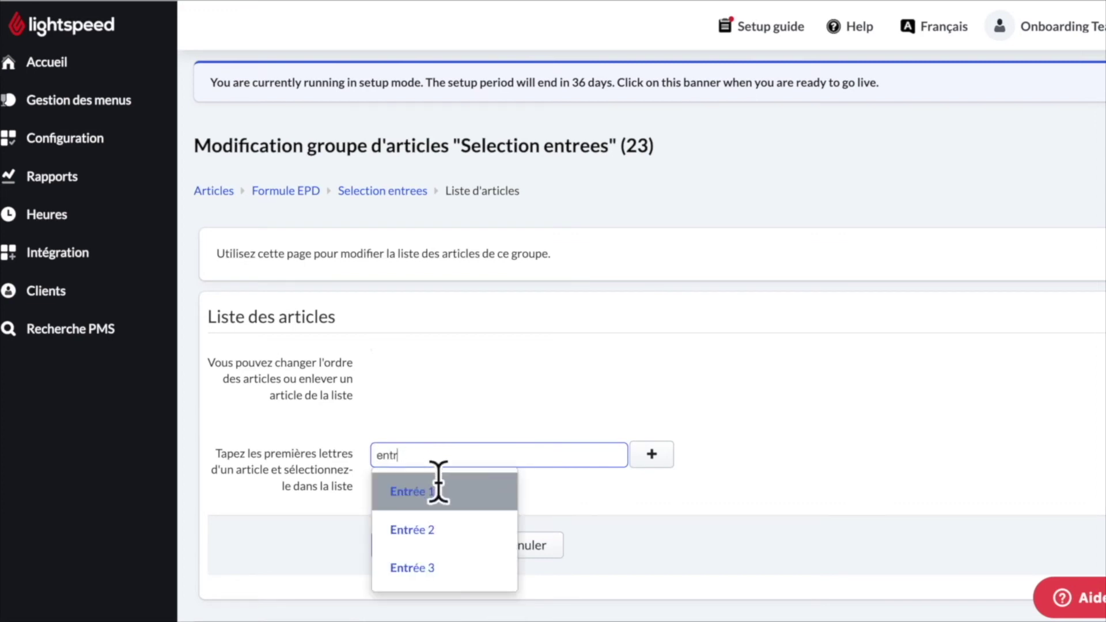
pyautogui.click(448, 508)
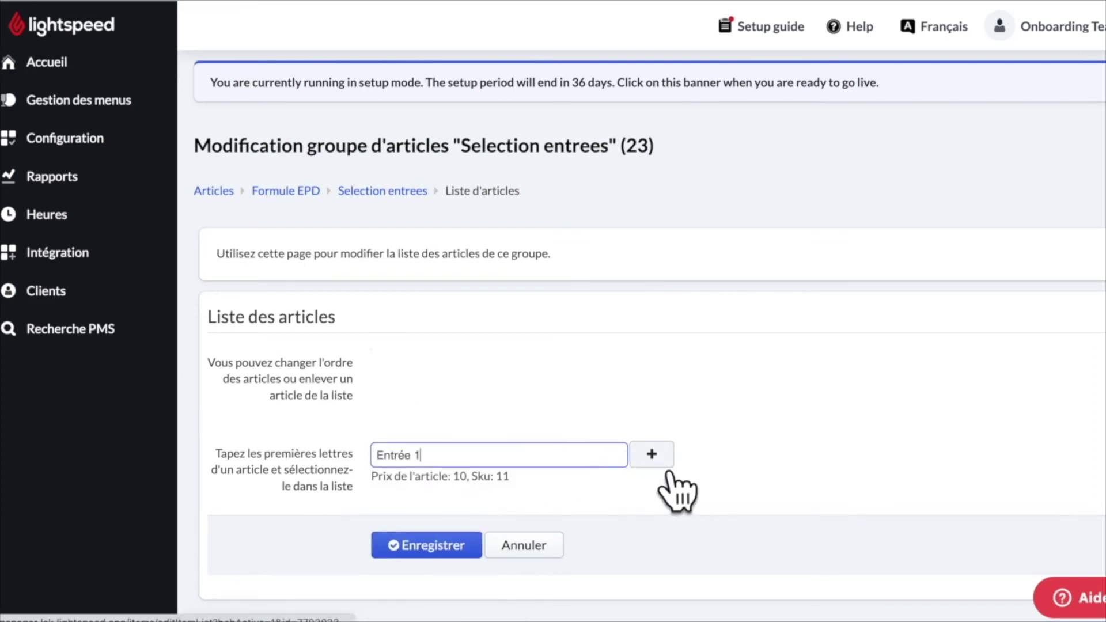
pyautogui.click(668, 469)
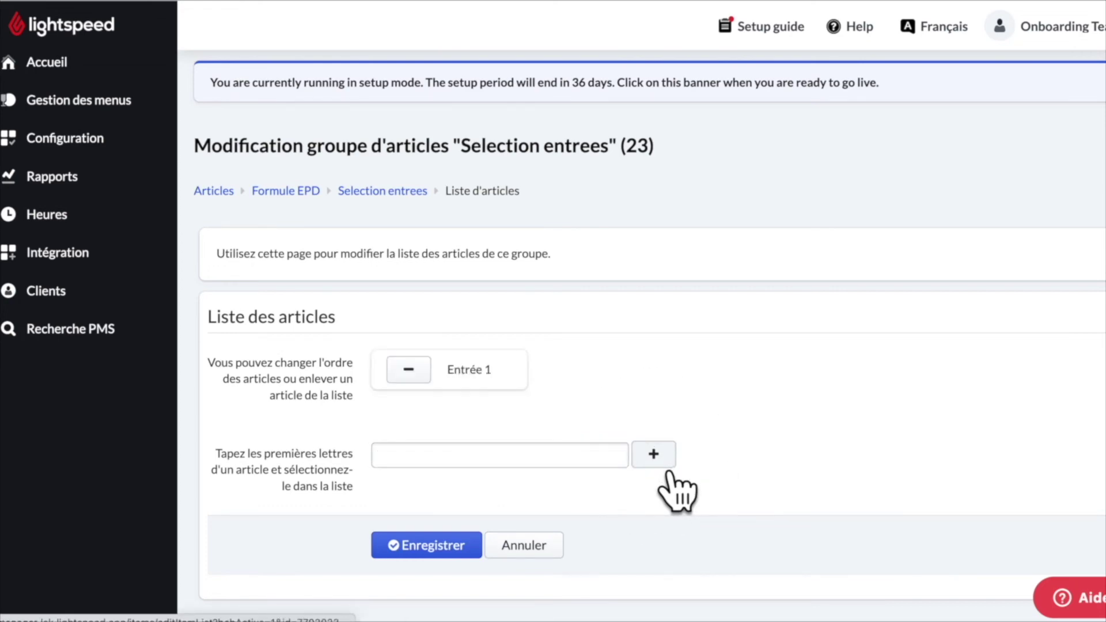
# Add Entrée 2 and Entrée 3 to the group's article list
pyautogui.click(471, 461)
pyautogui.write('ent')
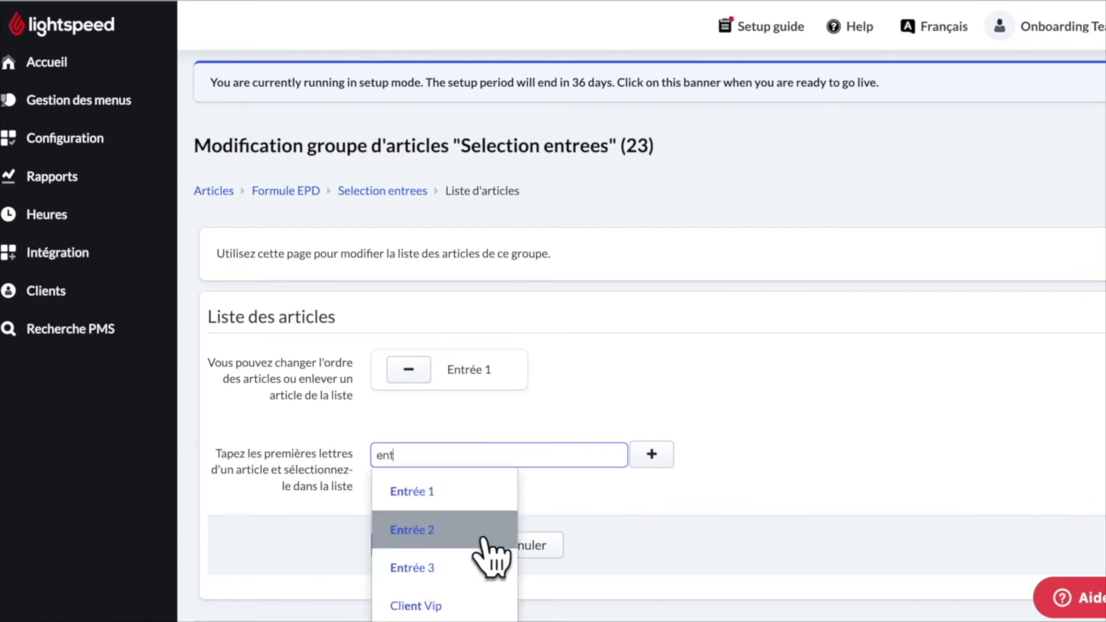
pyautogui.click(483, 541)
pyautogui.click(652, 454)
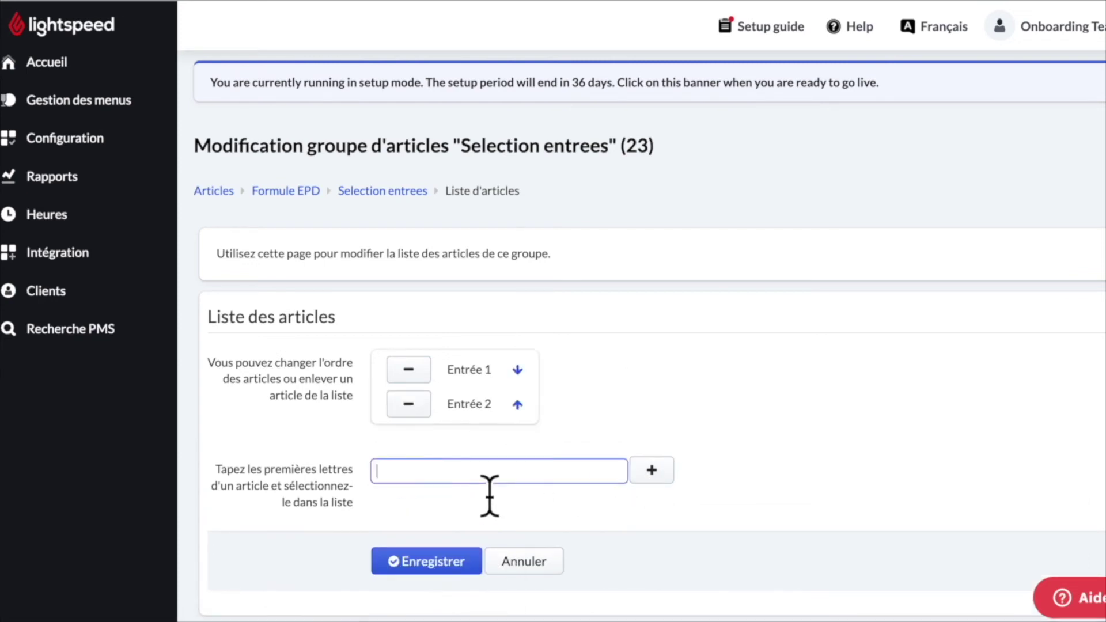
pyautogui.write('entr')
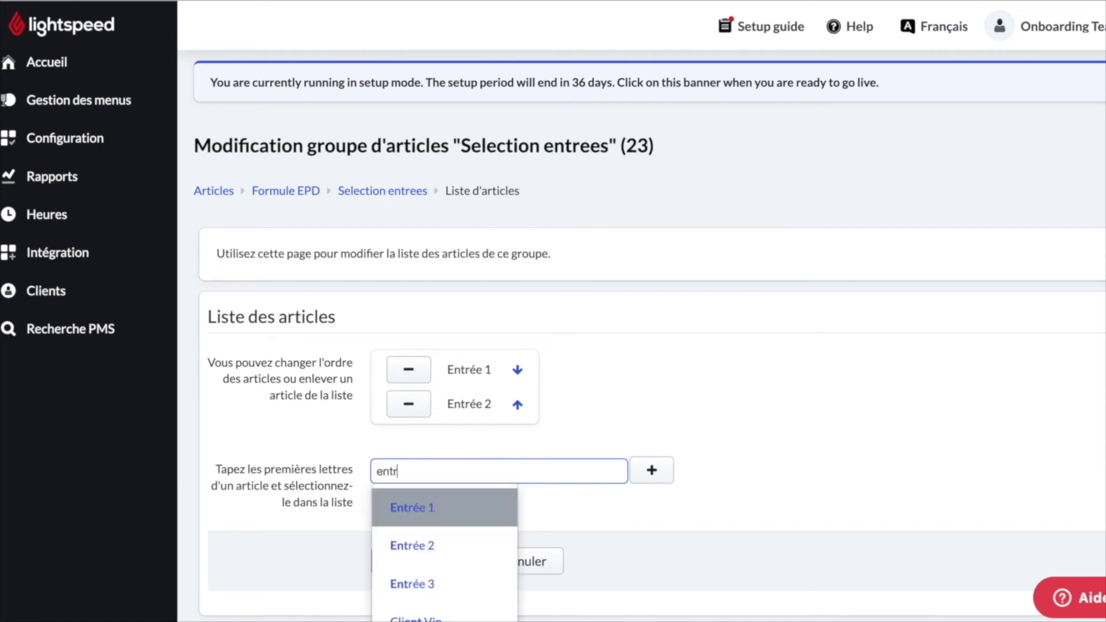
pyautogui.click(490, 585)
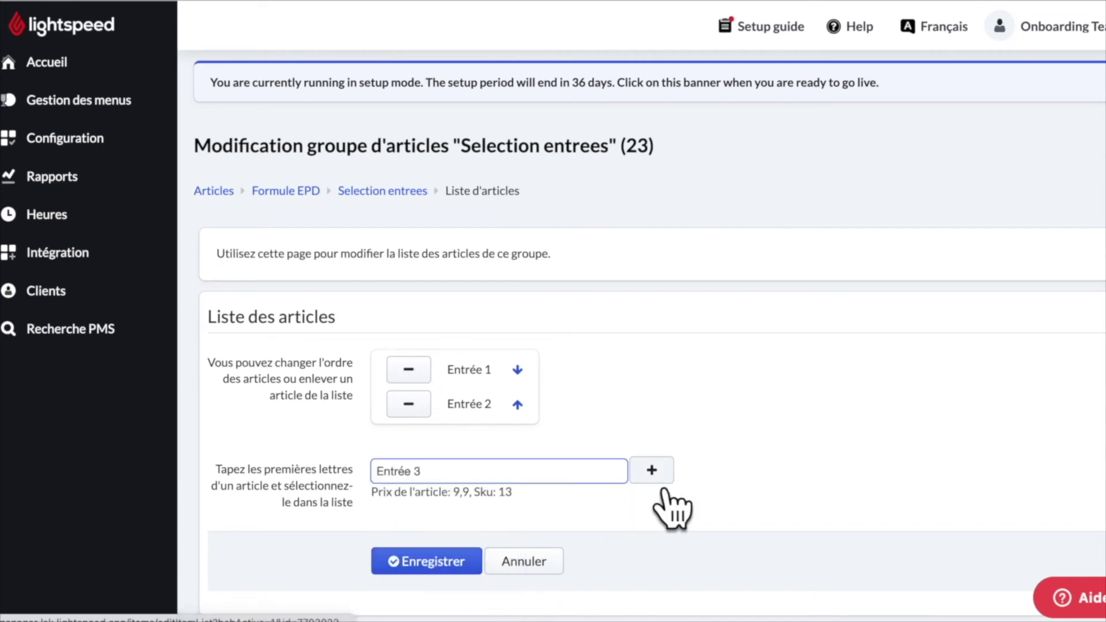
pyautogui.click(655, 476)
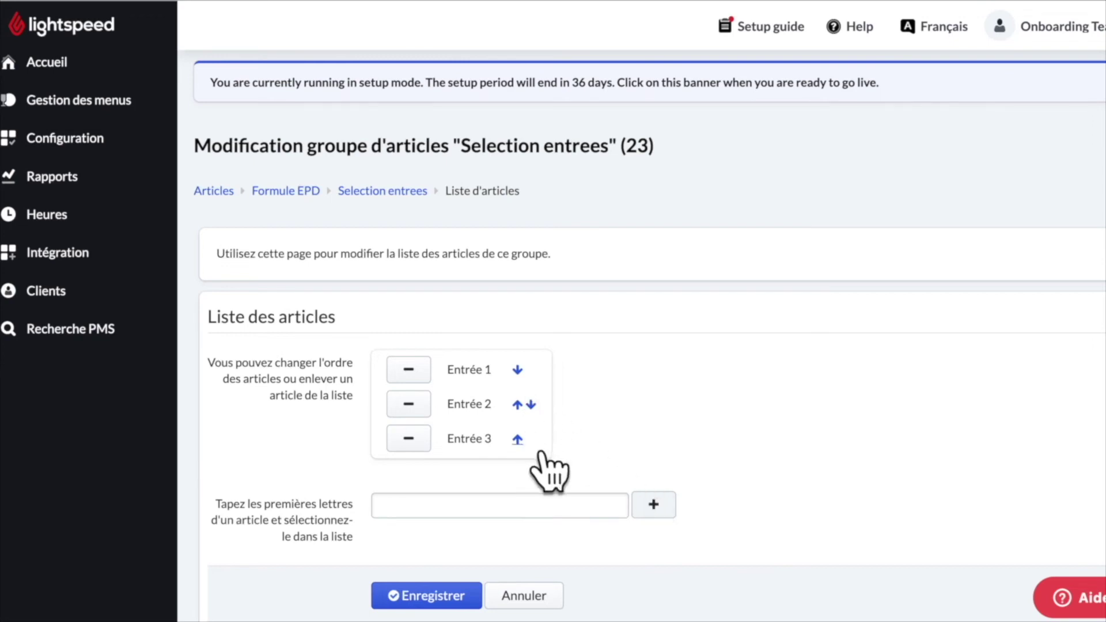
# Save the group's article list in the order Entrée 1, Entrée 2, Entrée 3
pyautogui.click(517, 439)
pyautogui.click(531, 404)
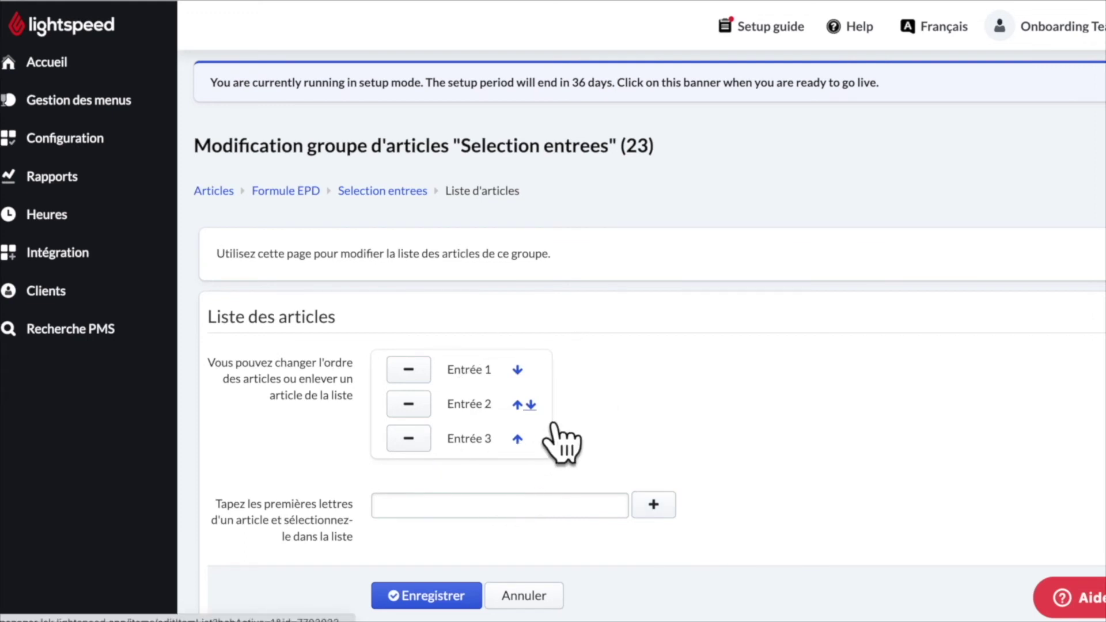
pyautogui.click(461, 608)
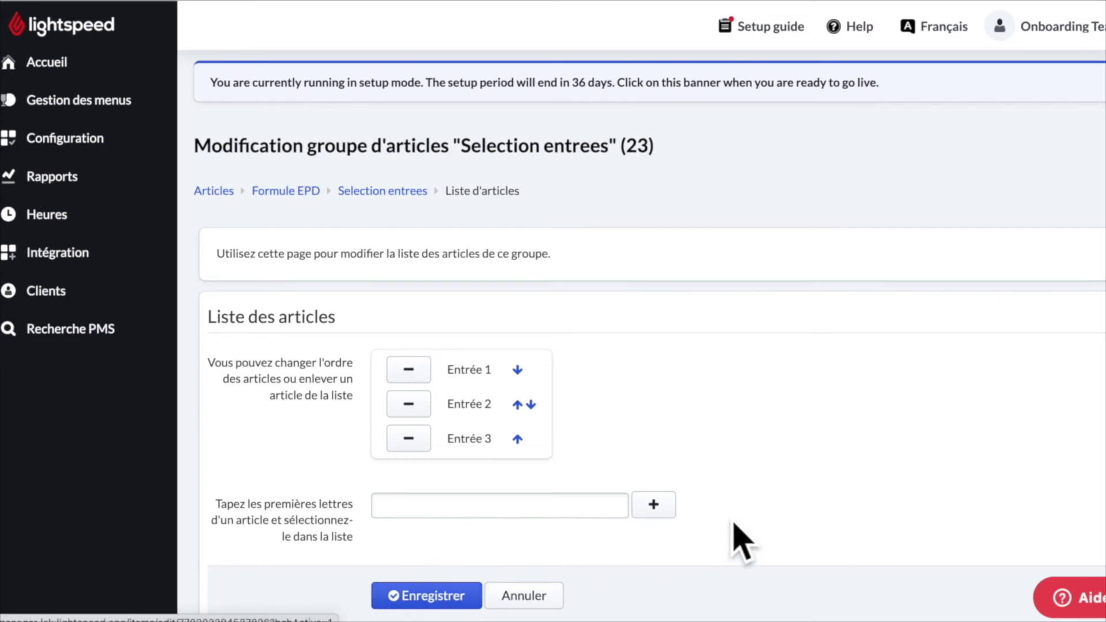
# Review the articles composing the Selection entrees group, and return to Formule EPD to check the articles it contains
pyautogui.scroll(-4, 727, 510)
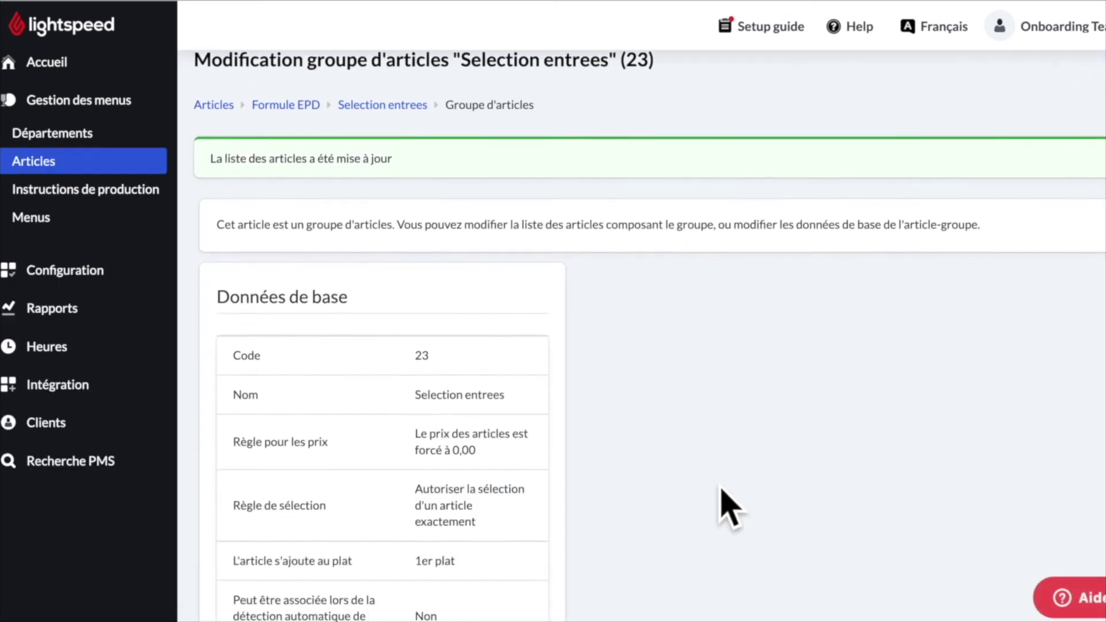
pyautogui.scroll(-6, 727, 509)
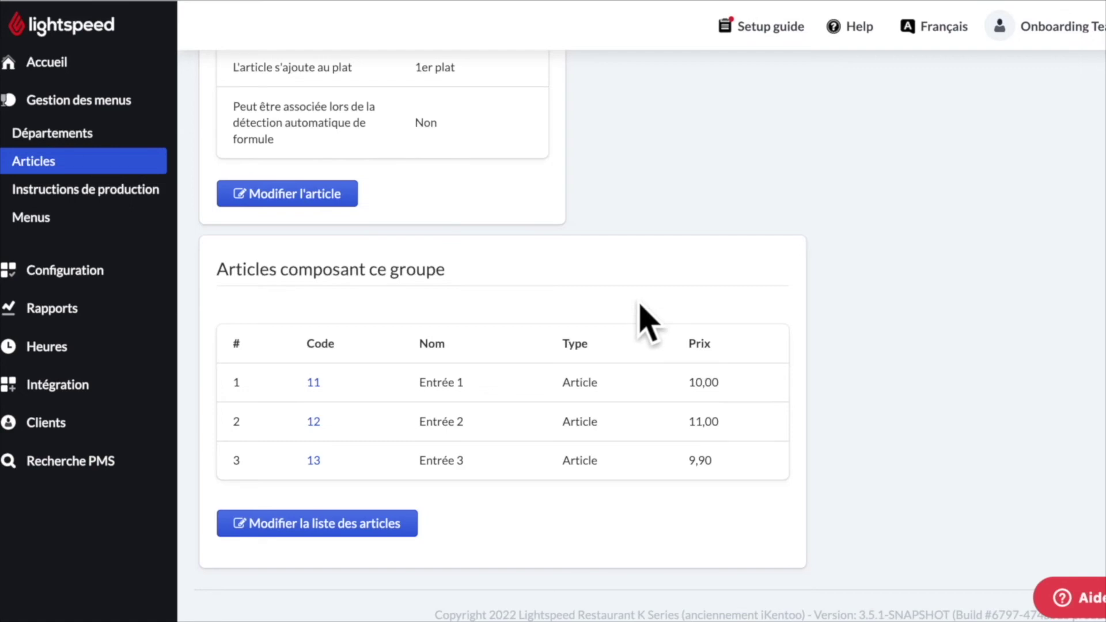
pyautogui.scroll(10, 641, 320)
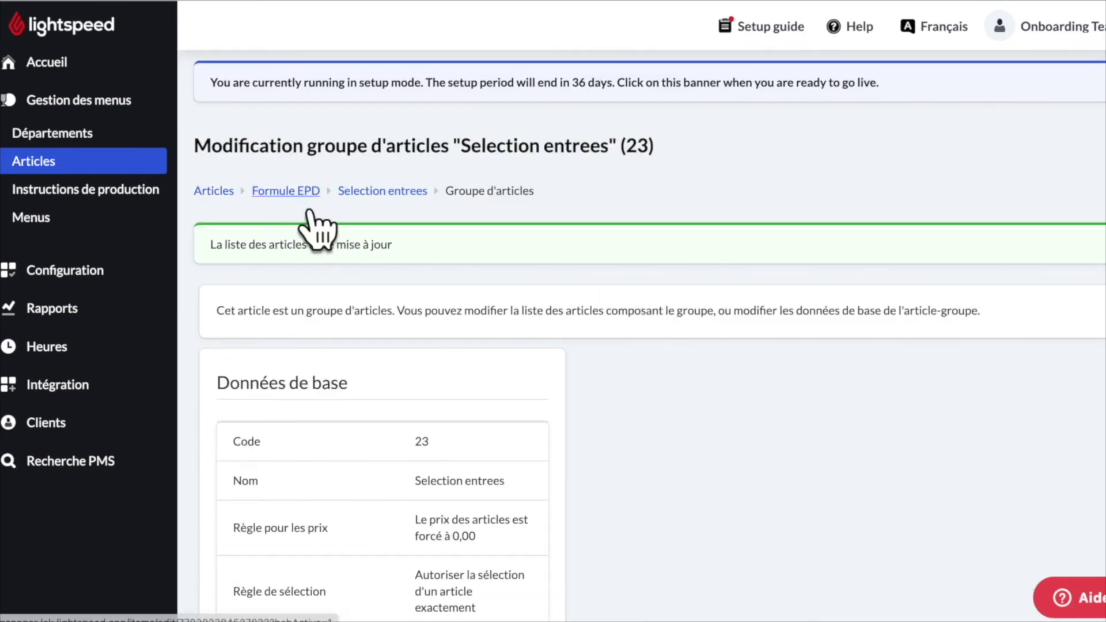
pyautogui.click(309, 210)
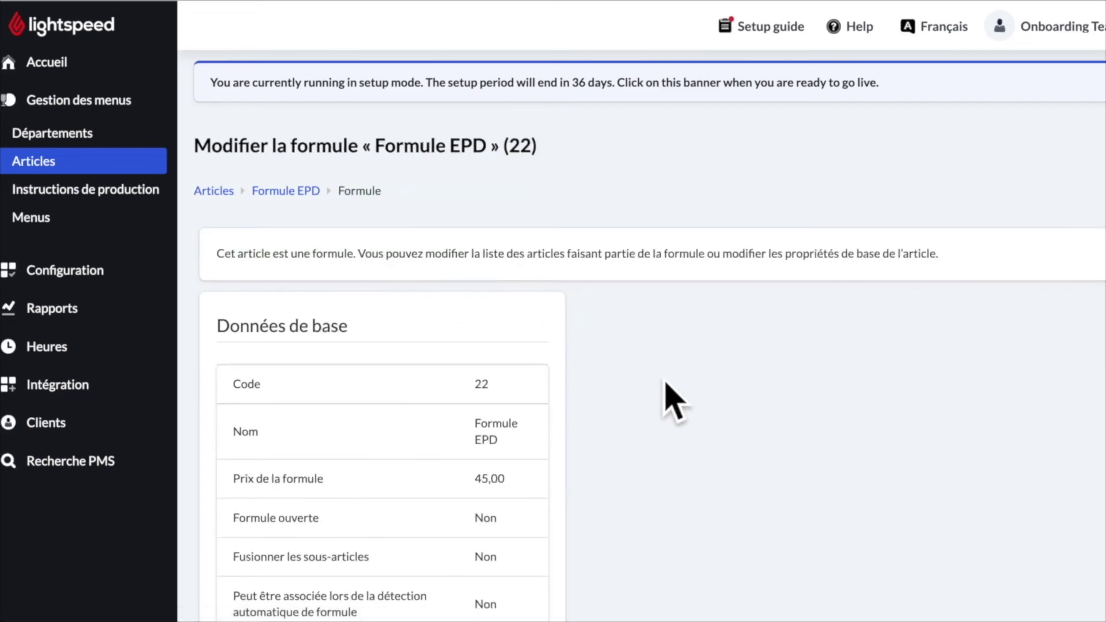
pyautogui.scroll(-9, 661, 395)
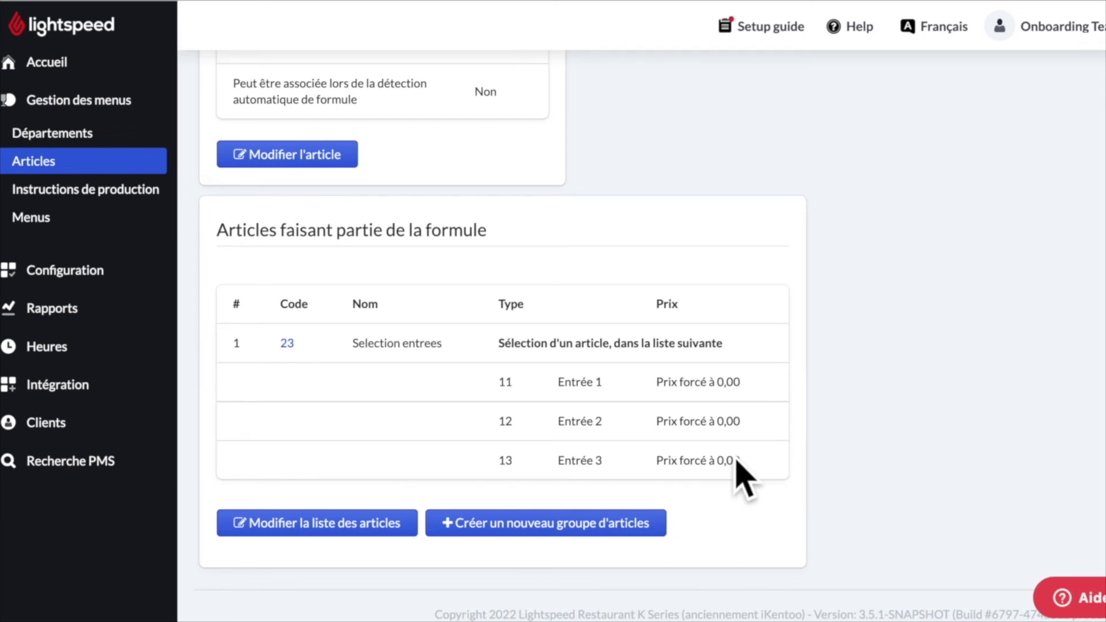
# Review the base data of the Selection entrees group, and return to Formule EPD
pyautogui.click(311, 361)
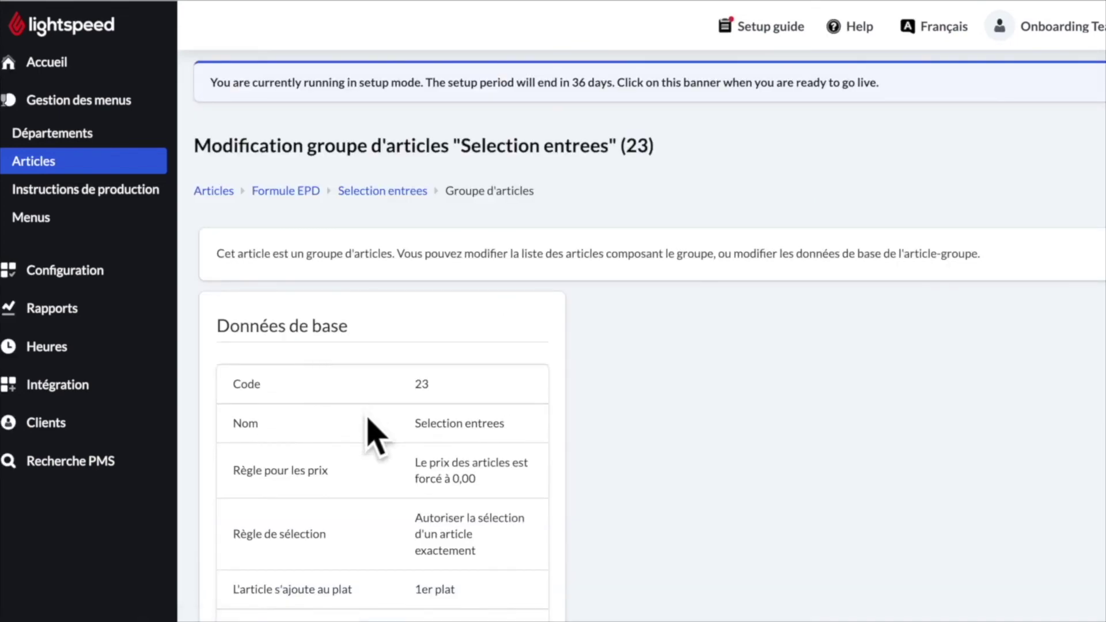
pyautogui.scroll(-5, 369, 433)
pyautogui.hotkey('alt', 'Left')
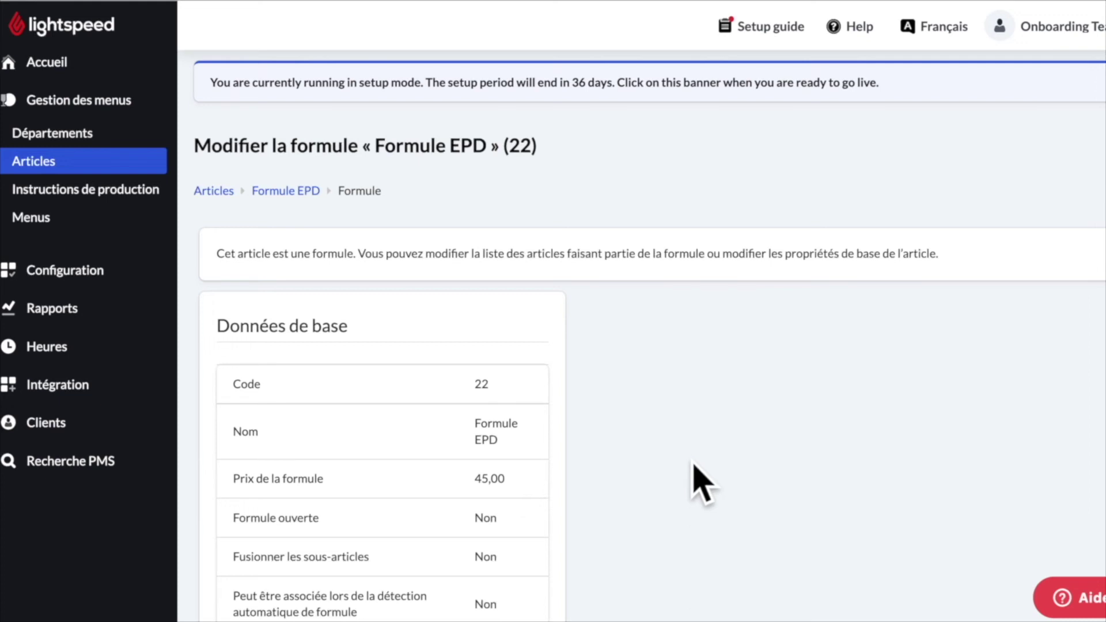
# Open the Formule EPD article list for editing and add the selection plats group to it
pyautogui.scroll(-7, 695, 466)
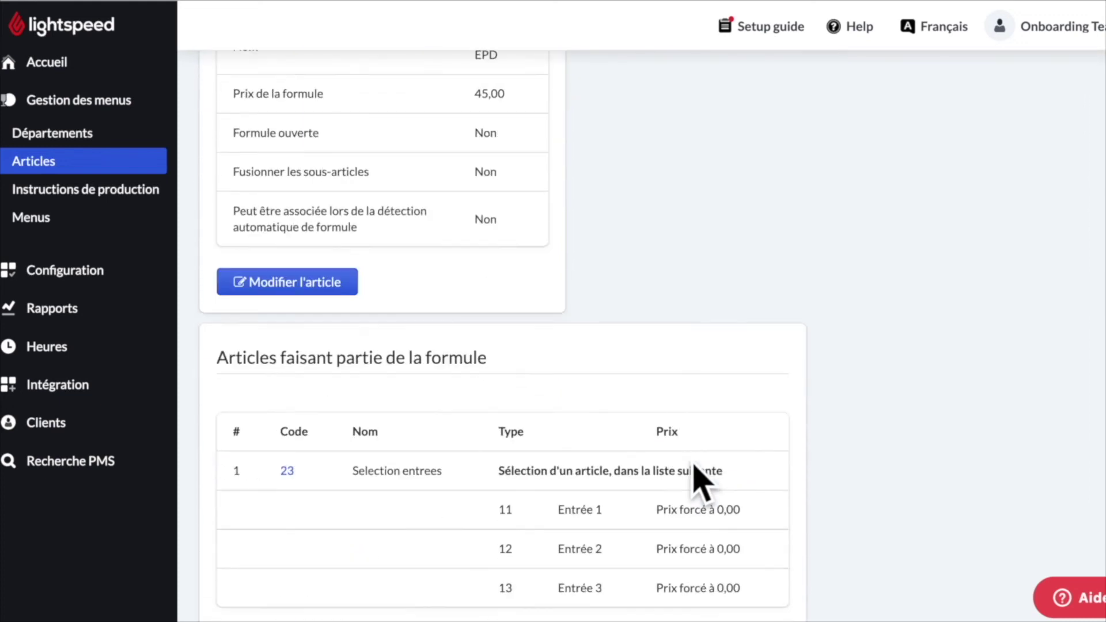
pyautogui.scroll(-2, 714, 489)
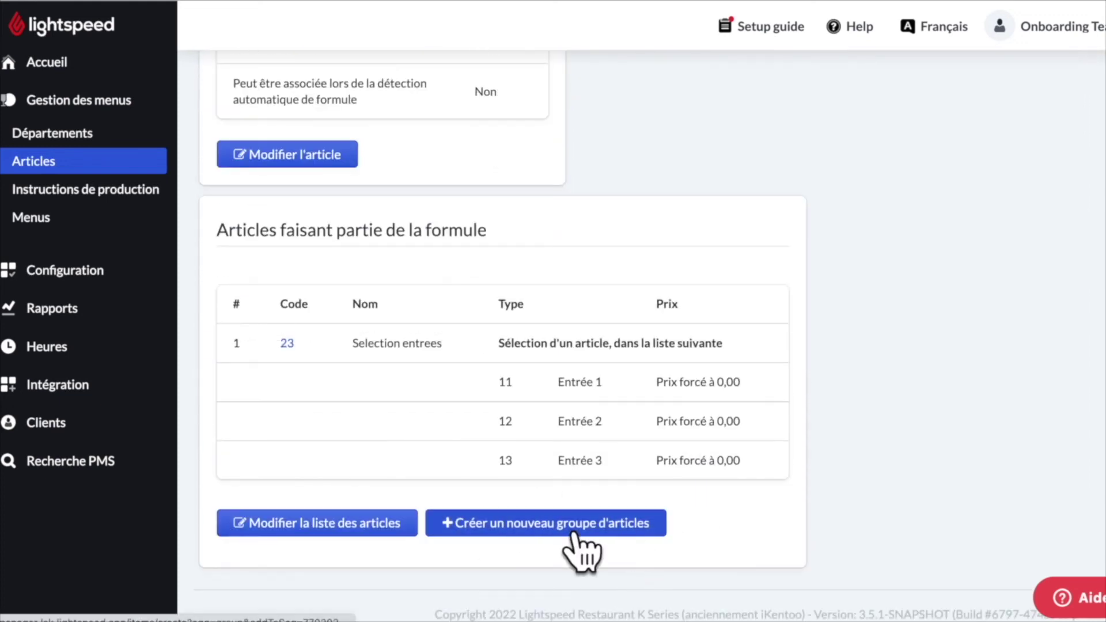
pyautogui.click(355, 537)
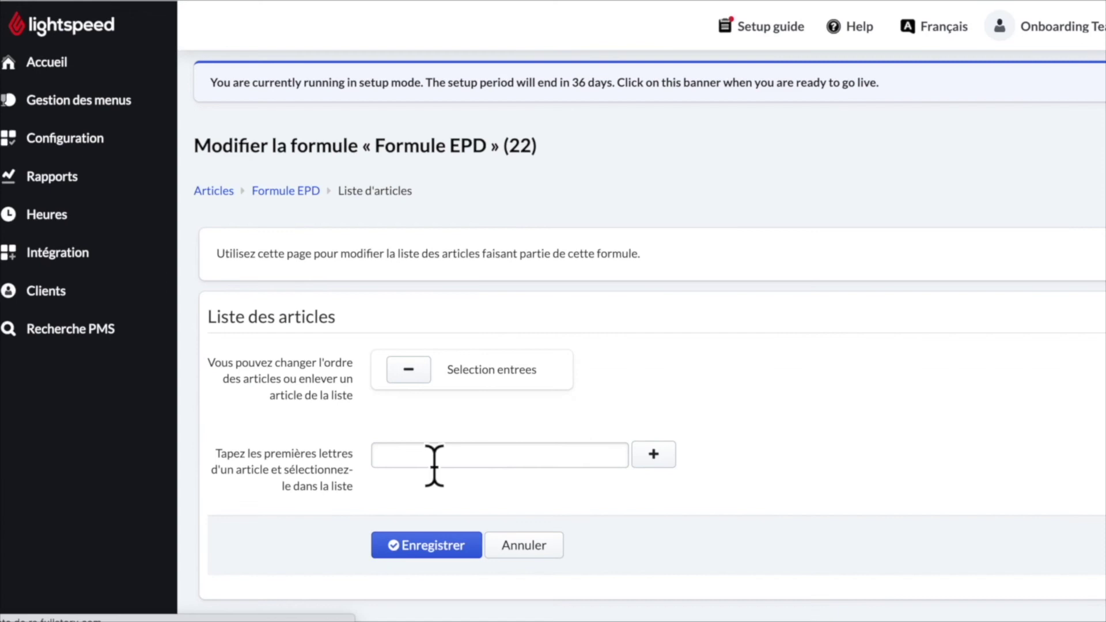
pyautogui.click(434, 463)
pyautogui.write('sel')
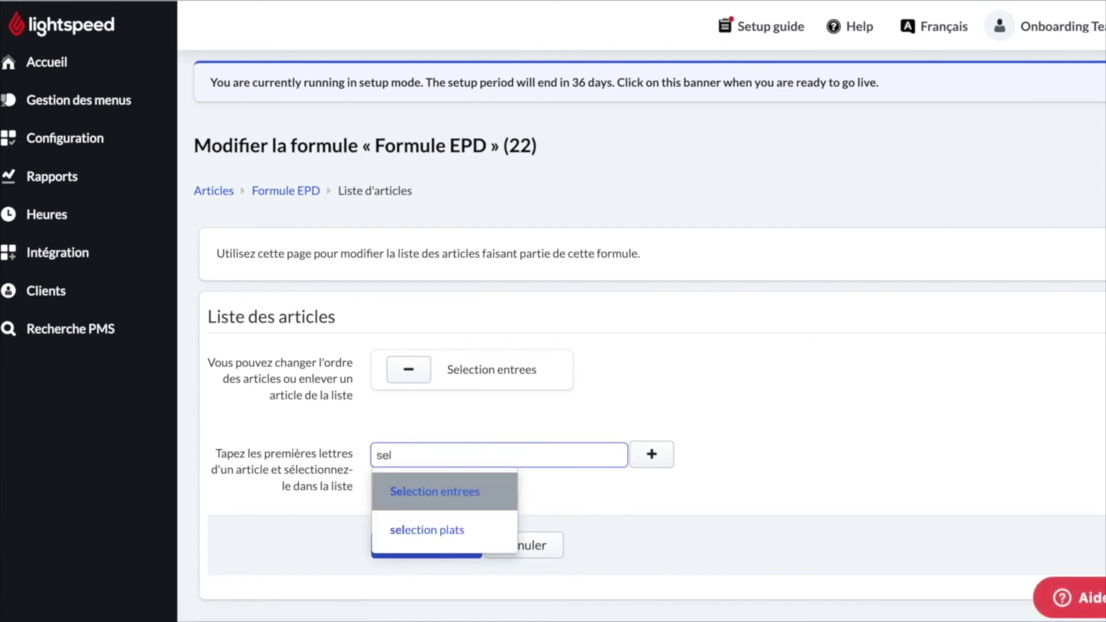
pyautogui.click(464, 542)
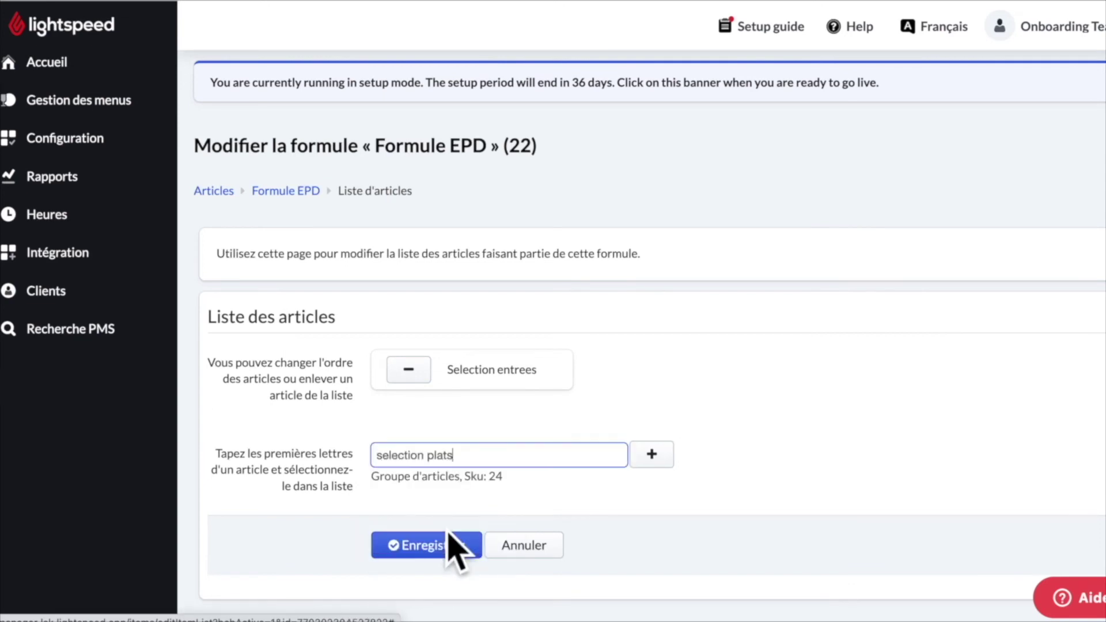
pyautogui.click(671, 473)
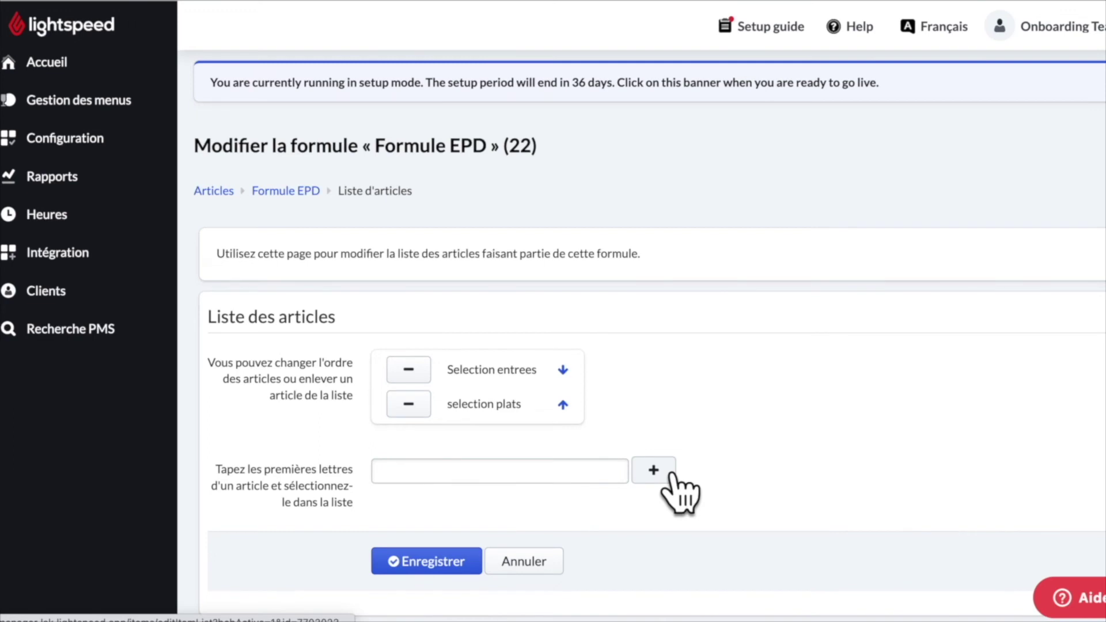
# Save the formula's article list in the order Selection entrees, selection plats
pyautogui.click(563, 404)
pyautogui.click(582, 389)
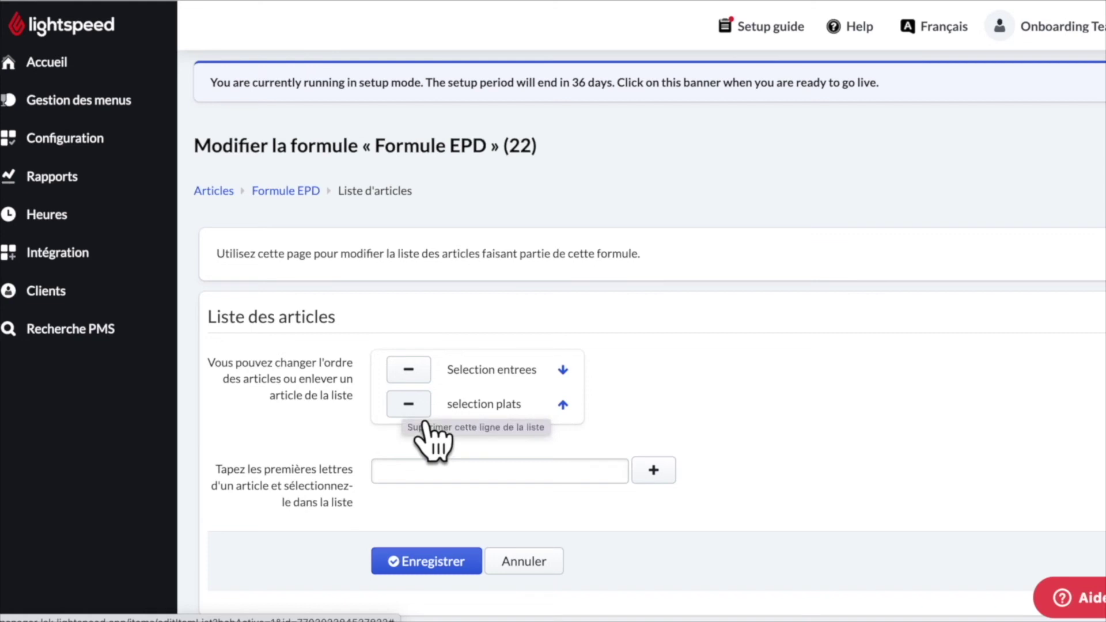
pyautogui.click(454, 567)
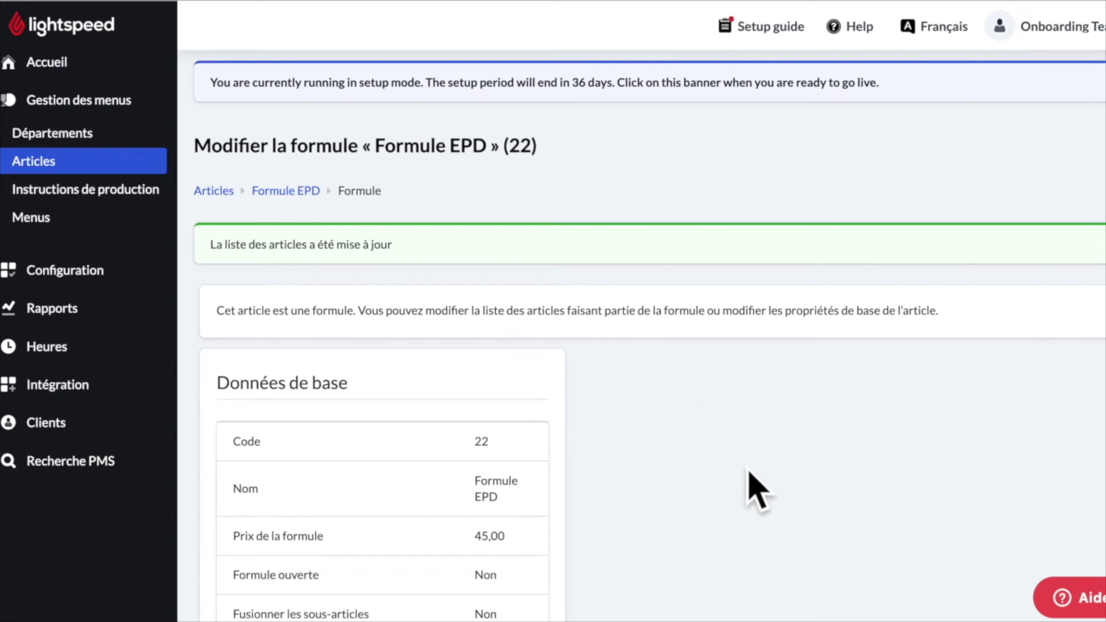
# Start a new article group in Formule EPD named Selection dessert, with forced price 3 and selection rule "Sélectionner zéro ou un article"
pyautogui.scroll(-2, 754, 489)
pyautogui.scroll(-10, 751, 476)
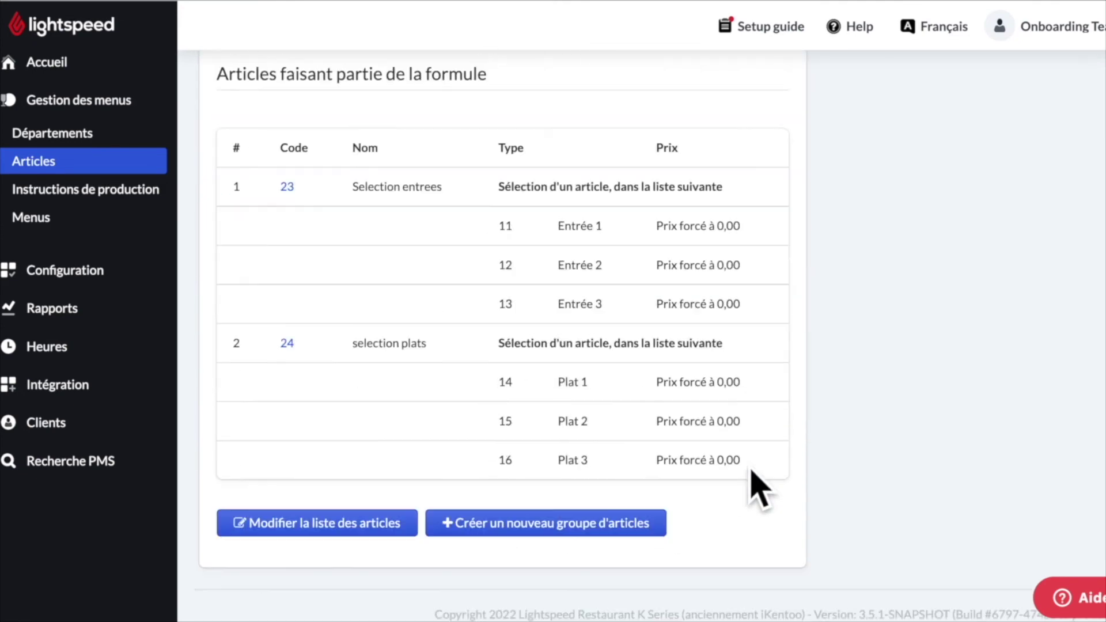
pyautogui.click(608, 559)
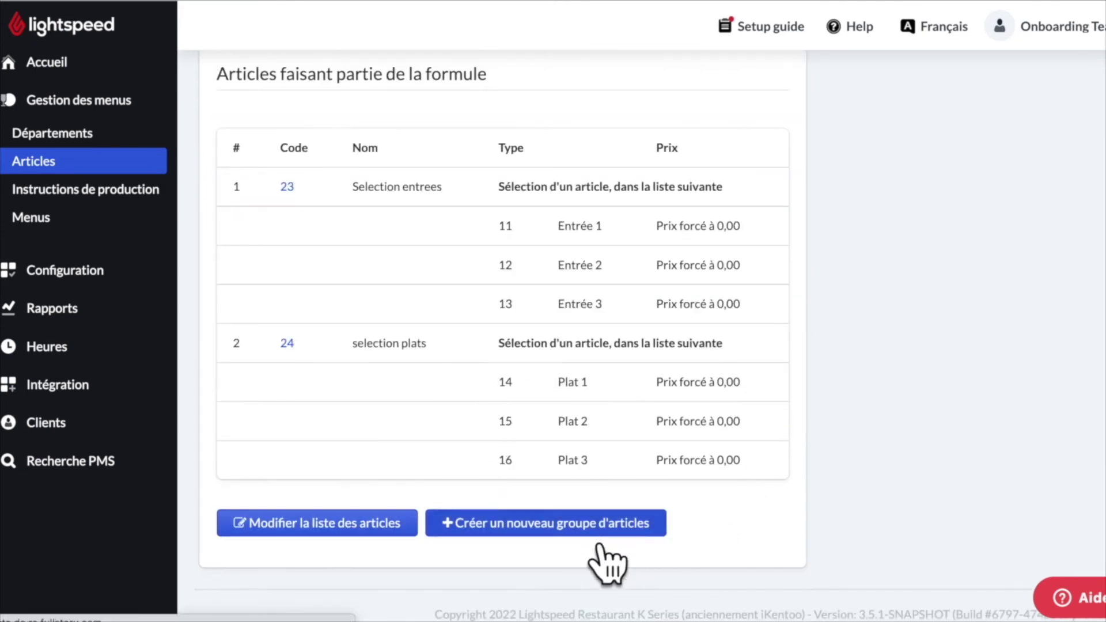
pyautogui.click(513, 282)
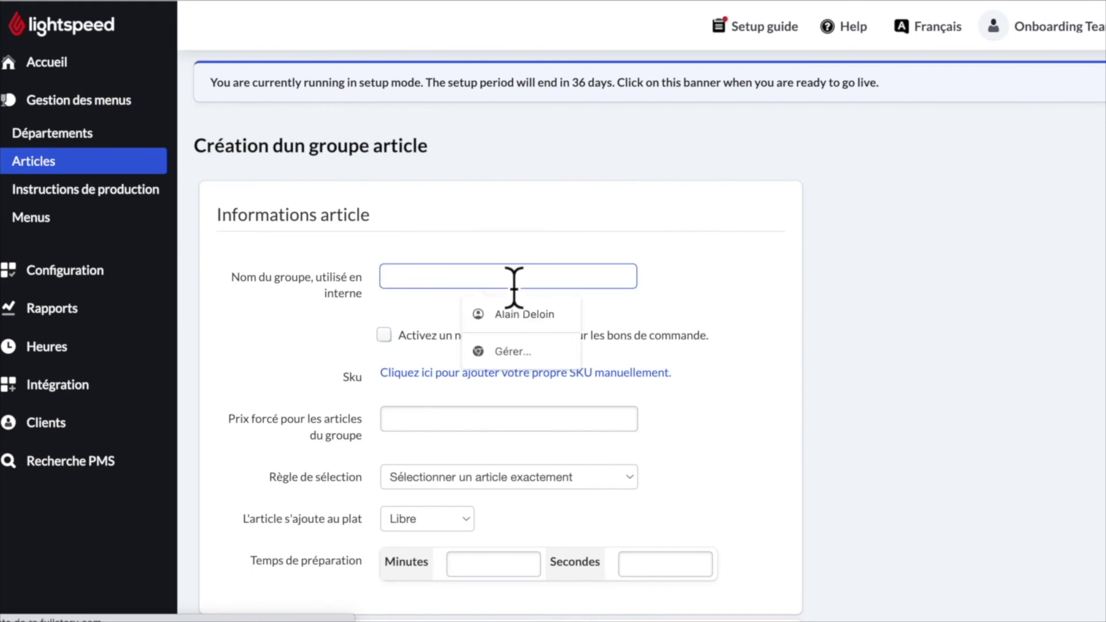
pyautogui.write('Selection dessert')
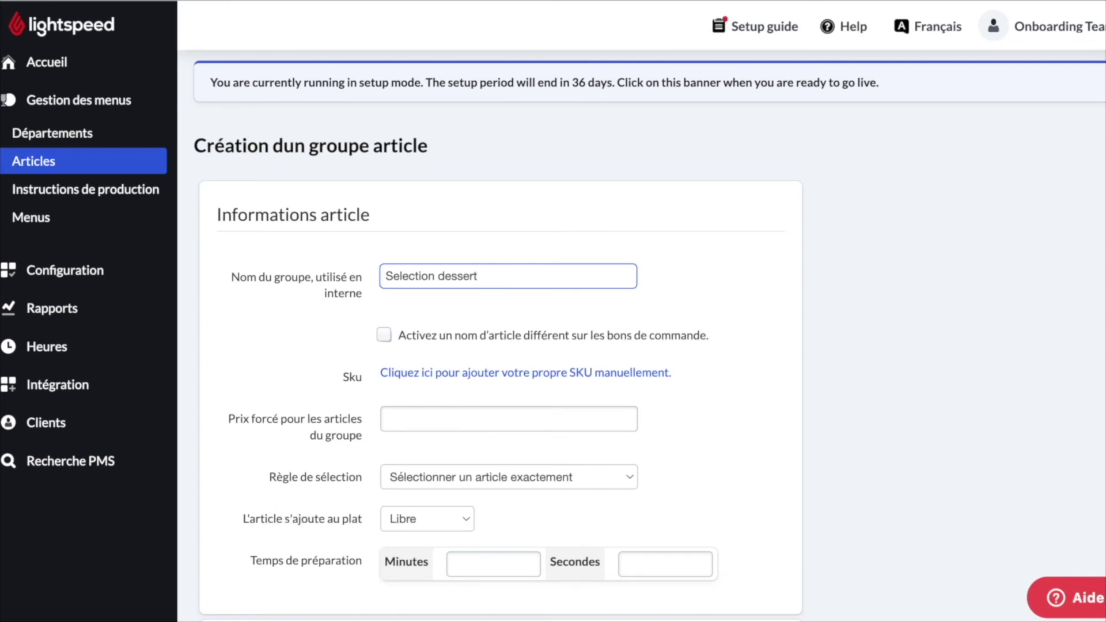
pyautogui.click(453, 426)
pyautogui.write('3')
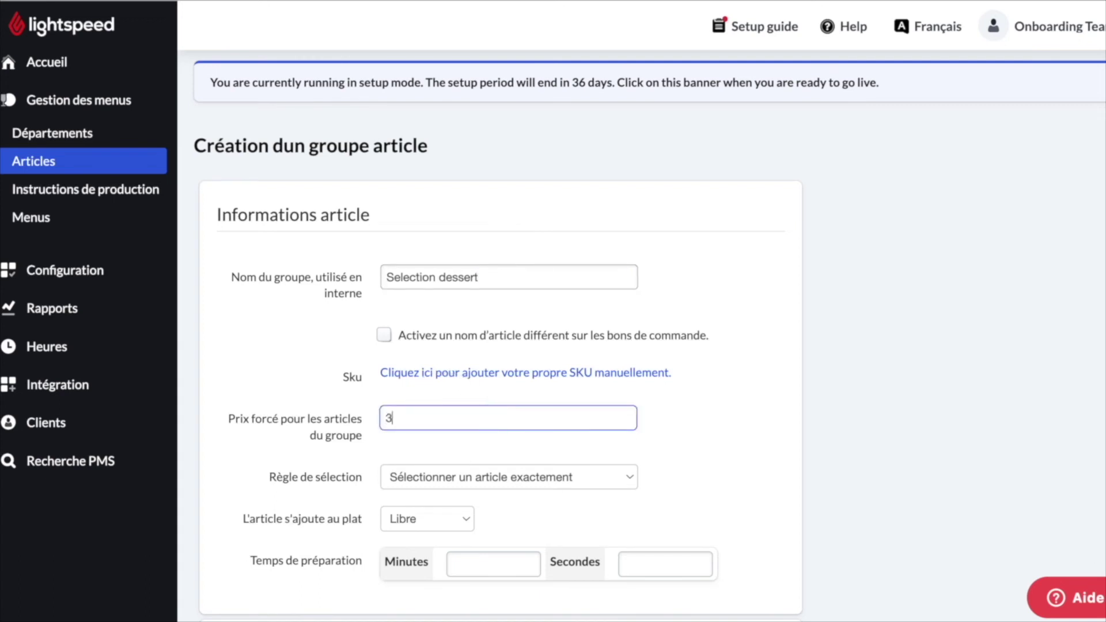
pyautogui.click(637, 486)
pyautogui.press('Up')
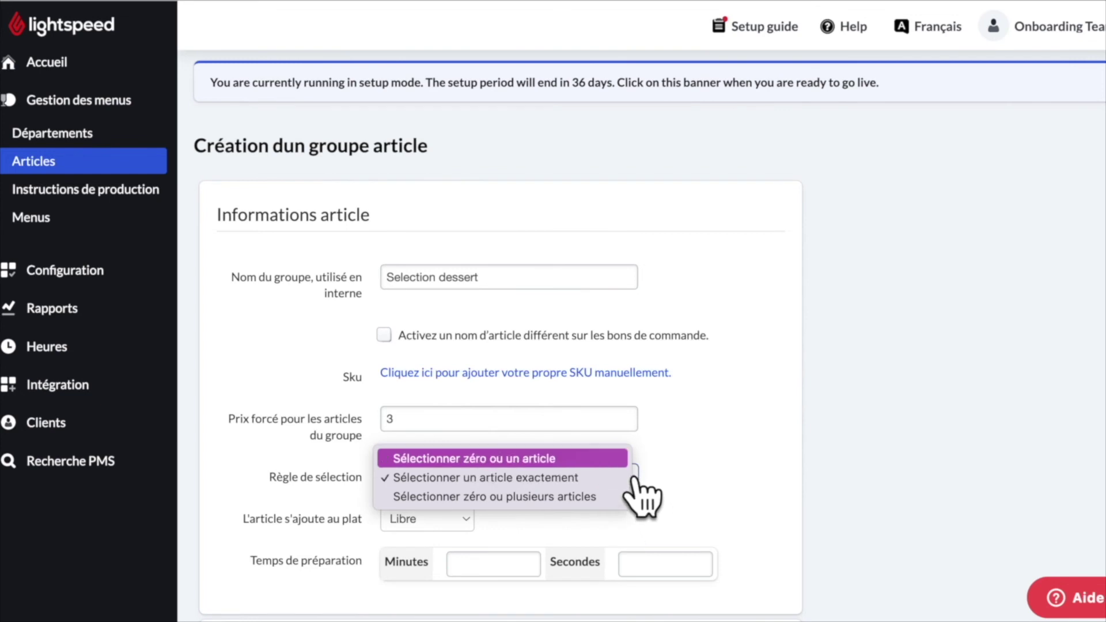
pyautogui.press('Return')
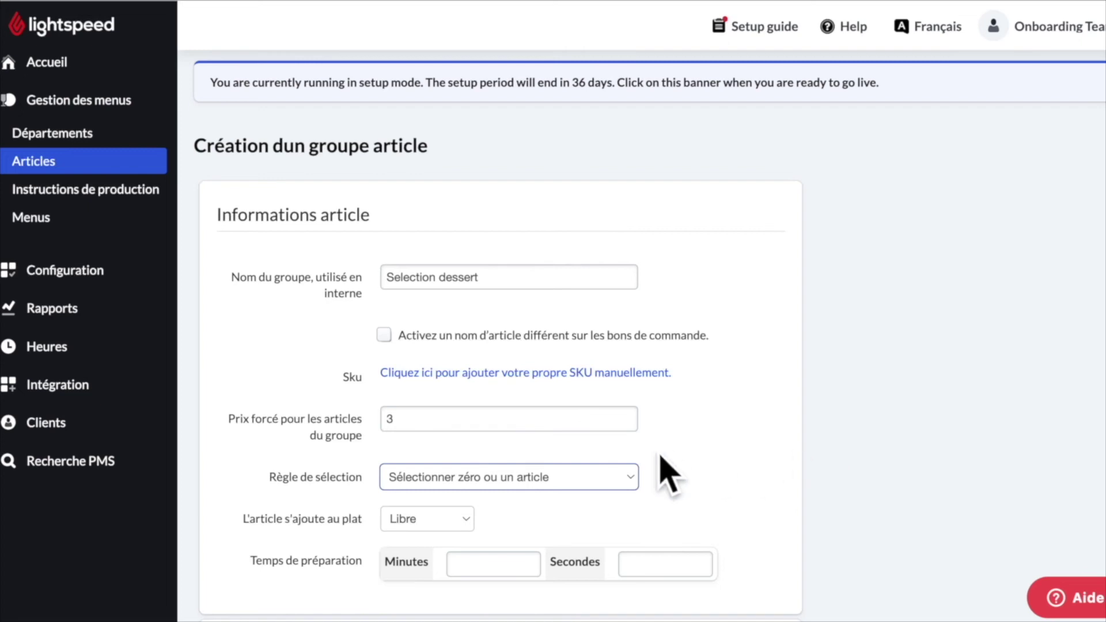
# Assign the dessert group to the 3ème plat, give its button the magenta colour, and save the group
pyautogui.scroll(-2, 755, 452)
pyautogui.scroll(-4, 761, 452)
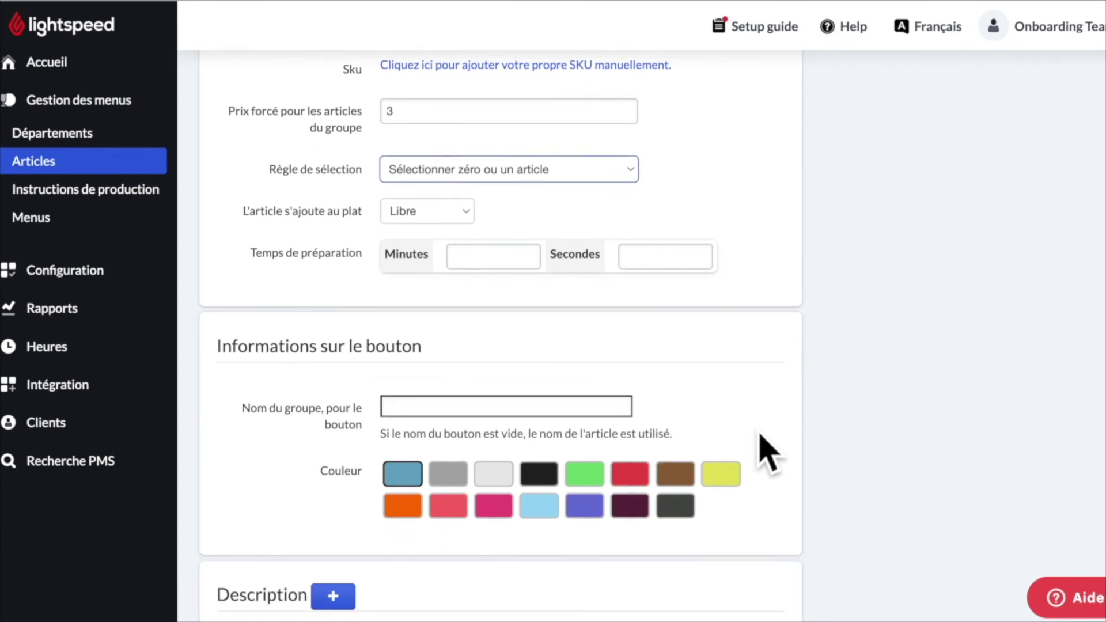
pyautogui.click(470, 216)
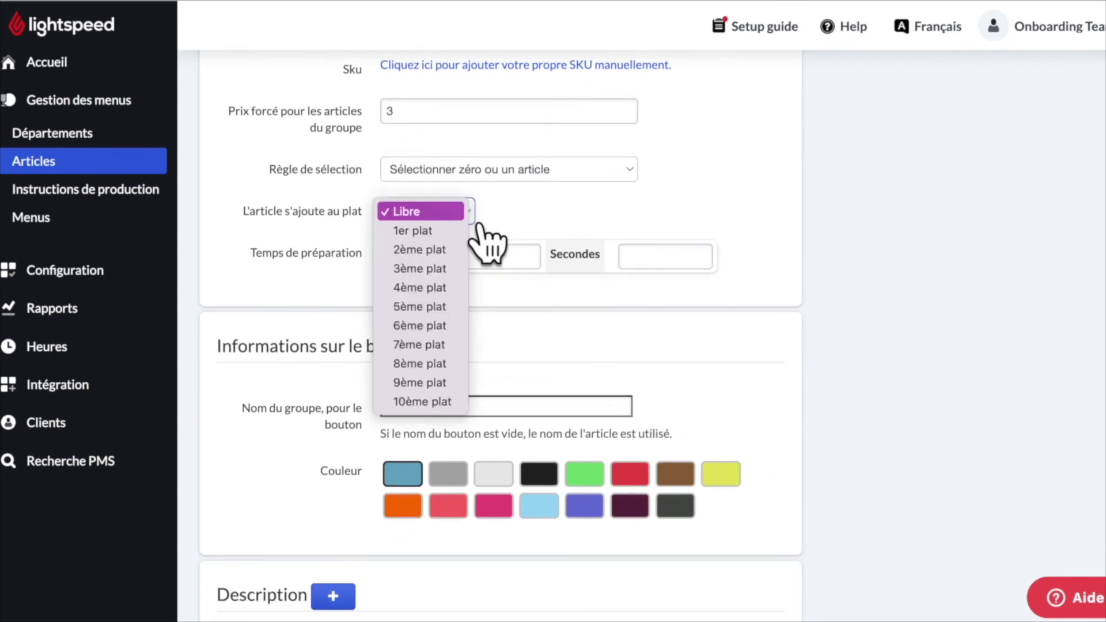
pyautogui.click(458, 269)
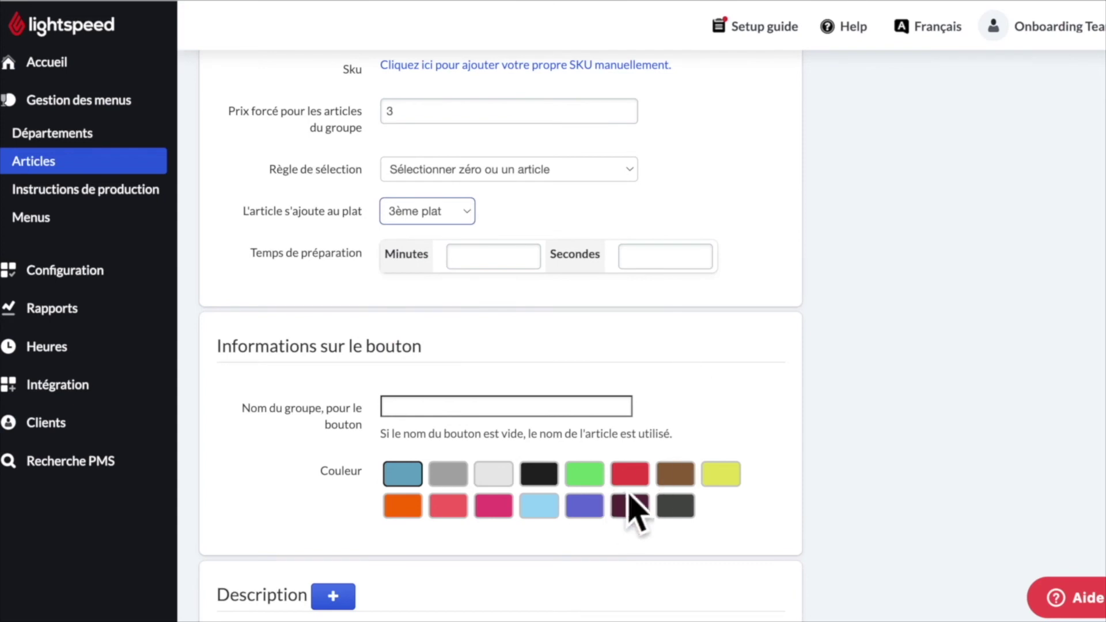
pyautogui.click(493, 507)
pyautogui.scroll(-1, 569, 527)
pyautogui.scroll(-3, 576, 544)
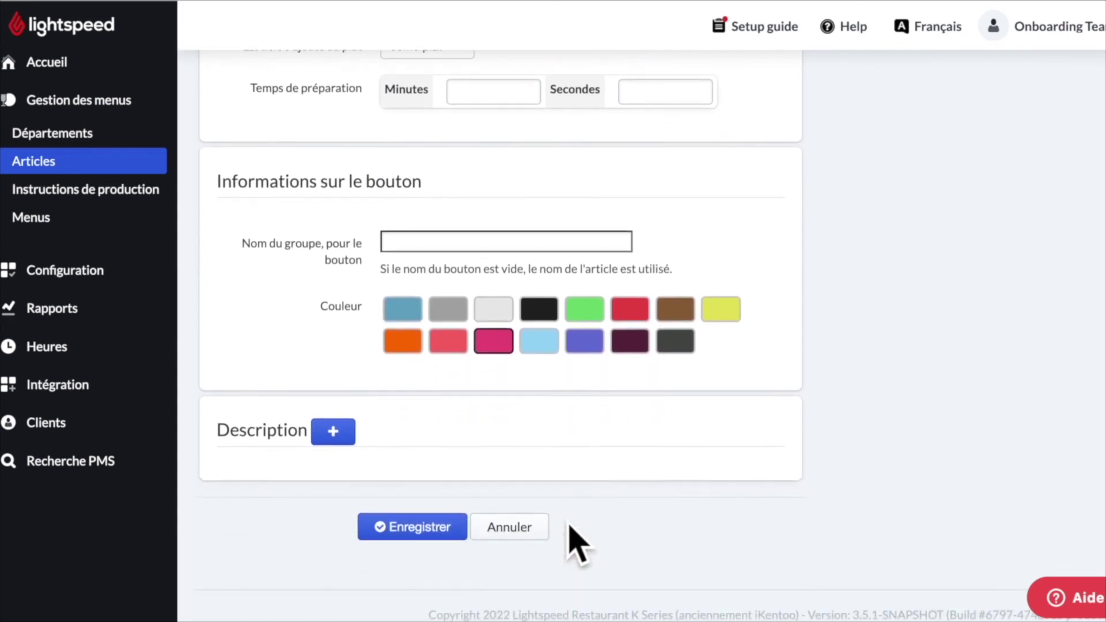
pyautogui.click(436, 545)
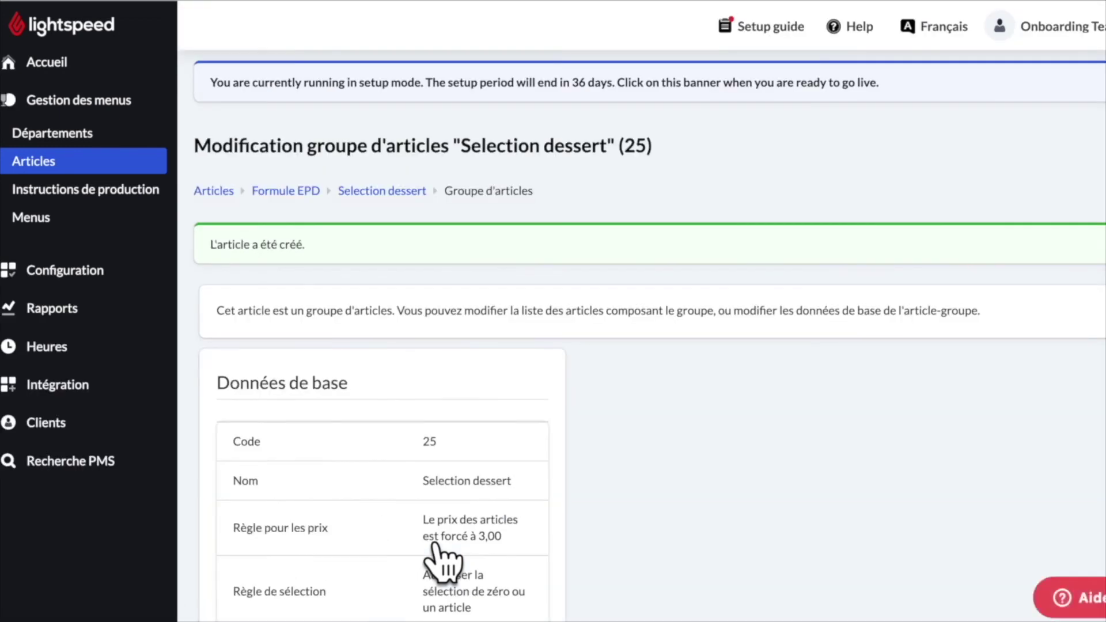
# Open the Selection dessert article list for editing and add Dessert 1 to it
pyautogui.scroll(-8, 619, 467)
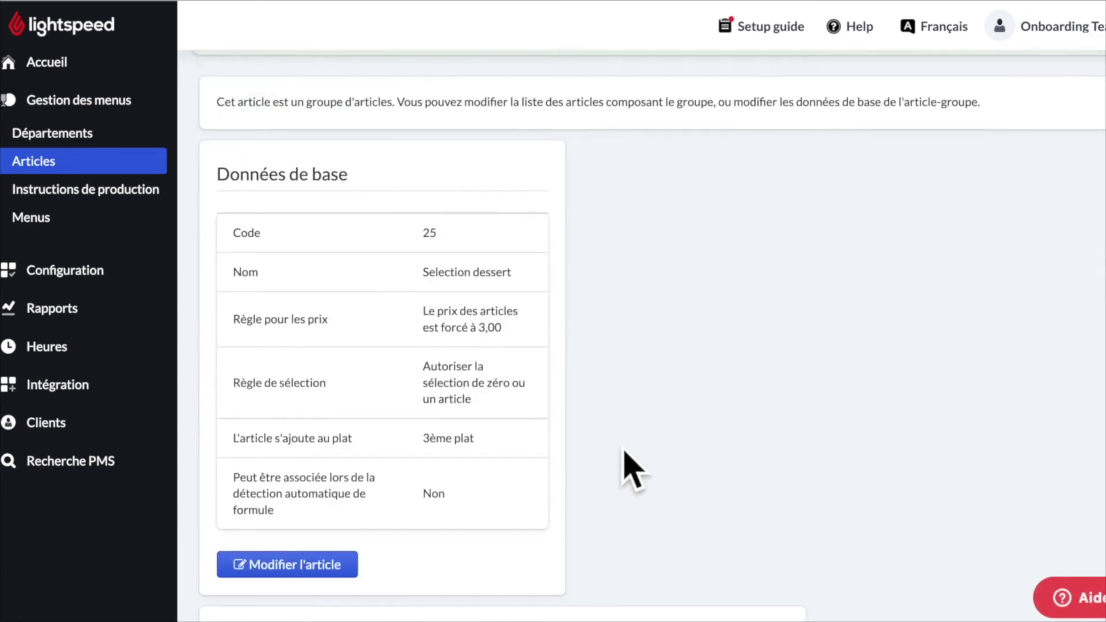
pyautogui.click(377, 537)
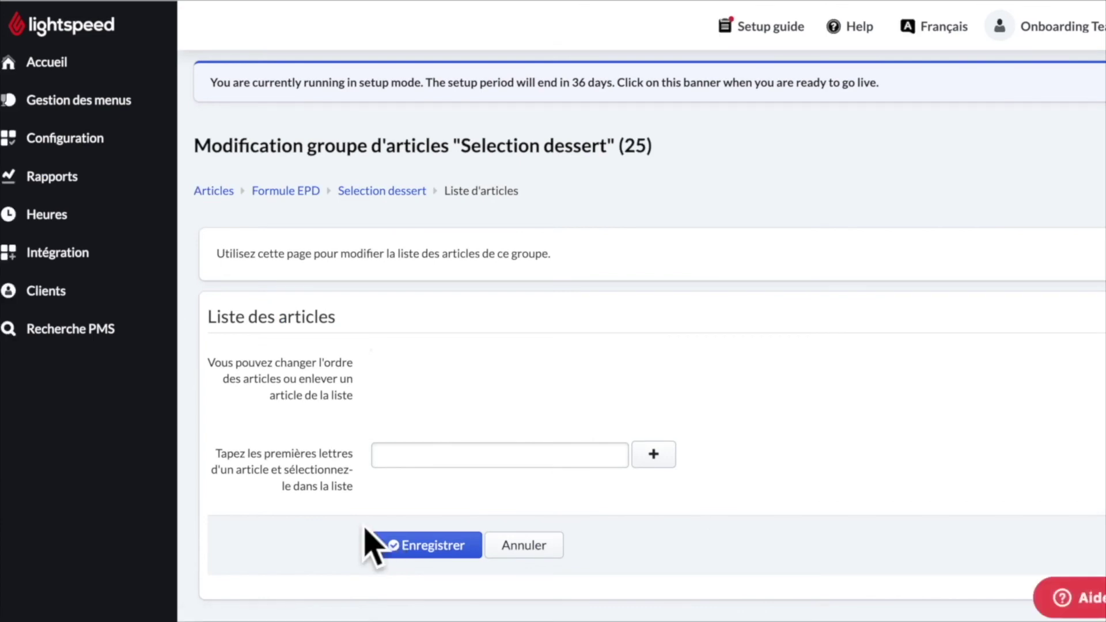
pyautogui.click(411, 458)
pyautogui.write('dess')
pyautogui.click(438, 493)
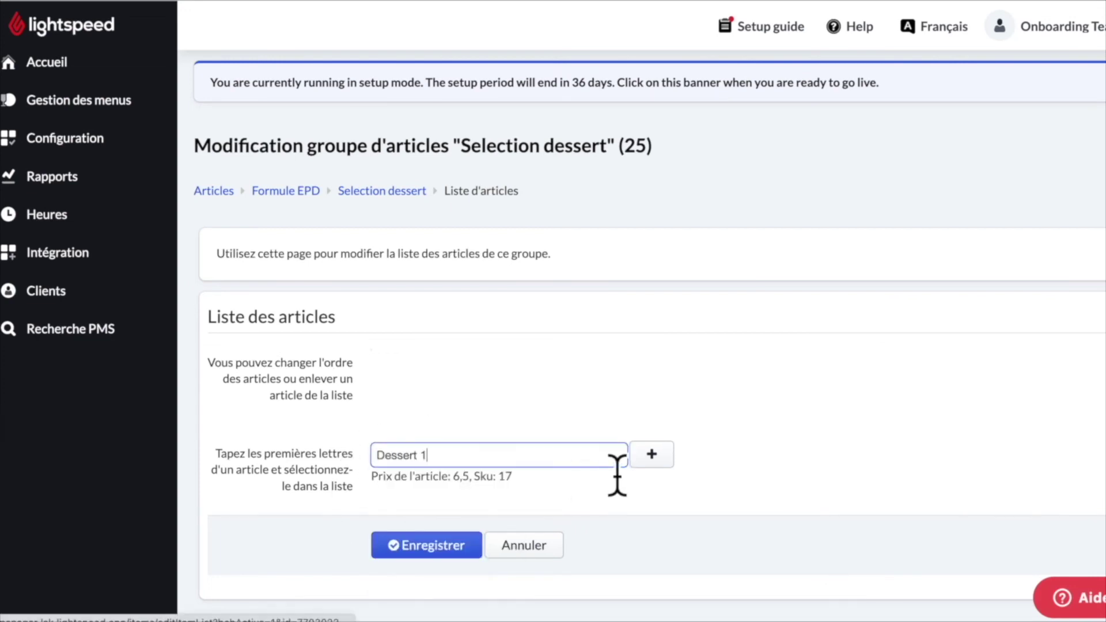
pyautogui.click(653, 460)
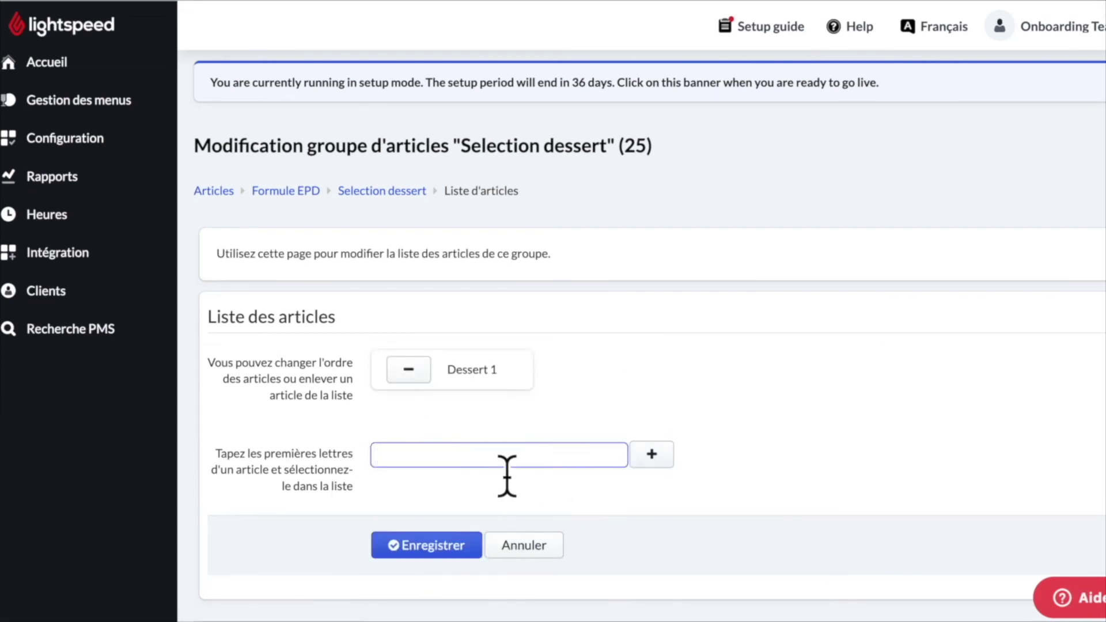
# Add Dessert 2 and Dessert 3 to the Selection dessert article list
pyautogui.write('dess')
pyautogui.click(510, 530)
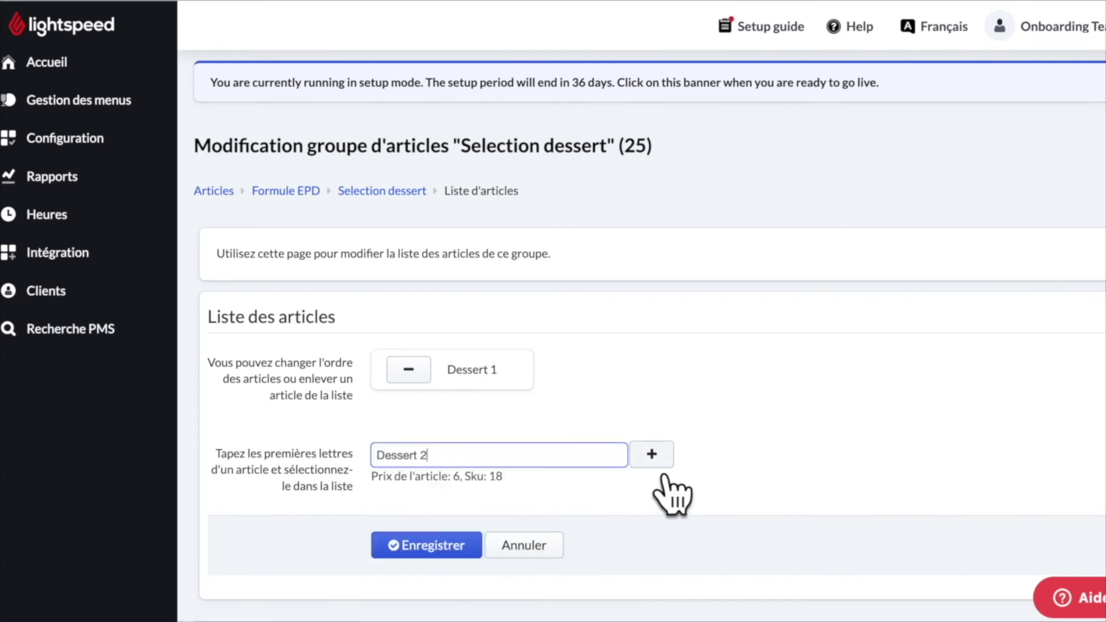
pyautogui.click(652, 454)
pyautogui.click(485, 476)
pyautogui.write('d')
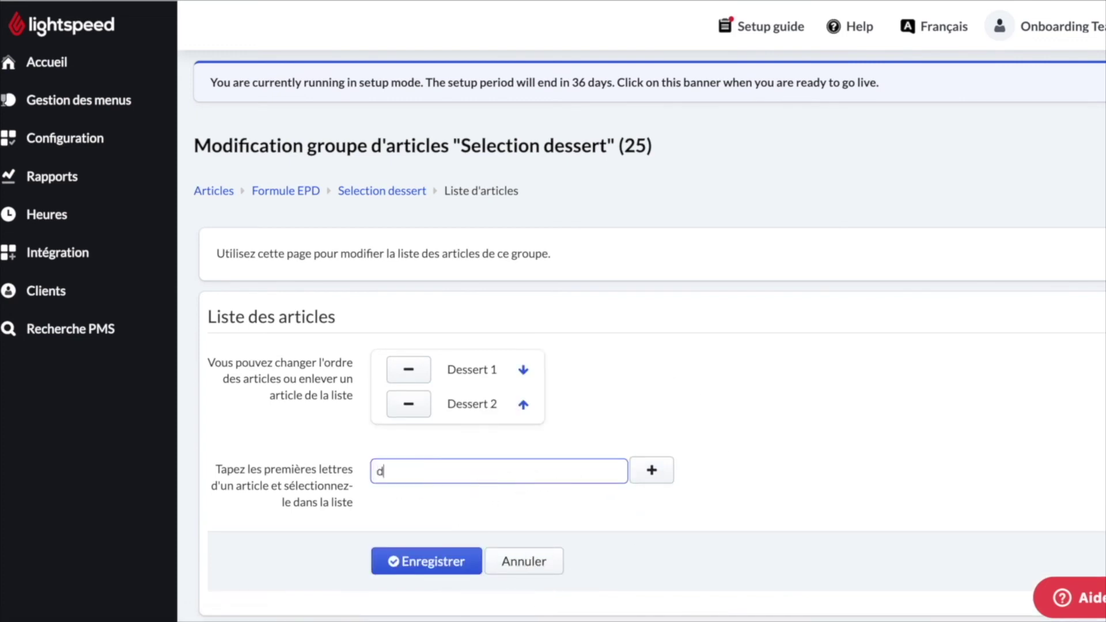
pyautogui.write('ess')
pyautogui.click(496, 583)
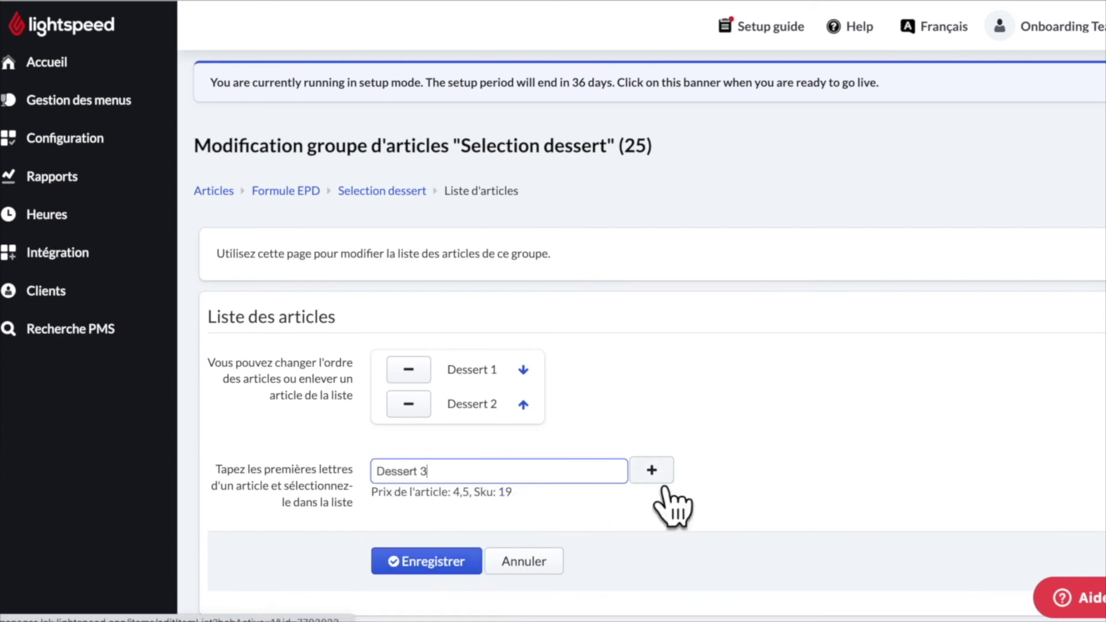
pyautogui.click(656, 479)
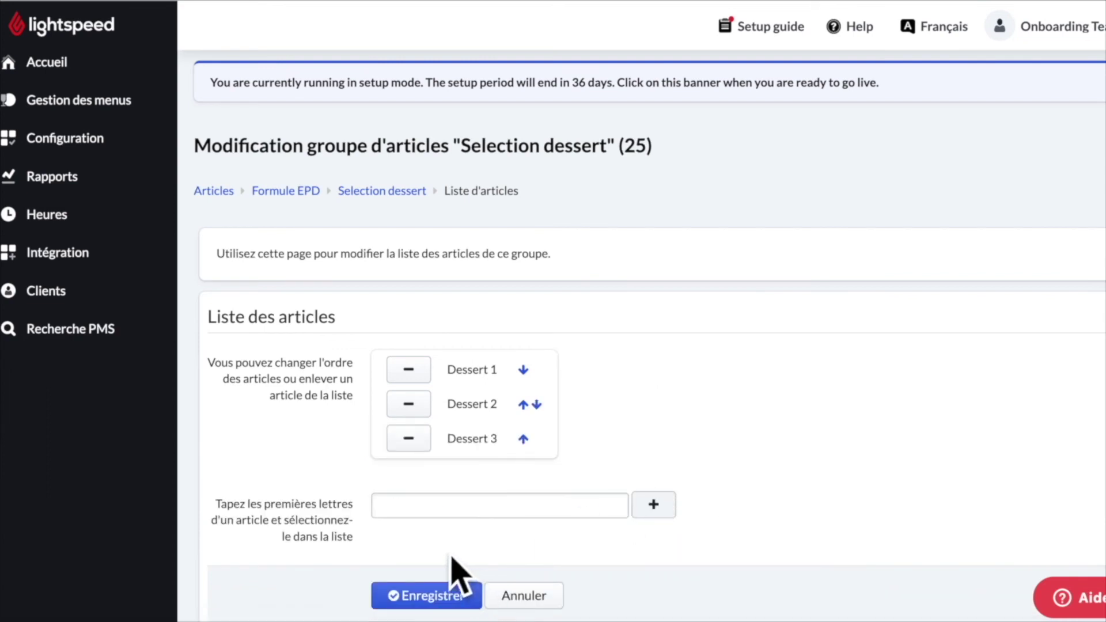
# Save the dessert group's article list and review the articles that make up Formule EPD
pyautogui.click(451, 603)
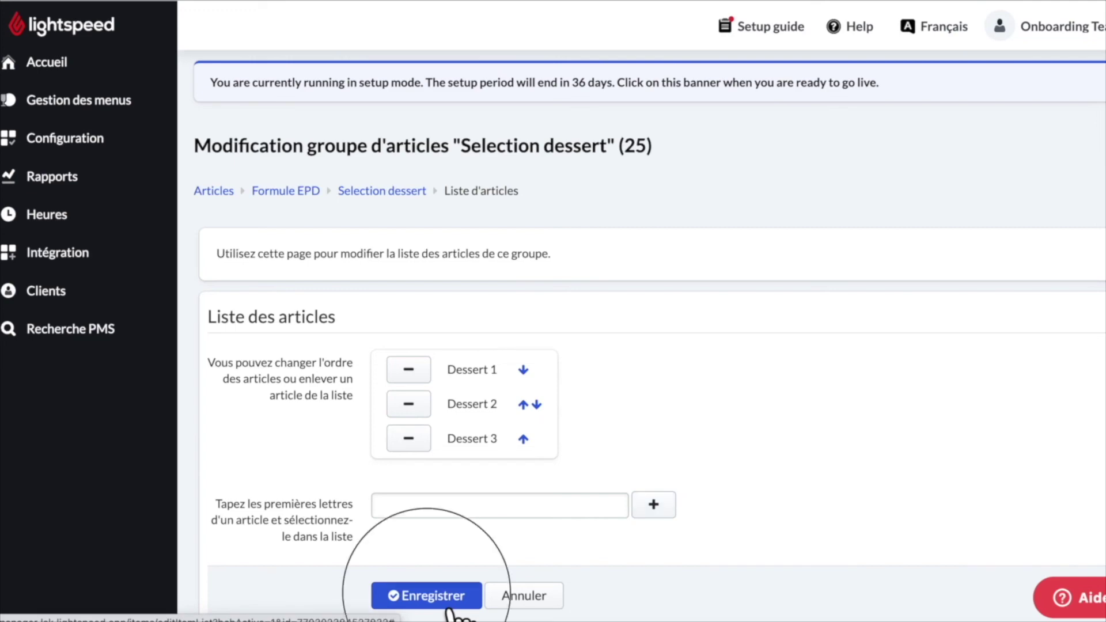
pyautogui.scroll(-6, 765, 451)
pyautogui.scroll(-6, 769, 455)
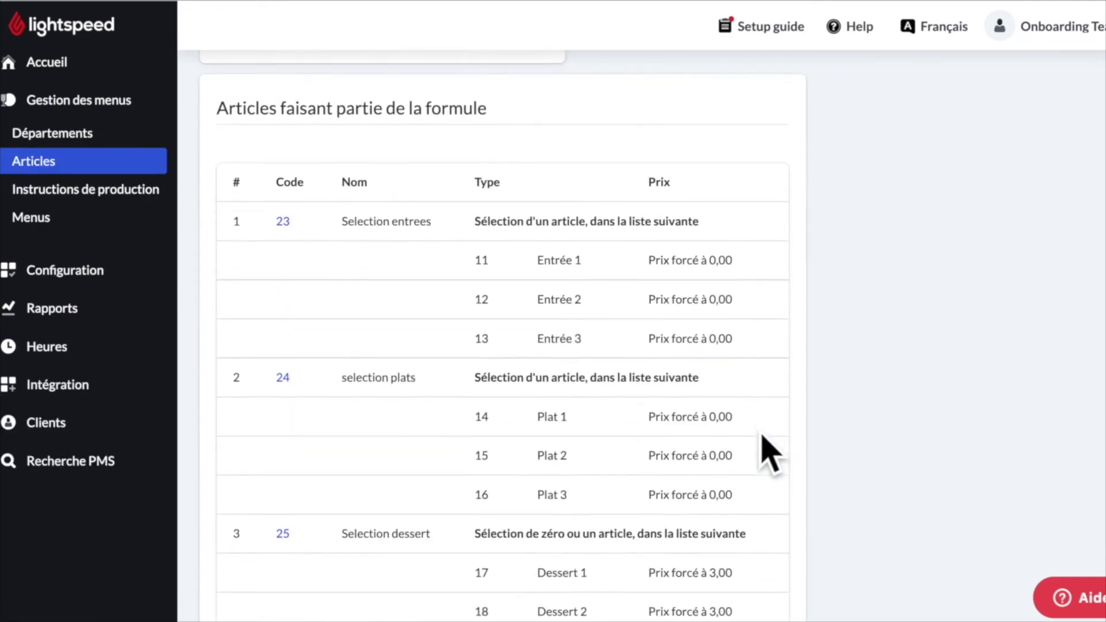
pyautogui.scroll(1, 772, 456)
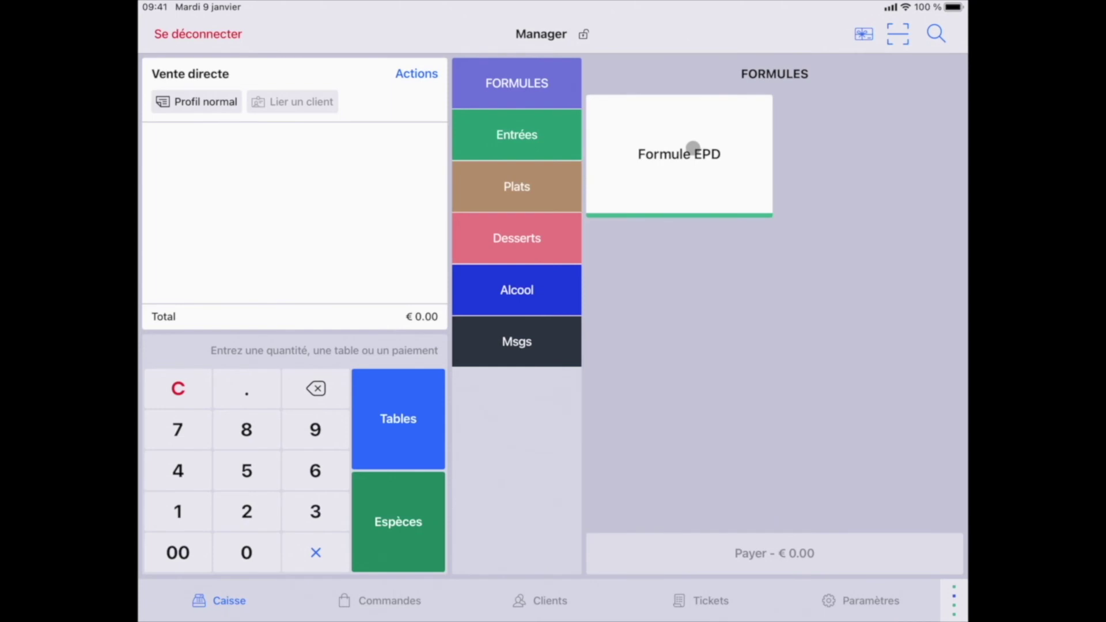
# In the Lightspeed POS app, start a Formule EPD sale with Entrée 2 as starter and Plat 1 as main course
pyautogui.click(693, 148)
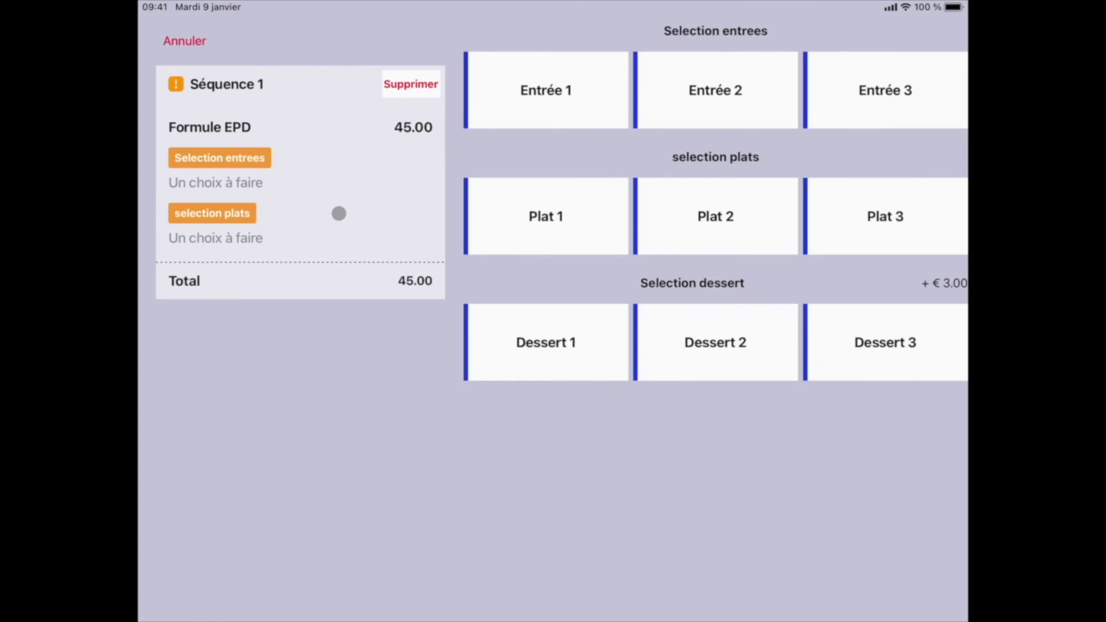
pyautogui.click(734, 93)
pyautogui.click(561, 221)
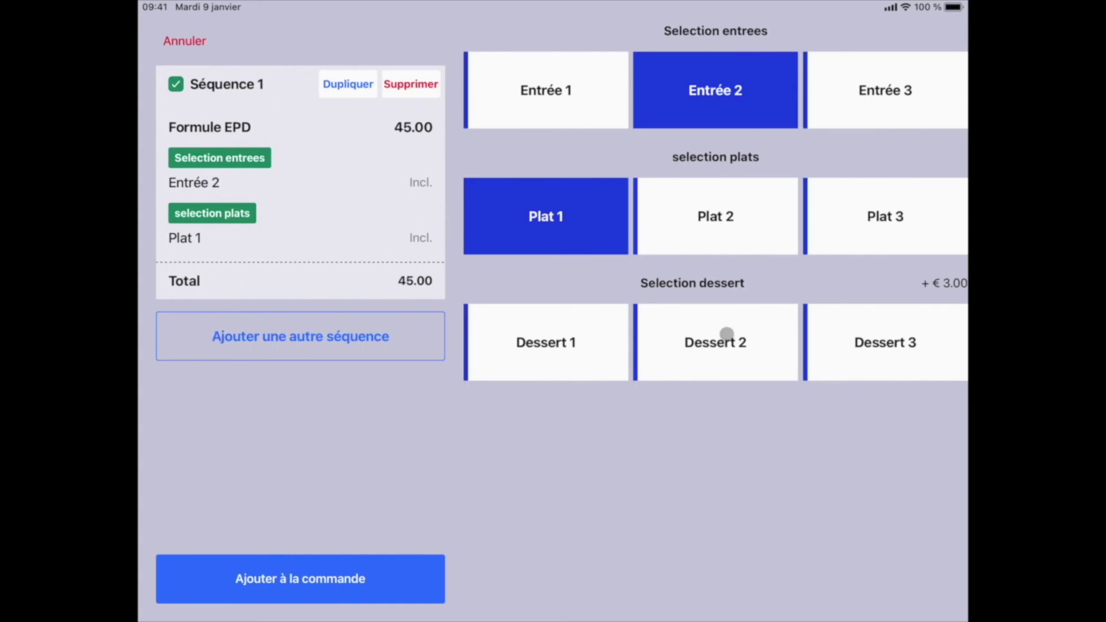
# Choose Dessert 3 as the dessert of the Formule EPD sale
pyautogui.click(882, 345)
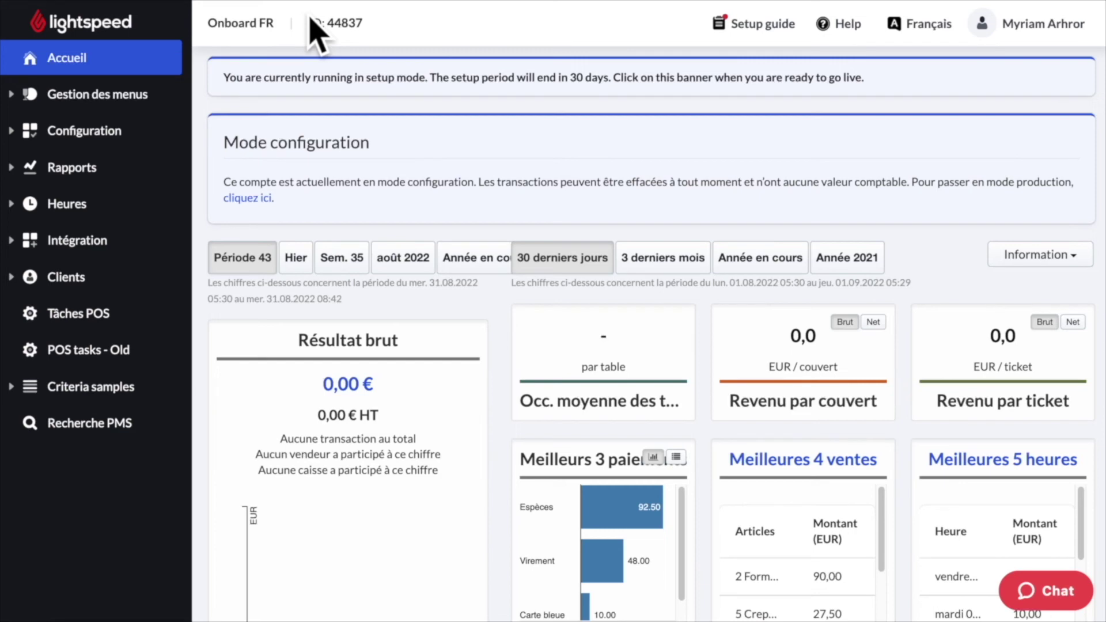
# In the Lightspeed back office, enable the sales restriction counter on the Dessert 2 article and save it
pyautogui.click(153, 99)
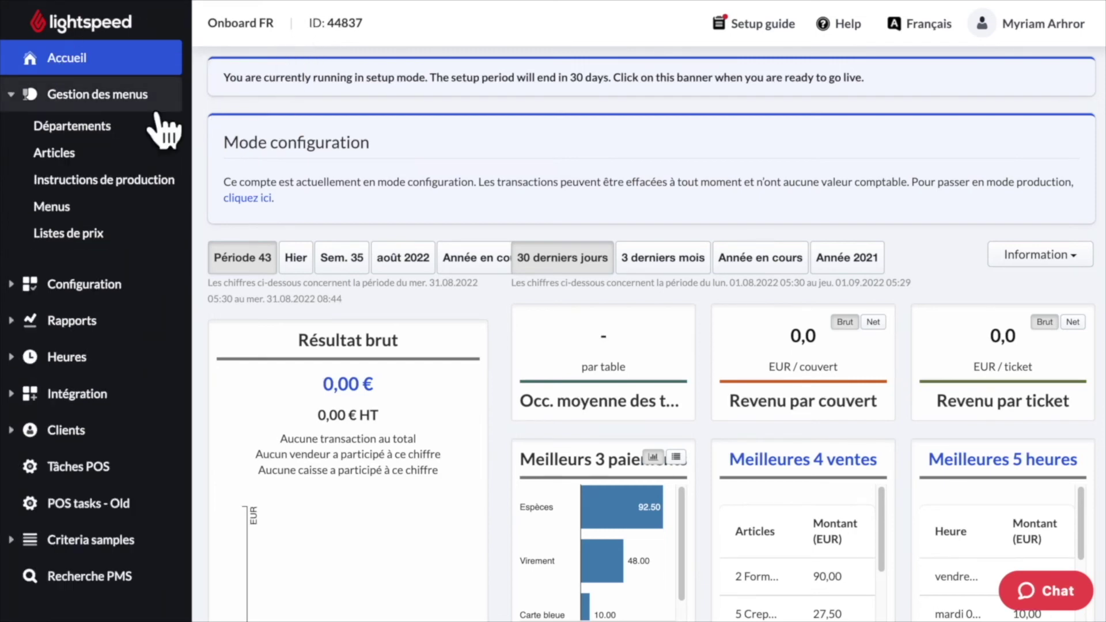
pyautogui.click(112, 164)
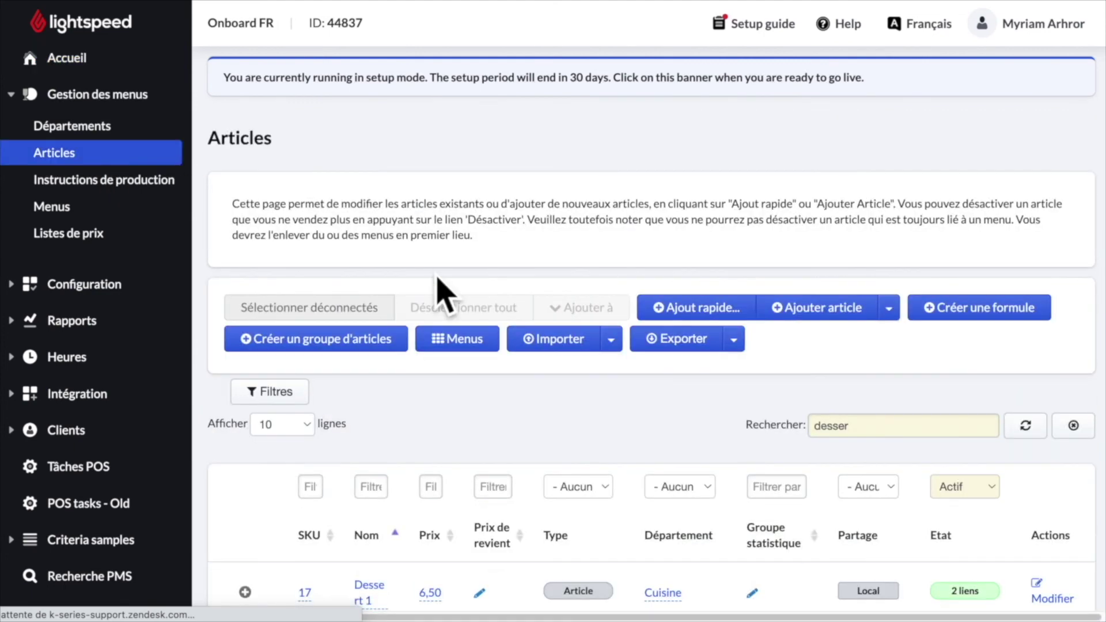
pyautogui.scroll(-3, 506, 425)
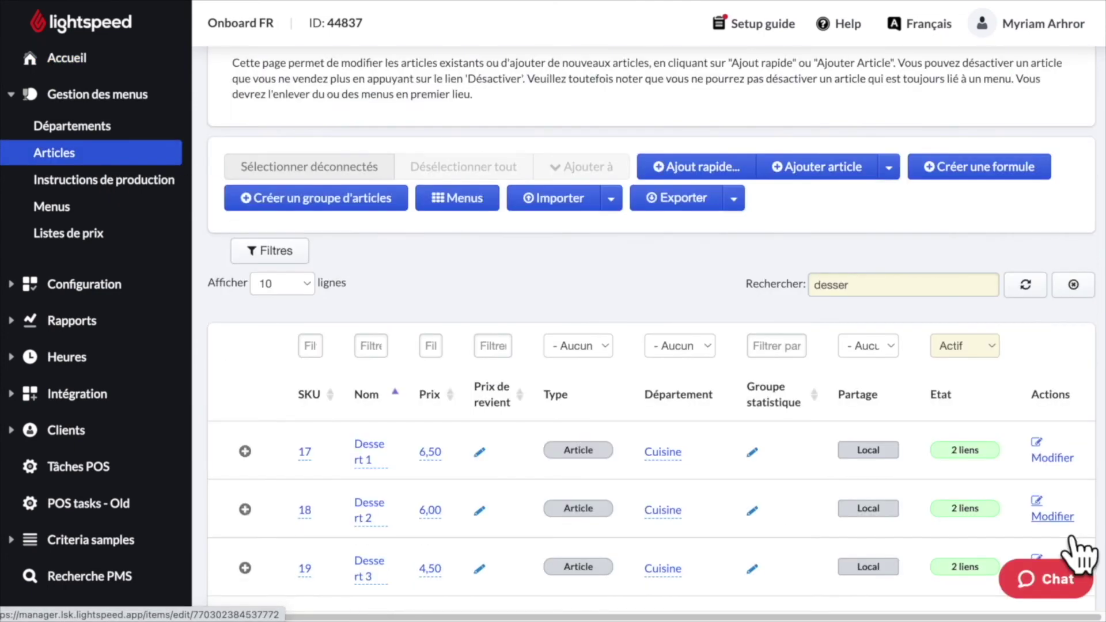
pyautogui.click(1070, 539)
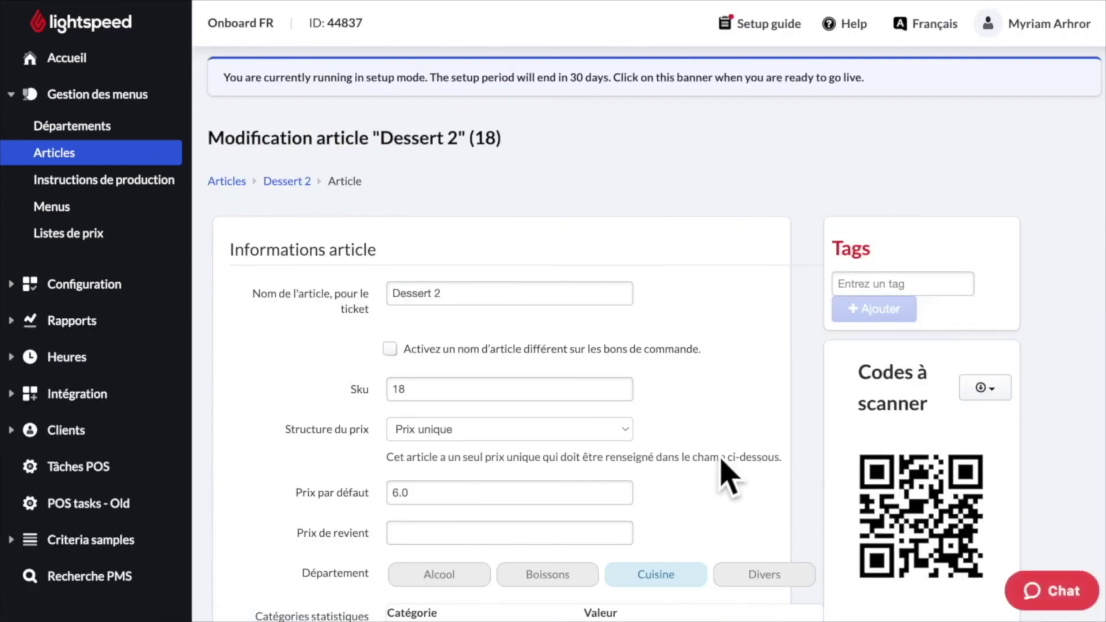
pyautogui.scroll(-7, 728, 478)
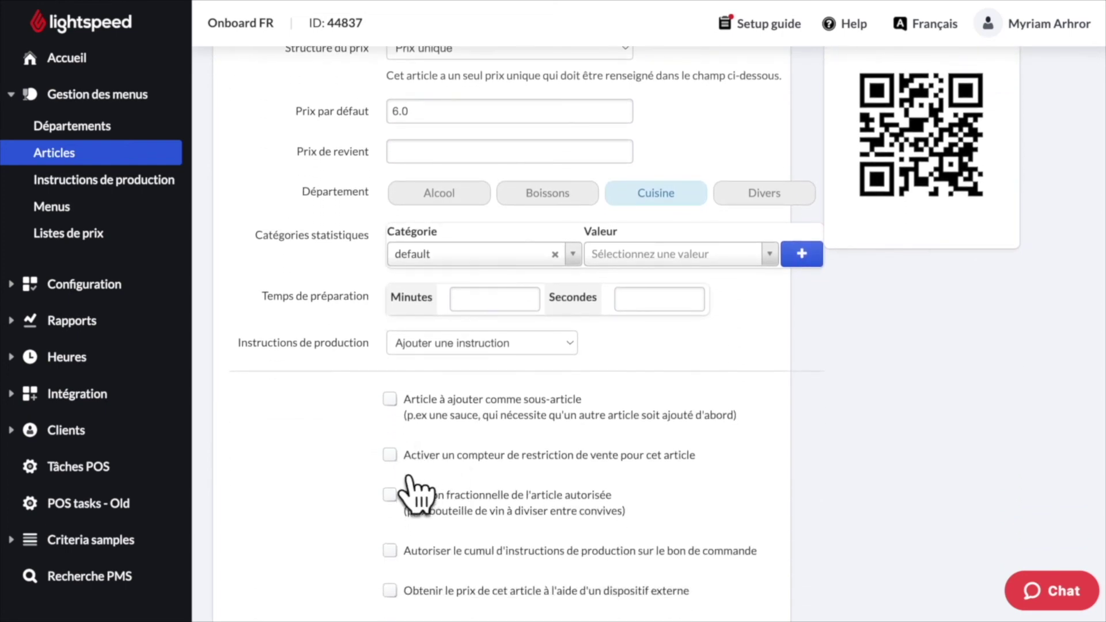
pyautogui.click(390, 455)
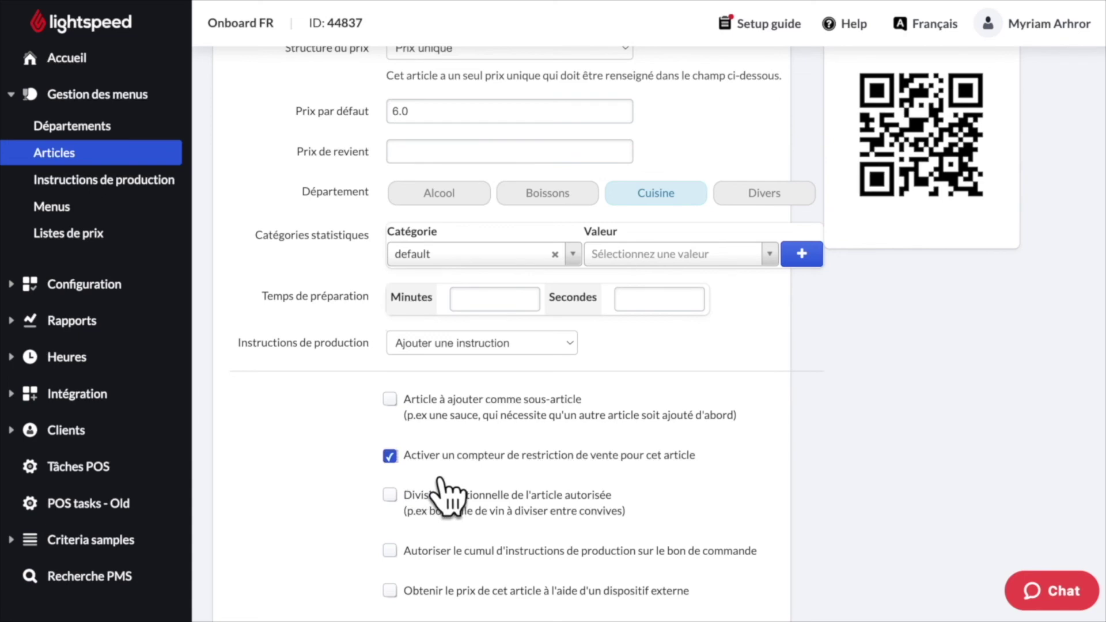
pyautogui.scroll(-18, 510, 518)
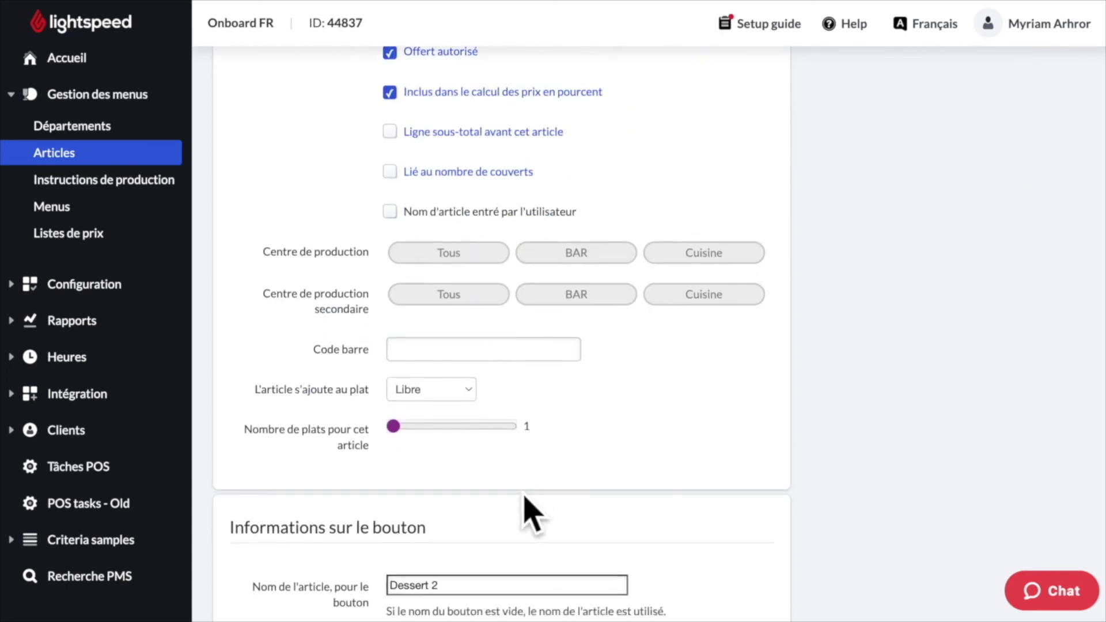
pyautogui.scroll(-1, 526, 510)
pyautogui.click(455, 603)
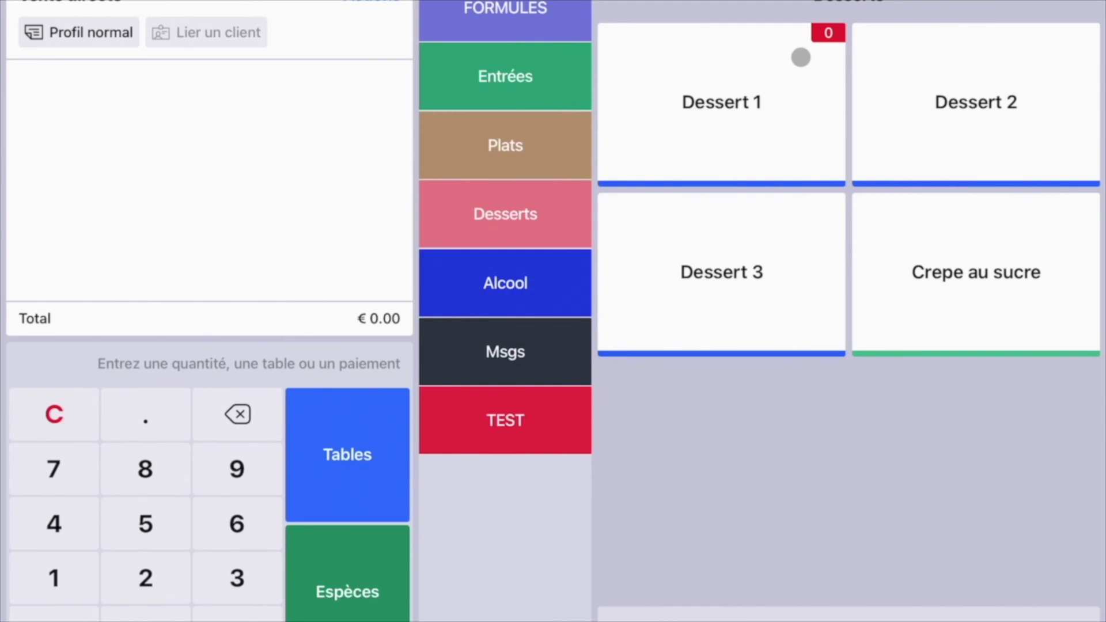
# In the Lightspeed POS app, set the sales restriction of Dessert 1 to 5 available items and apply it
pyautogui.click(748, 85)
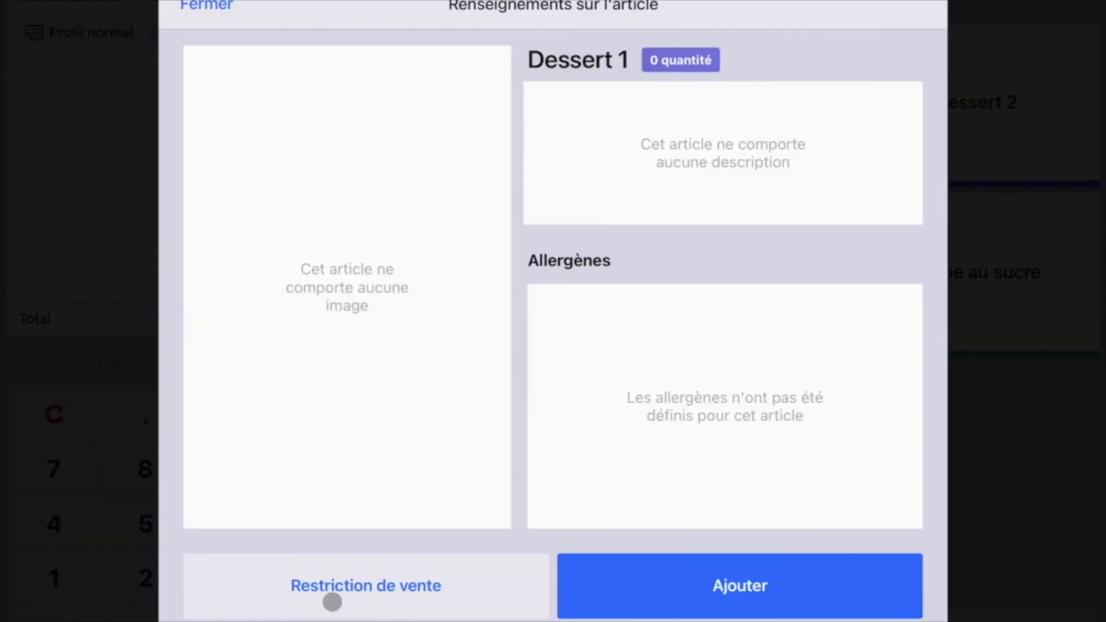
pyautogui.click(332, 599)
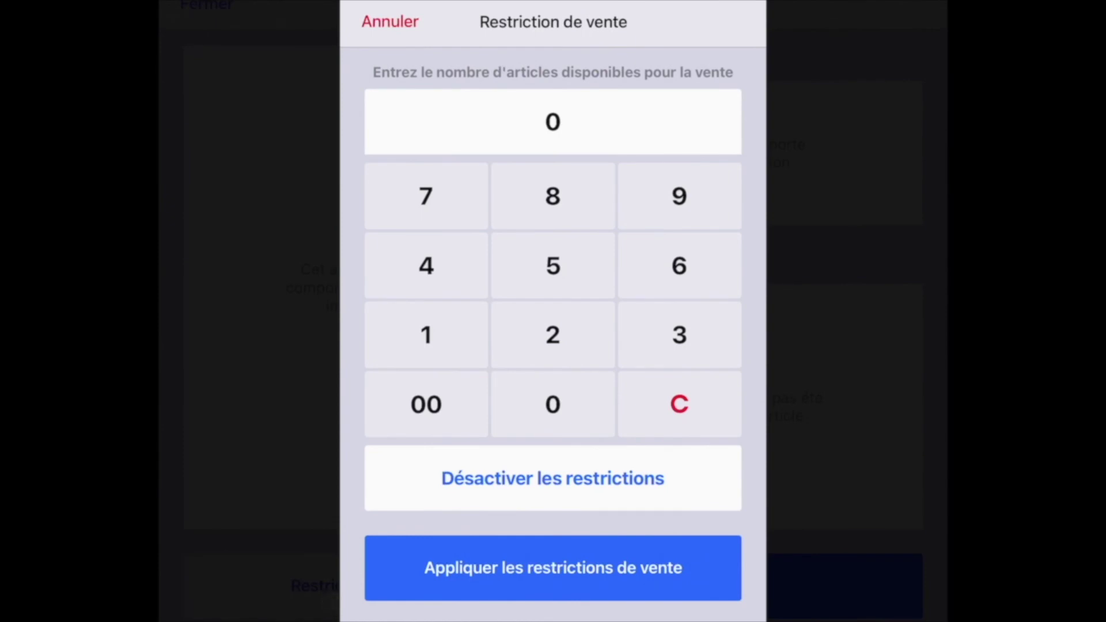
pyautogui.click(548, 278)
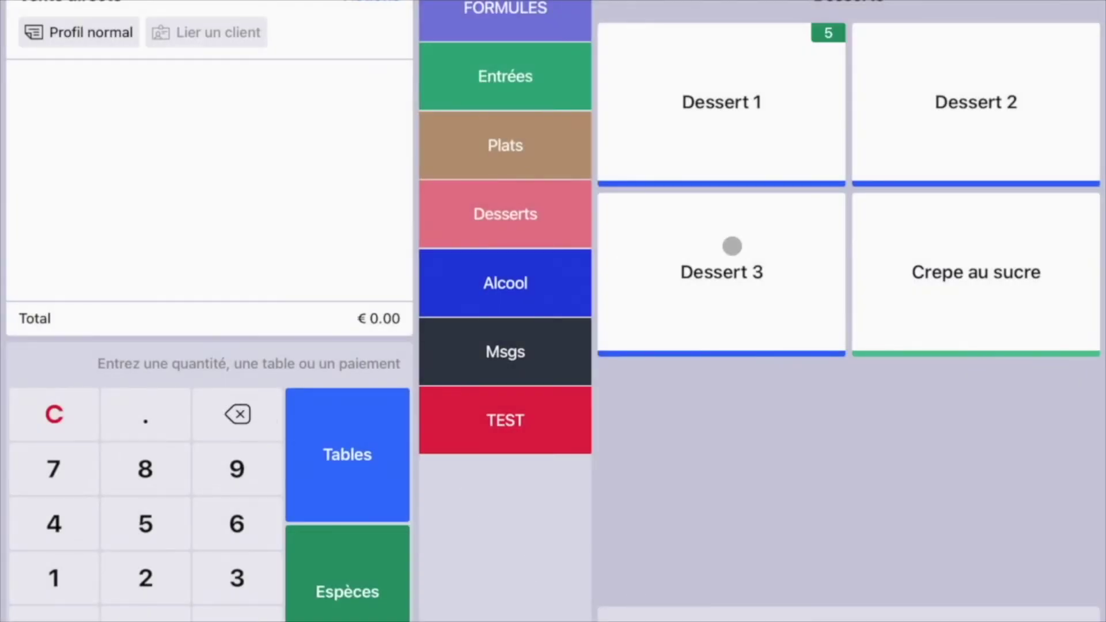
# Add Dessert 1 to the direct sale repeatedly to use up its restricted quantity of 5
pyautogui.click(740, 119)
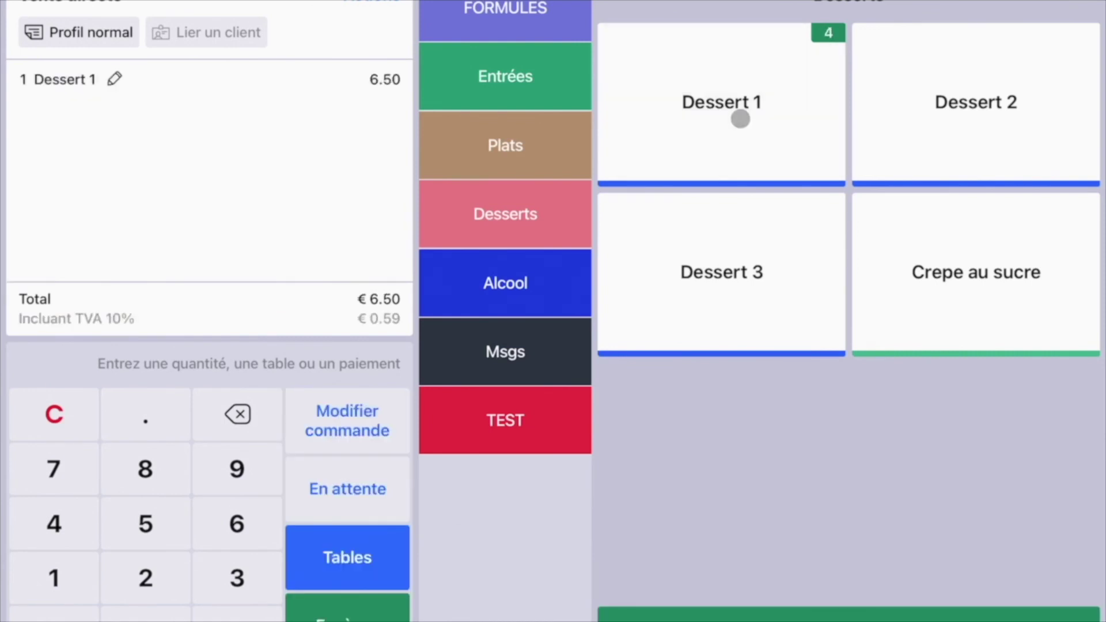
pyautogui.click(740, 119)
pyautogui.click(740, 118)
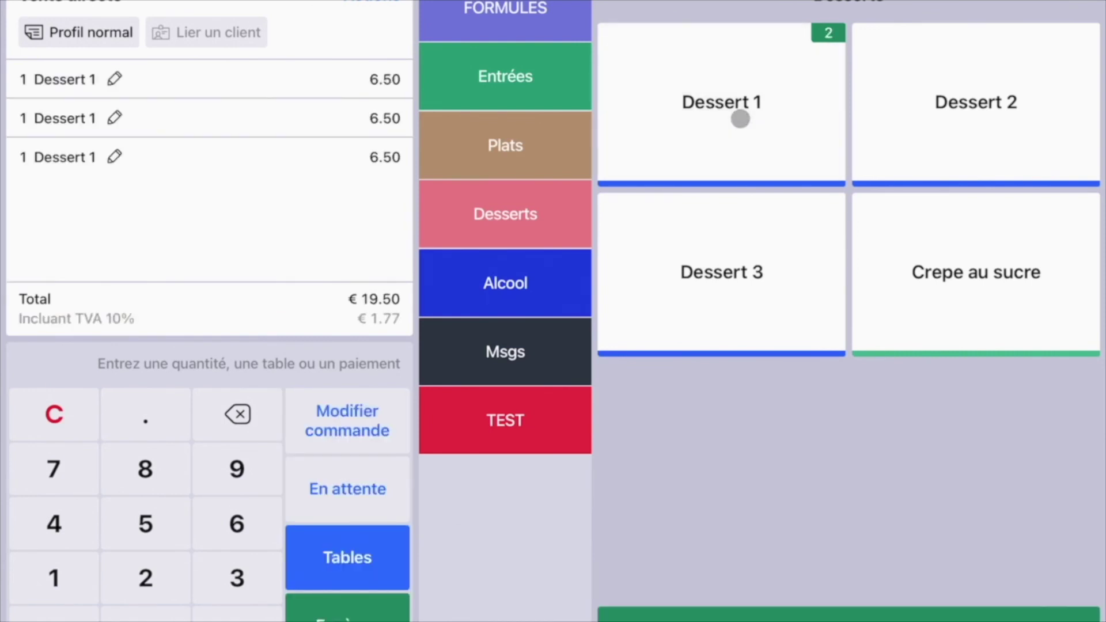
pyautogui.click(740, 119)
pyautogui.click(740, 118)
pyautogui.click(740, 118)
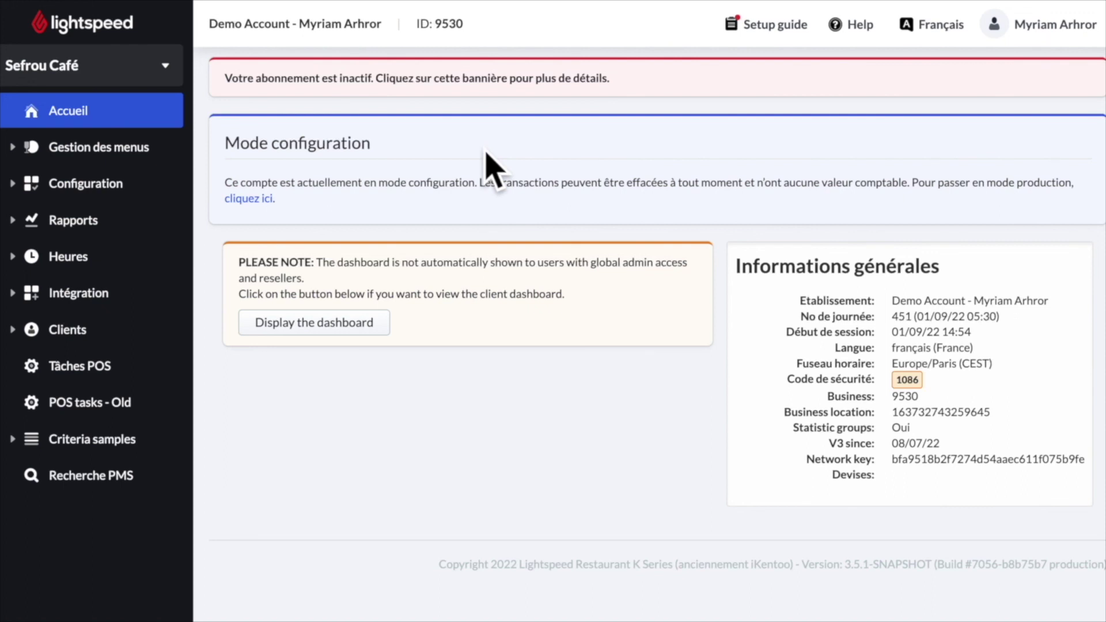
# In the Lightspeed back office, activate stock management for Sefrou Café
pyautogui.click(120, 187)
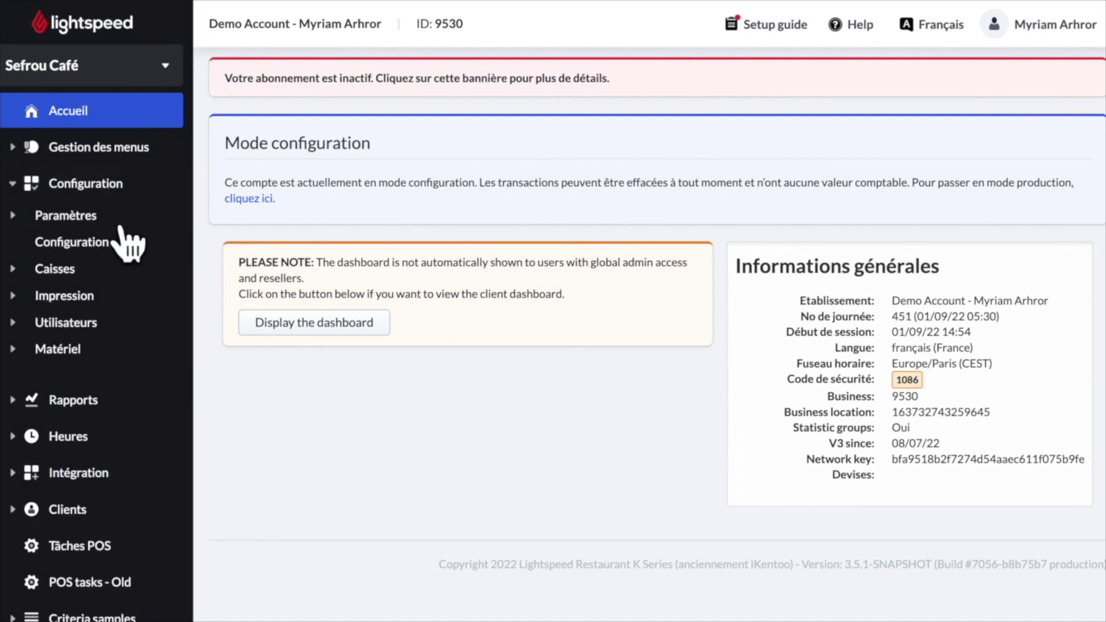
pyautogui.click(120, 224)
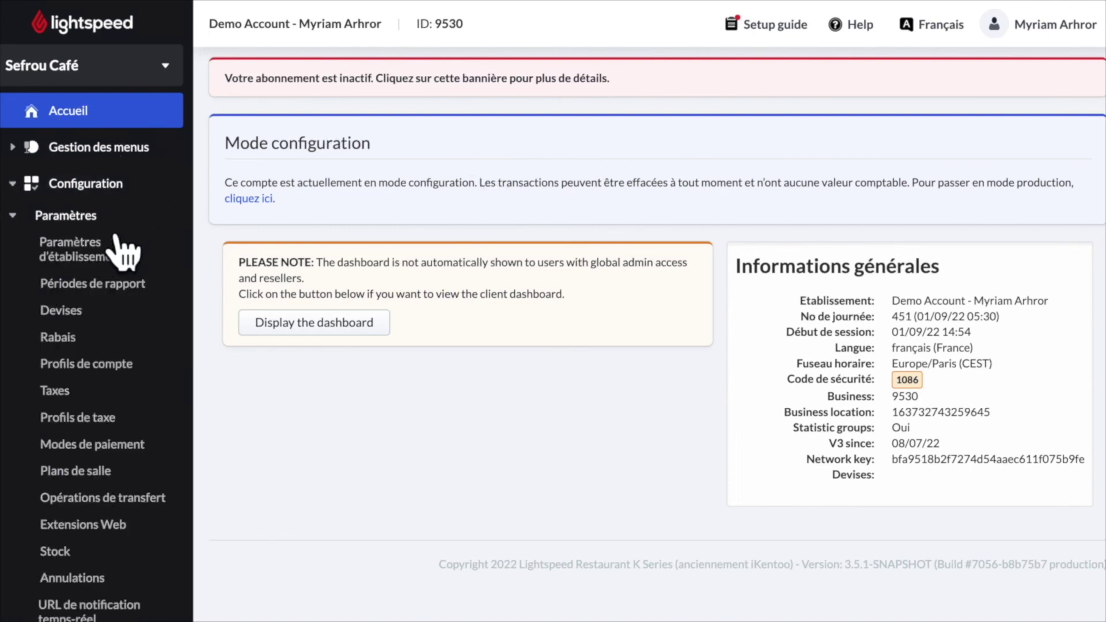
pyautogui.click(95, 559)
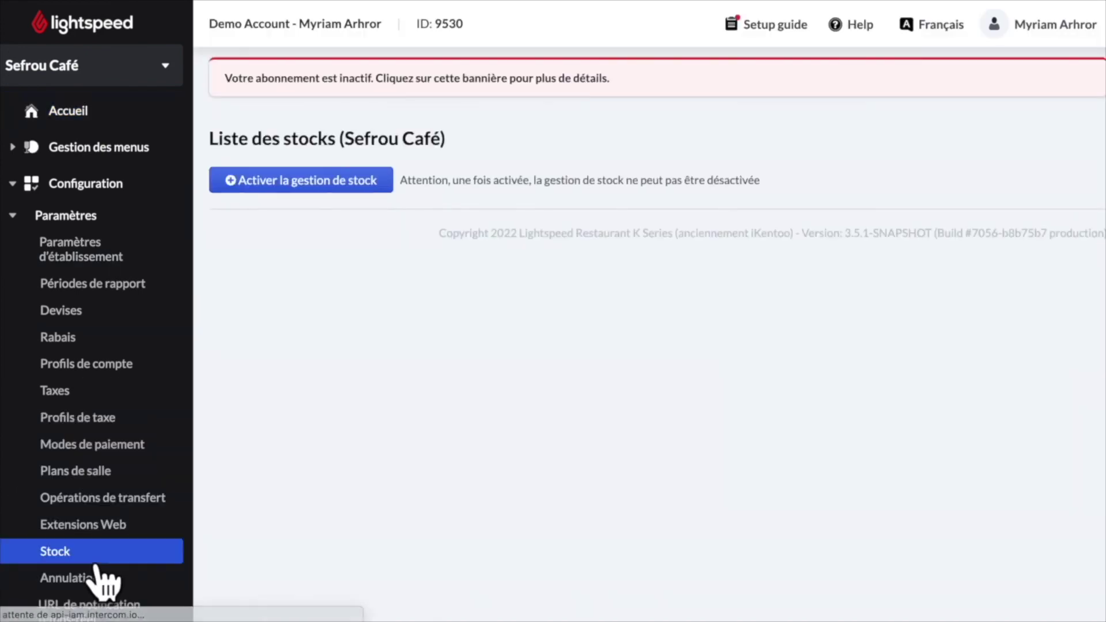
pyautogui.click(340, 201)
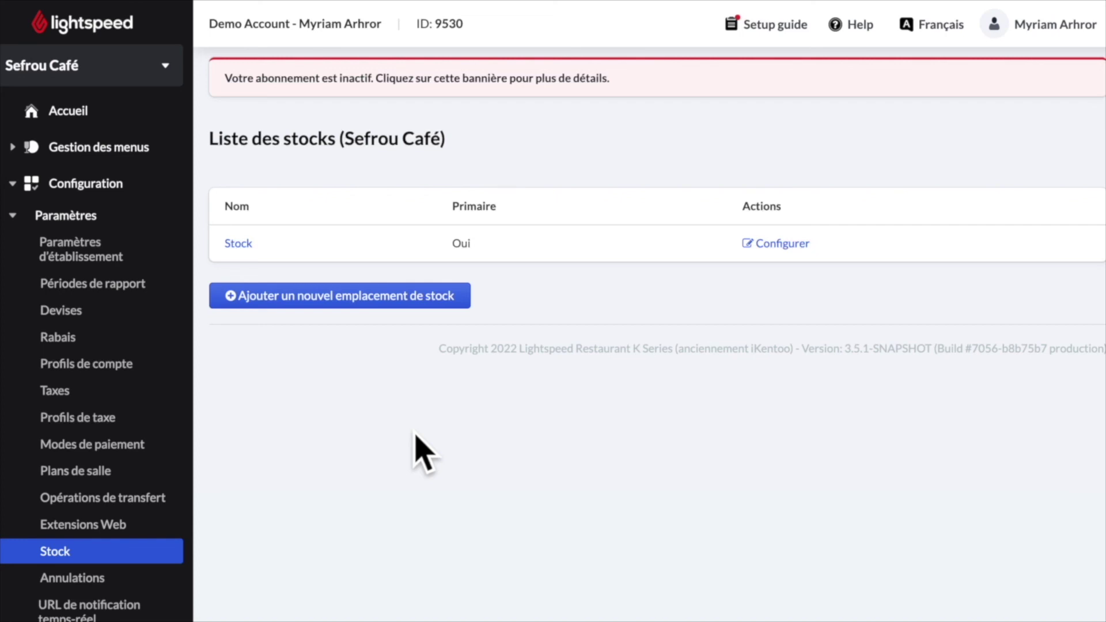
# Open the Bouteille article for editing and set its stock management dimension to Volume
pyautogui.click(157, 162)
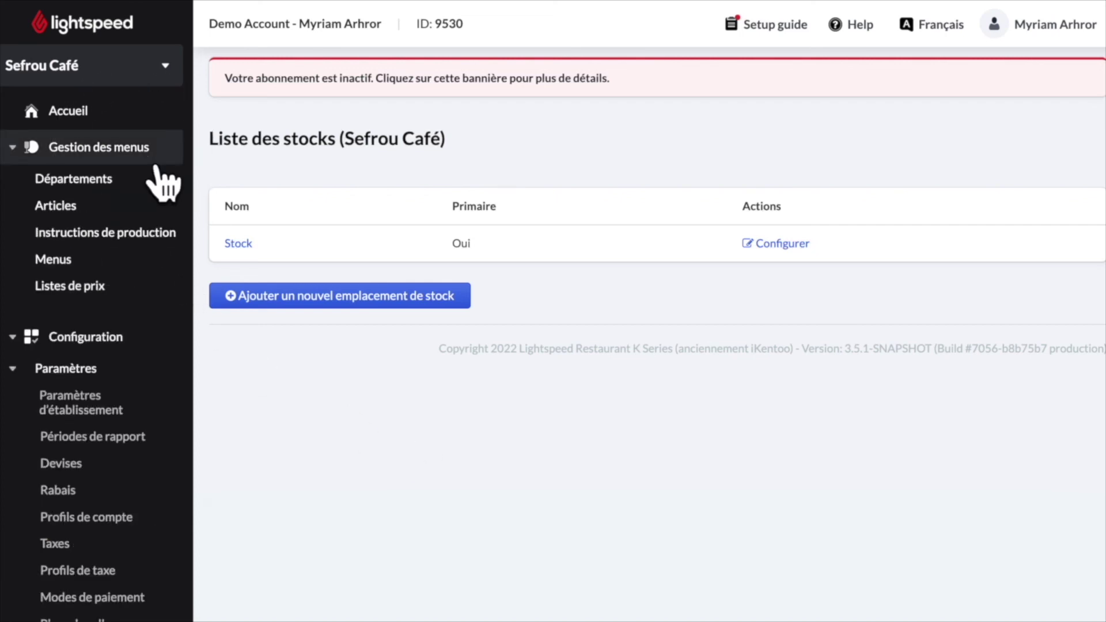
pyautogui.click(113, 209)
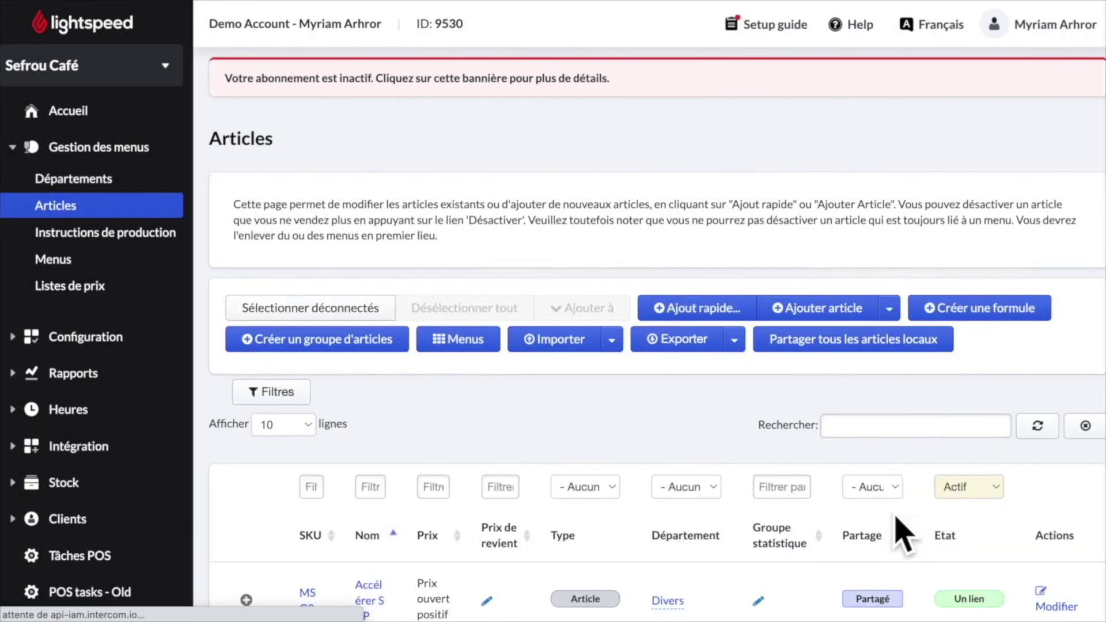
pyautogui.scroll(-10, 1083, 418)
pyautogui.click(1078, 405)
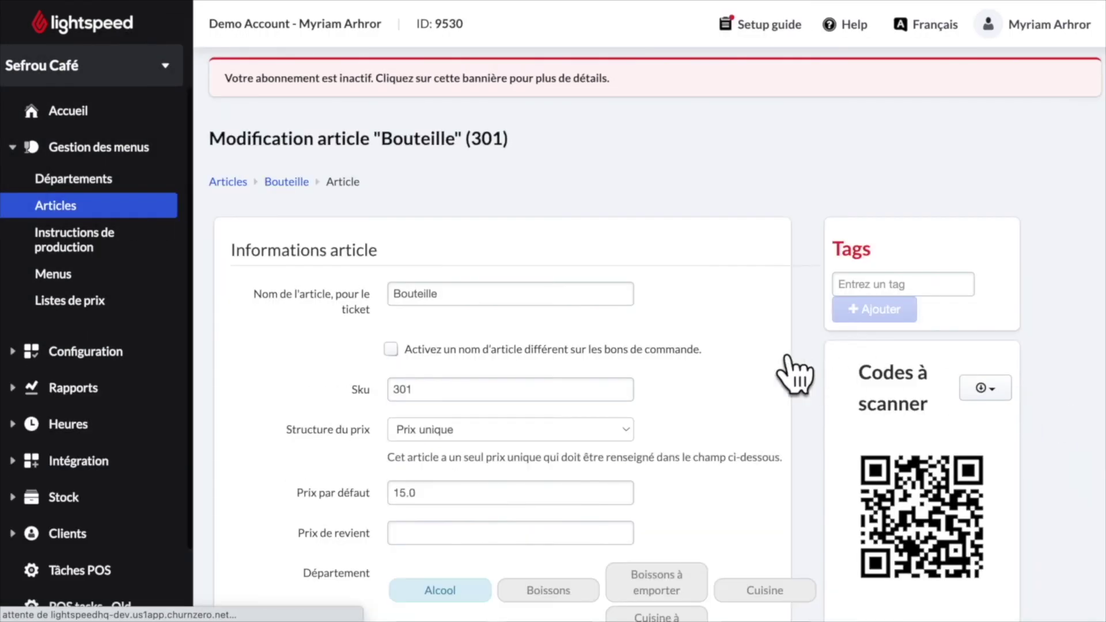
pyautogui.scroll(-20, 584, 391)
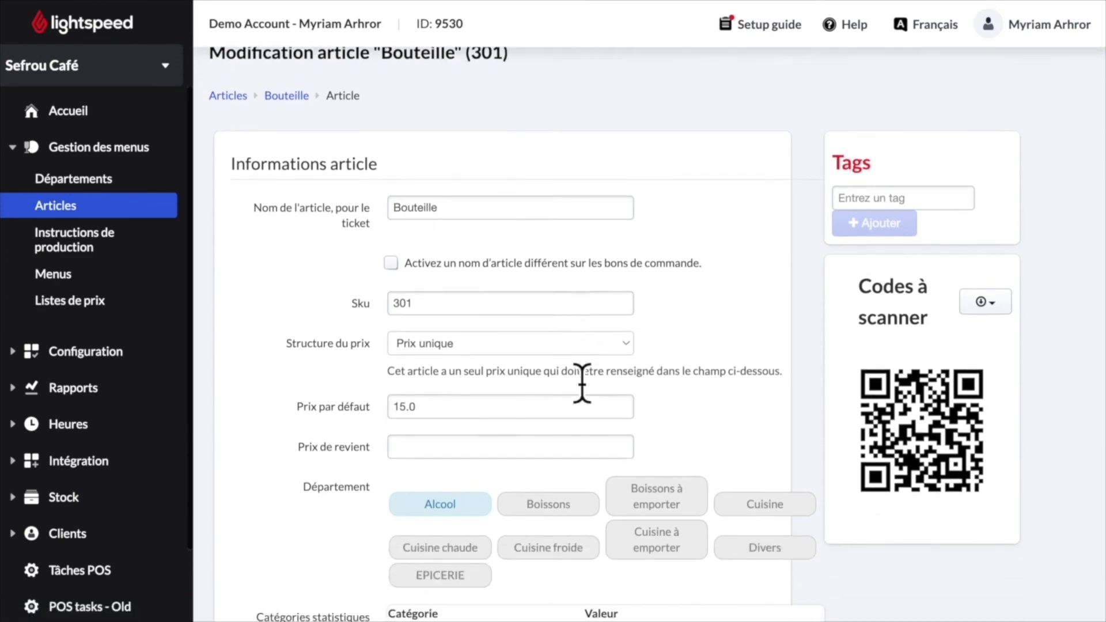
pyautogui.scroll(-10, 601, 403)
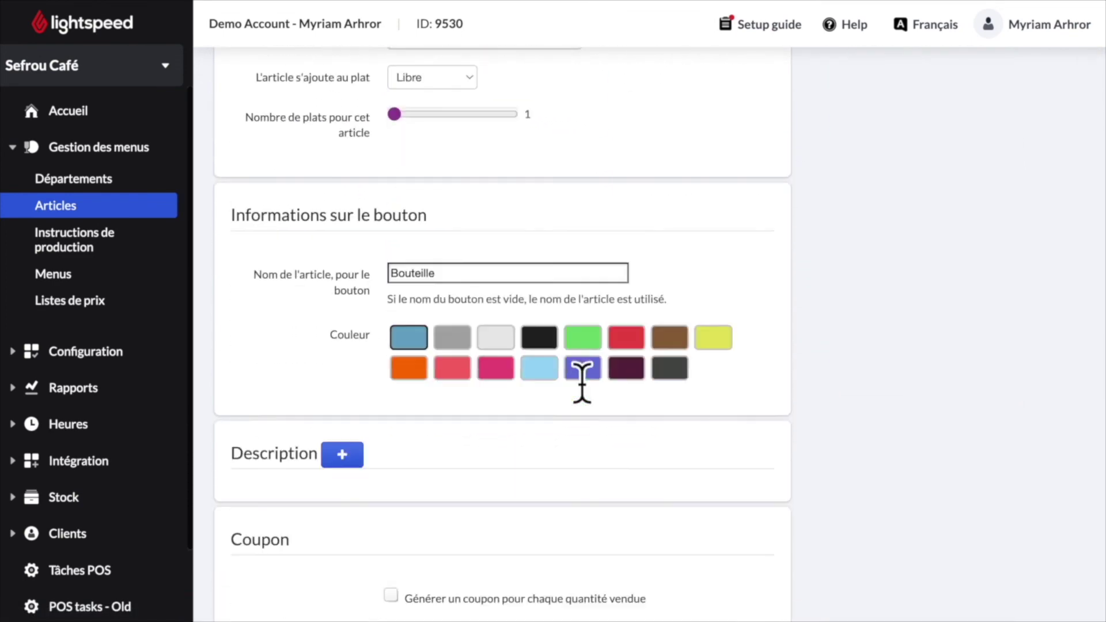
pyautogui.click(633, 373)
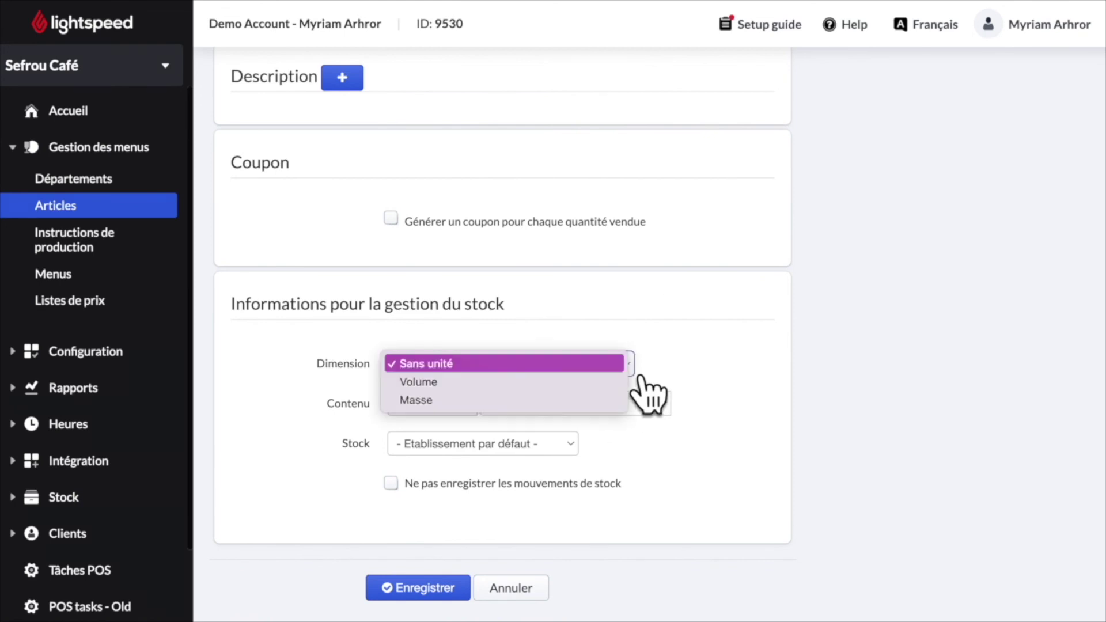
pyautogui.click(628, 383)
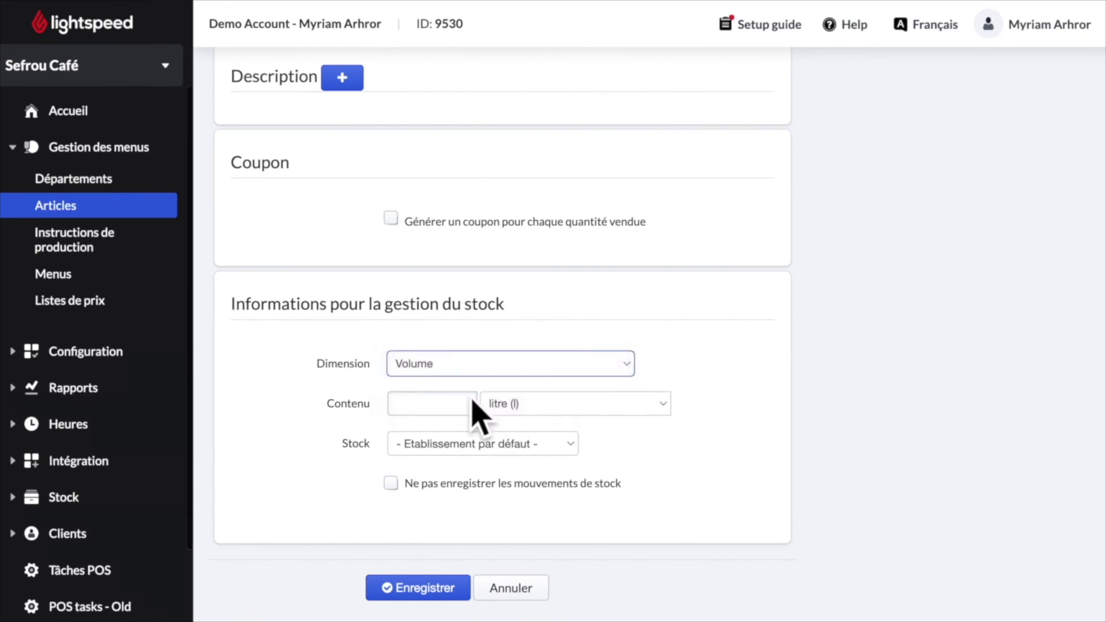
# Set the Bouteille article's stock content to 75 centilitre (cl) and save the article
pyautogui.click(444, 412)
pyautogui.write('74')
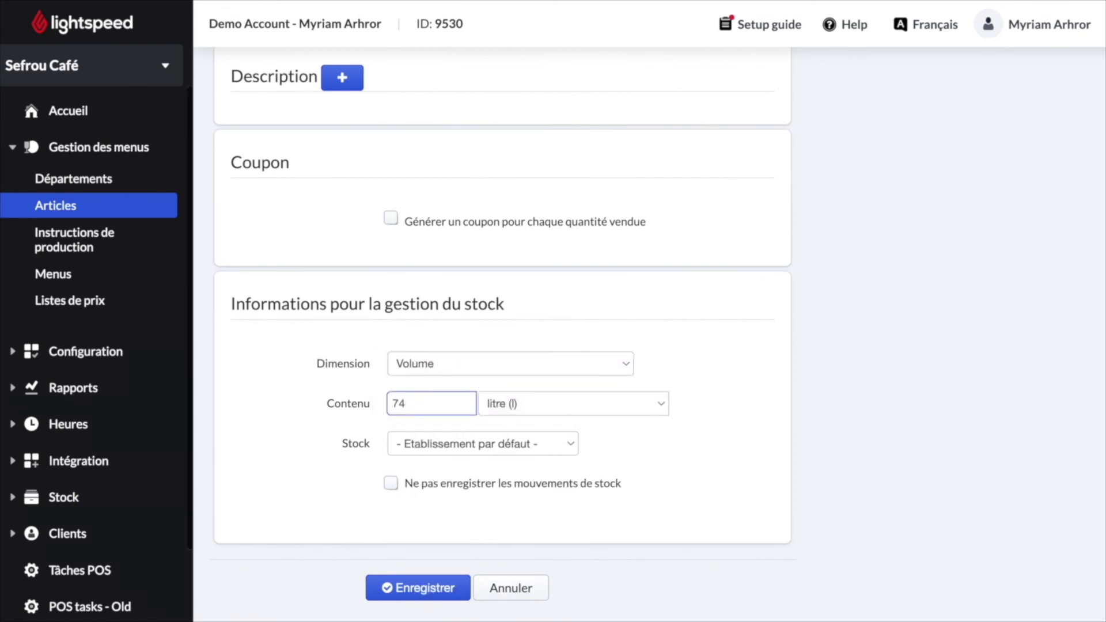
pyautogui.press('BackSpace')
pyautogui.write('5')
pyautogui.click(519, 405)
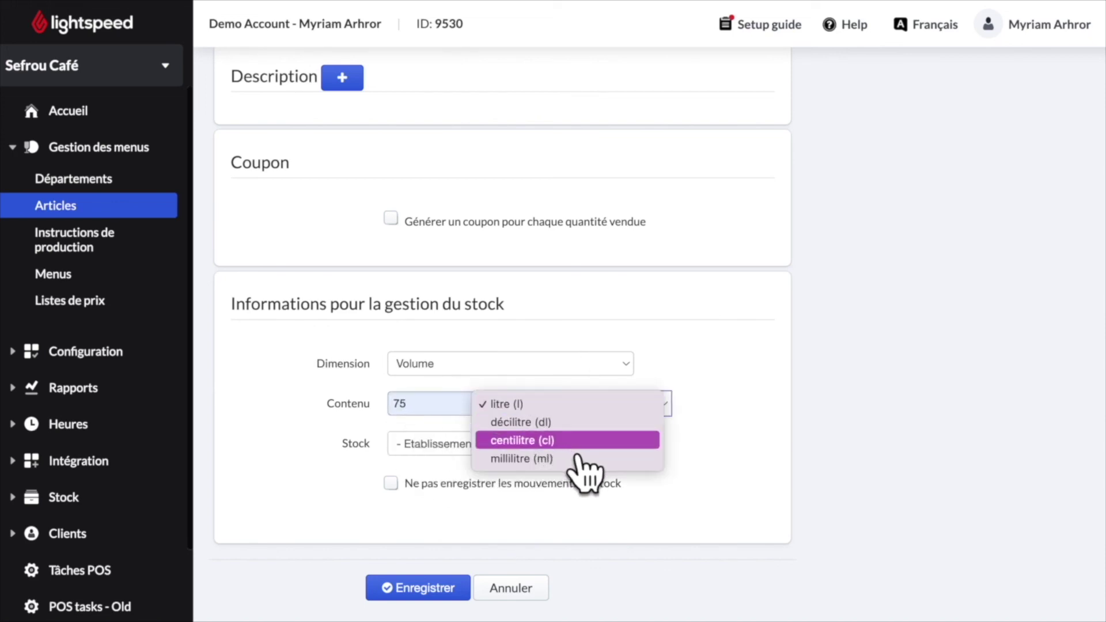
pyautogui.click(575, 452)
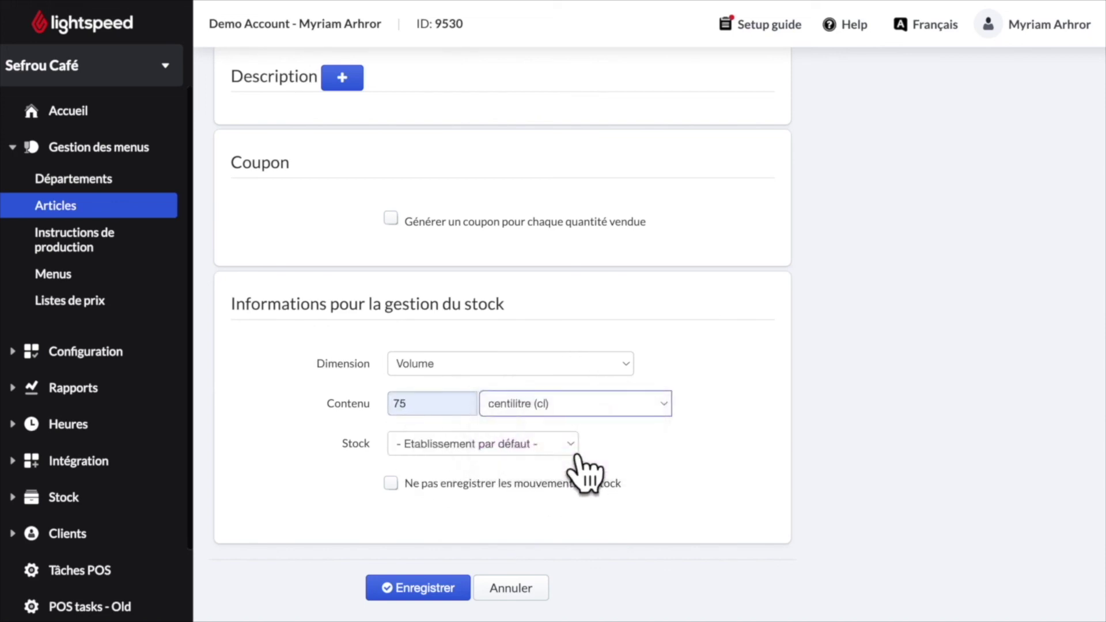
pyautogui.click(437, 600)
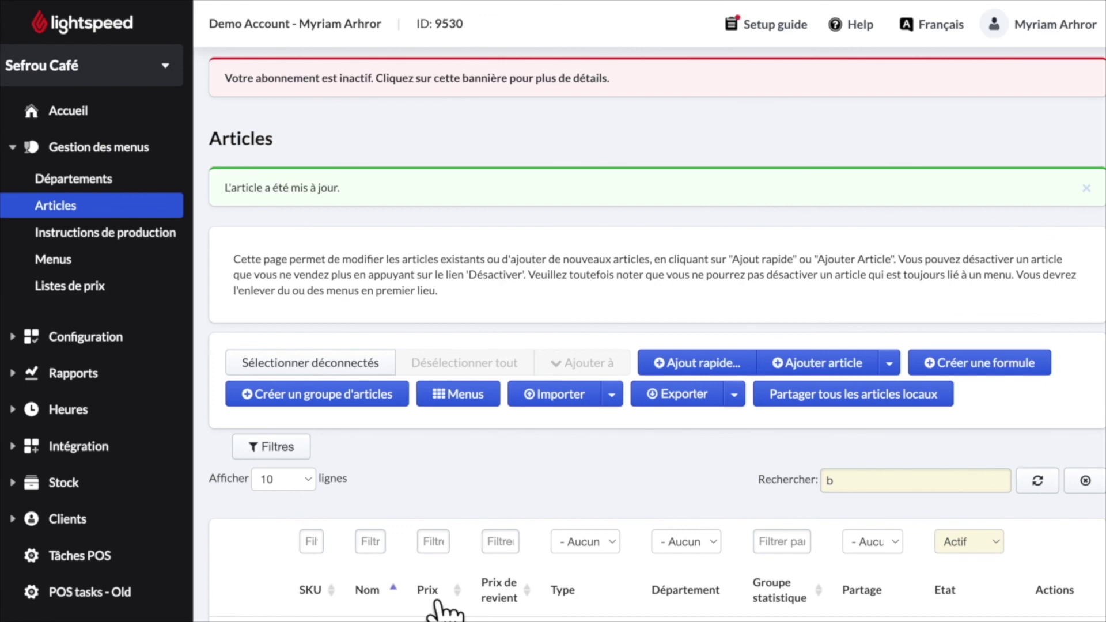
# Open the Verre article for editing and bring up its composition for modification
pyautogui.scroll(-10, 1079, 550)
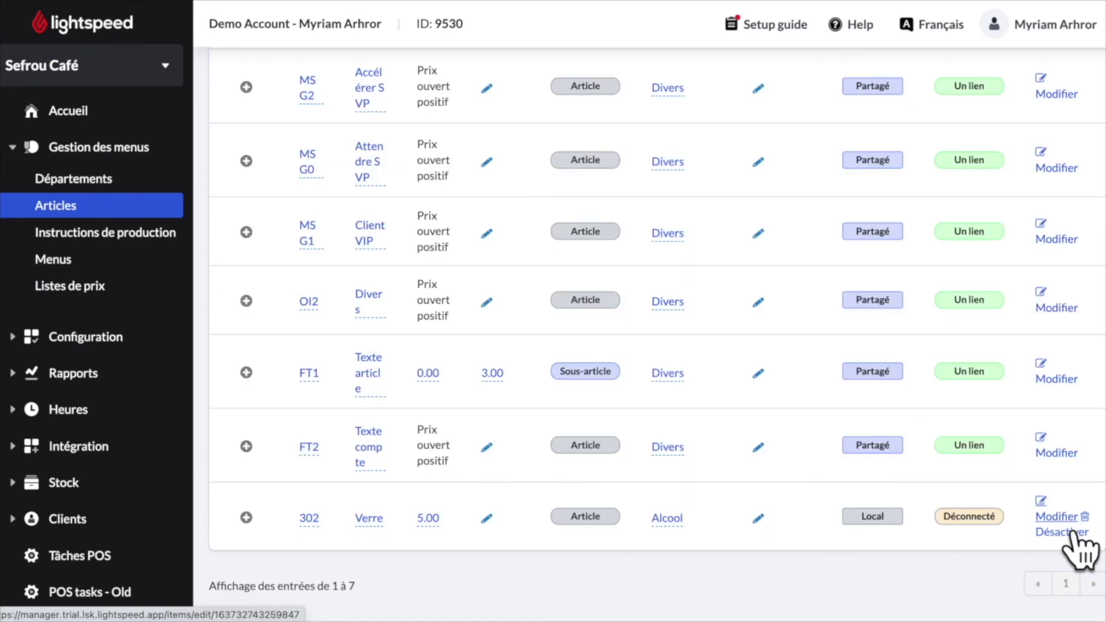
pyautogui.click(1070, 532)
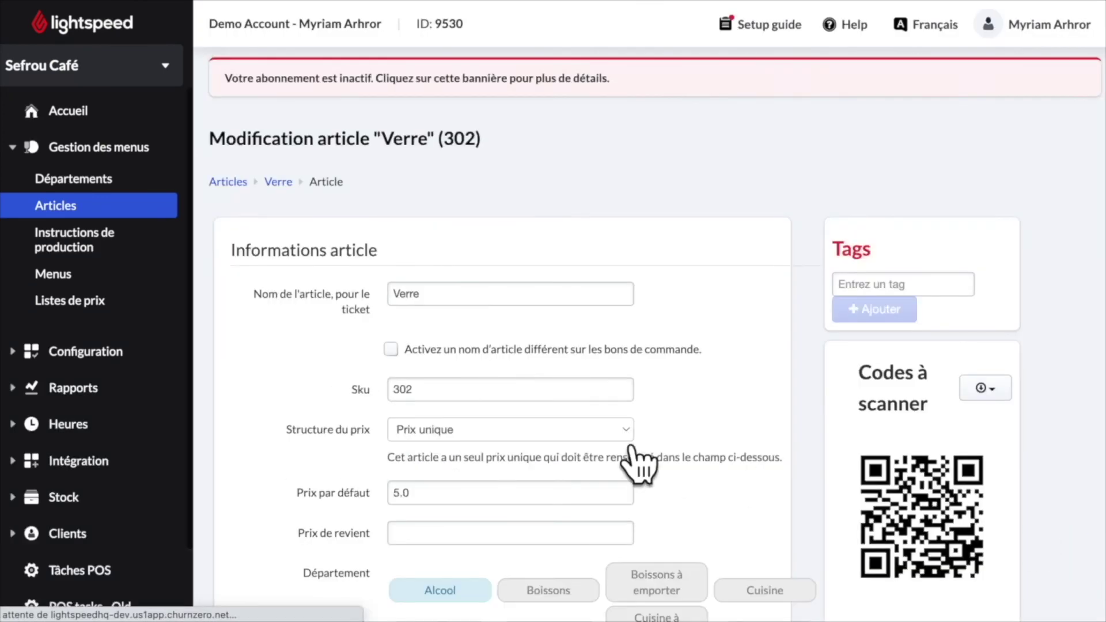
pyautogui.scroll(-15, 615, 468)
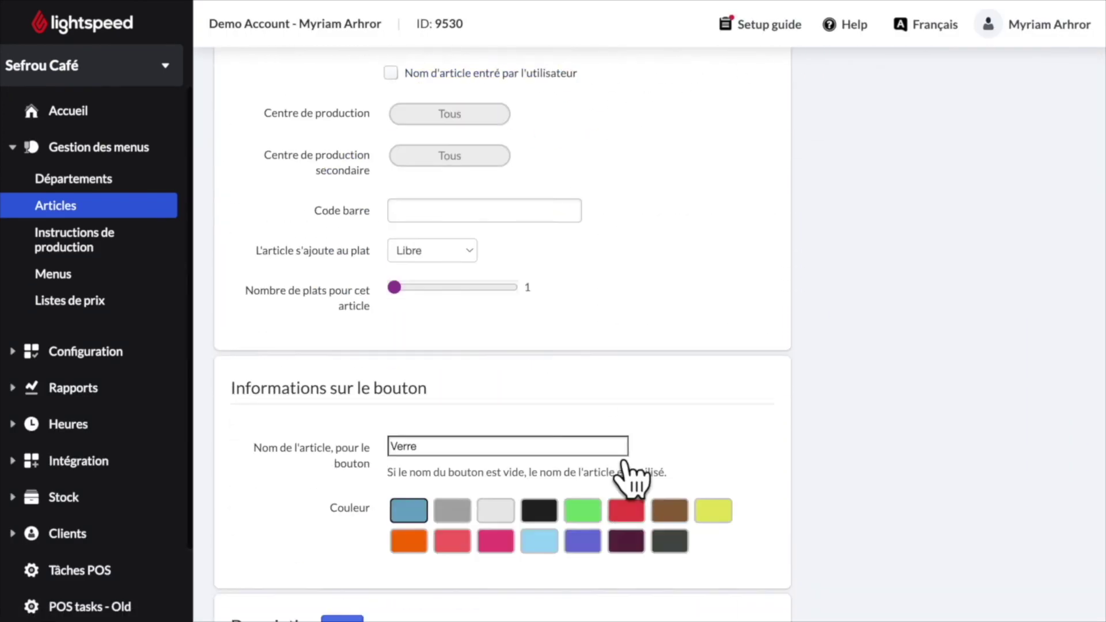
pyautogui.scroll(-10, 611, 461)
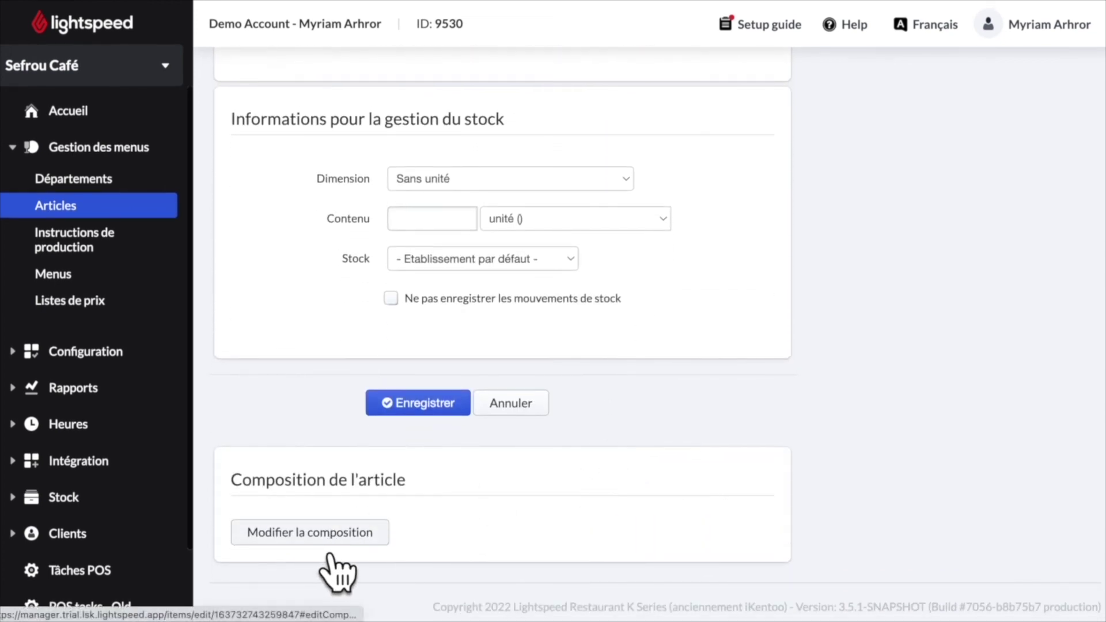
pyautogui.click(317, 540)
# Add 25 centilitre (cl) of the Bouteille article to Verre's composition, keeping the default source stock
pyautogui.click(375, 329)
pyautogui.write('bou')
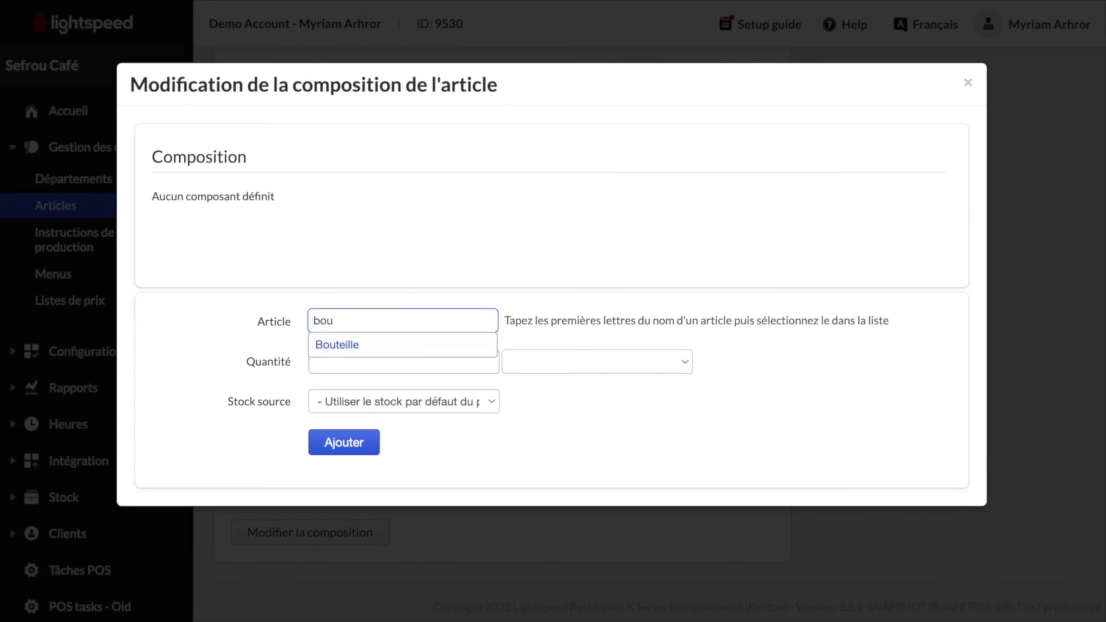
pyautogui.click(375, 343)
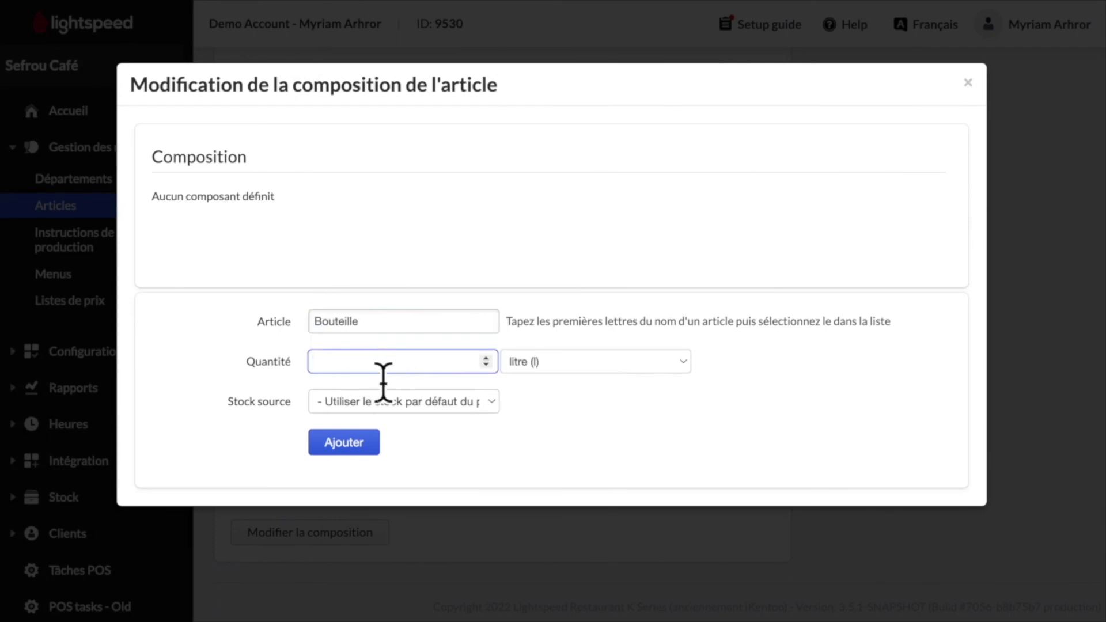
pyautogui.write('25')
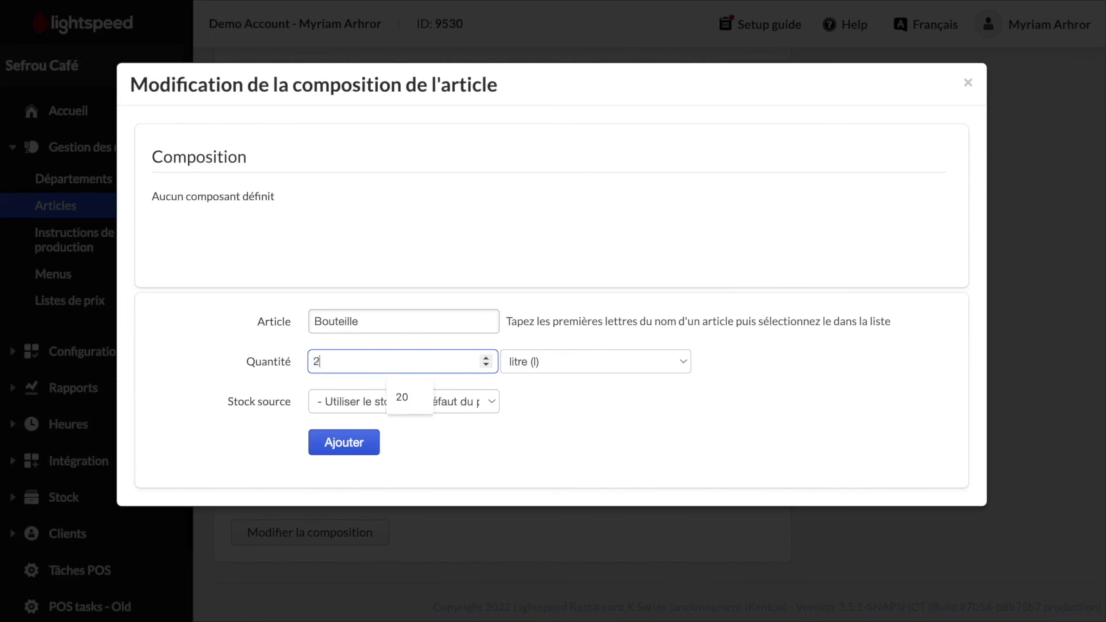
pyautogui.click(564, 371)
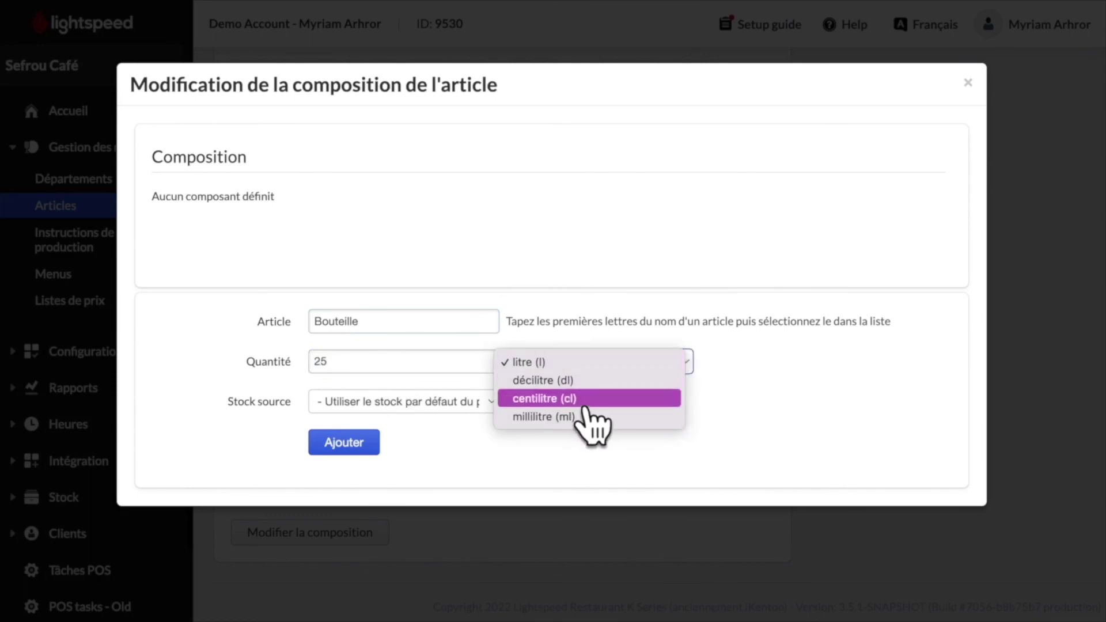
pyautogui.click(581, 399)
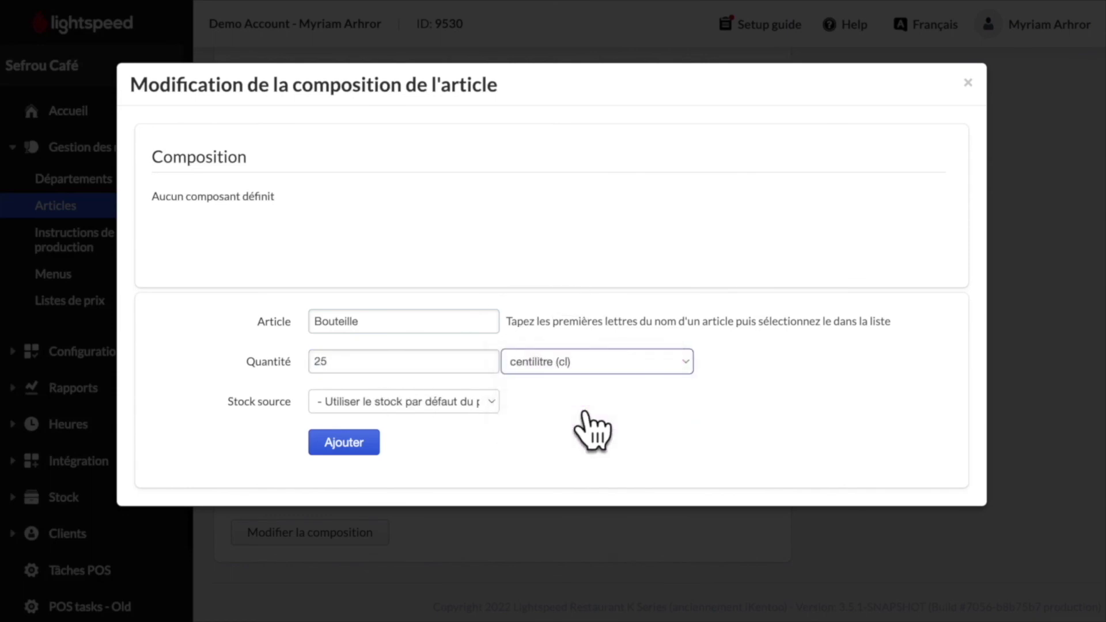
pyautogui.click(364, 457)
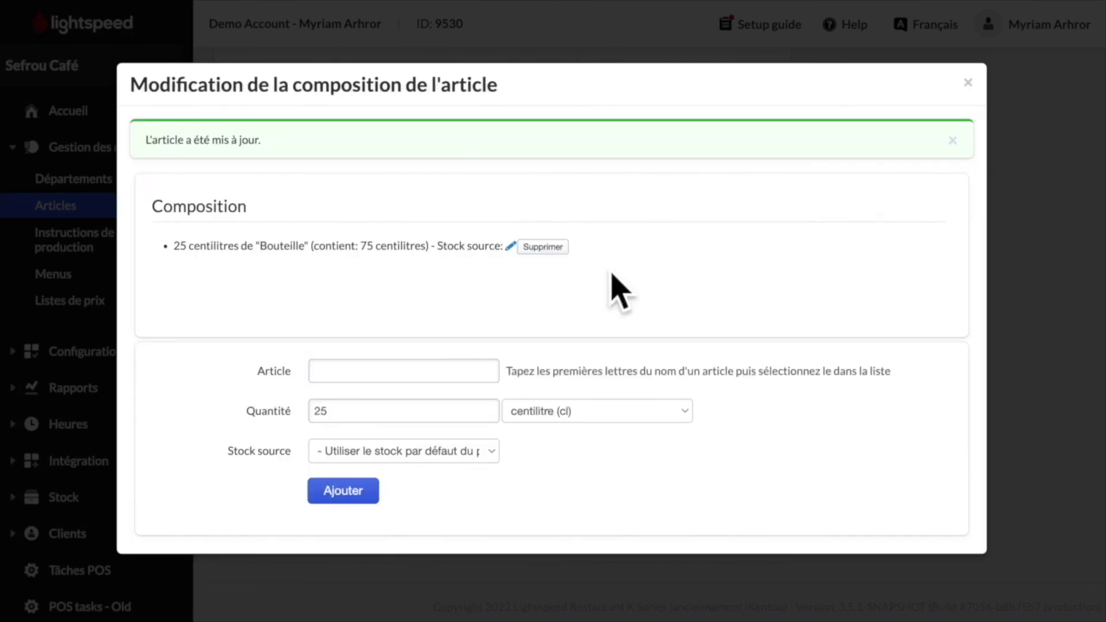
# Close the composition dialog and save the Verre article
pyautogui.click(968, 83)
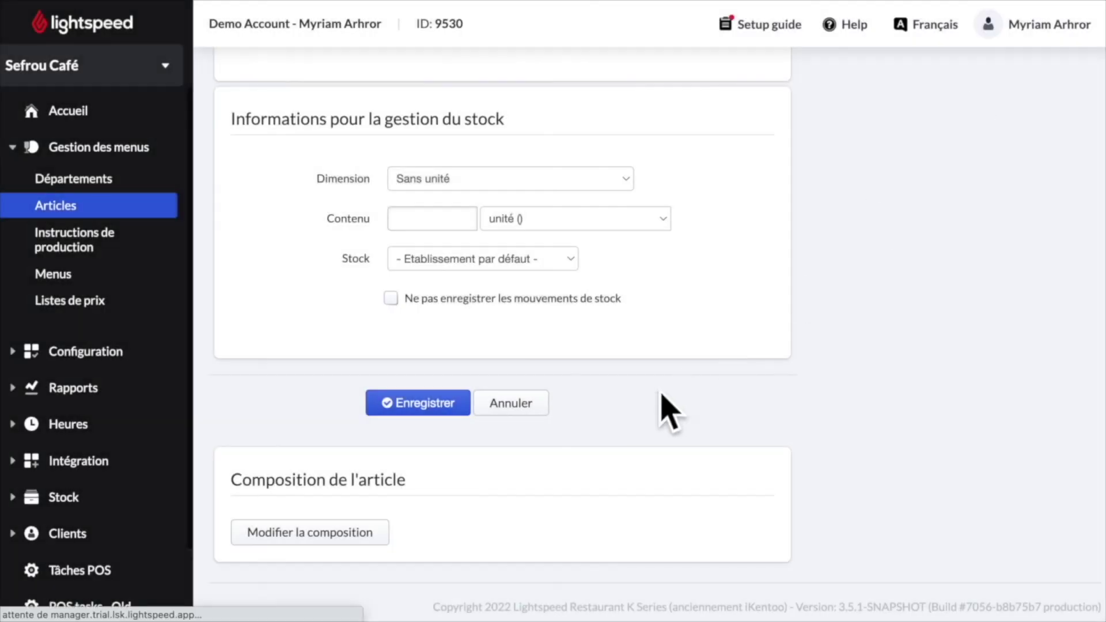
pyautogui.scroll(-15, 662, 397)
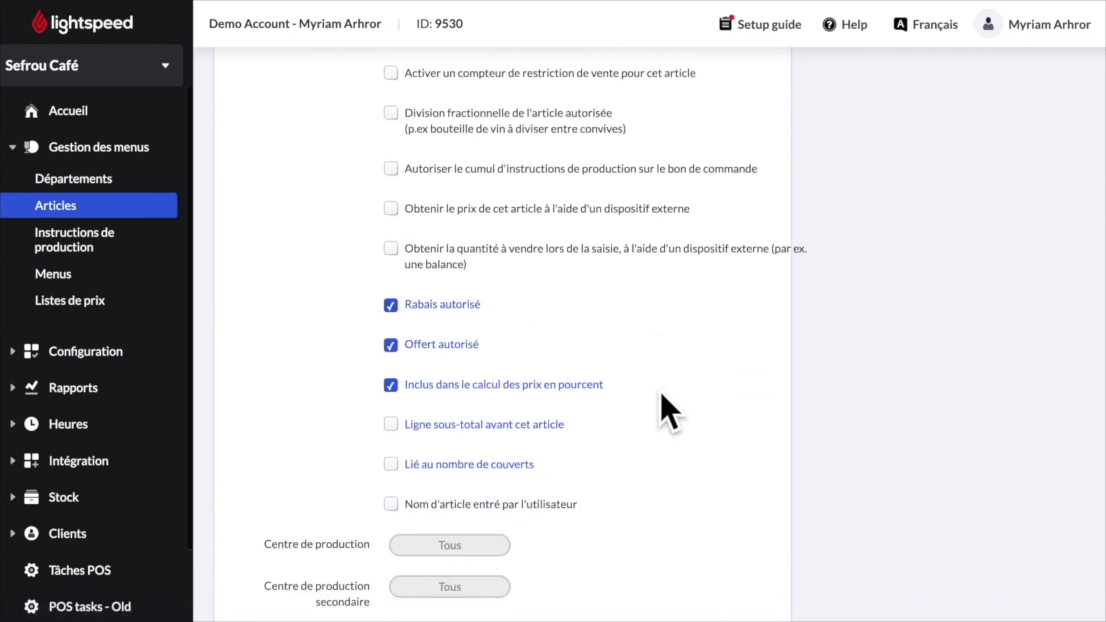
pyautogui.scroll(-2, 666, 406)
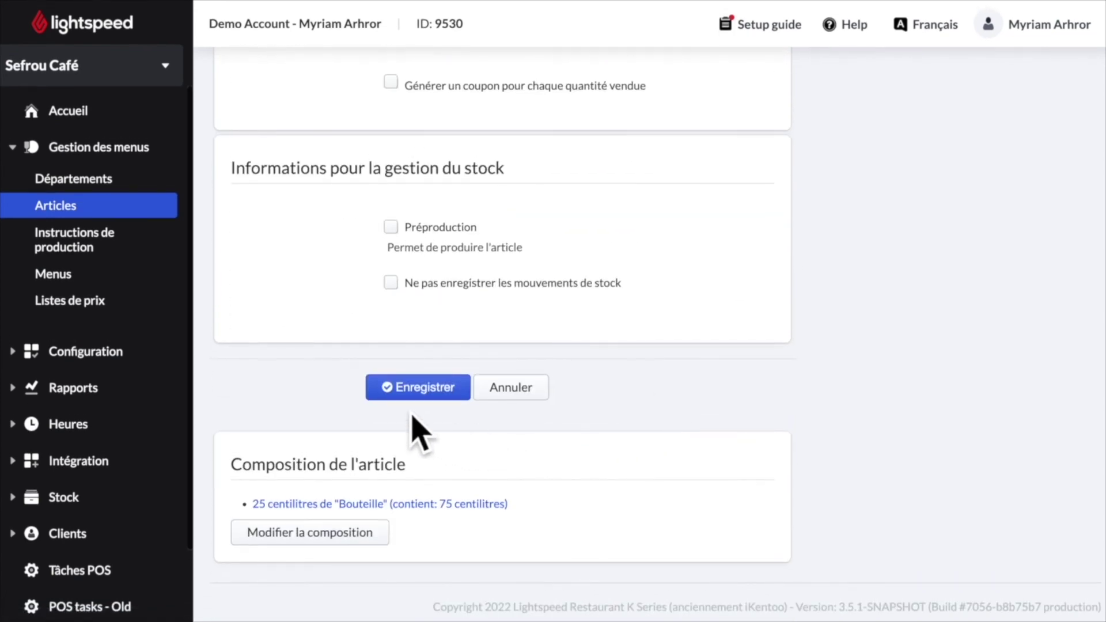
pyautogui.click(439, 397)
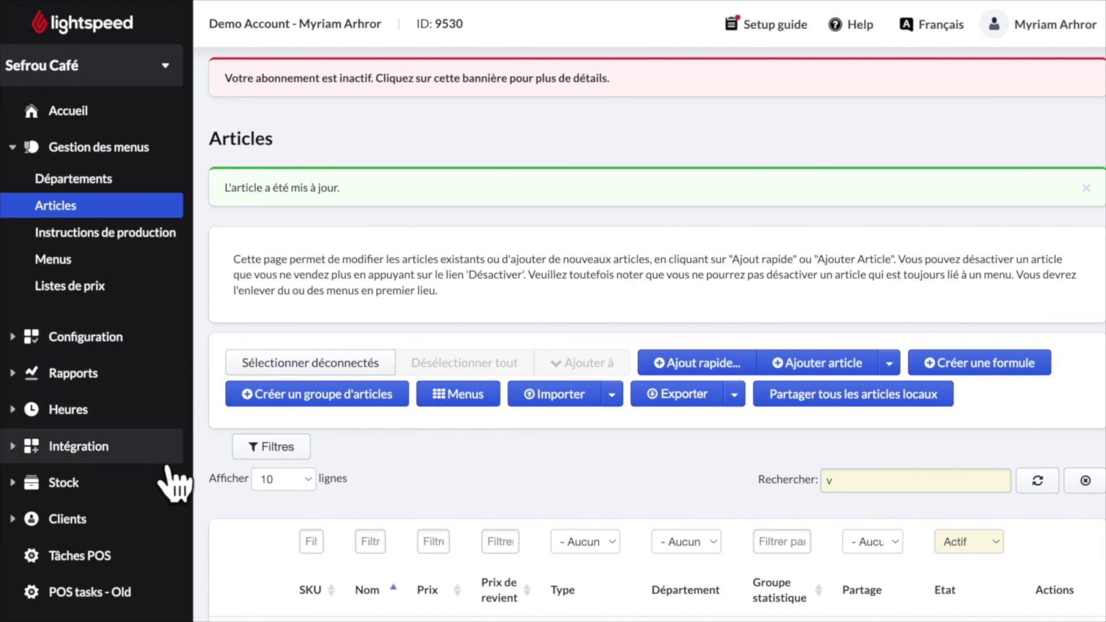
# Open the Gestion des stocks page to view the stock levels
pyautogui.click(107, 489)
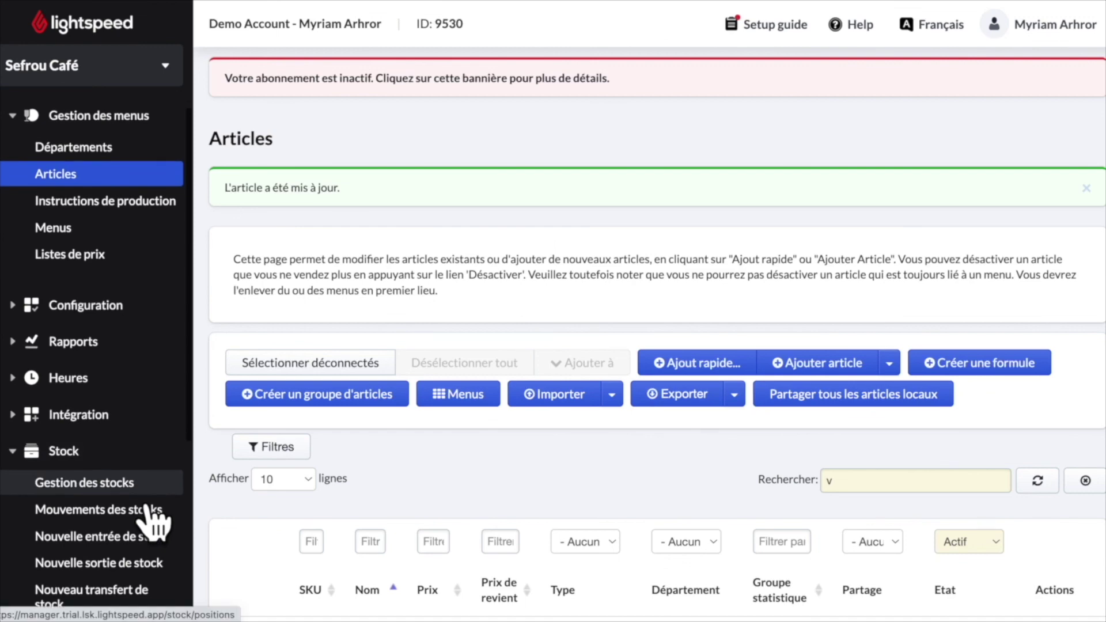
pyautogui.click(147, 510)
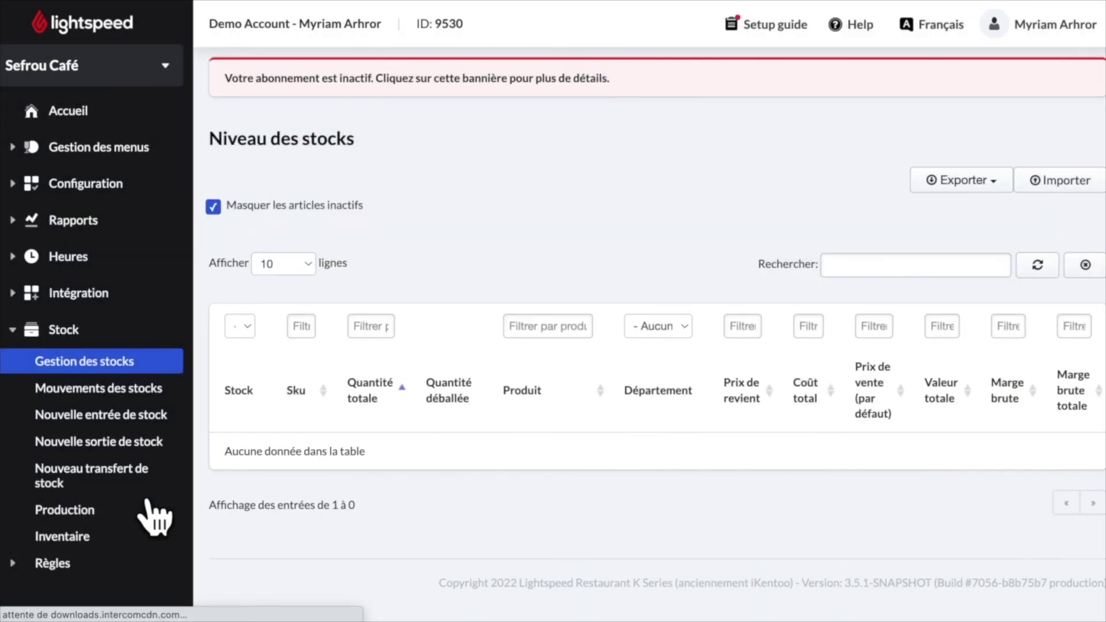
pyautogui.click(151, 388)
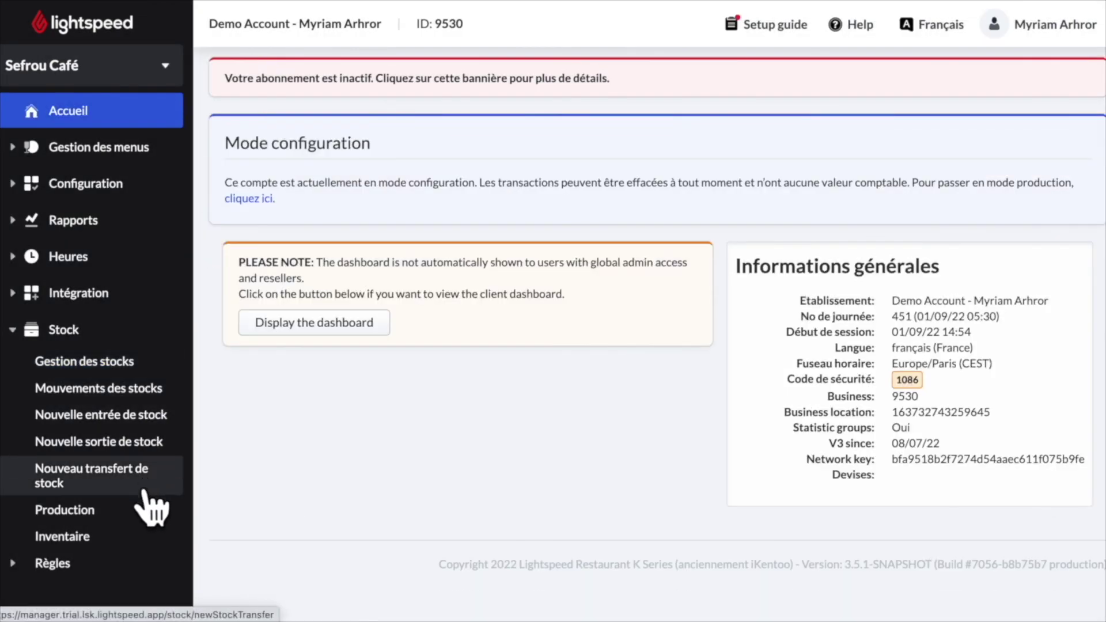
pyautogui.click(152, 374)
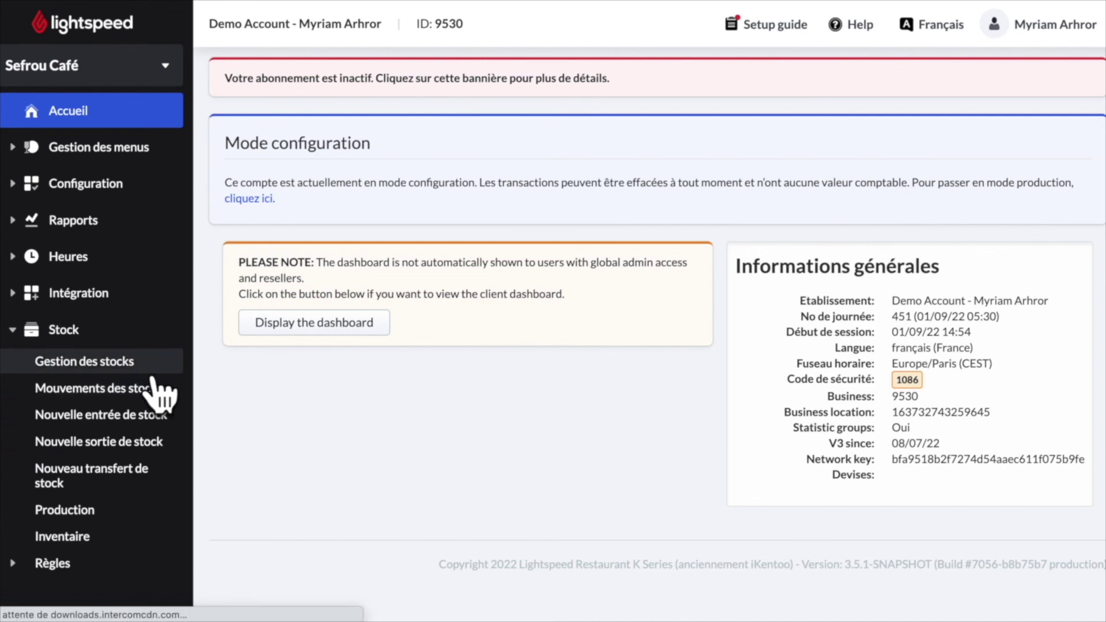
pyautogui.click(153, 388)
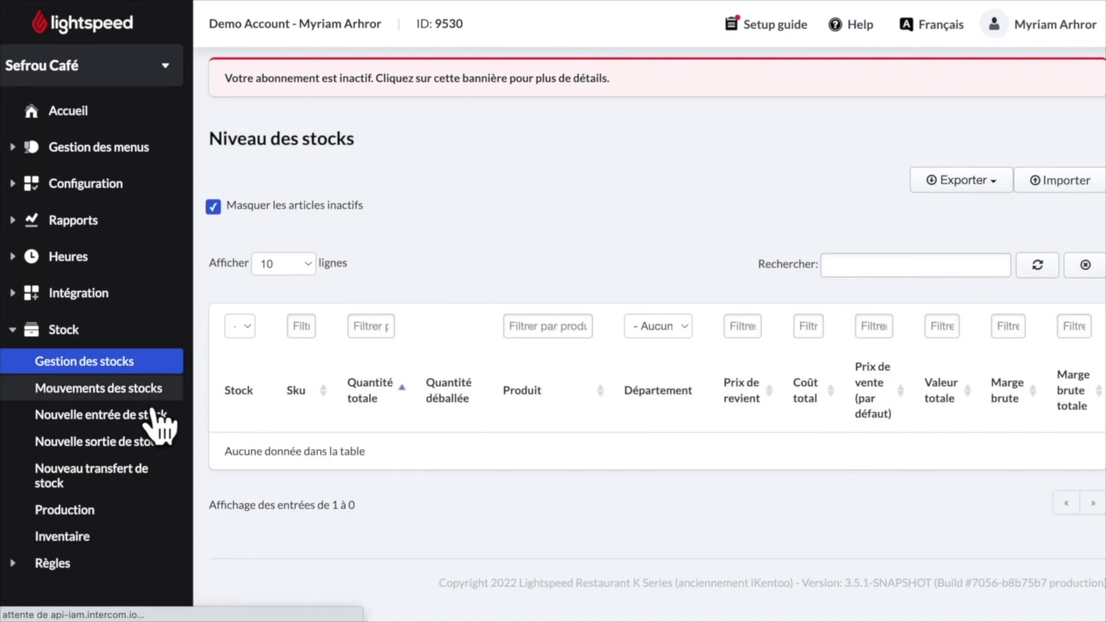